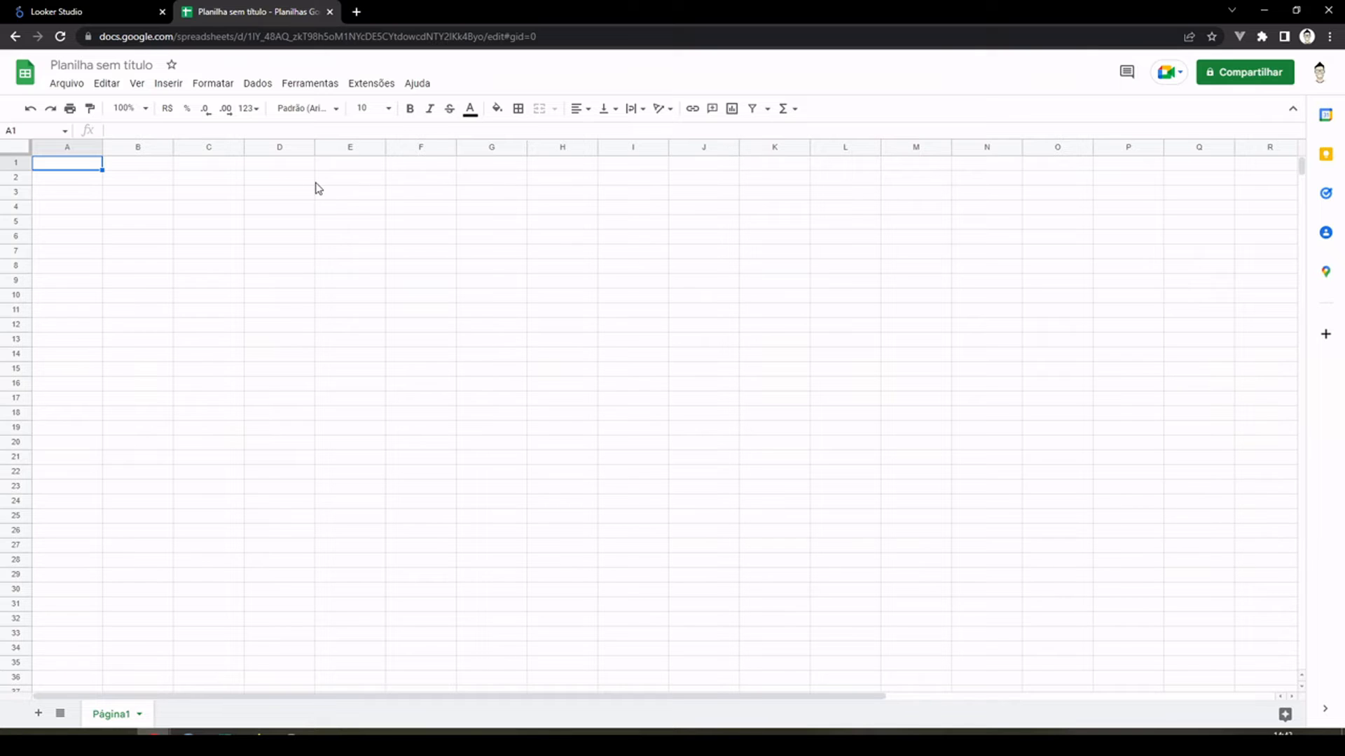
# Step: Rename the untitled spreadsheet as "Base de dados exemplo Orçamento YT"
pyautogui.click(138, 64)
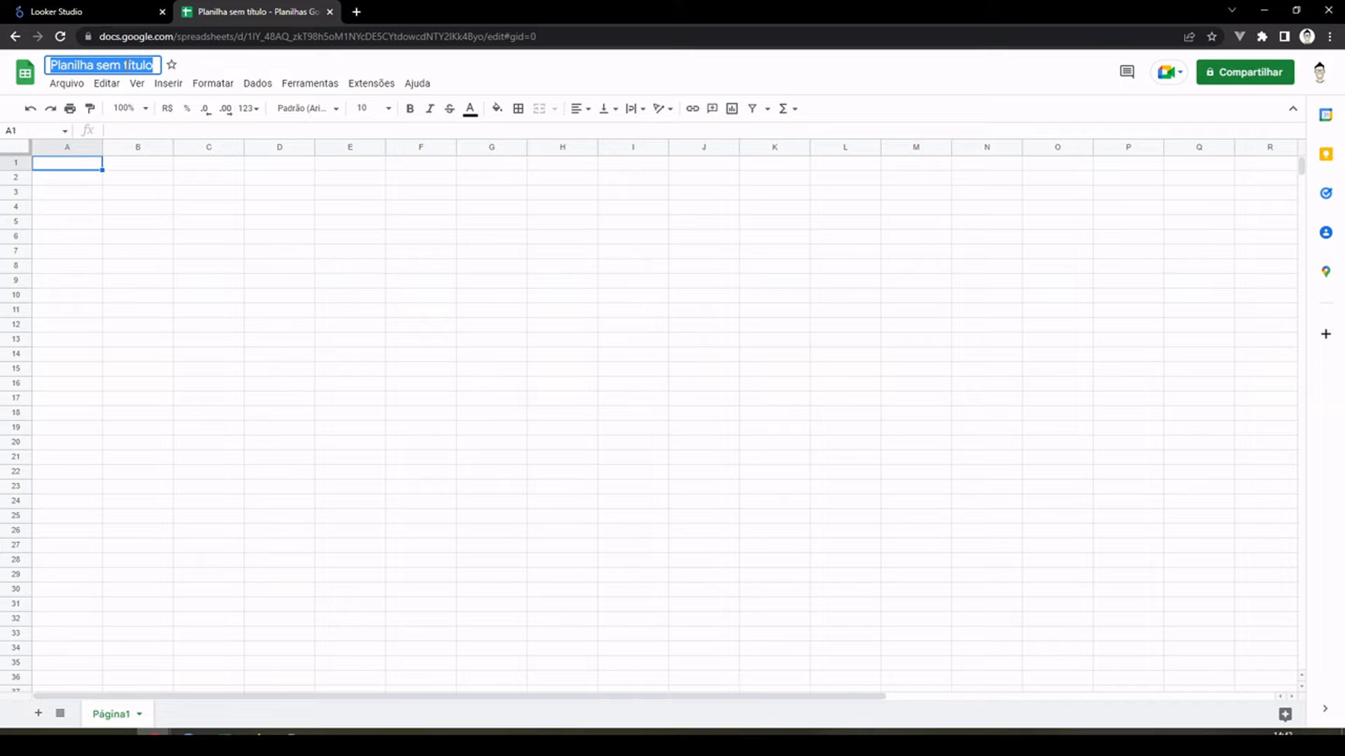
pyautogui.write('Base')
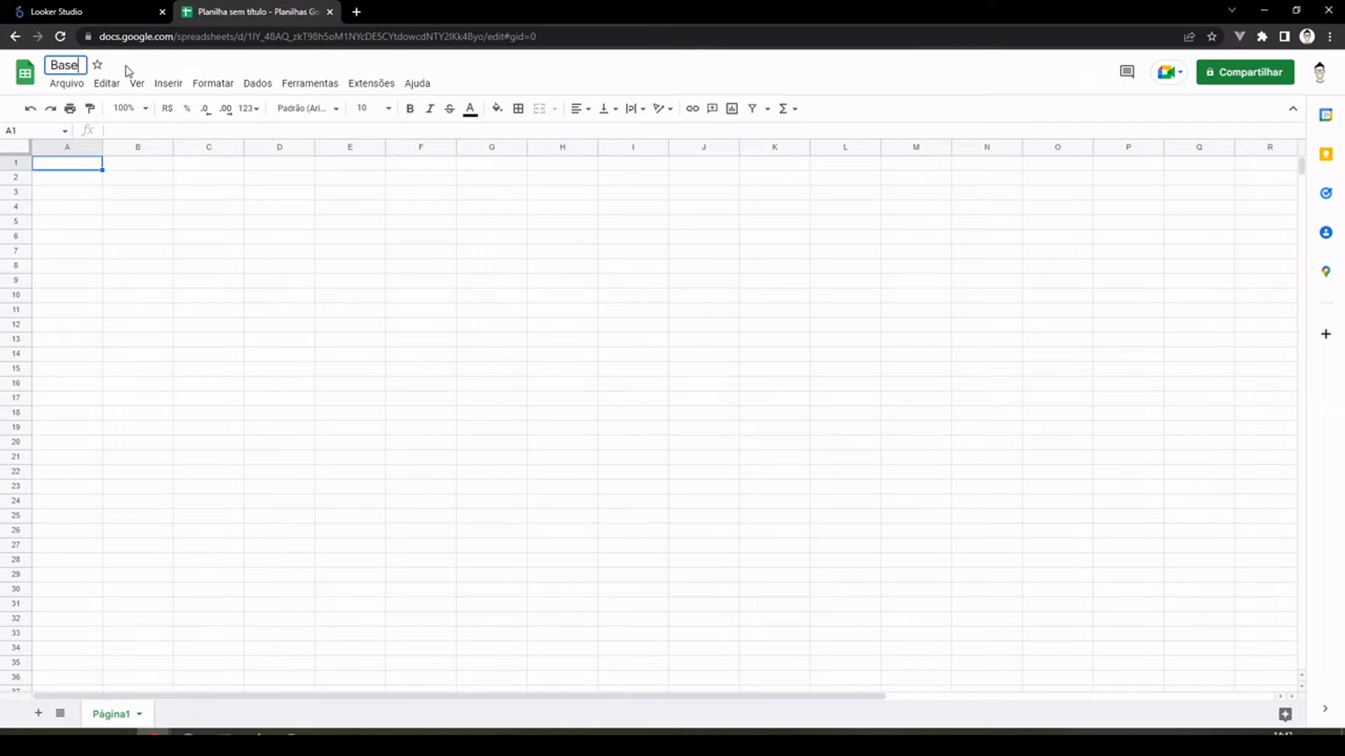
pyautogui.write(' de dados E')
pyautogui.press('BackSpace')
pyautogui.write('exemplo ')
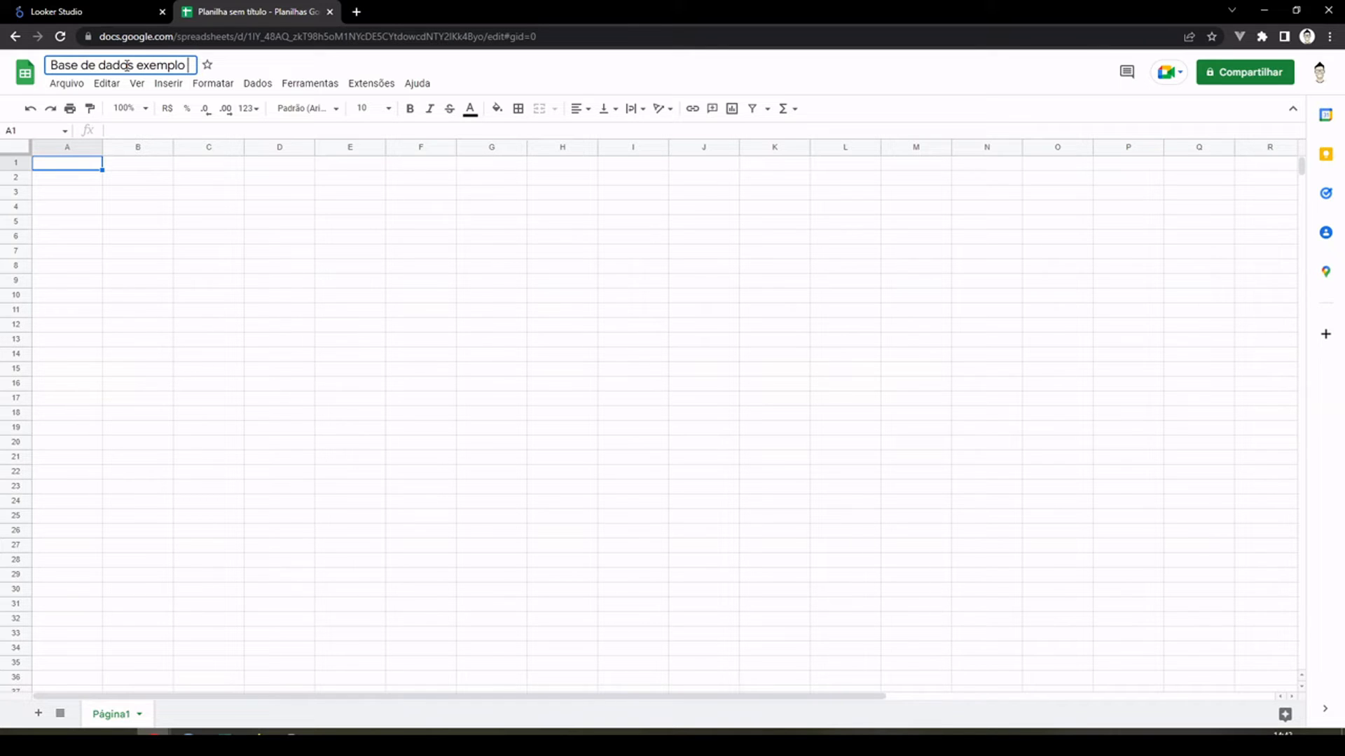
pyautogui.write('Orçamento')
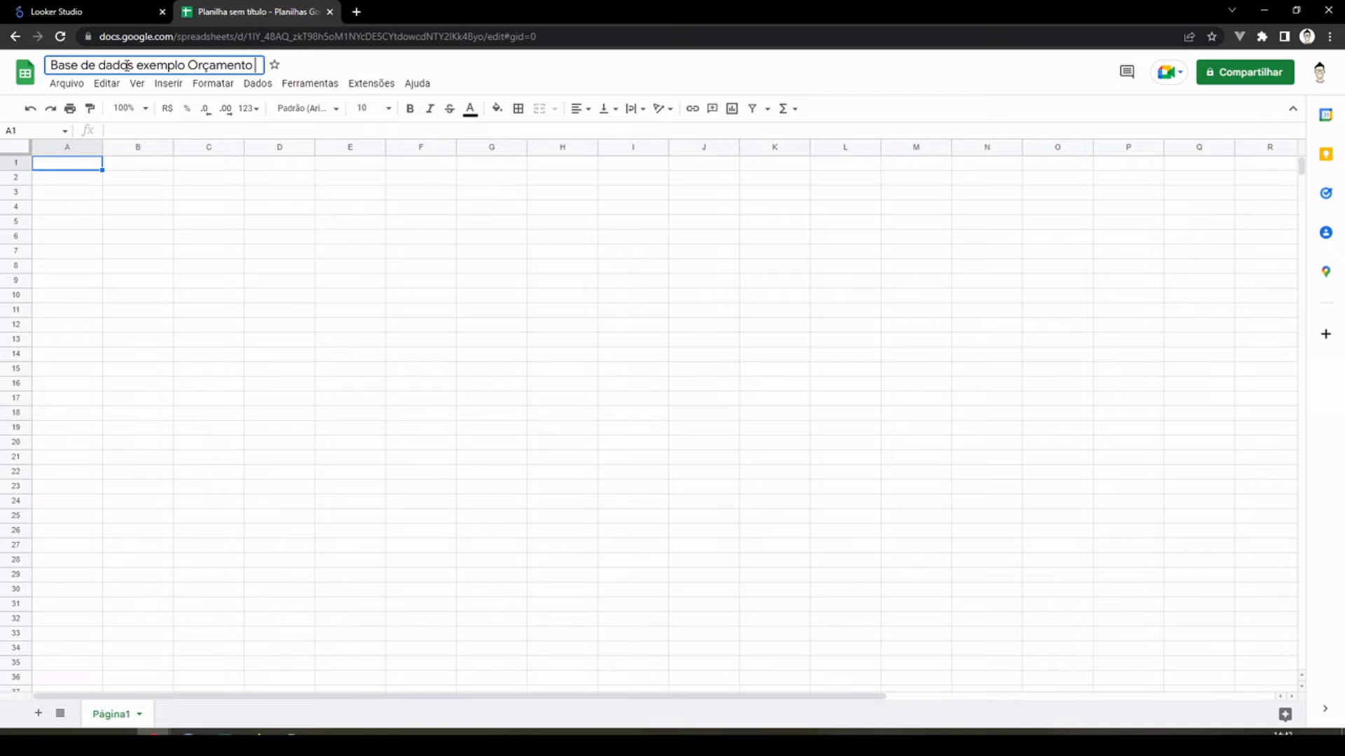
pyautogui.write(' YT')
pyautogui.click(83, 184)
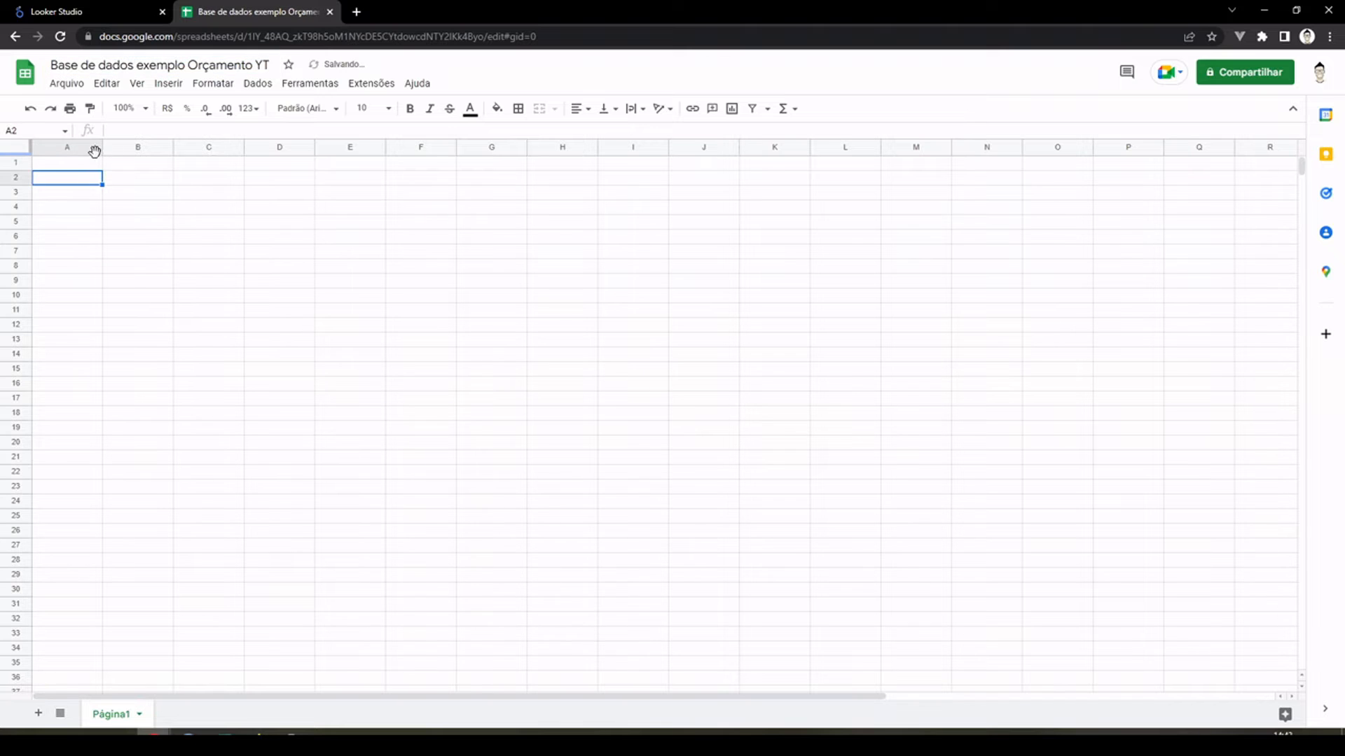
# Step: Rename the sheet Página1 as "contas"
pyautogui.click(84, 169)
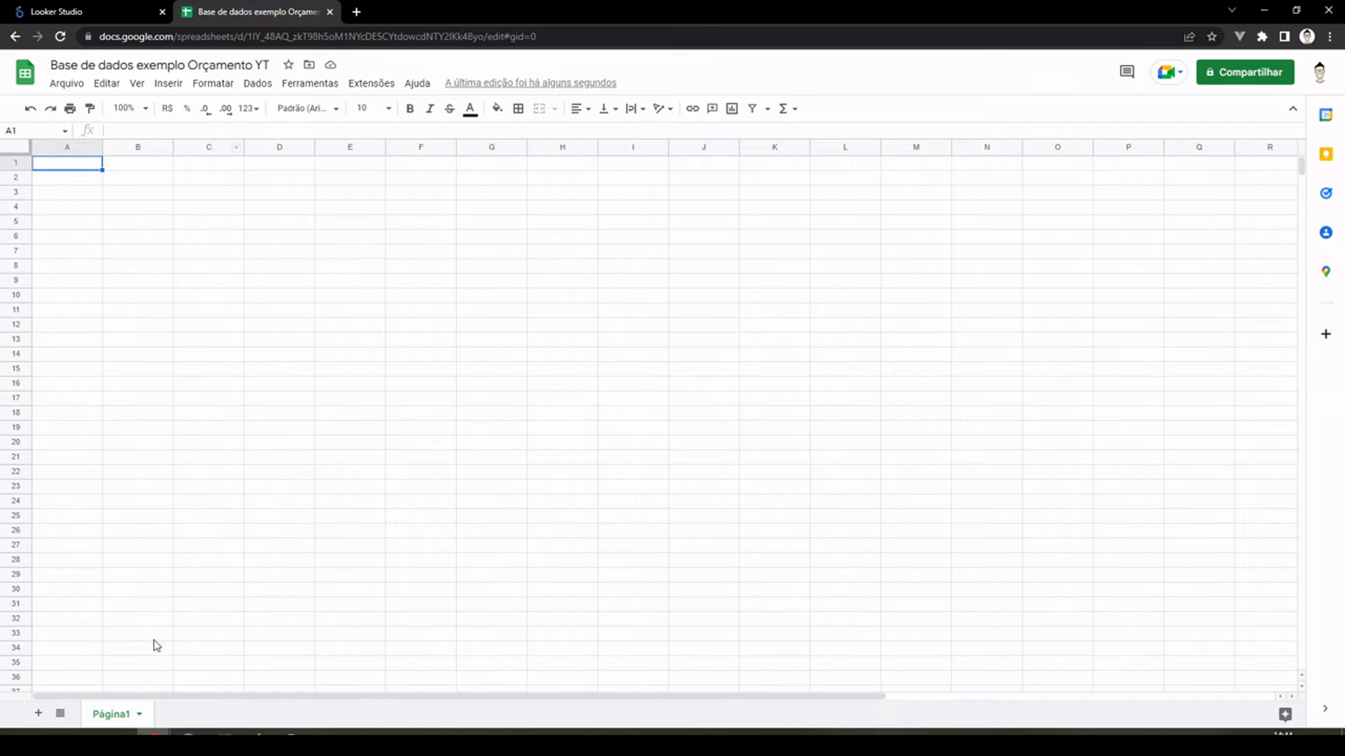
pyautogui.doubleClick(115, 715)
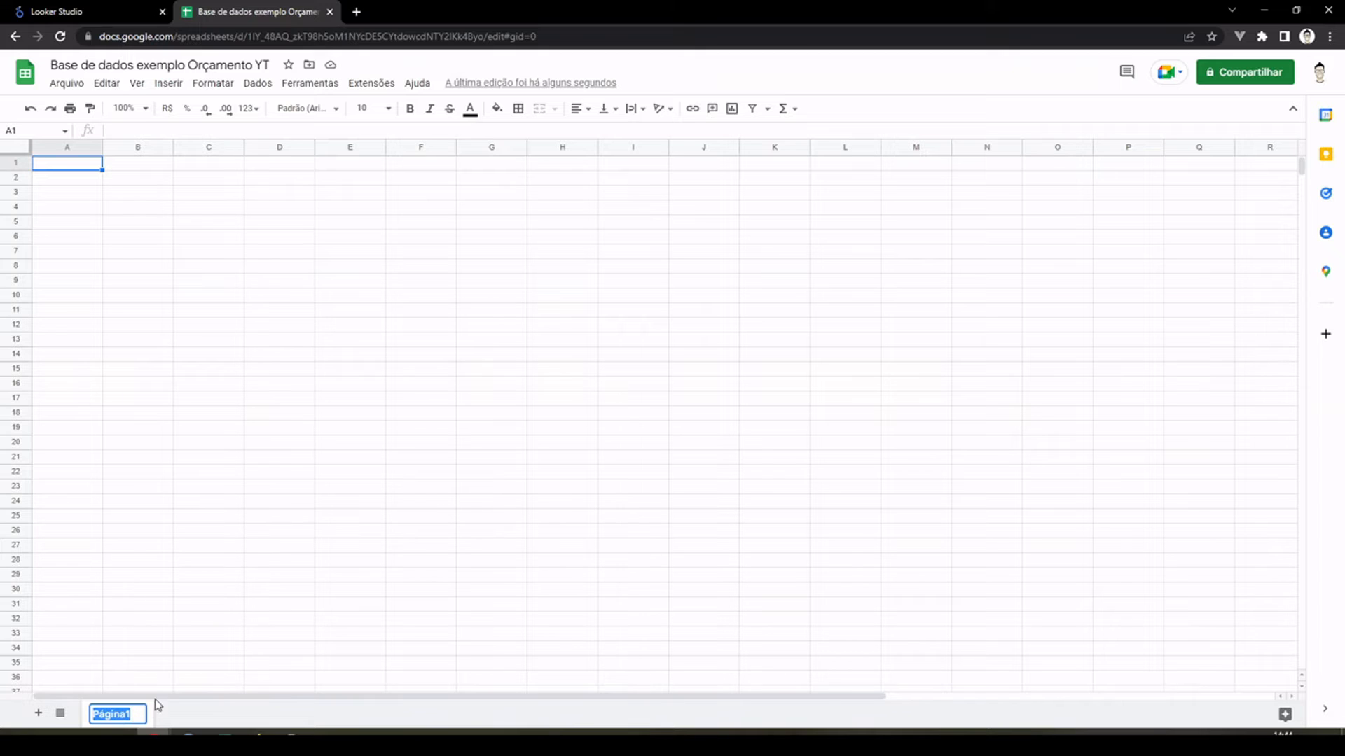
pyautogui.write('cantas')
pyautogui.press('Return')
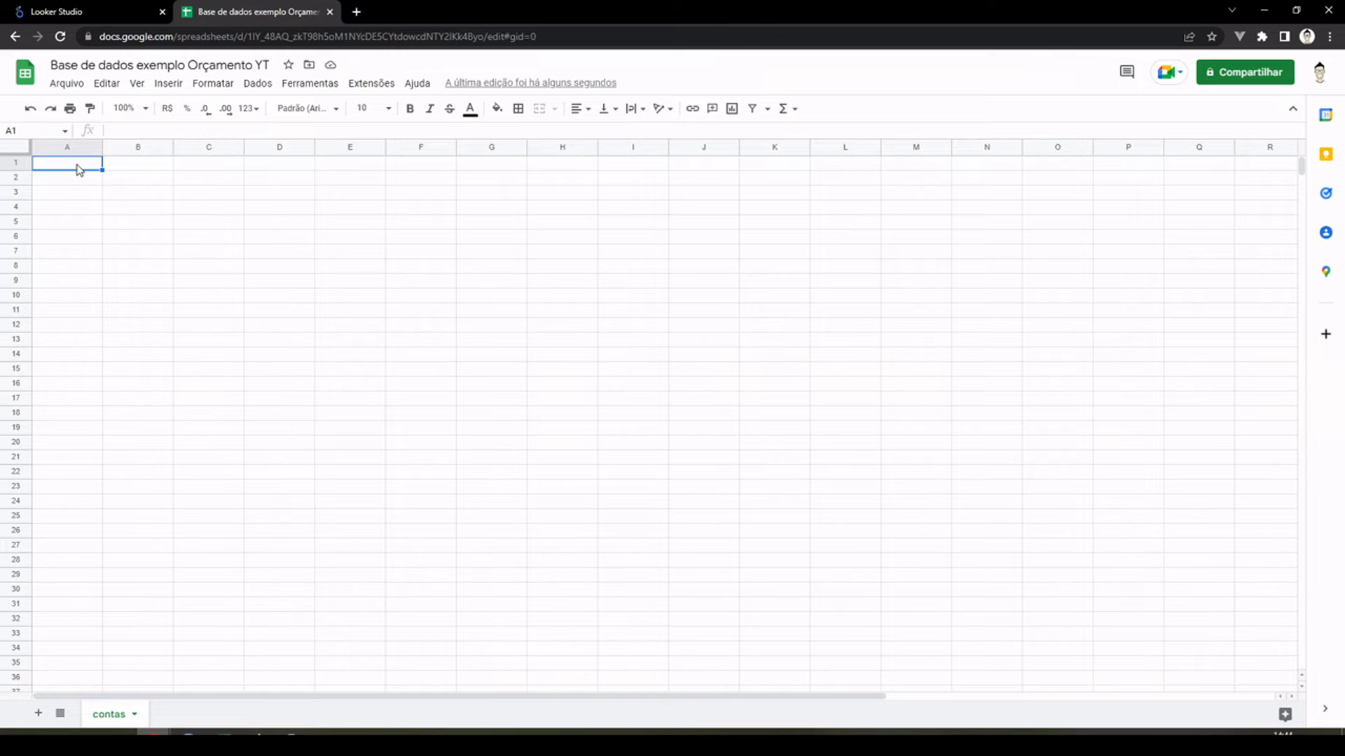
# Step: Enter the header "Grupo" in cell A1 and the group "Receitas" in A2
pyautogui.write('Grupo')
pyautogui.press('Return')
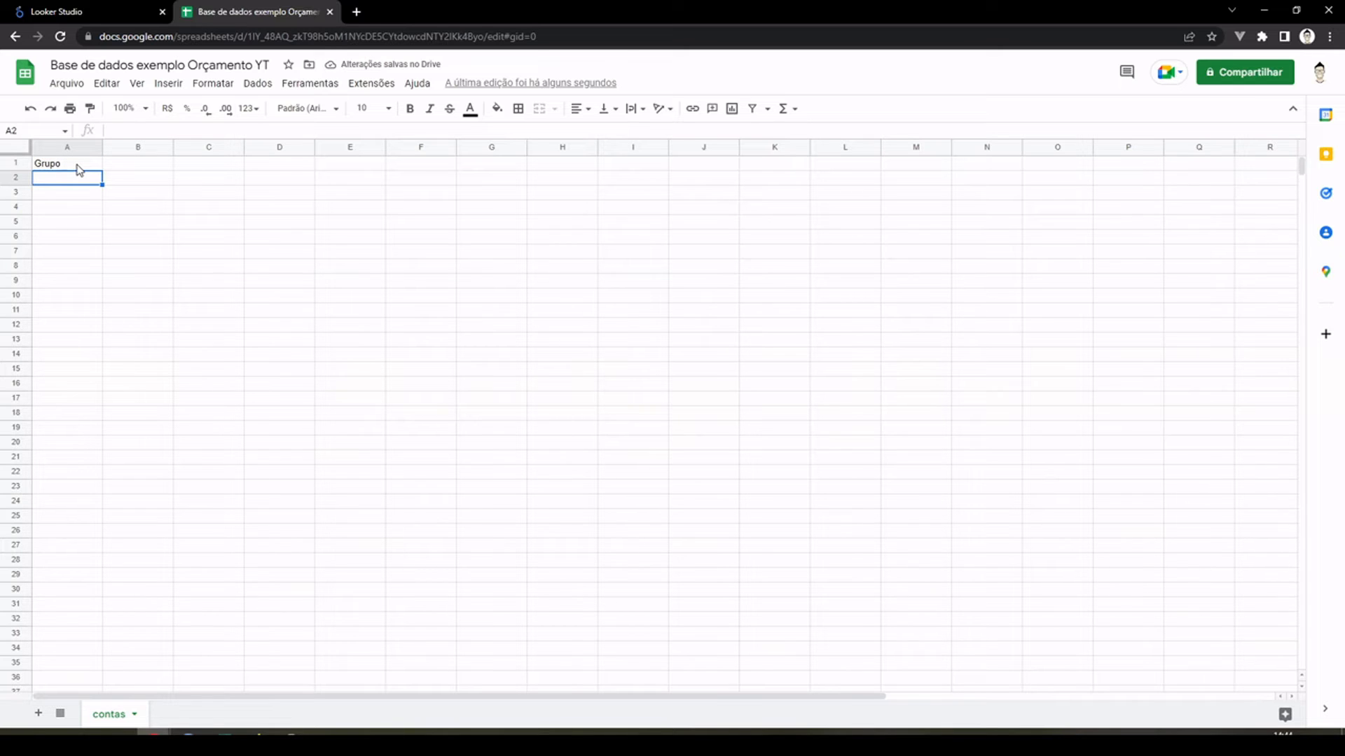
pyautogui.write('R')
pyautogui.press('BackSpace')
pyautogui.write('Receitas')
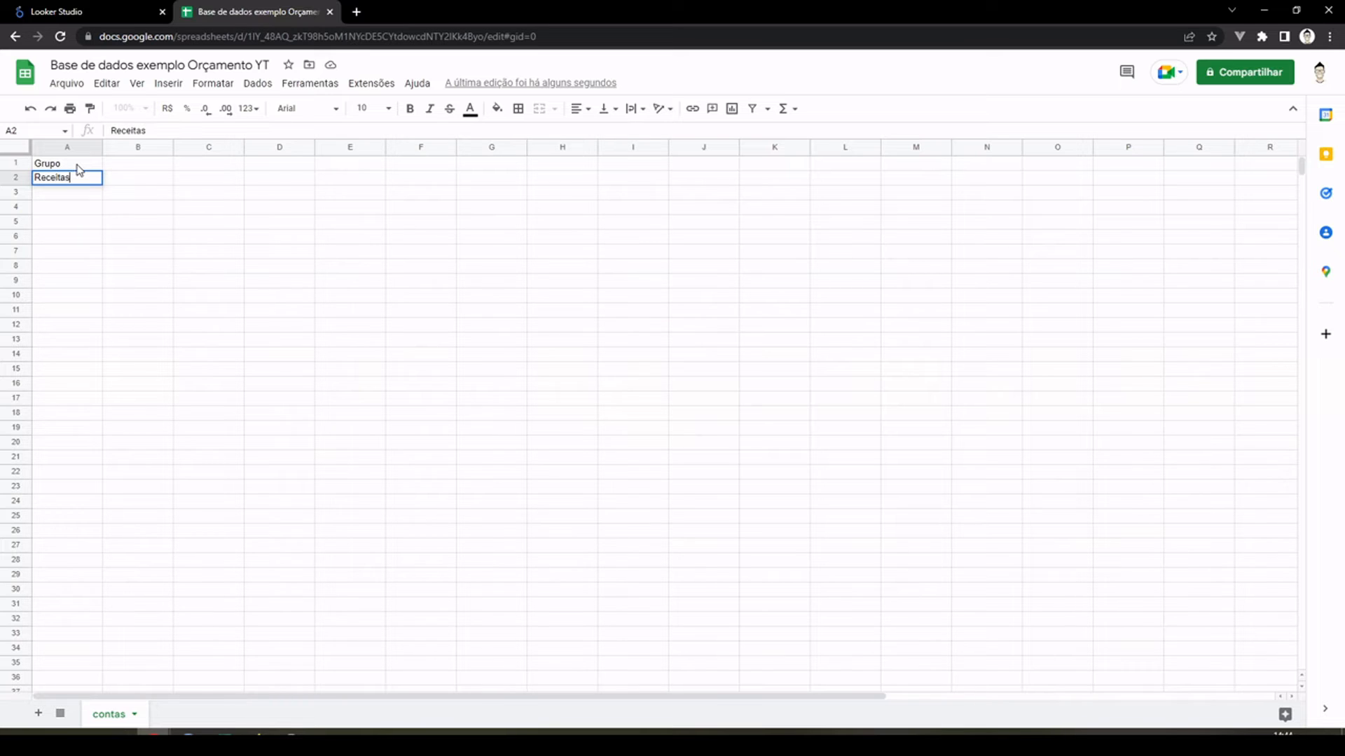
pyautogui.press('Return')
# Step: Add "Despesas" as a second group in cell A3
pyautogui.write('Despesas')
pyautogui.press('Return')
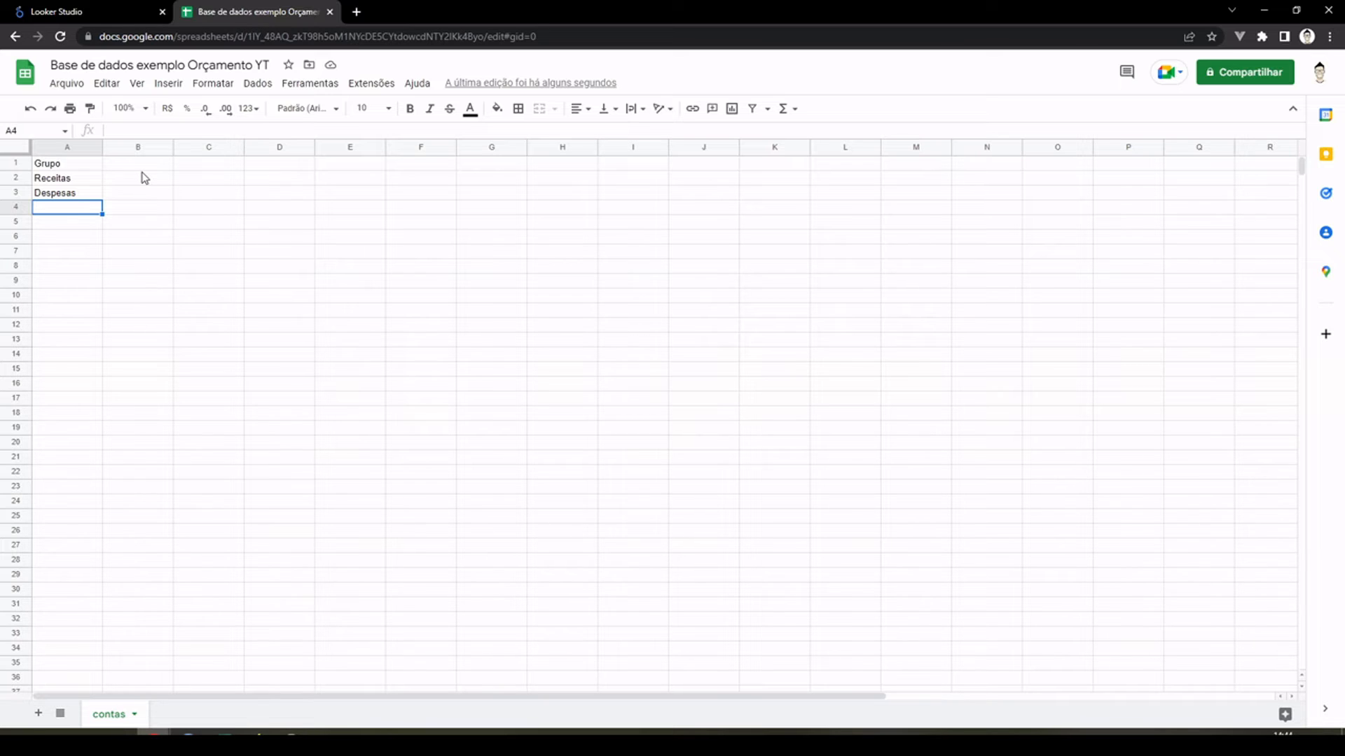
pyautogui.click(73, 149)
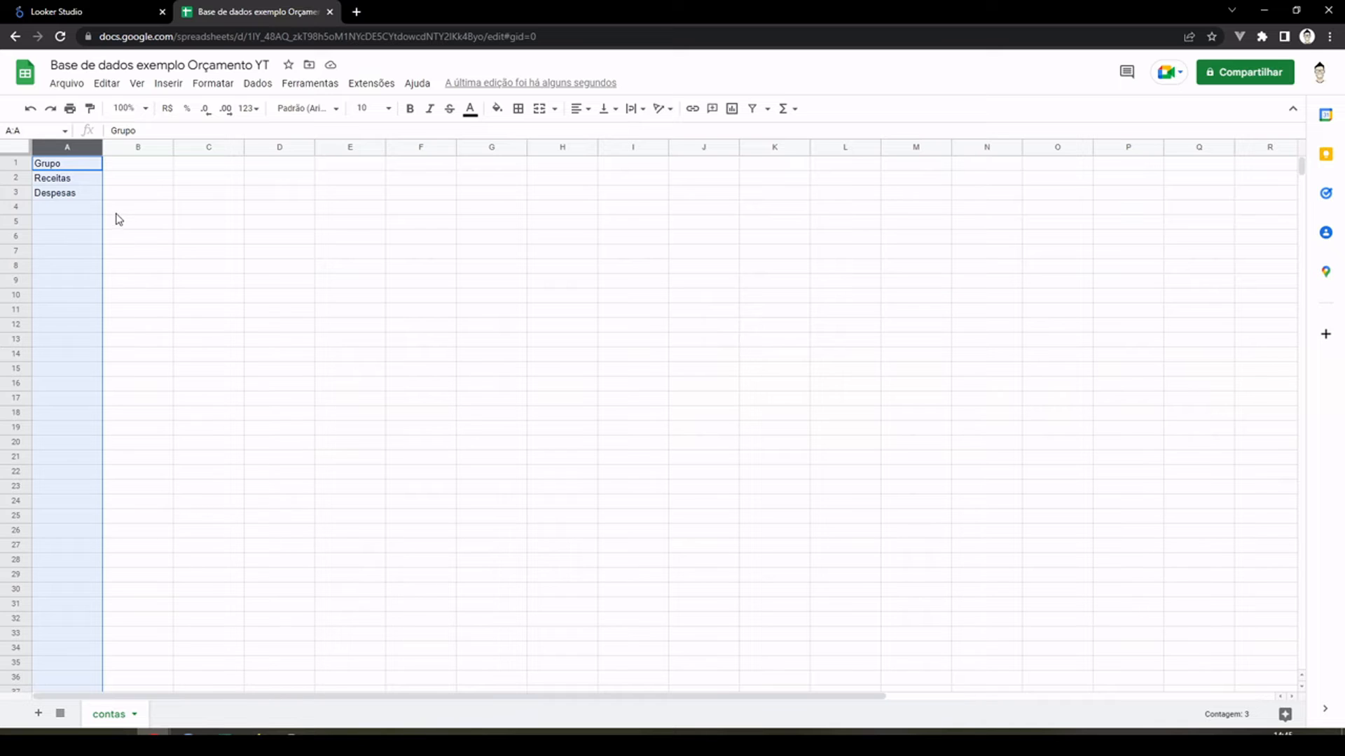
pyautogui.click(61, 166)
pyautogui.click(67, 179)
# Step: Enter the header "Categoria" in cell B1 and the category "Salário" in B2
pyautogui.click(133, 168)
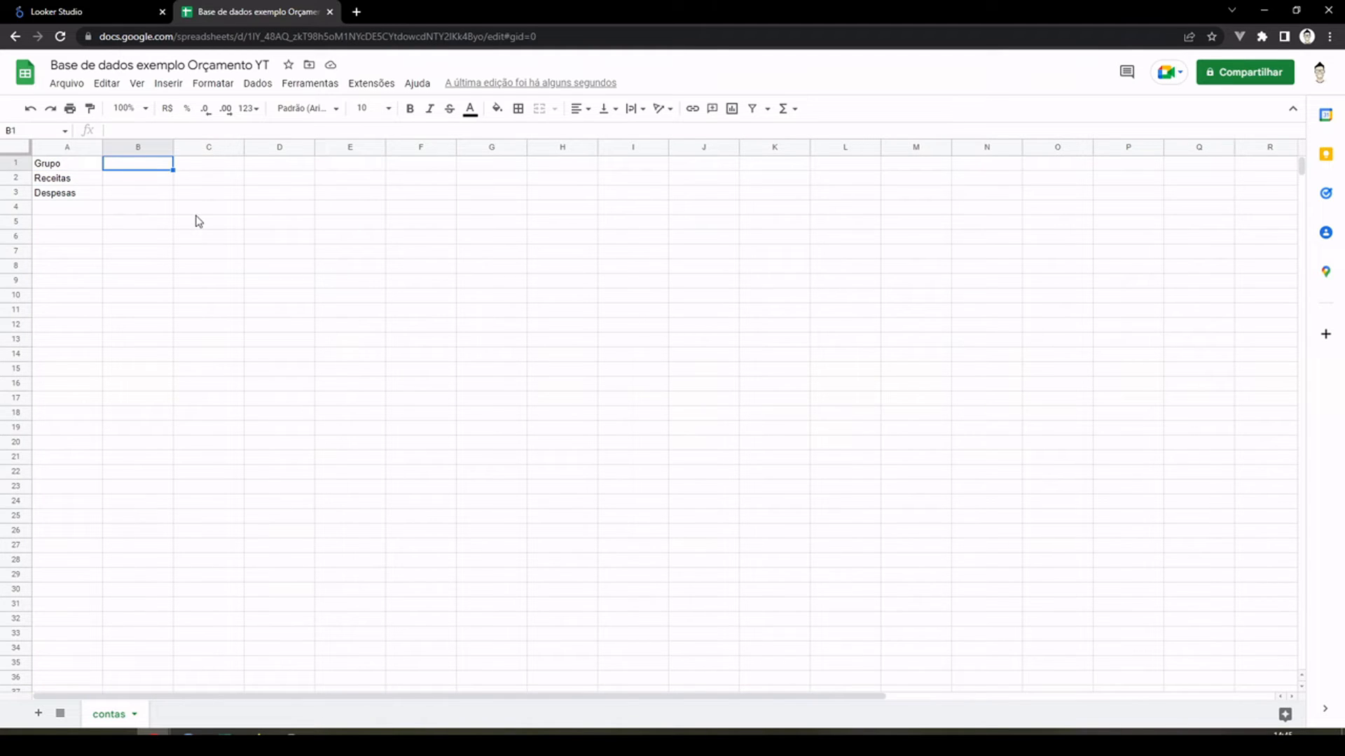
pyautogui.write('Categoria')
pyautogui.press('Return')
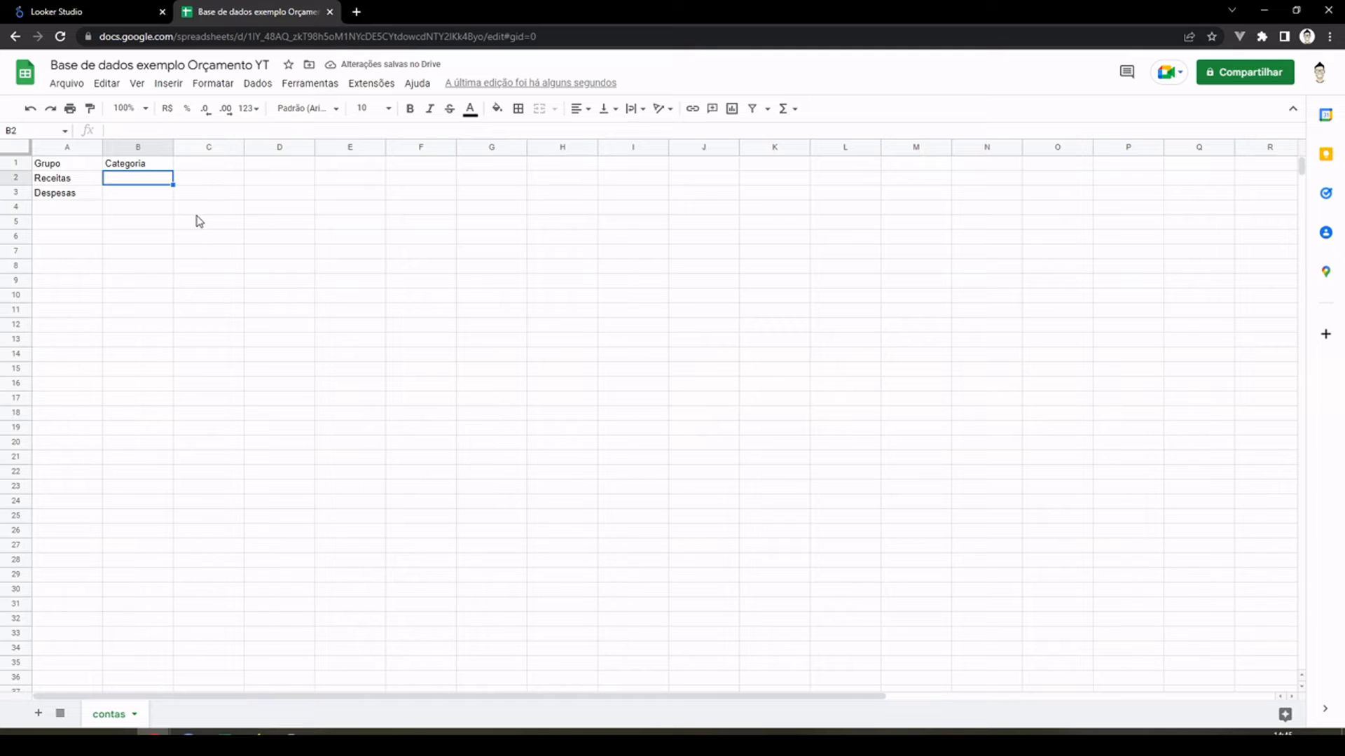
pyautogui.write('Salário')
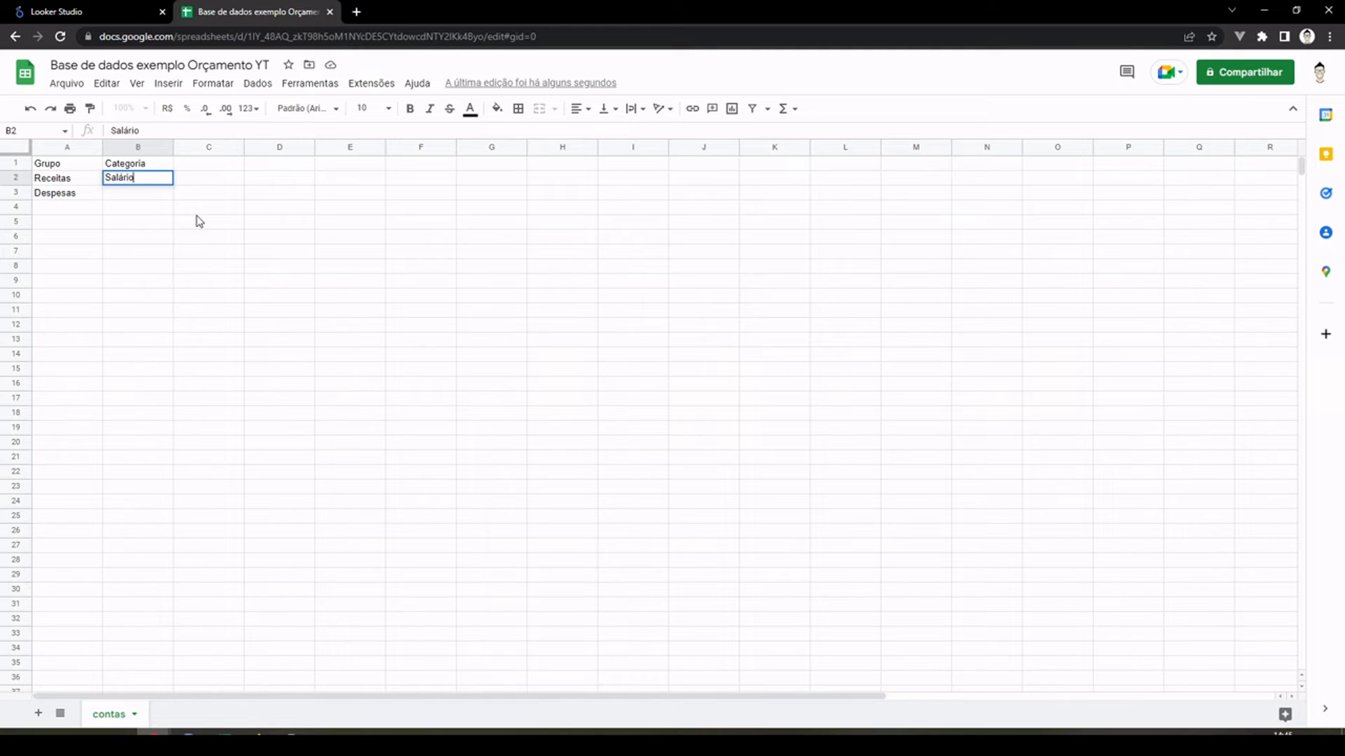
pyautogui.press('Return')
# Step: Fill row 3 with the group "Receitas" in column A and the category "Rendimentos" in column B
pyautogui.press('Left')
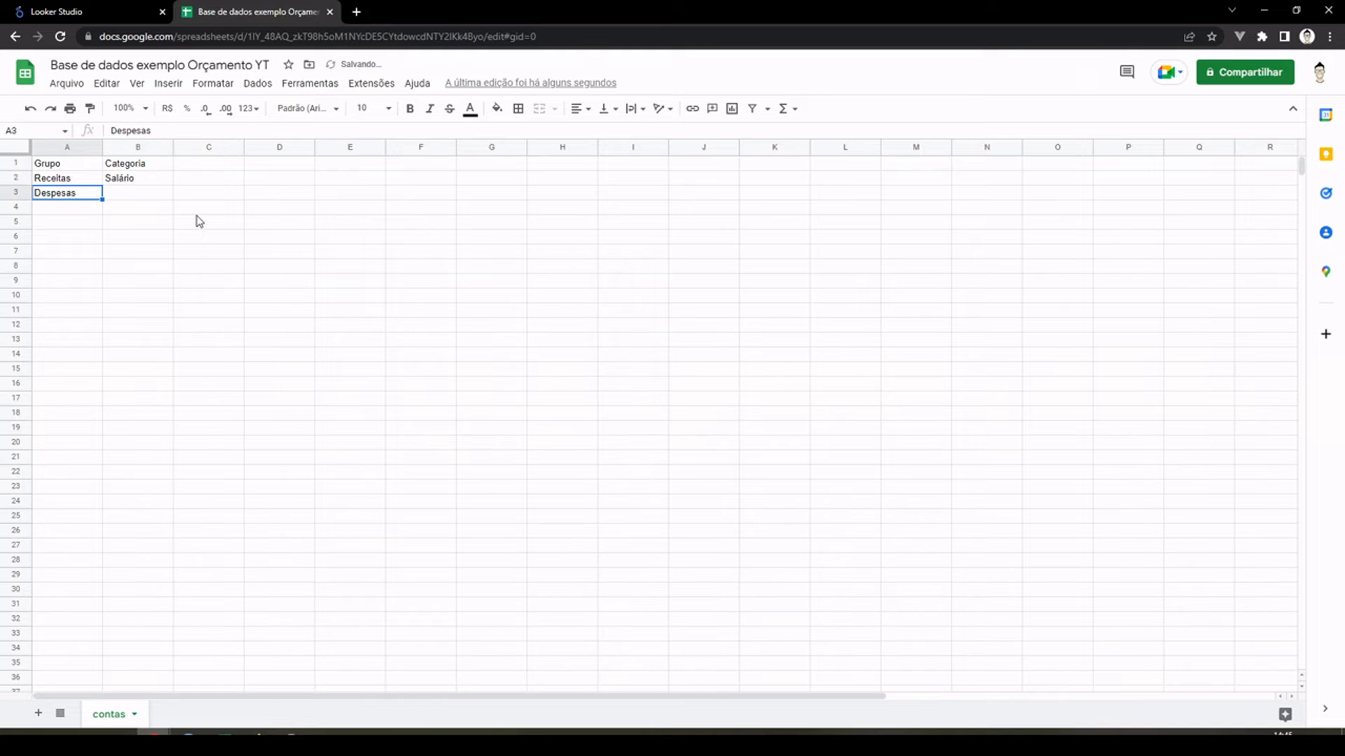
pyautogui.write('Receitas')
pyautogui.press('Tab')
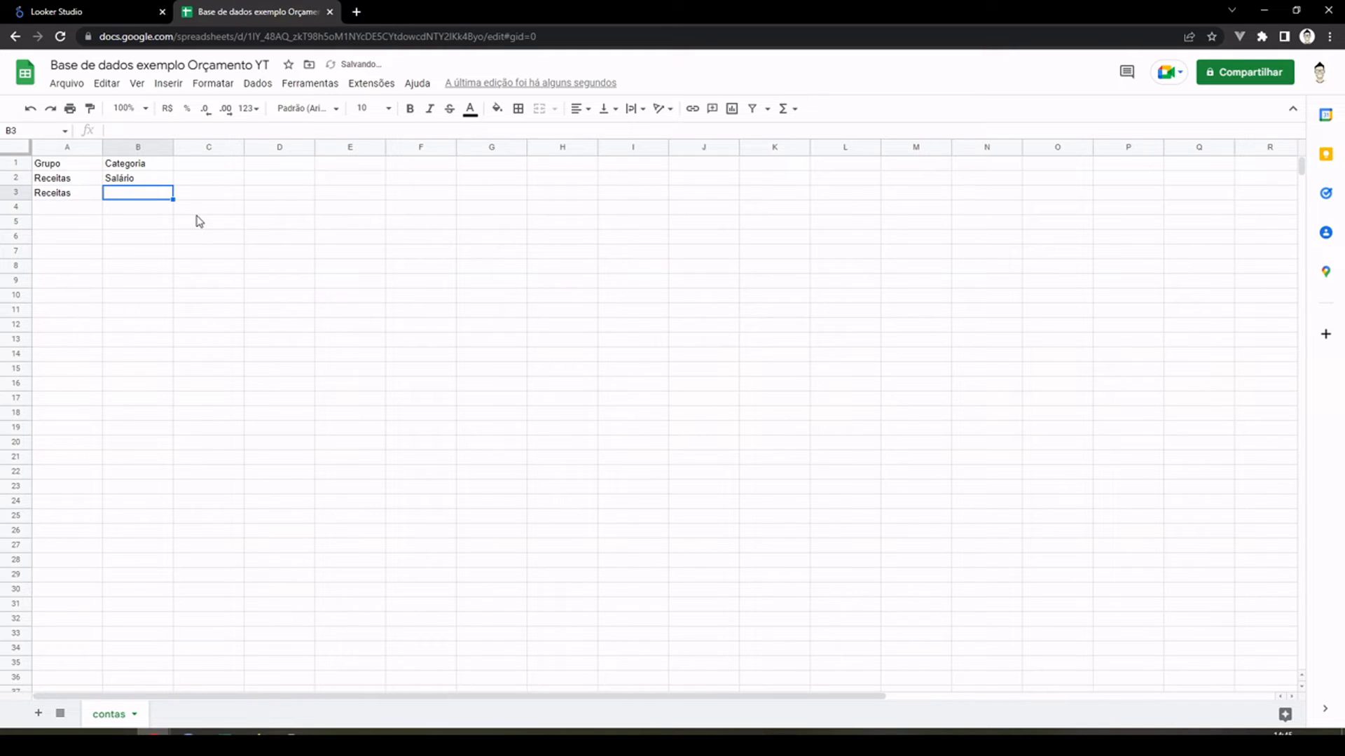
pyautogui.write('e')
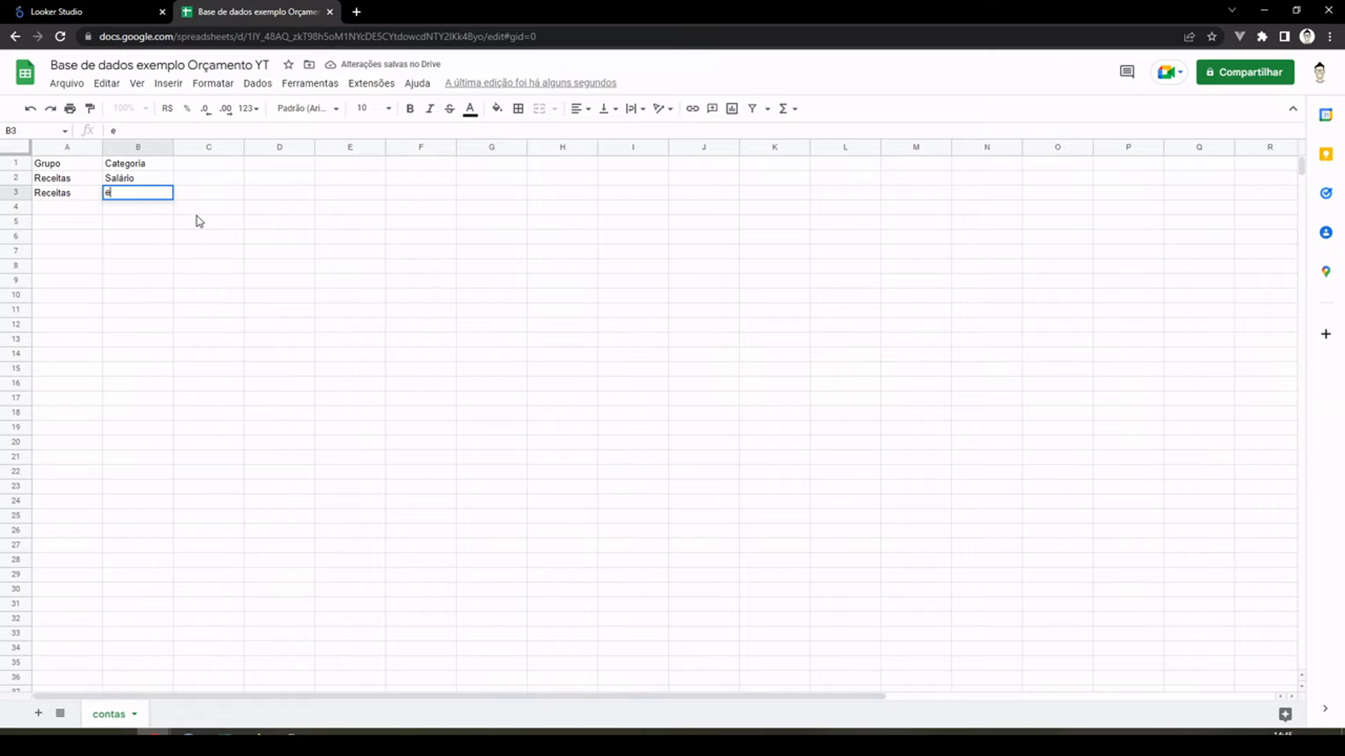
pyautogui.press('BackSpace')
pyautogui.write('Rendiments')
pyautogui.press('BackSpace')
pyautogui.write('os')
pyautogui.press('Return')
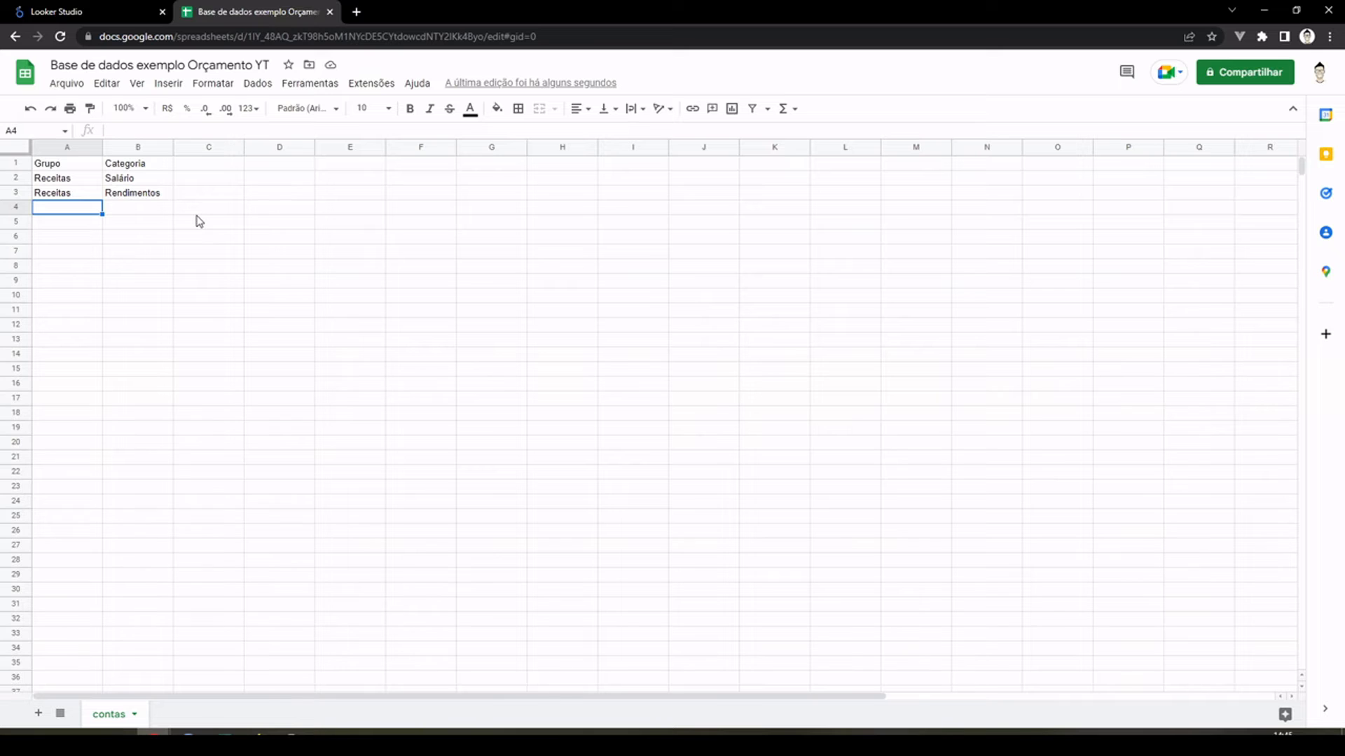
# Step: Enter the header "Conta" in cell C1 and the account "Salário" in C2
pyautogui.click(194, 166)
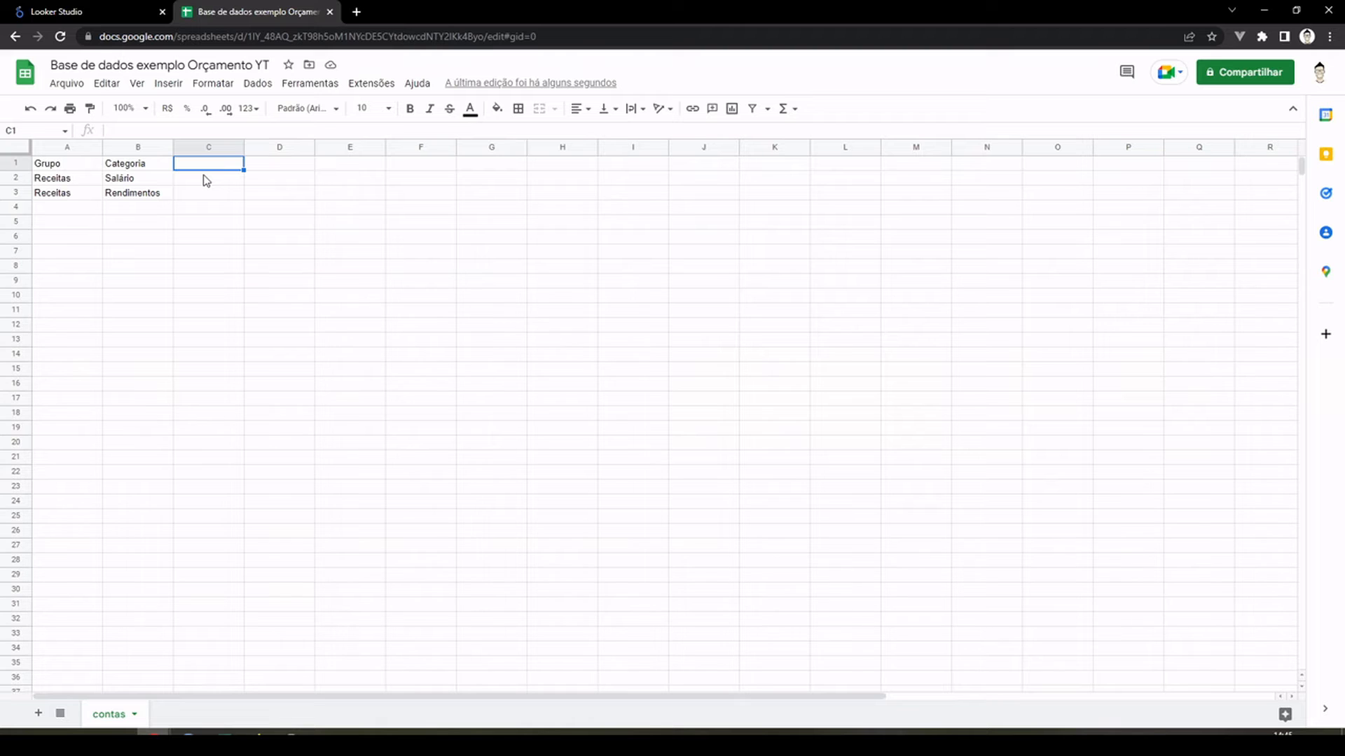
pyautogui.write('Conta')
pyautogui.press('Return')
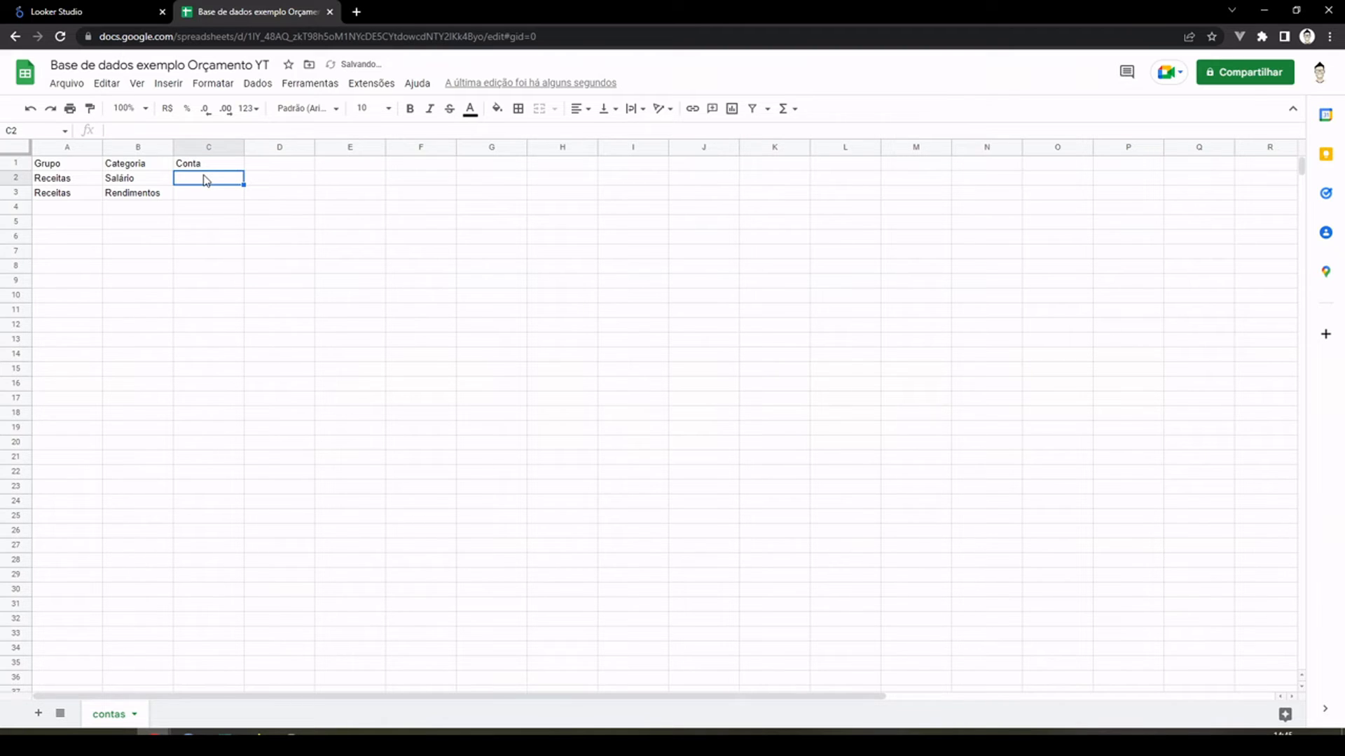
pyautogui.write('Salá')
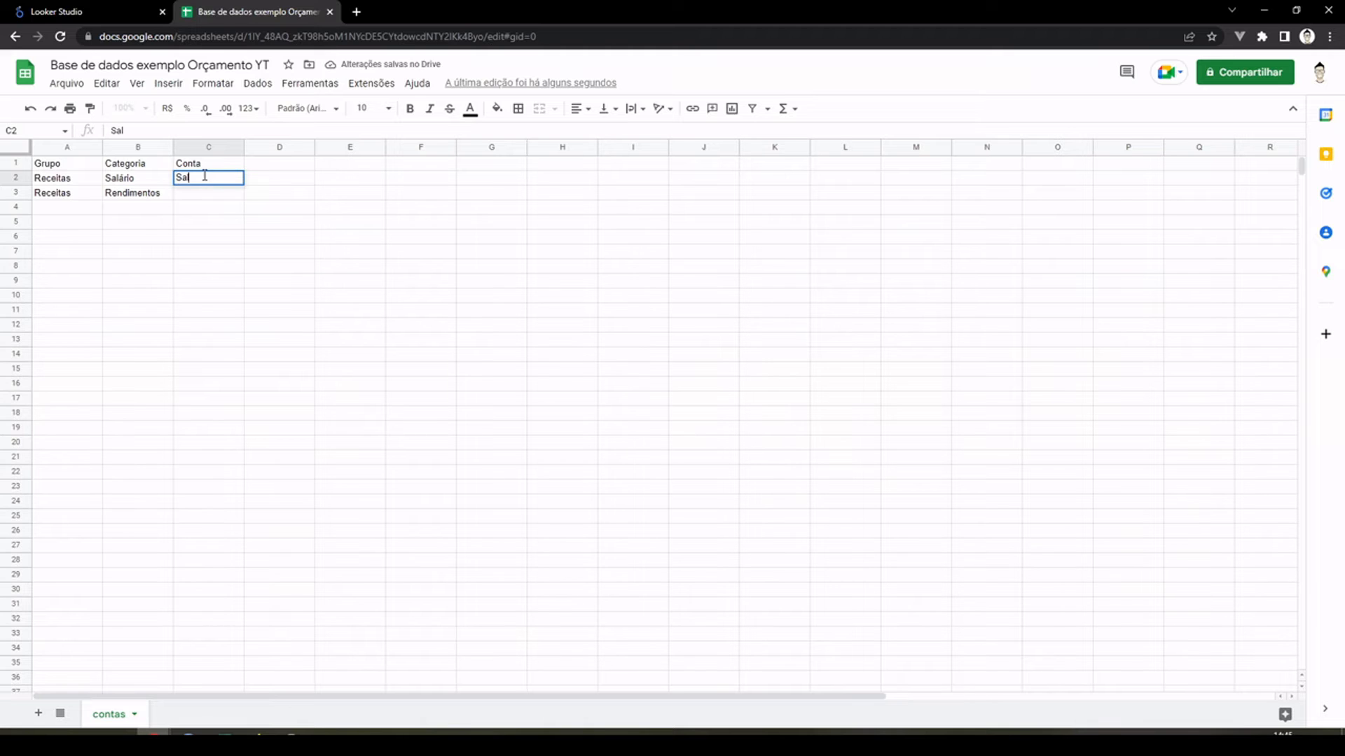
pyautogui.press('BackSpace')
pyautogui.press('BackSpace')
pyautogui.write('ário')
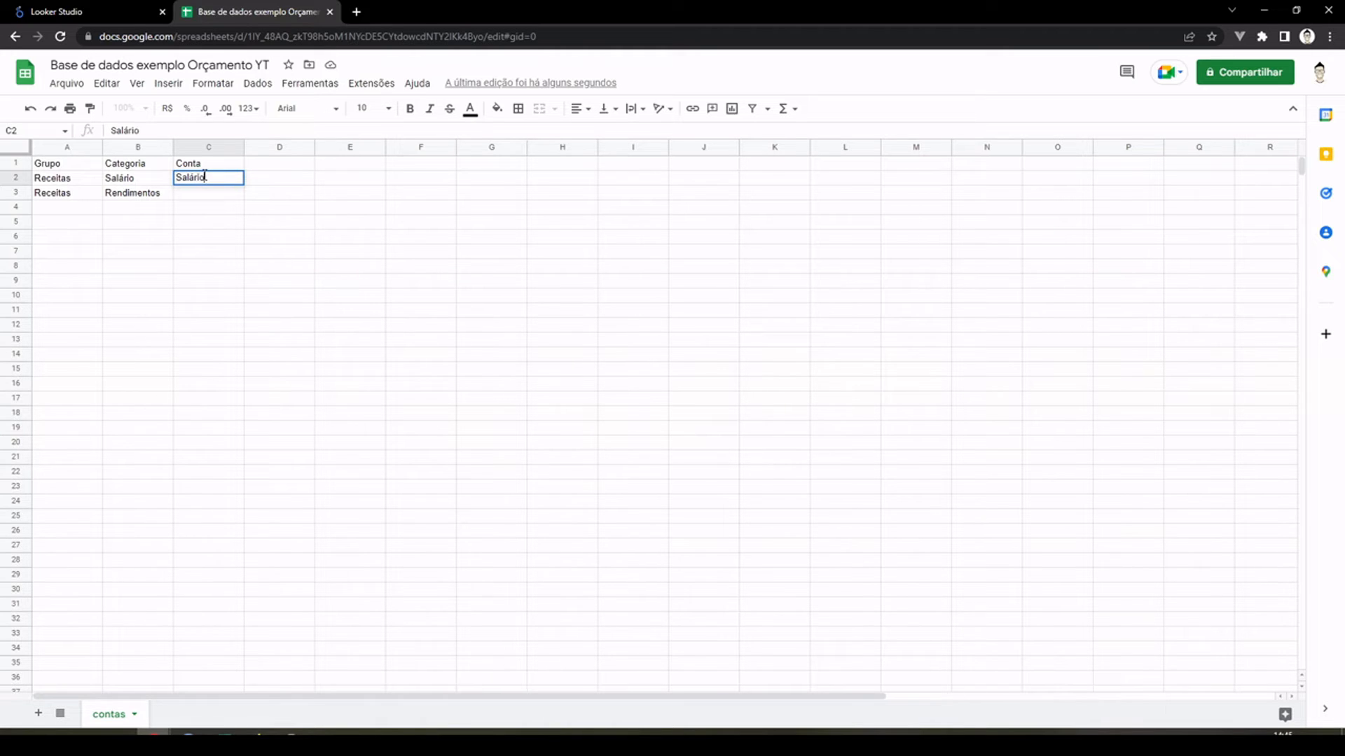
pyautogui.press('Return')
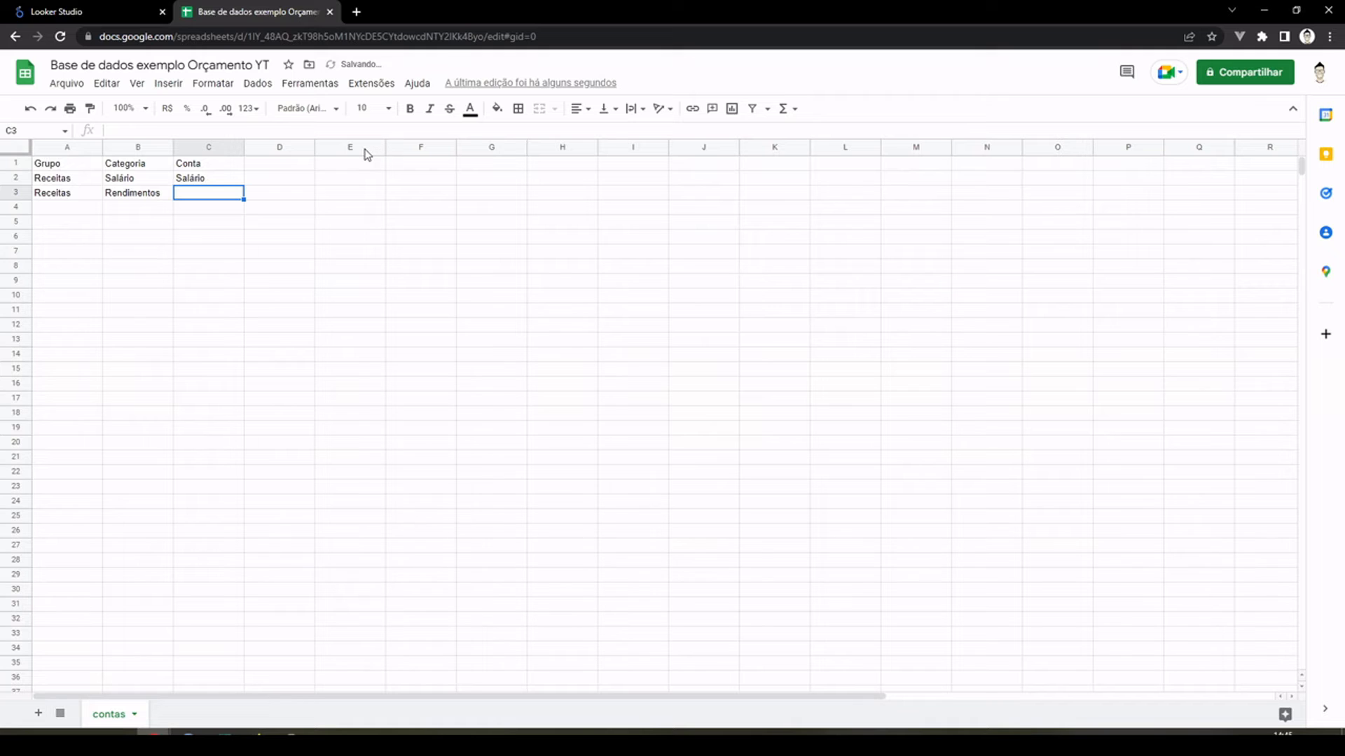
# Step: Enter the account "Juros de aplicações" in cell C3 and widen column C so the text fits
pyautogui.write('Jour')
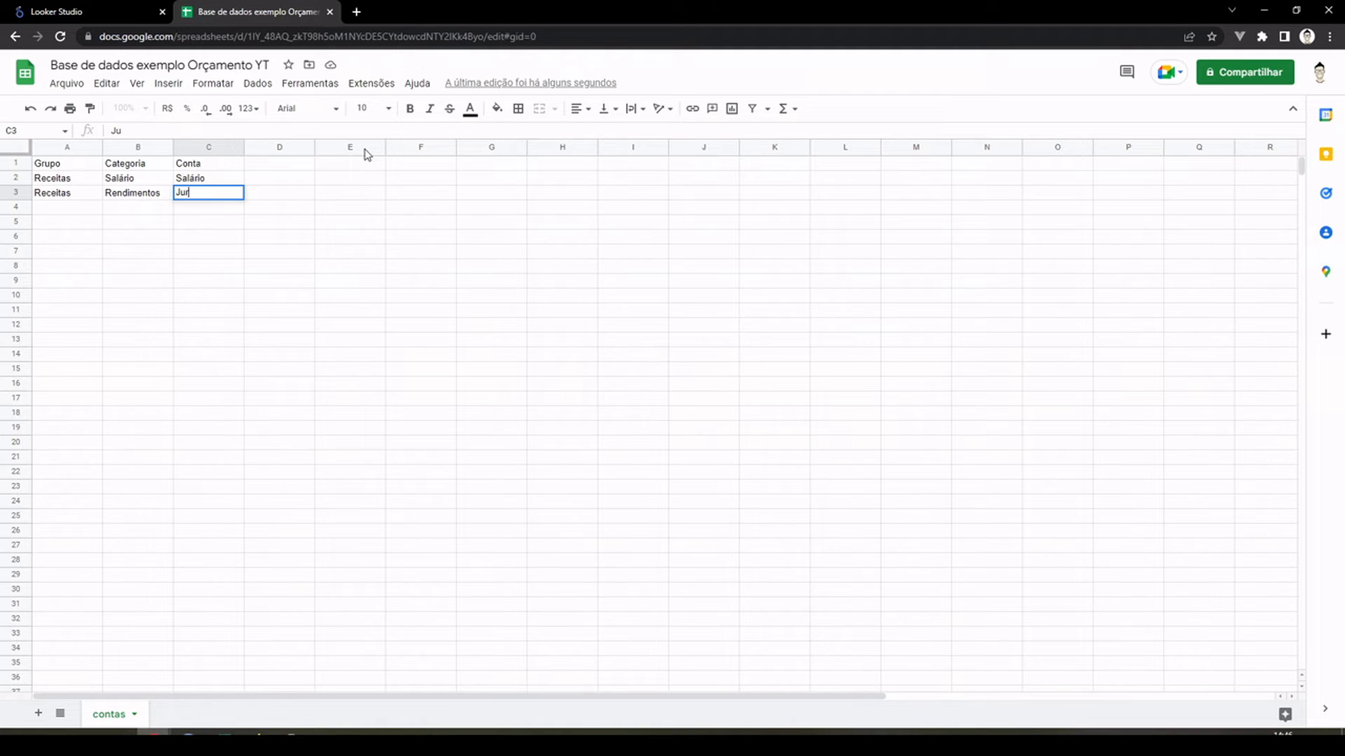
pyautogui.write('os de aplicações')
pyautogui.press('Return')
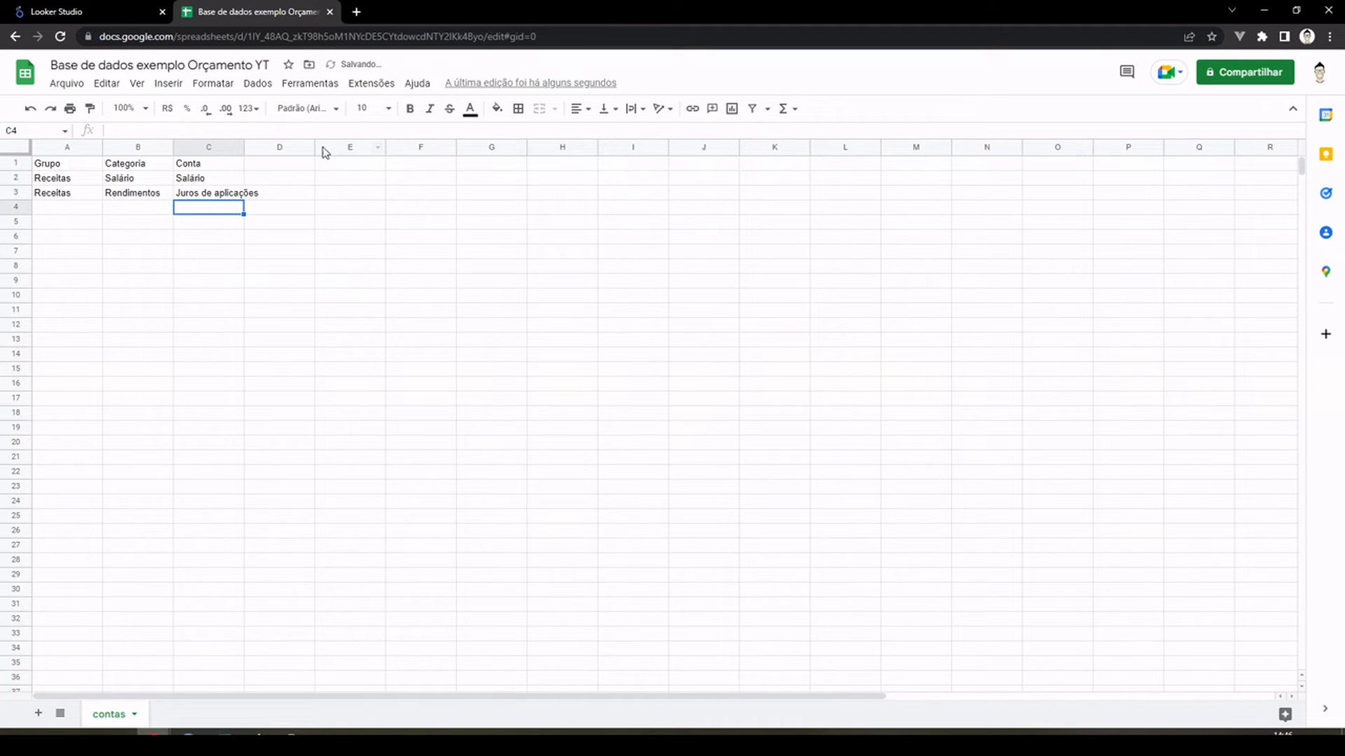
pyautogui.moveTo(243, 147); pyautogui.dragTo(300, 147)
# Step: Review the Grupo, Categoria and Conta columns, comparing the category and account entries of the Salário row
pyautogui.click(68, 181)
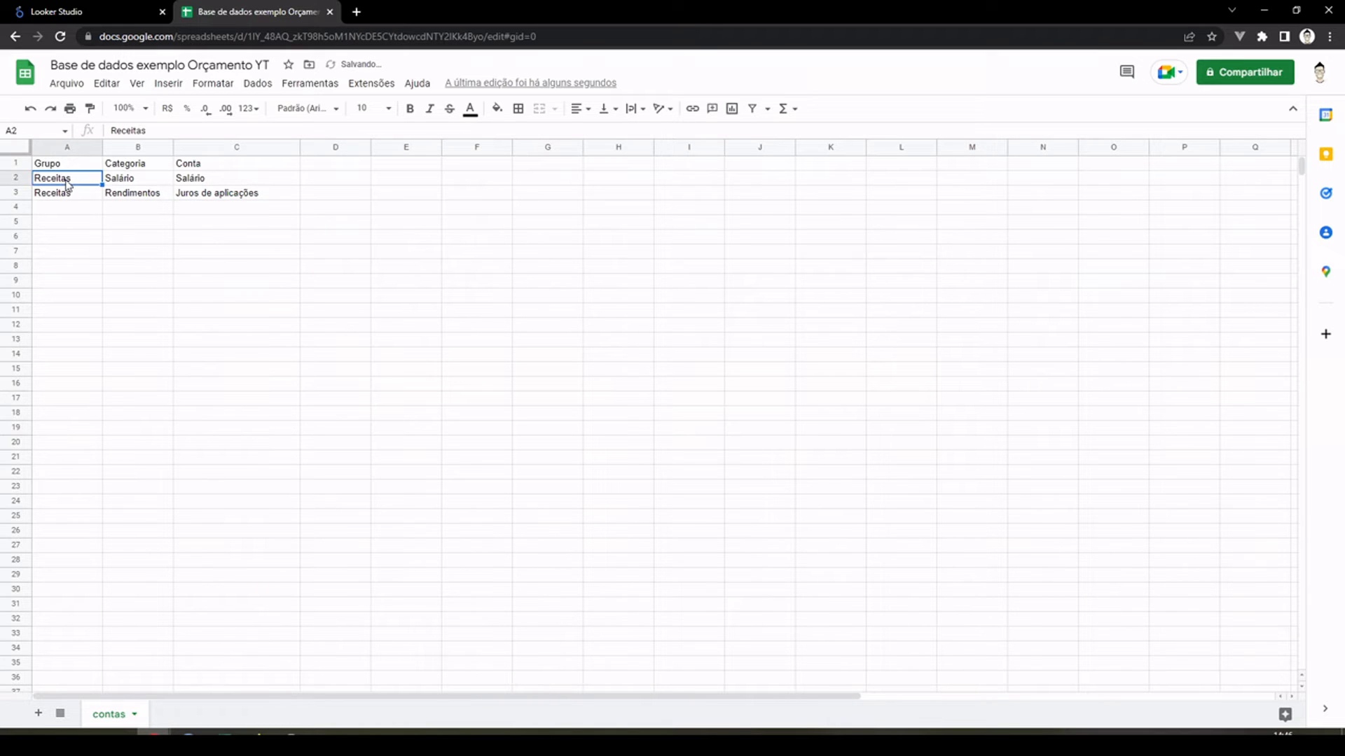
pyautogui.click(123, 183)
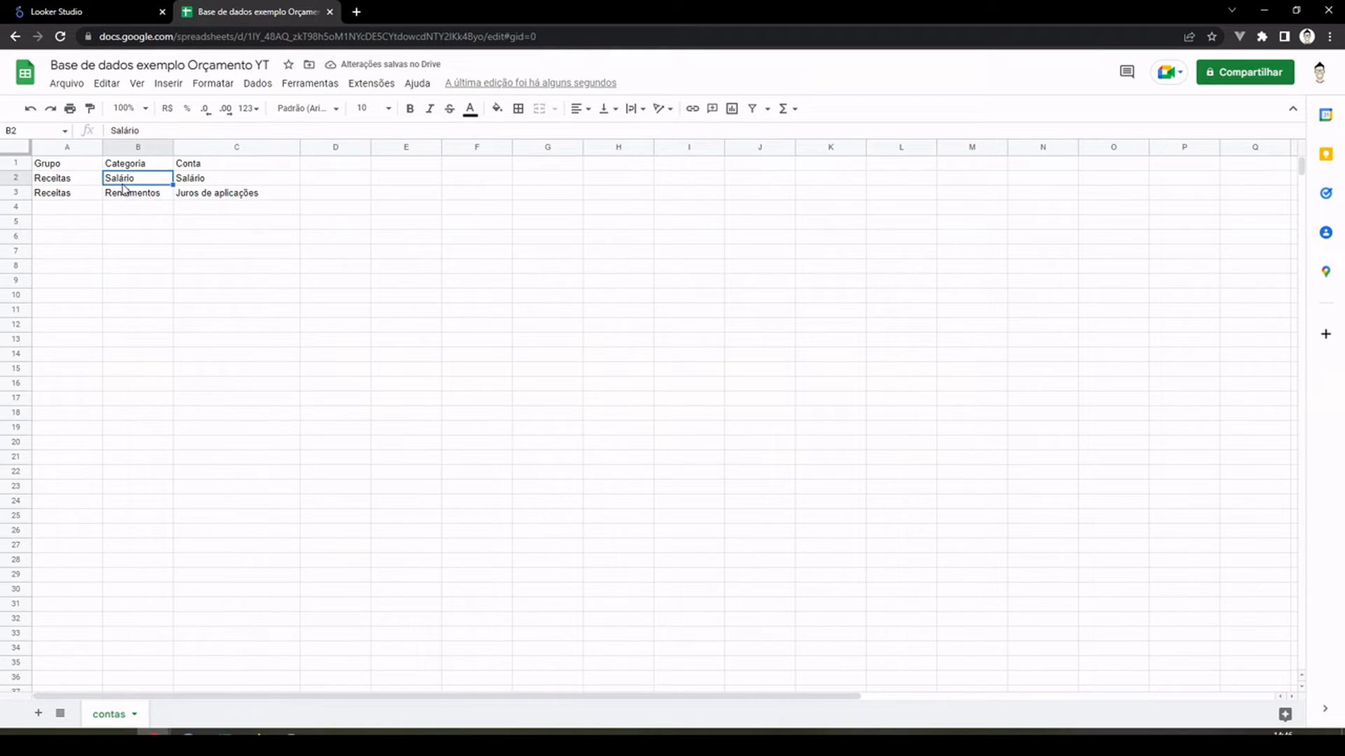
pyautogui.click(214, 185)
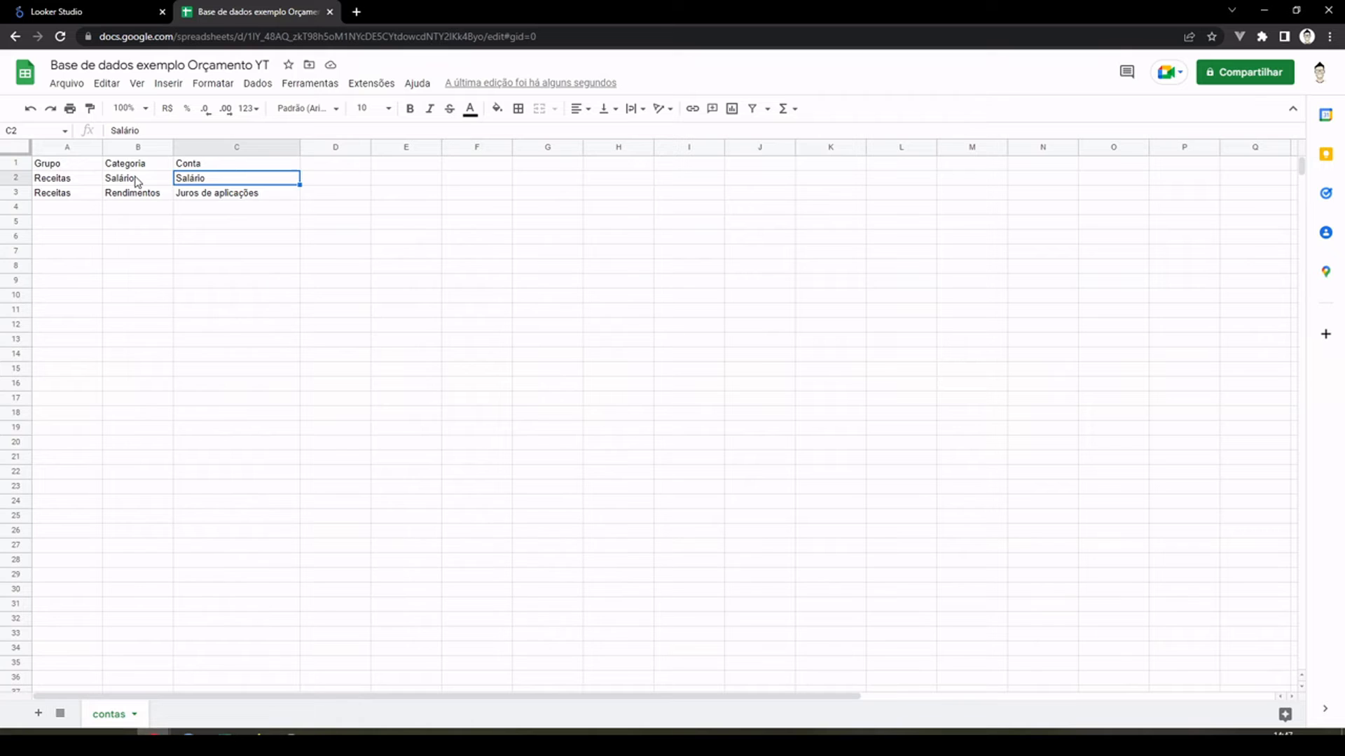
pyautogui.moveTo(135, 182); pyautogui.dragTo(234, 180)
pyautogui.click(157, 236)
pyautogui.moveTo(132, 180); pyautogui.dragTo(217, 179)
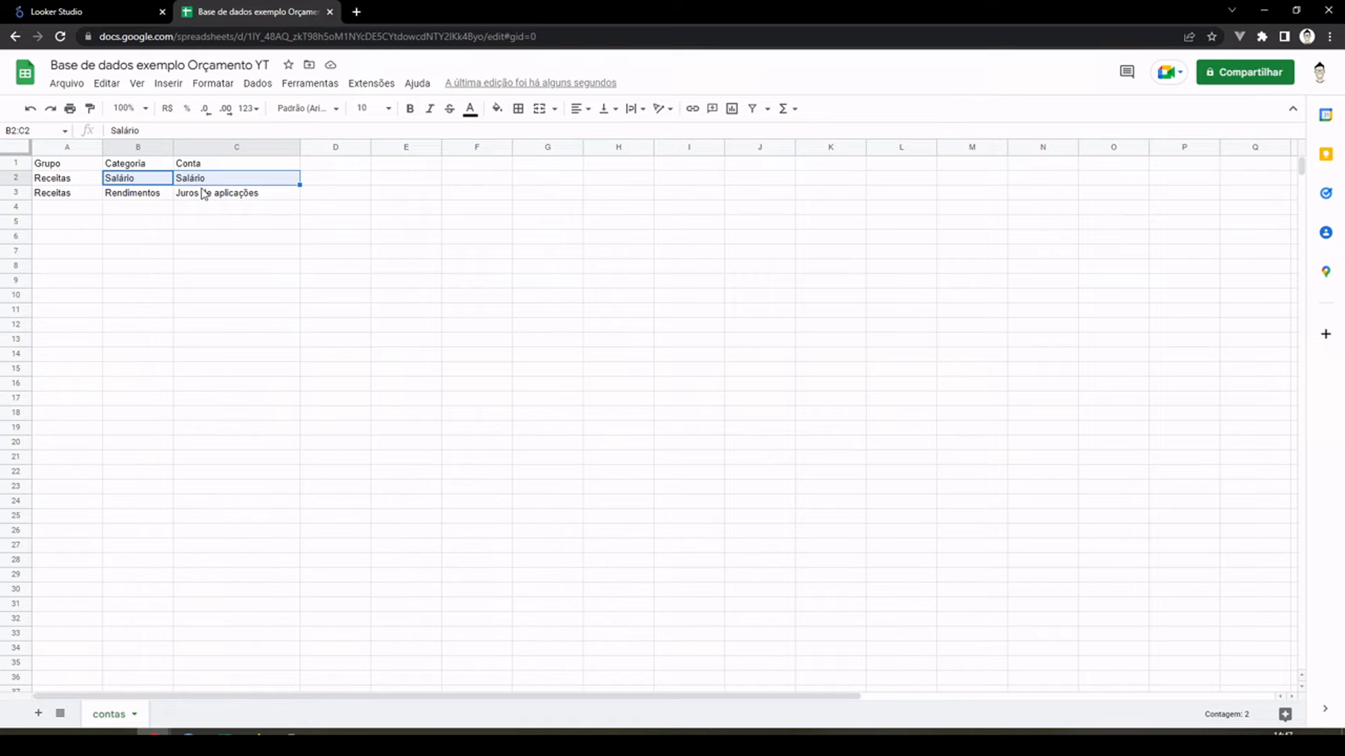
pyautogui.click(71, 147)
pyautogui.click(140, 147)
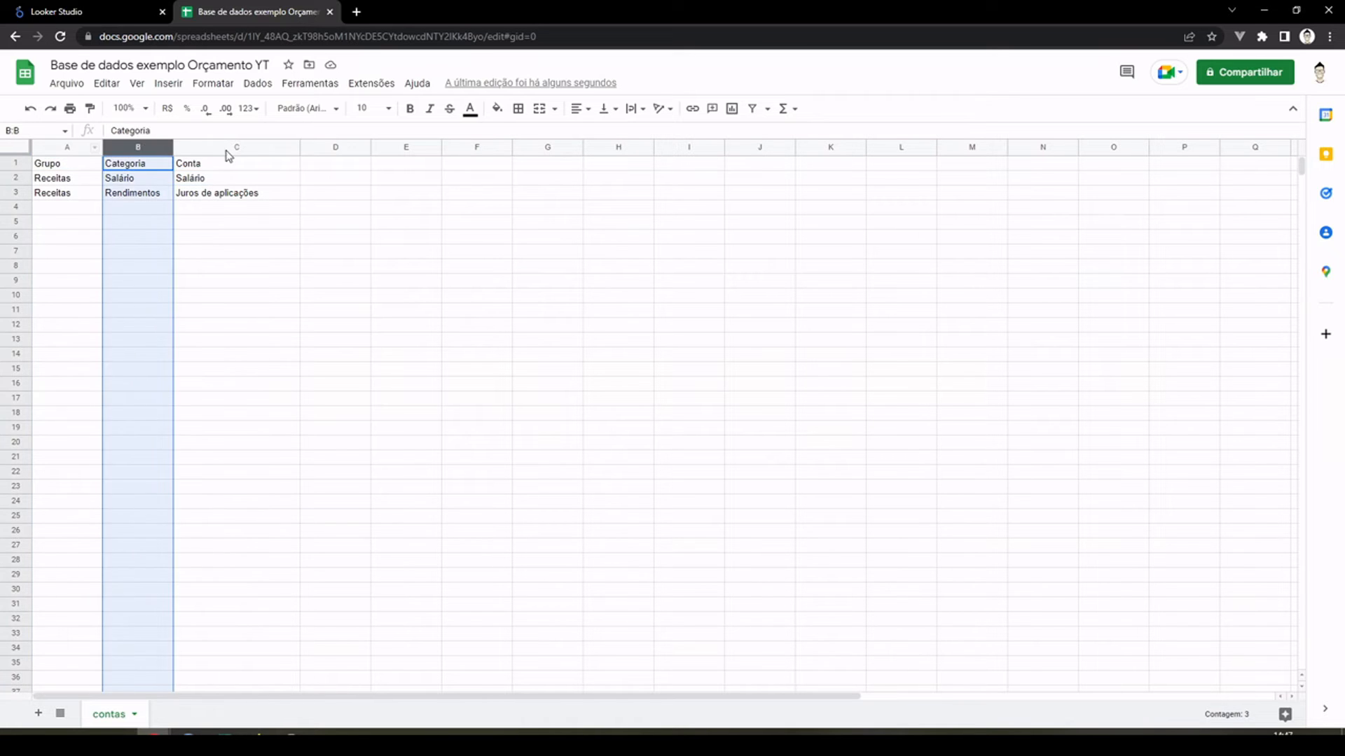
pyautogui.click(229, 147)
pyautogui.click(144, 209)
pyautogui.click(143, 179)
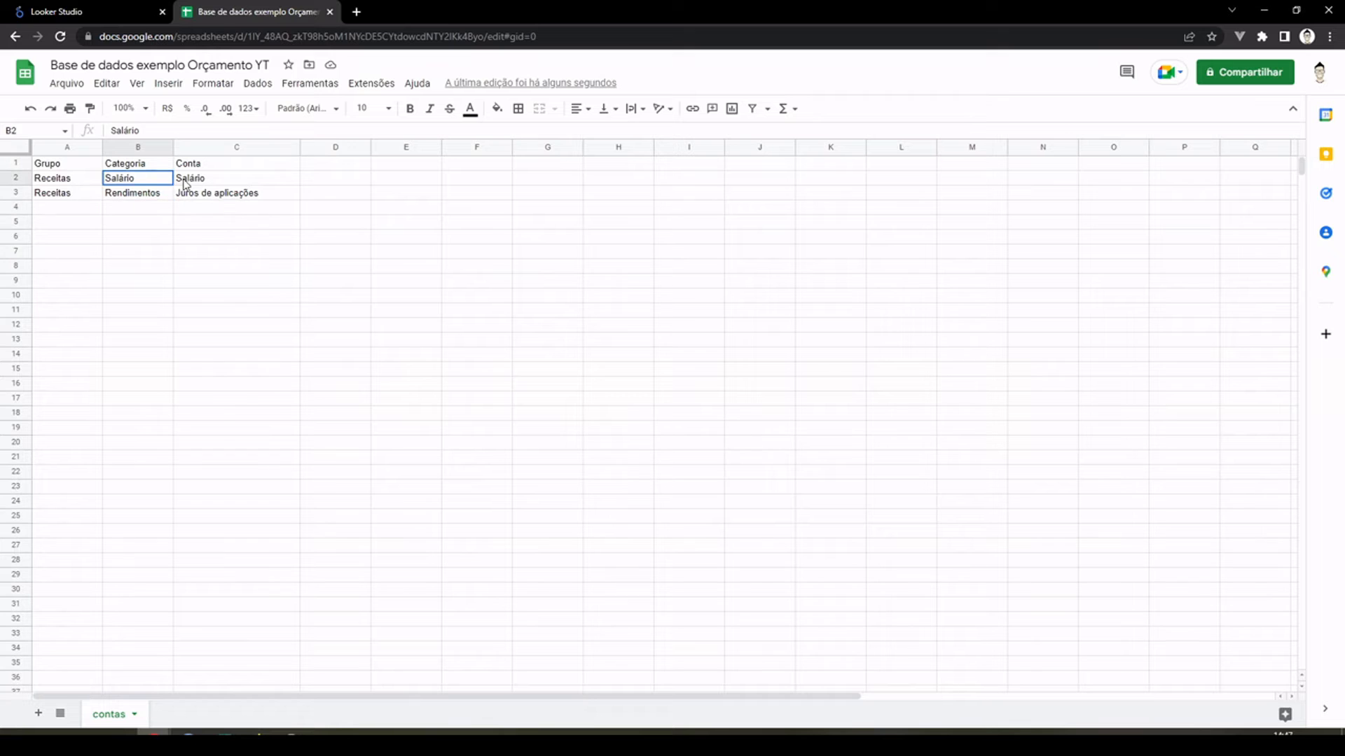
pyautogui.keyDown('shift'); pyautogui.click(204, 183); pyautogui.keyUp('shift')
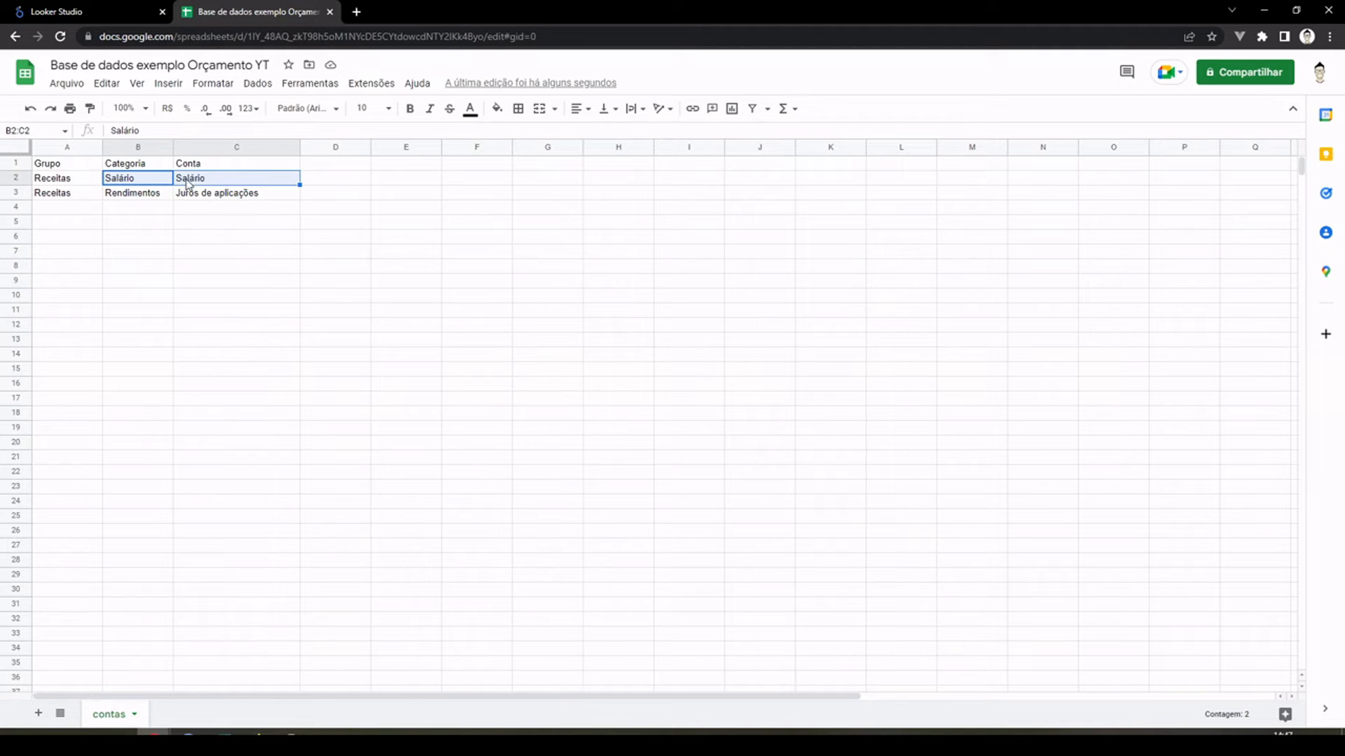
pyautogui.click(205, 181)
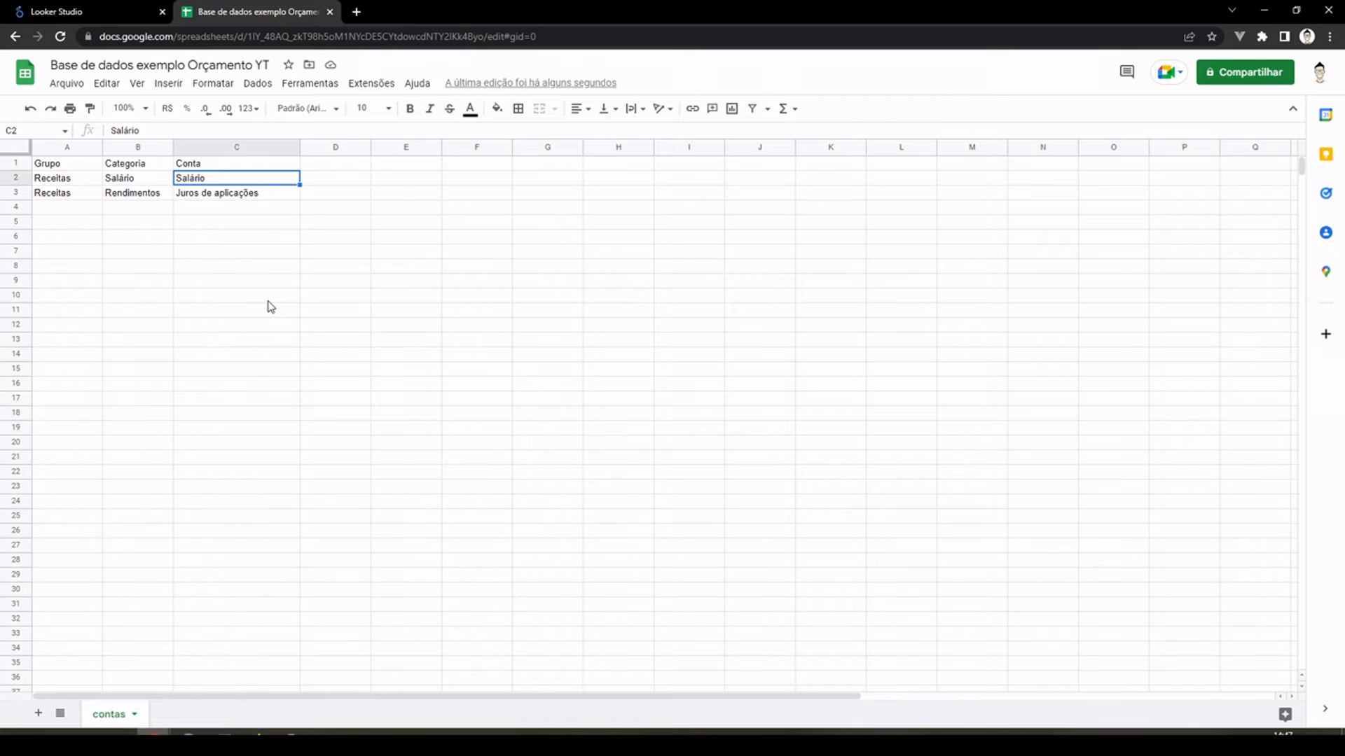
pyautogui.click(215, 232)
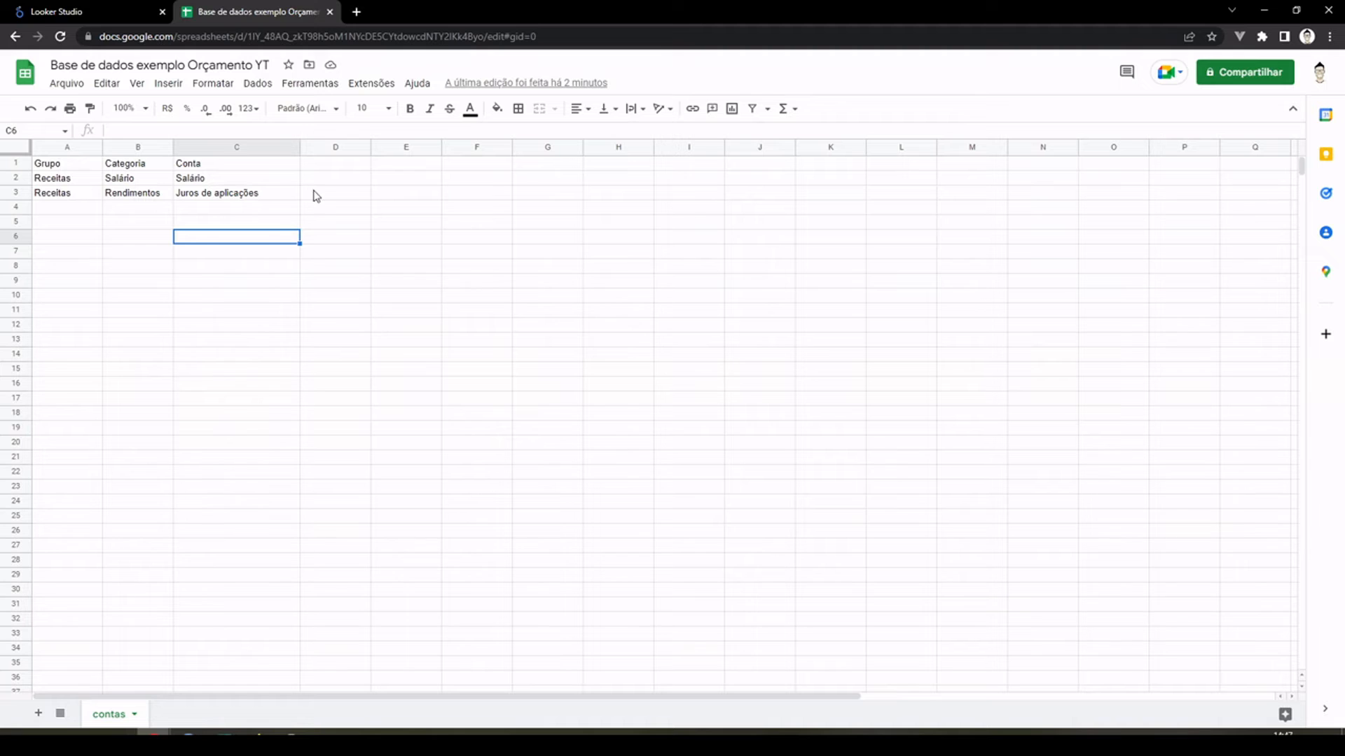
pyautogui.click(332, 143)
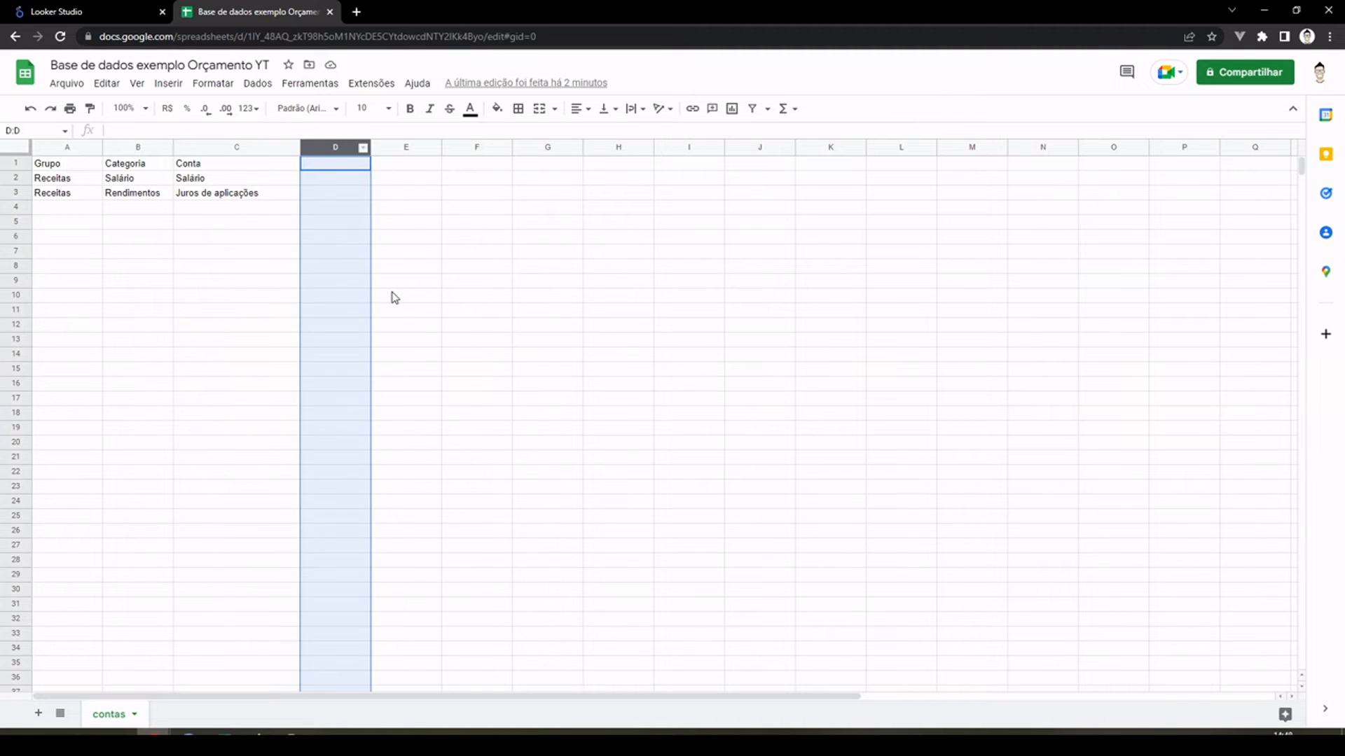
pyautogui.click(391, 295)
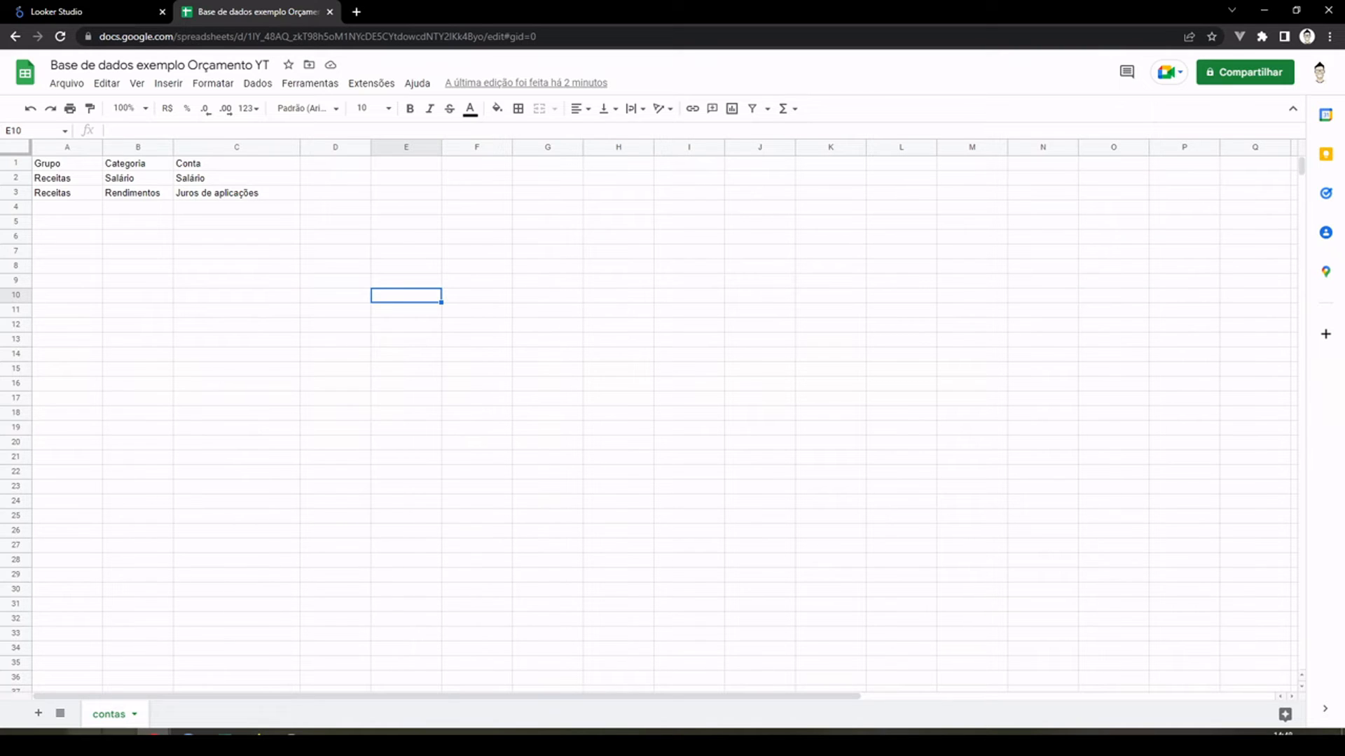
# Step: Add a new sheet to the spreadsheet and rename it "orçado"
pyautogui.click(39, 713)
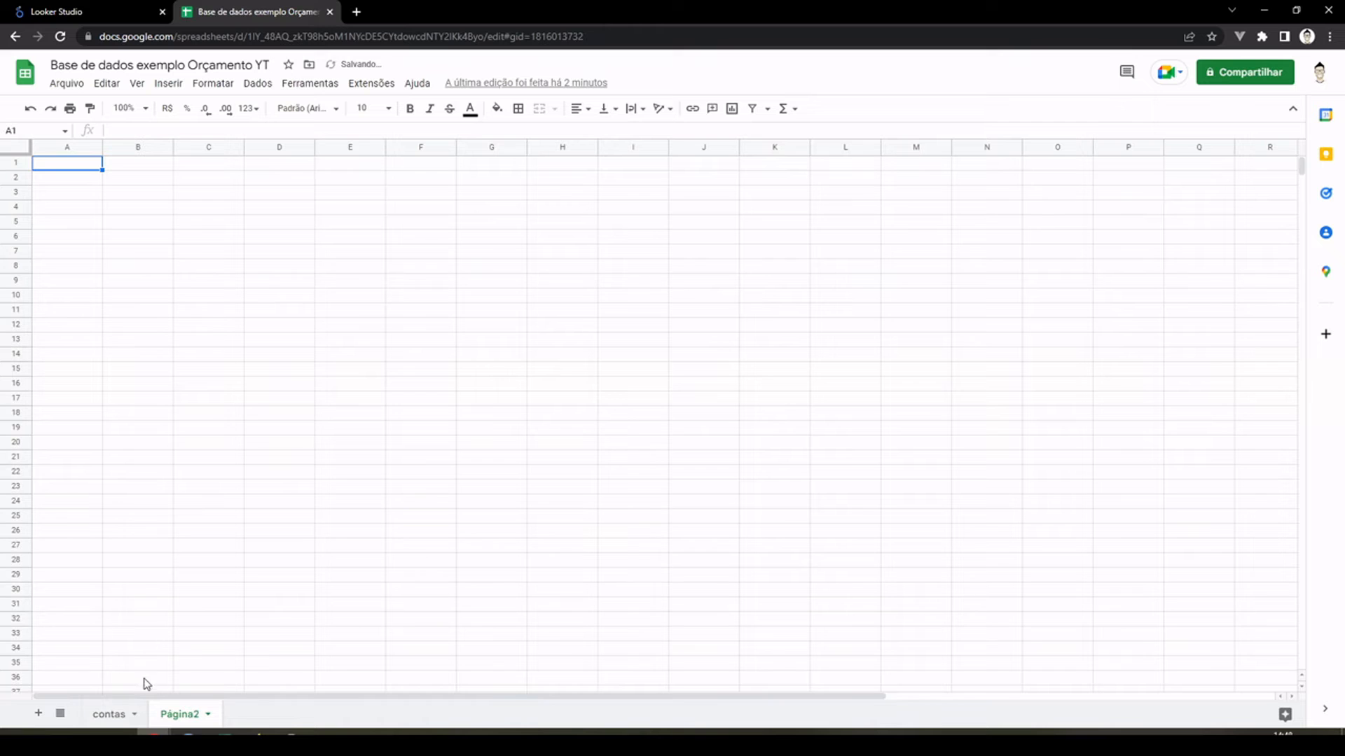
pyautogui.click(110, 718)
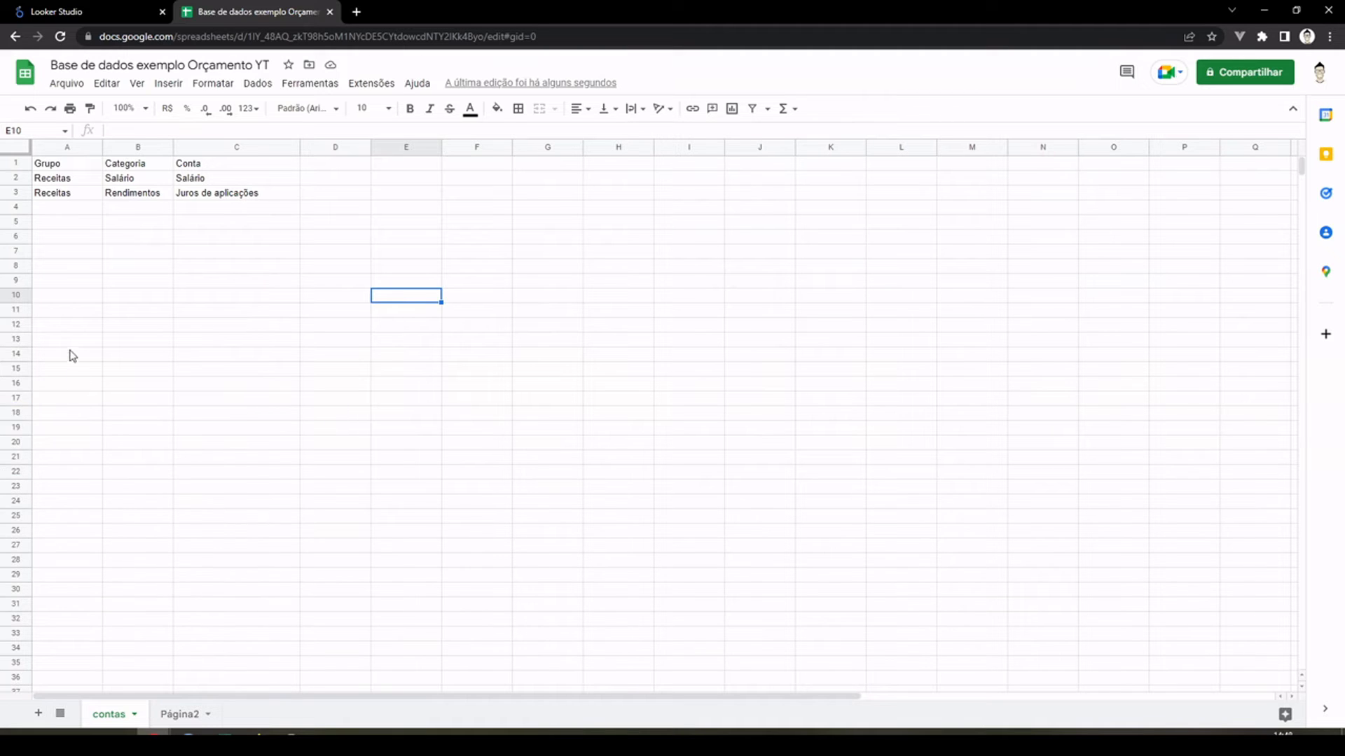
pyautogui.click(182, 714)
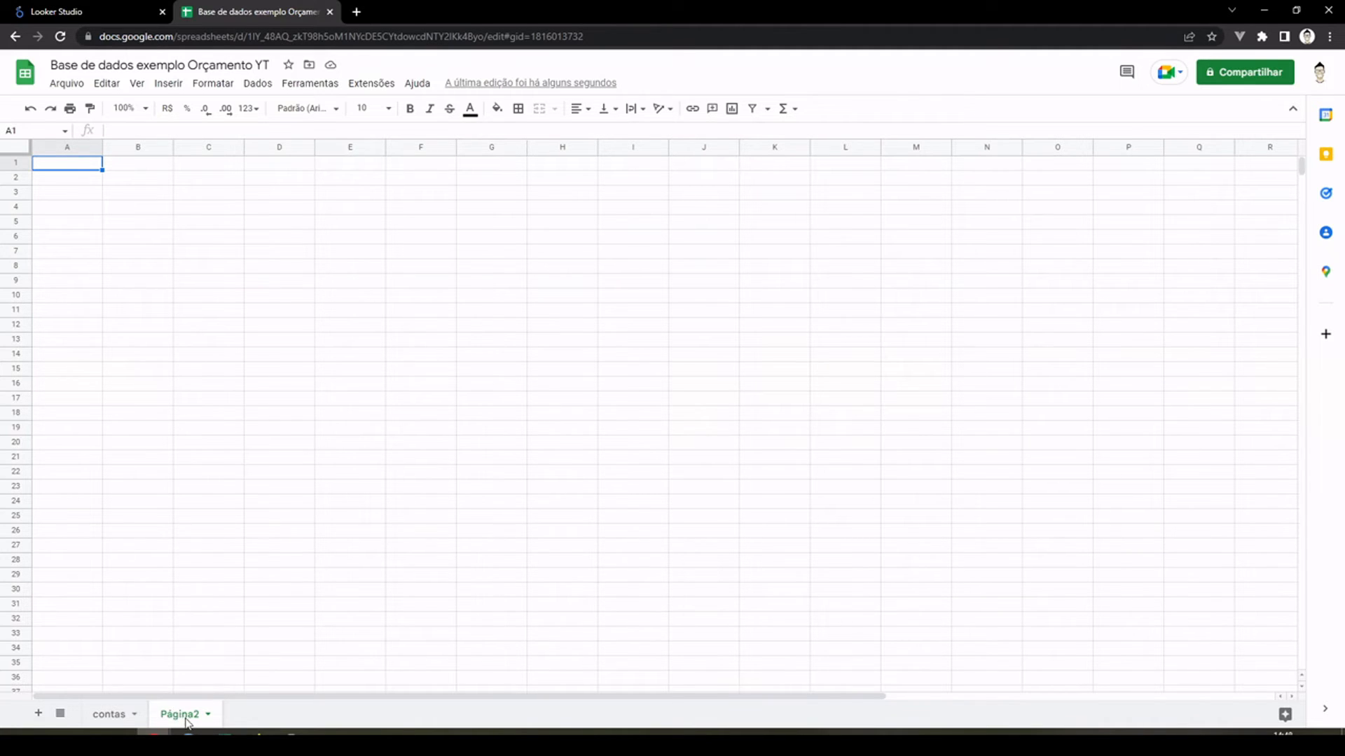
pyautogui.doubleClick(177, 714)
pyautogui.write('orçado')
pyautogui.press('Return')
pyautogui.press('Right')
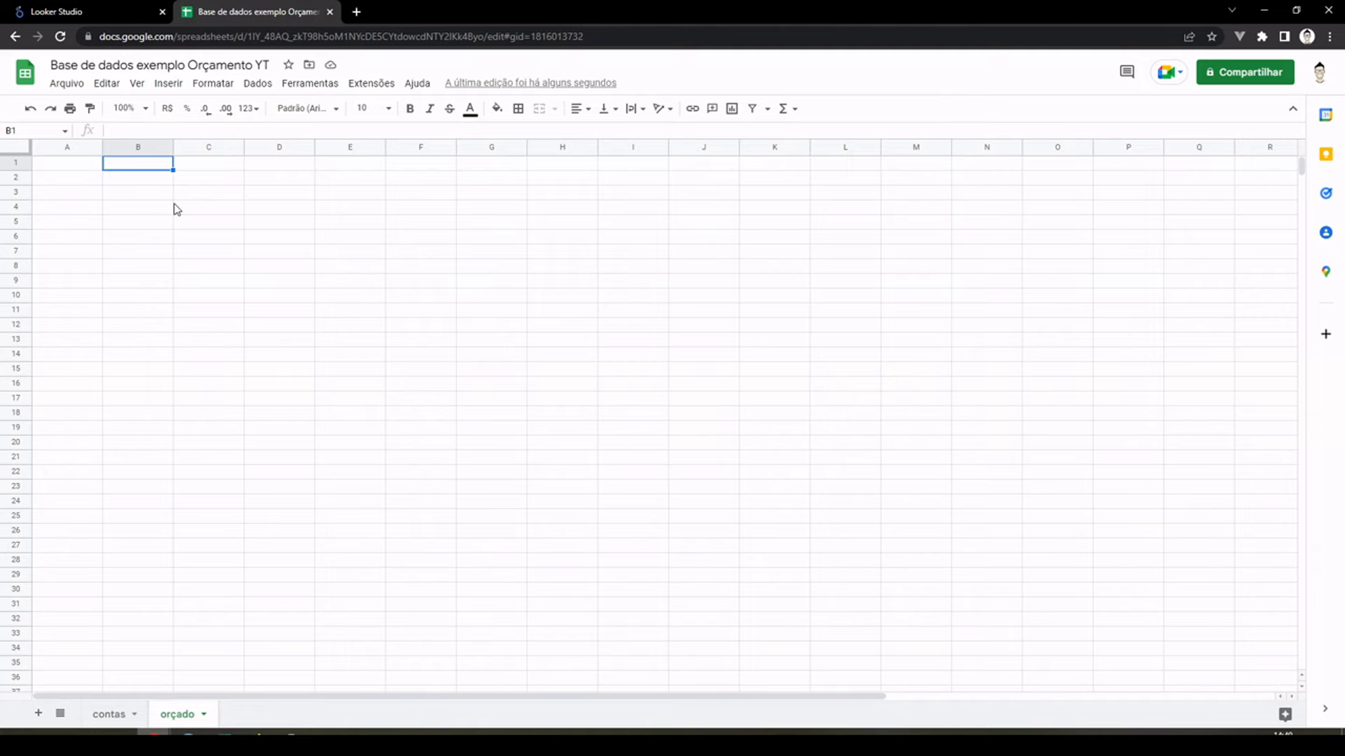
# Step: Check the group, category and account of the Salário row on the "contas" sheet, and return to the "orçado" sheet
pyautogui.press('Left')
pyautogui.press('Right')
pyautogui.click(110, 715)
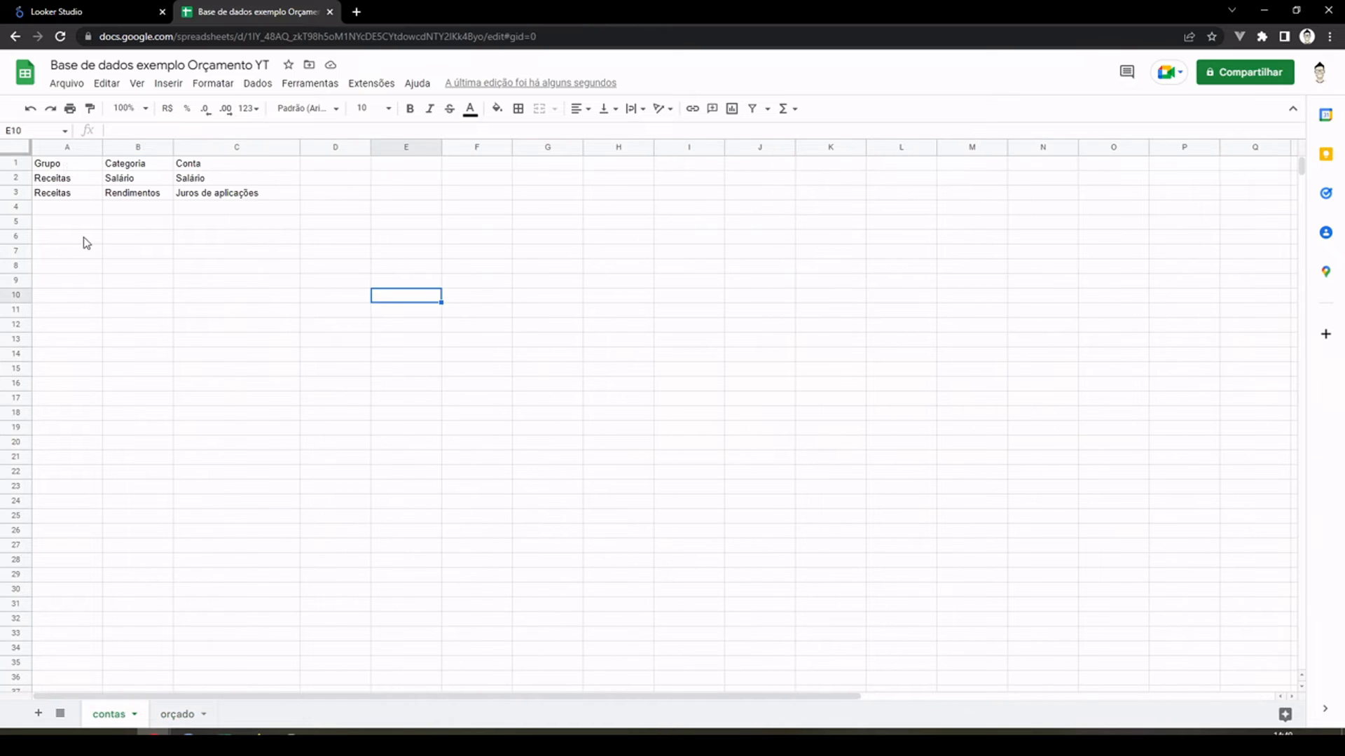
pyautogui.click(50, 181)
pyautogui.moveTo(188, 194); pyautogui.dragTo(238, 177)
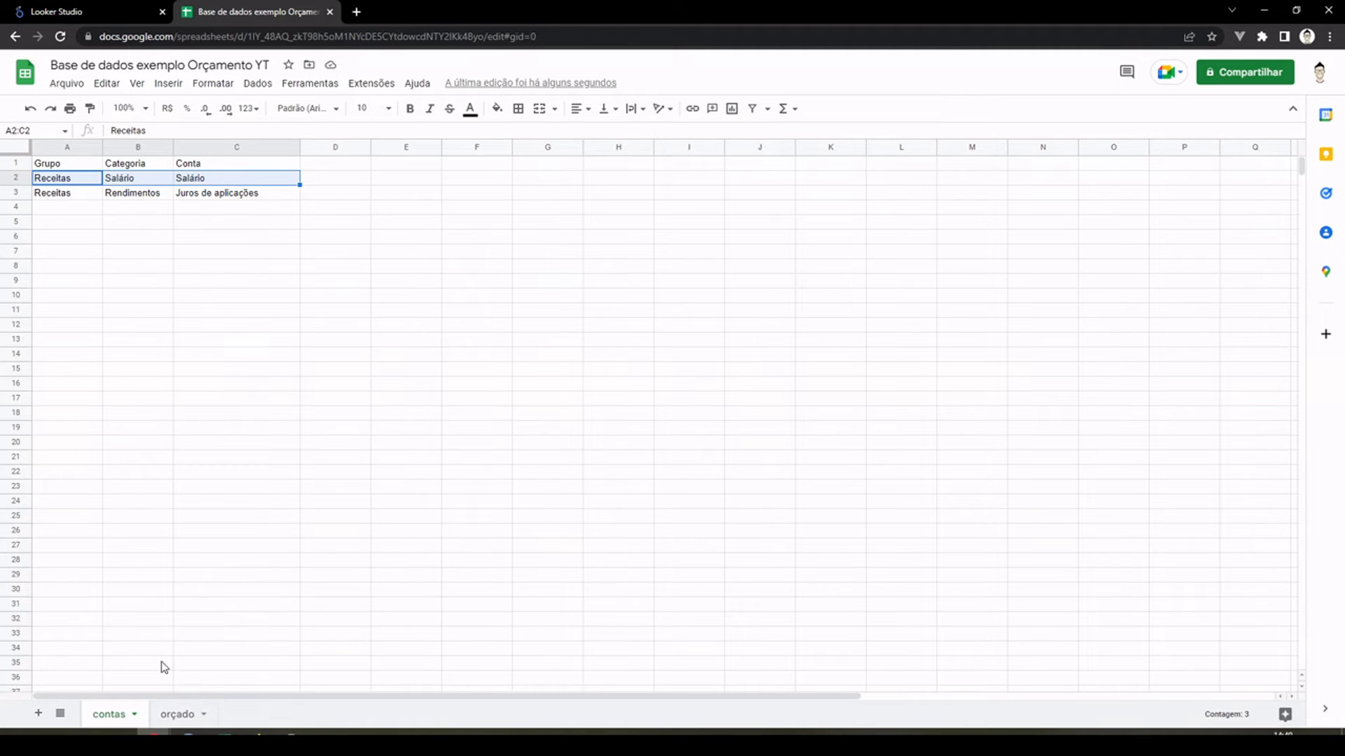
pyautogui.click(183, 716)
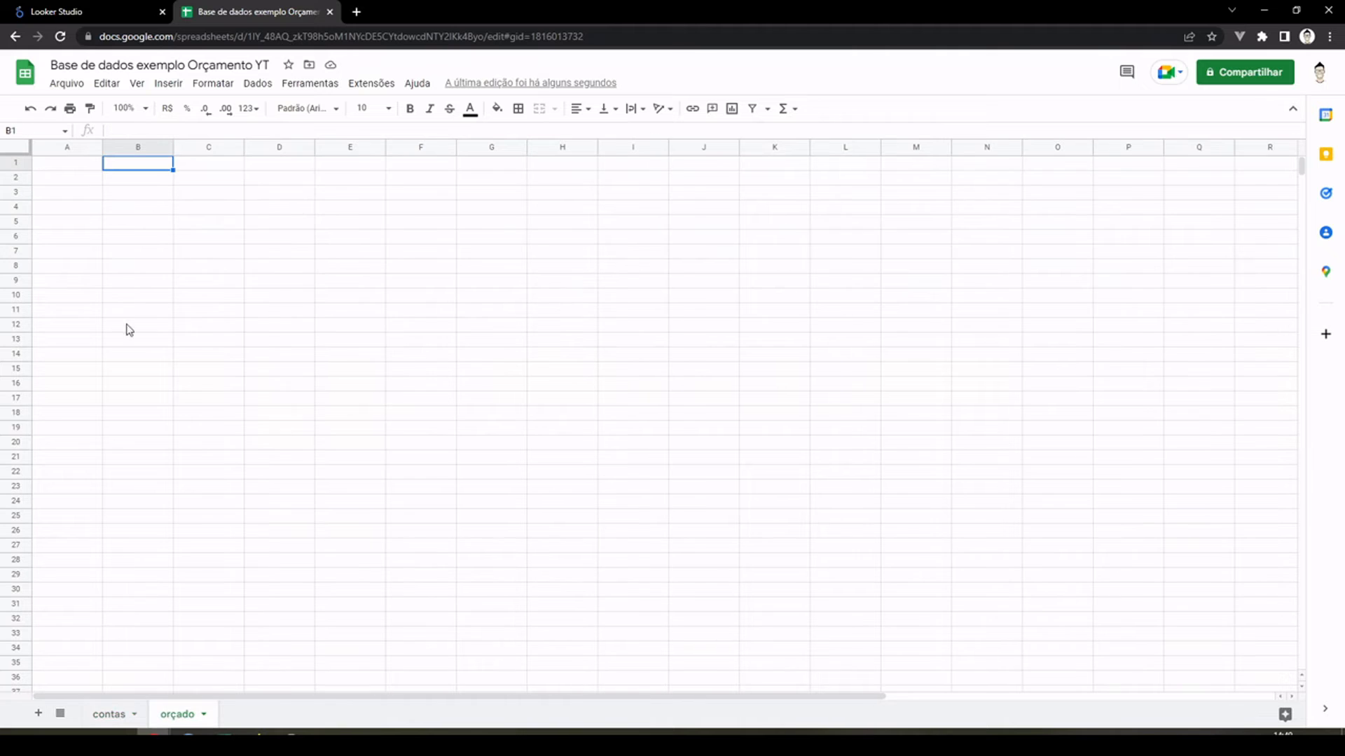
# Step: Enter the headers "Conta", "Data", "Valor" and "Observação" in cells A1 to D1 of the "orçado" sheet
pyautogui.click(78, 147)
pyautogui.click(80, 168)
pyautogui.write('Conta')
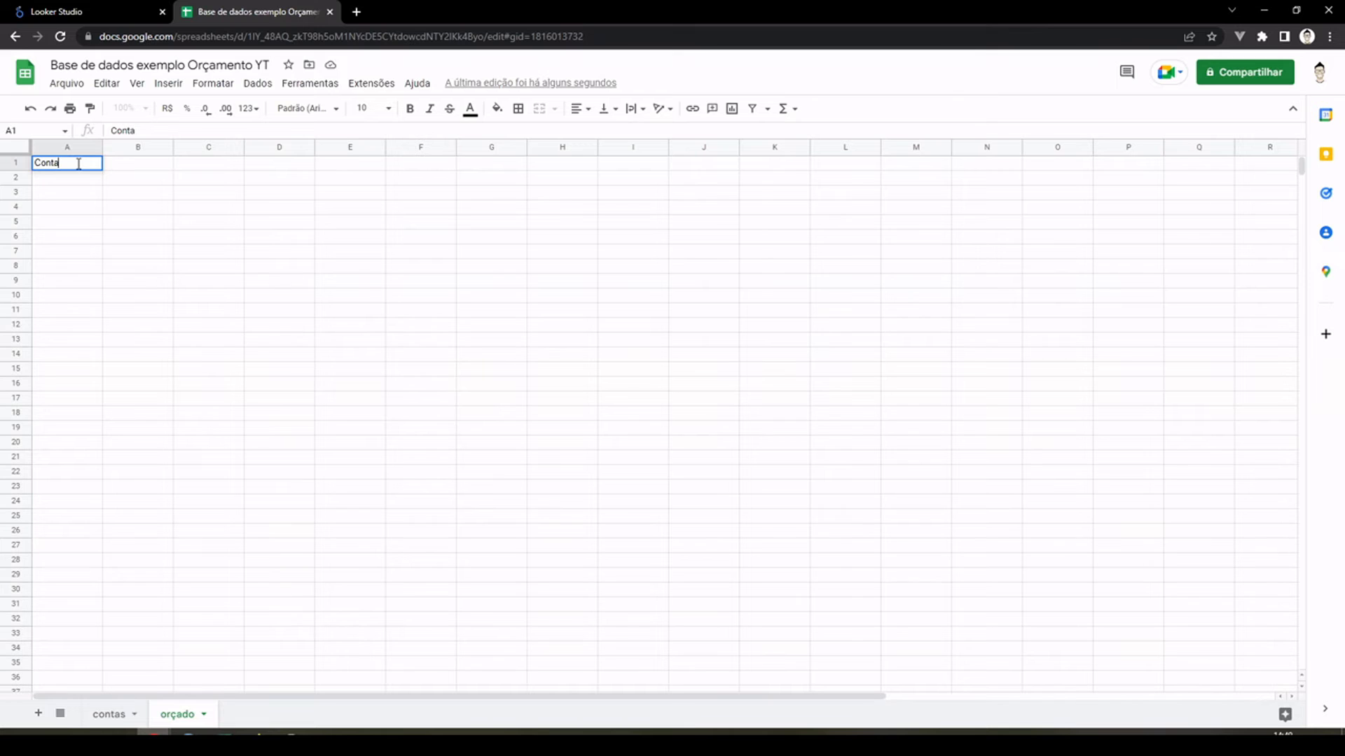
pyautogui.press('Tab')
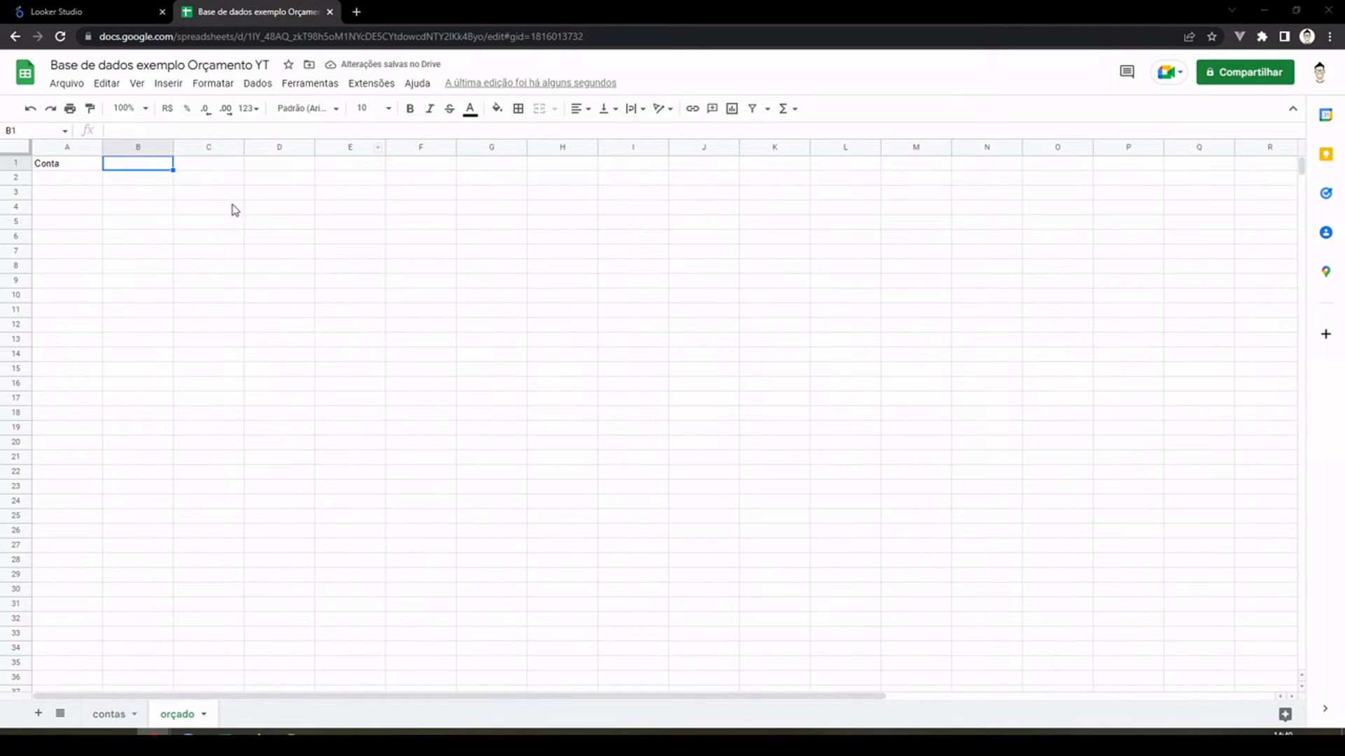
pyautogui.write('Data')
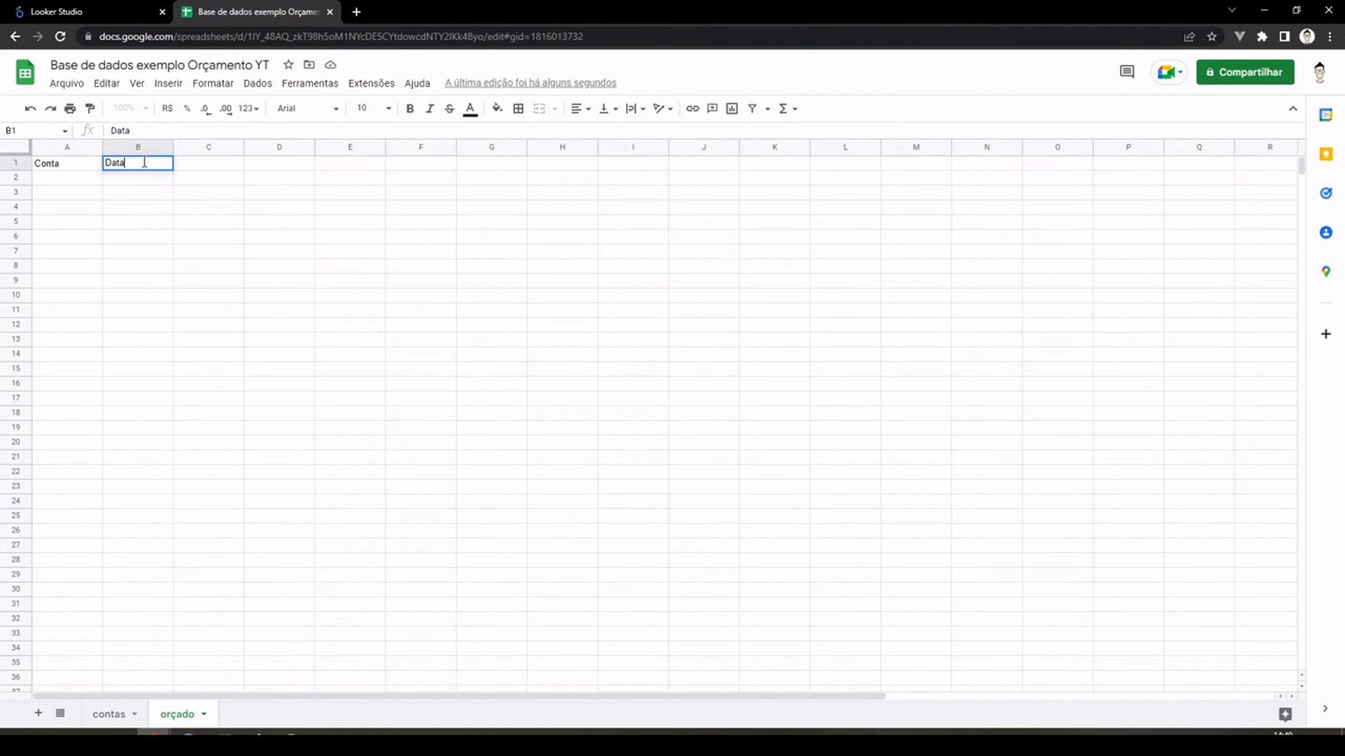
pyautogui.press('Tab')
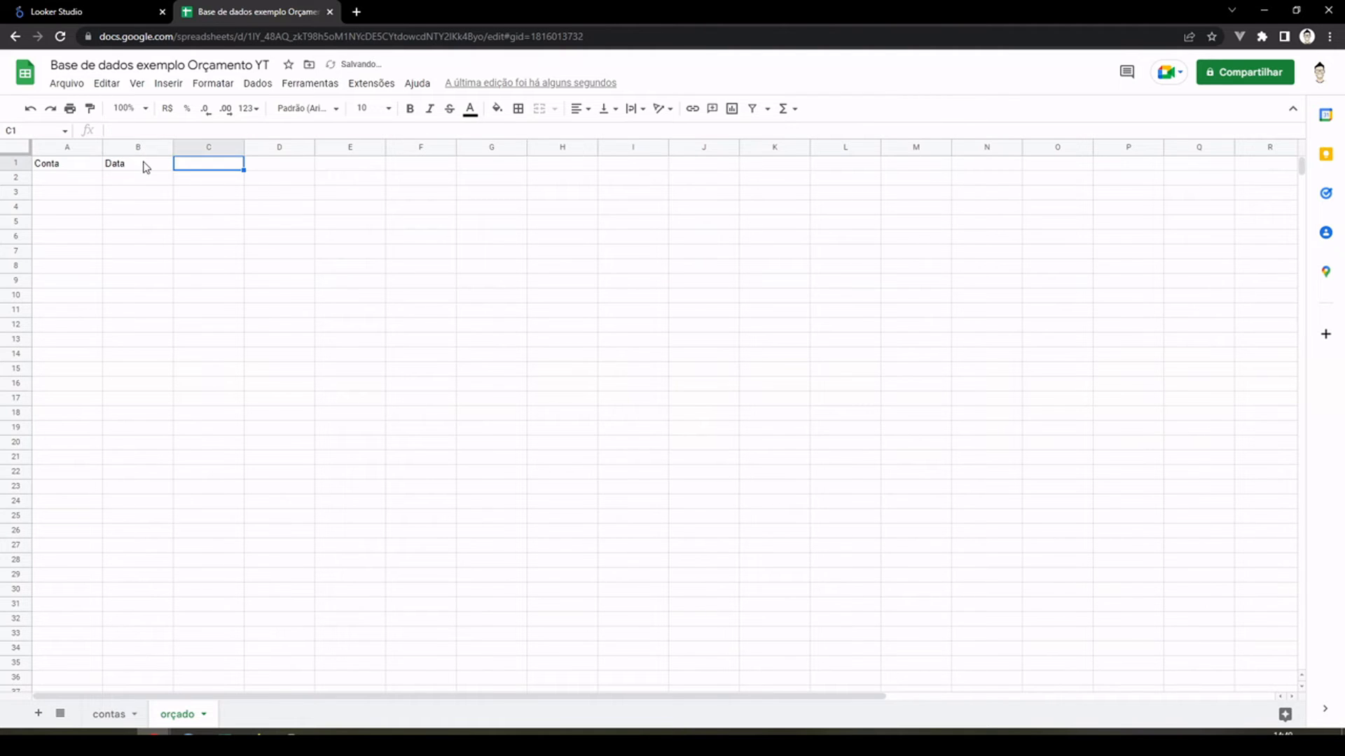
pyautogui.write('Valor')
pyautogui.press('Tab')
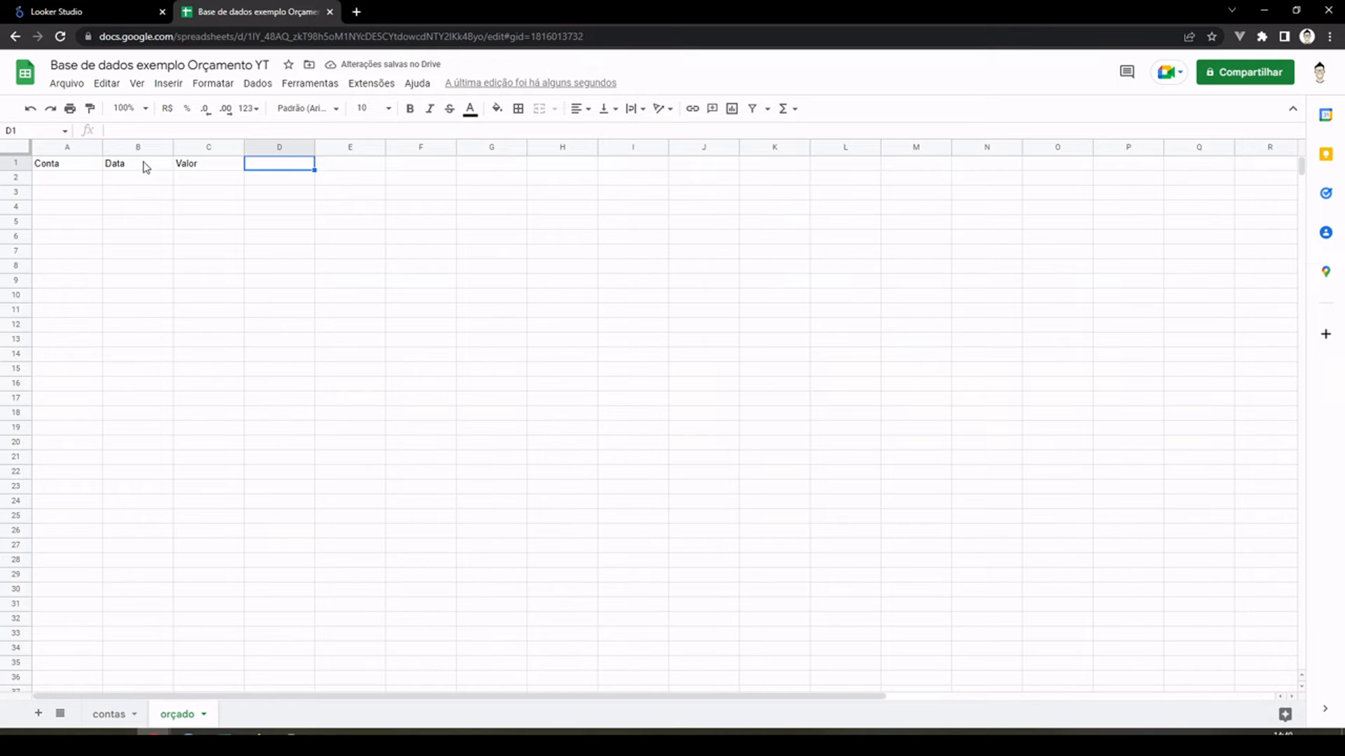
pyautogui.write('Observação')
pyautogui.press('Return')
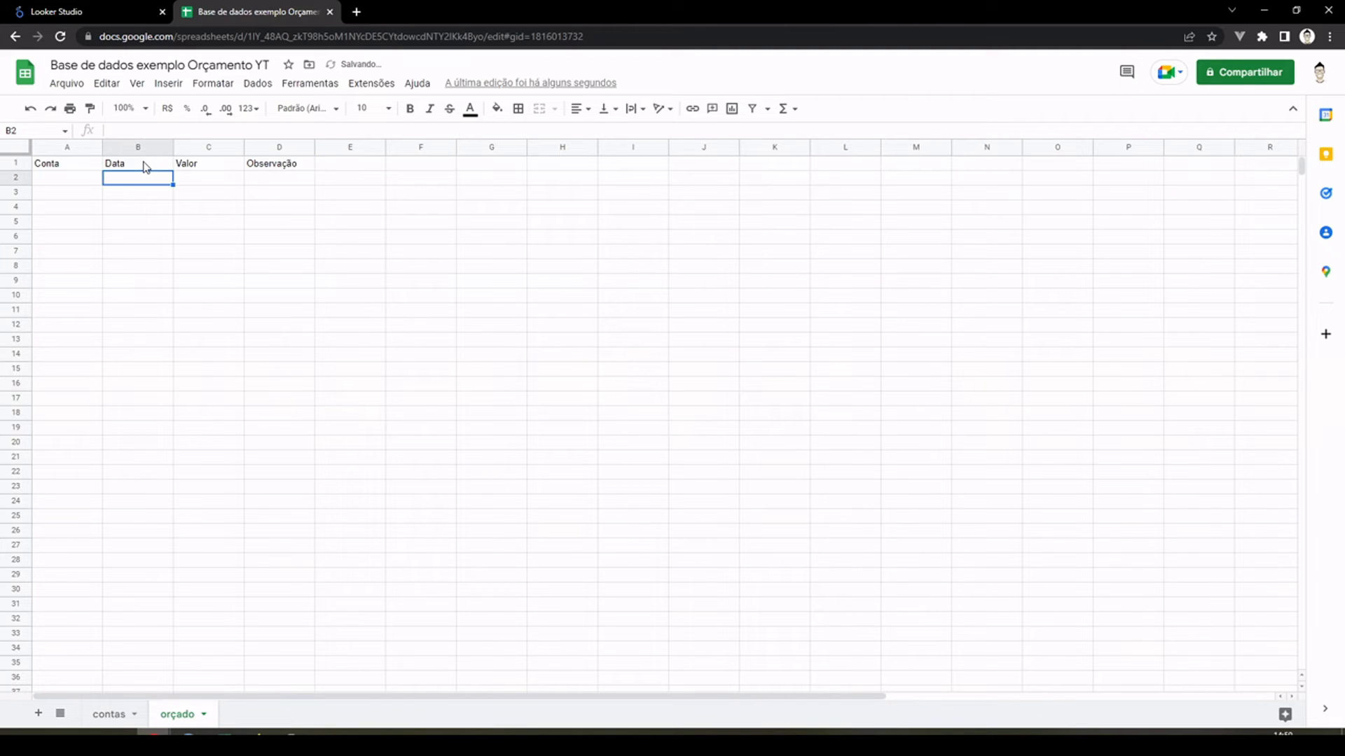
# Step: Widen the Conta column on the "orçado" sheet to make room for longer account names
pyautogui.moveTo(73, 148); pyautogui.dragTo(210, 138)
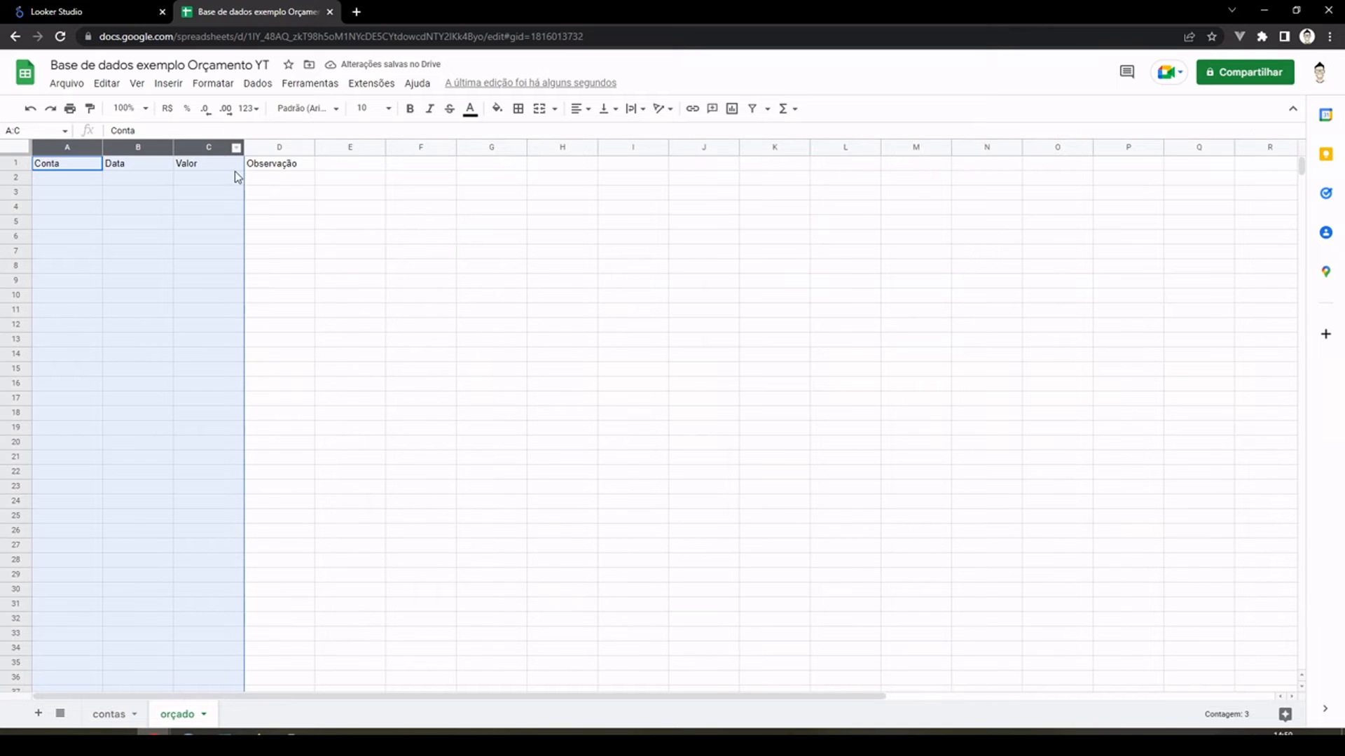
pyautogui.click(360, 222)
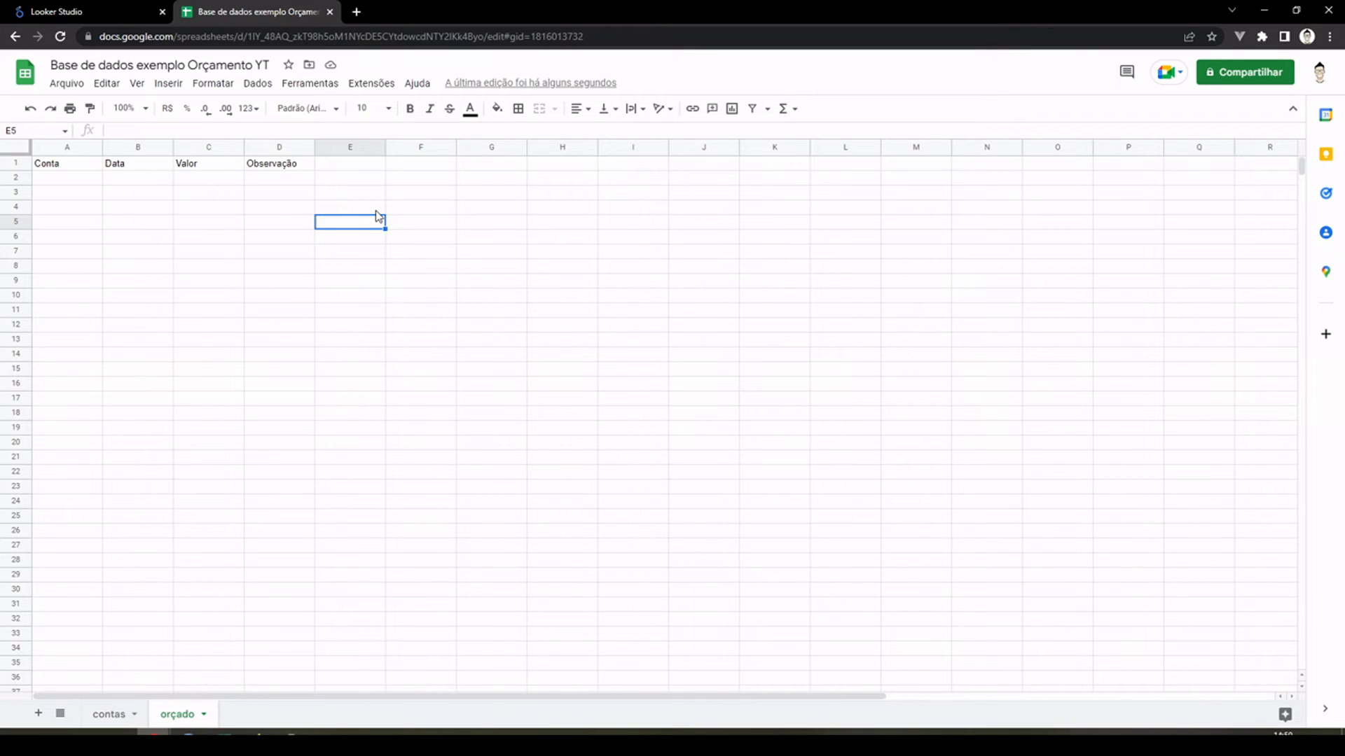
pyautogui.click(79, 167)
pyautogui.click(74, 148)
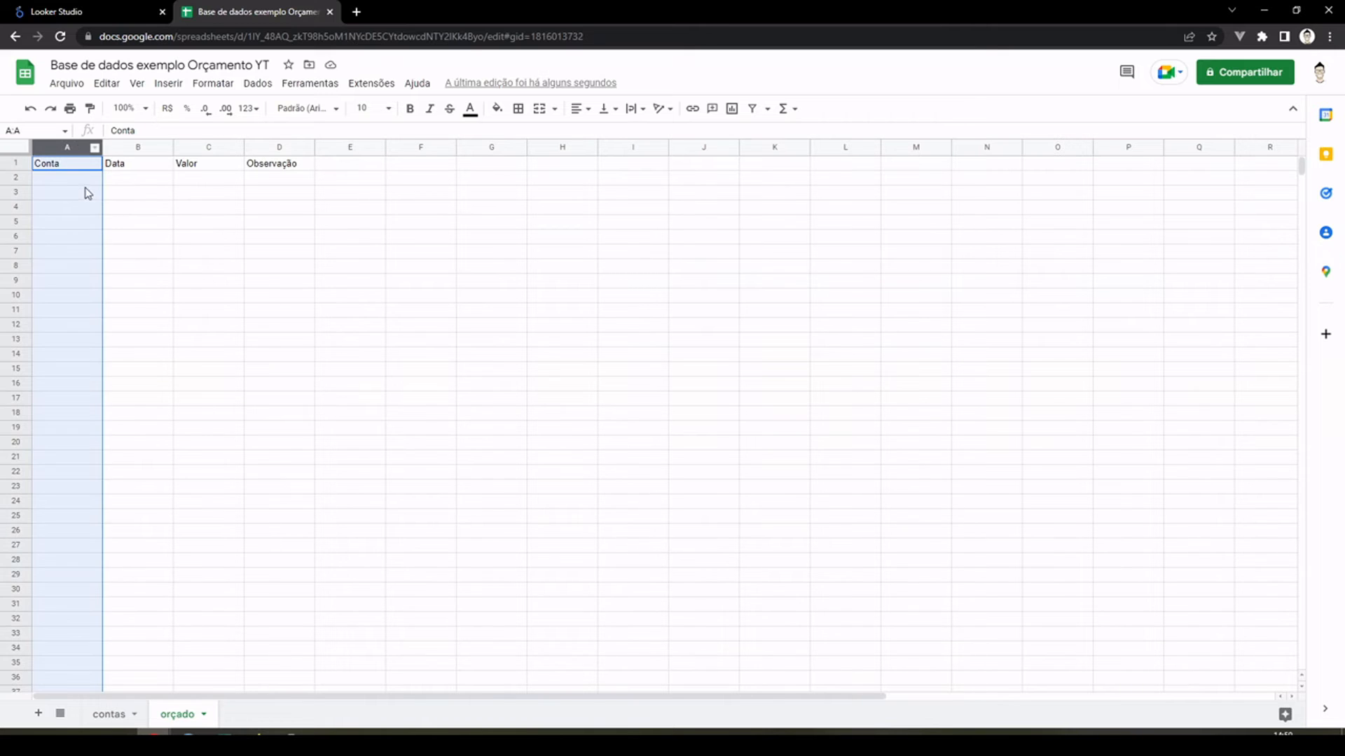
pyautogui.click(79, 180)
pyautogui.moveTo(102, 146); pyautogui.dragTo(128, 147)
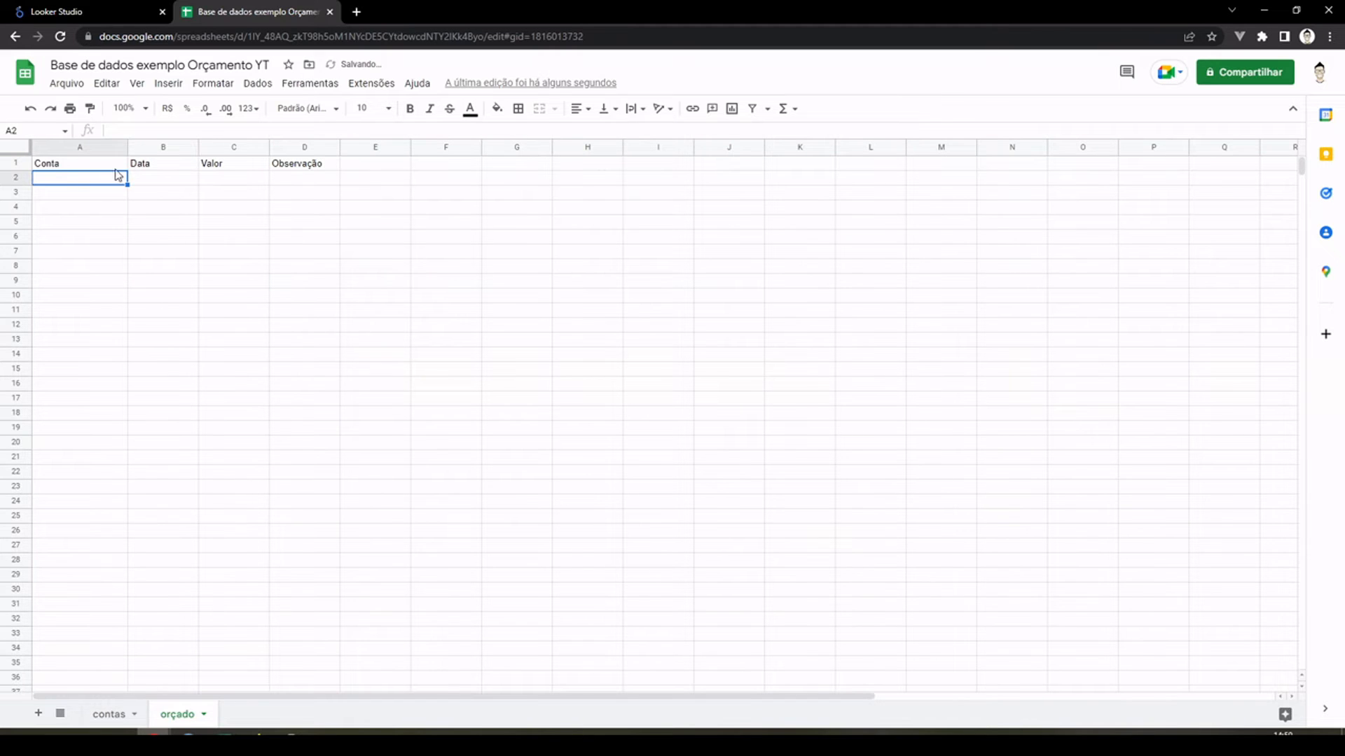
pyautogui.moveTo(128, 147); pyautogui.dragTo(150, 152)
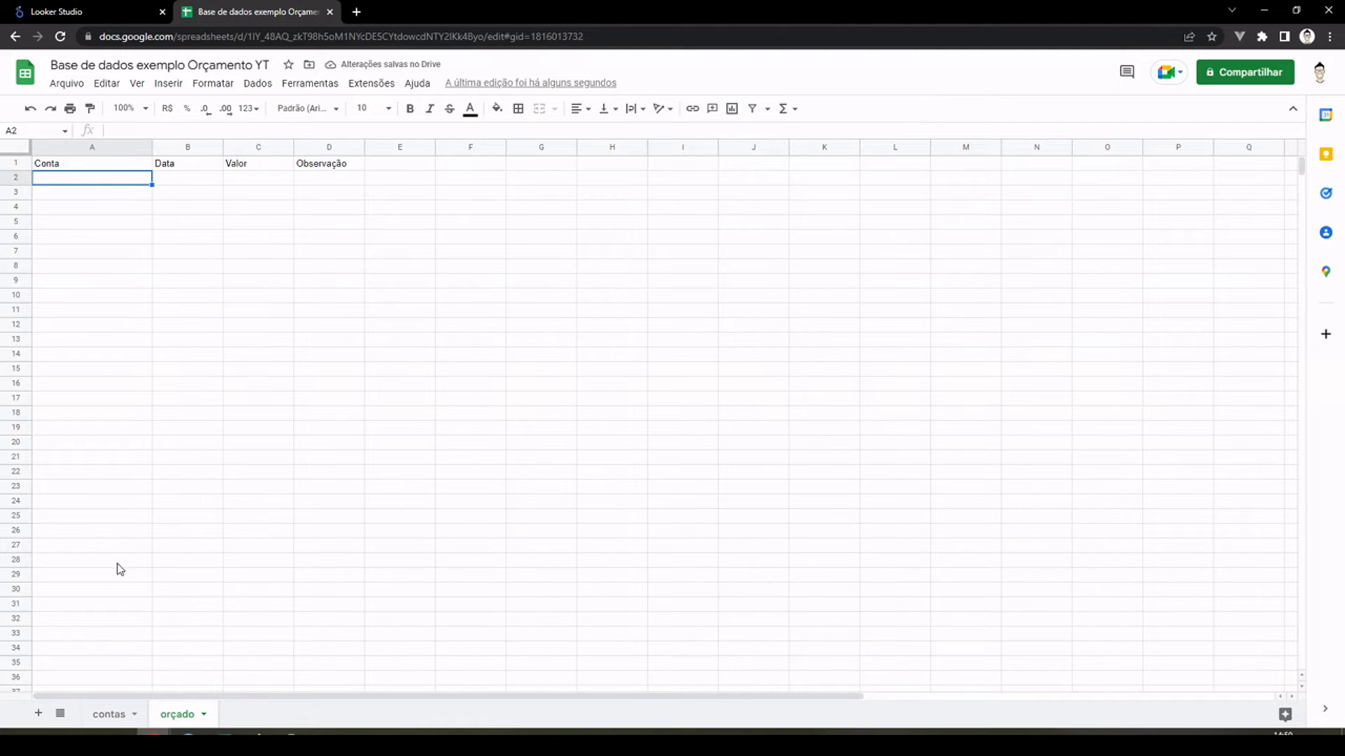
# Step: Compare the Grupo, Categoria and Conta columns of the "contas" sheet with the Conta and Data columns of the "orçado" sheet
pyautogui.click(110, 719)
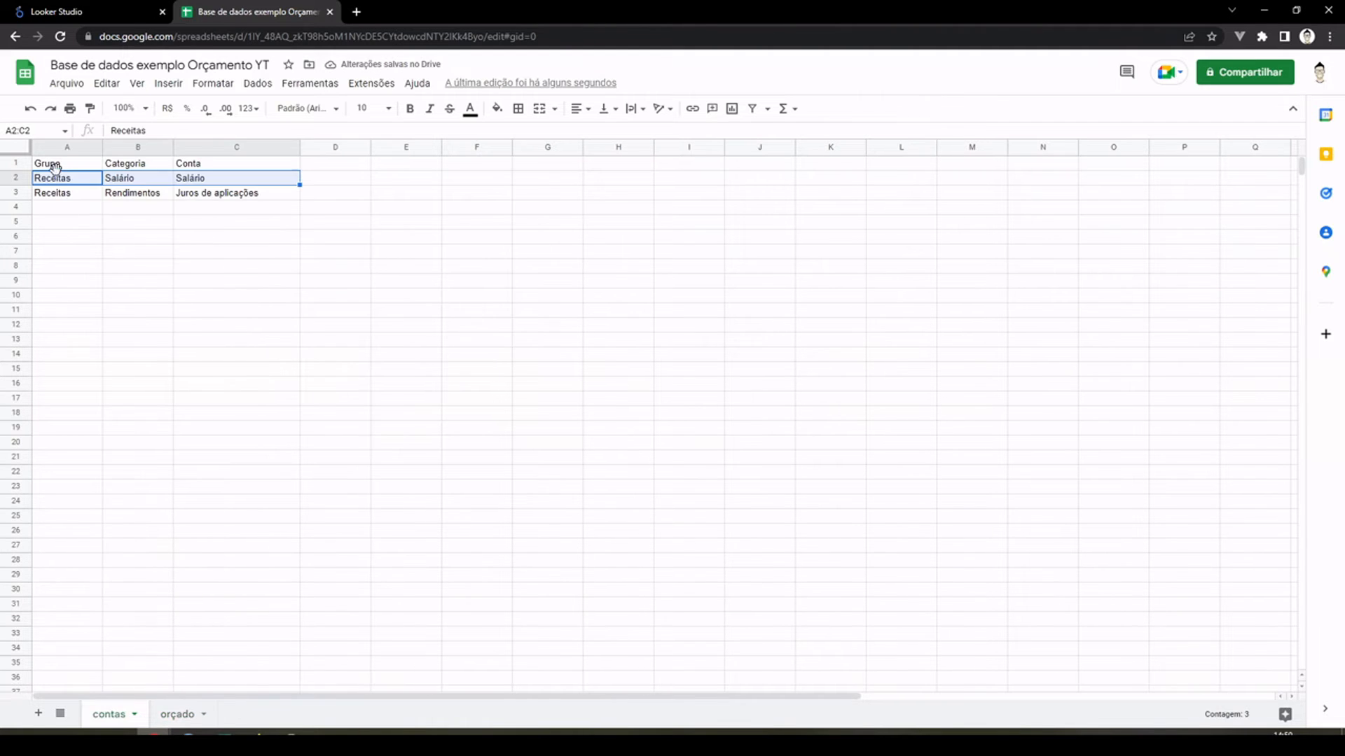
pyautogui.click(336, 267)
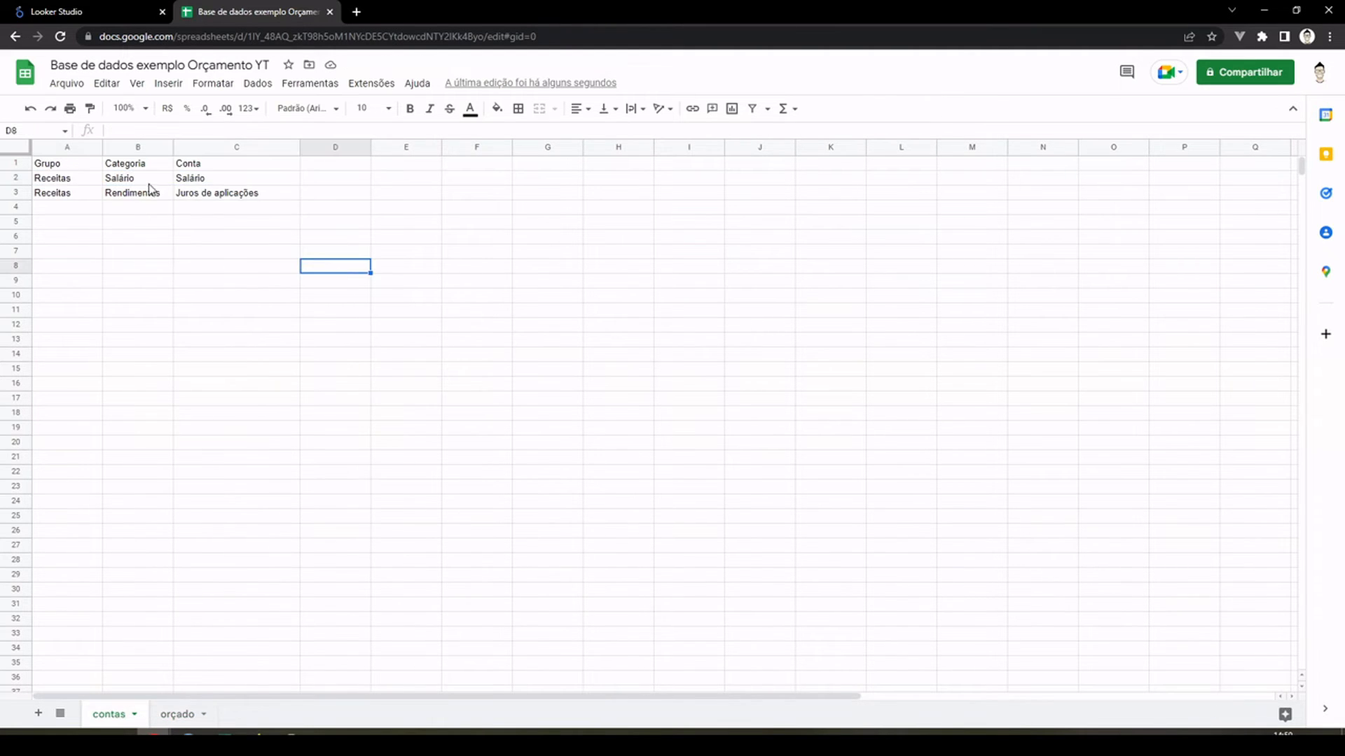
pyautogui.click(73, 147)
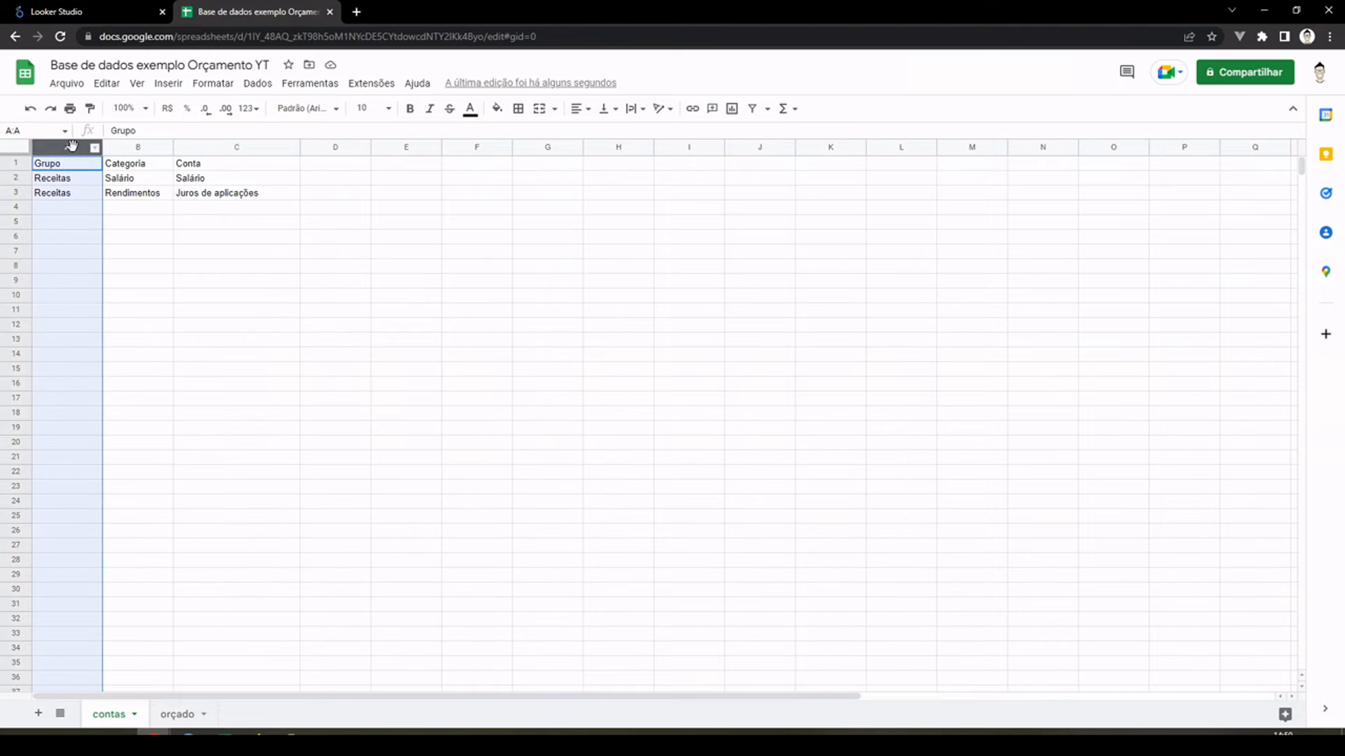
pyautogui.click(138, 147)
pyautogui.click(221, 148)
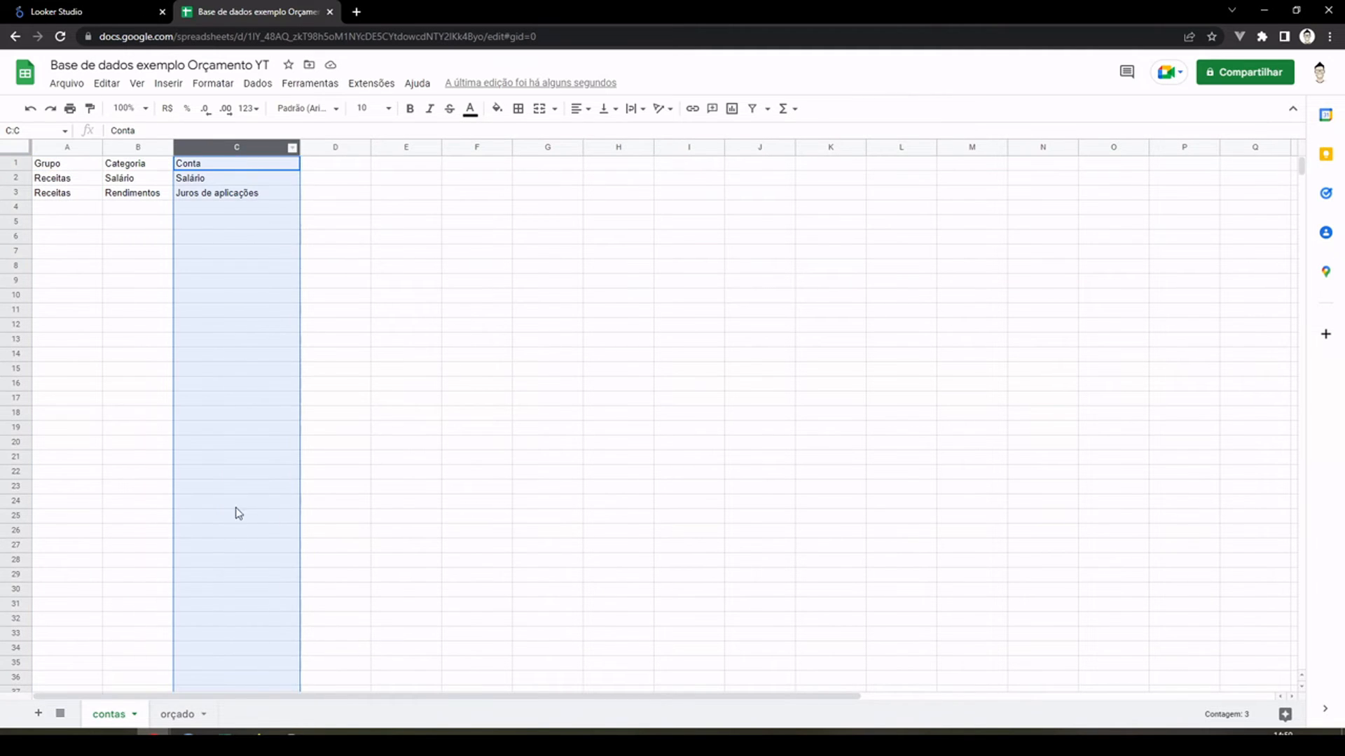
pyautogui.click(177, 714)
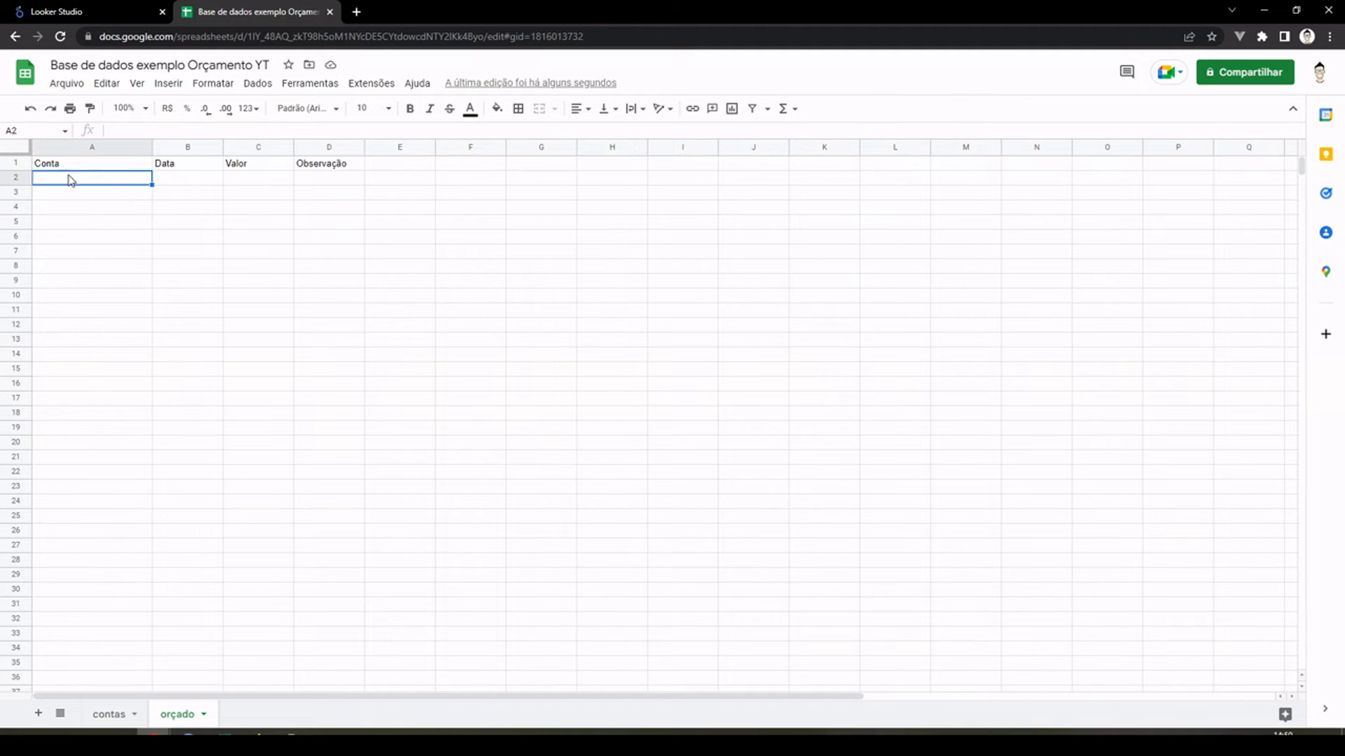
pyautogui.click(63, 145)
pyautogui.keyDown('shift'); pyautogui.click(184, 147); pyautogui.keyUp('shift')
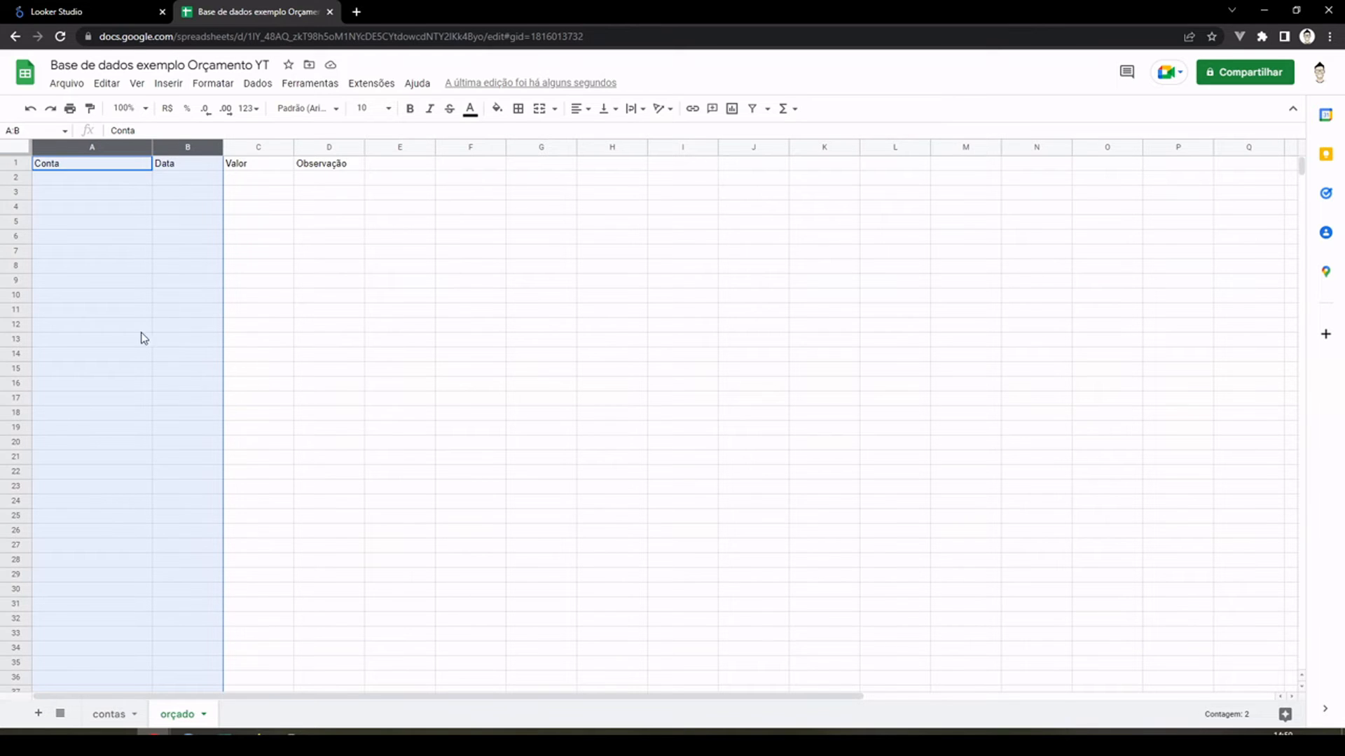
pyautogui.click(110, 716)
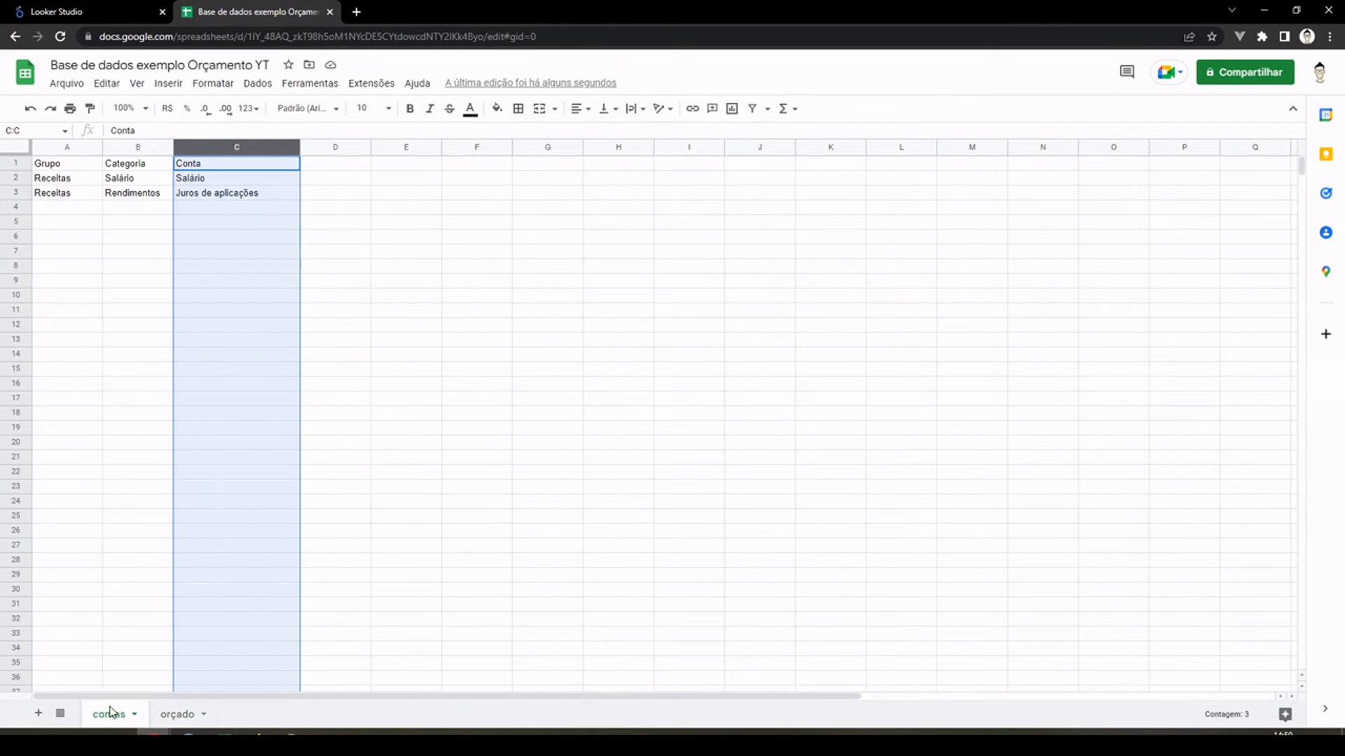
pyautogui.click(177, 725)
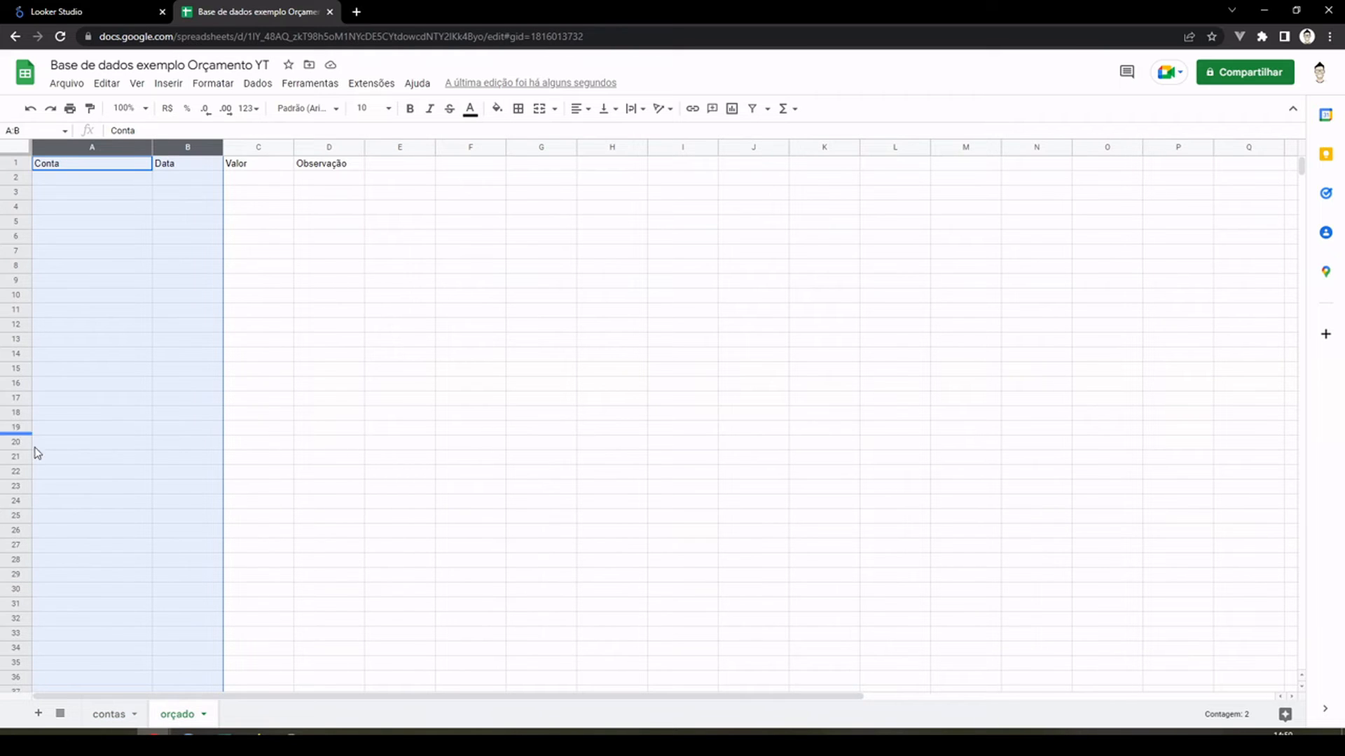
pyautogui.click(276, 225)
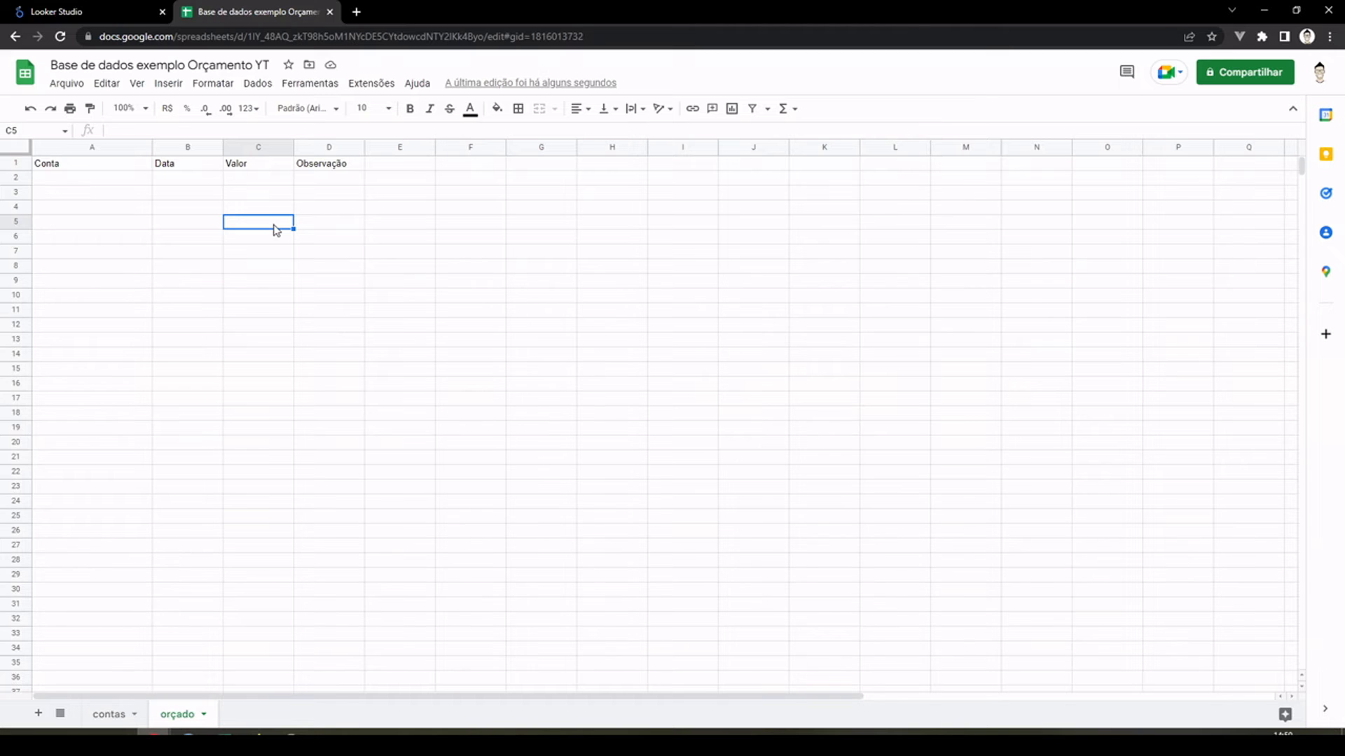
pyautogui.click(107, 715)
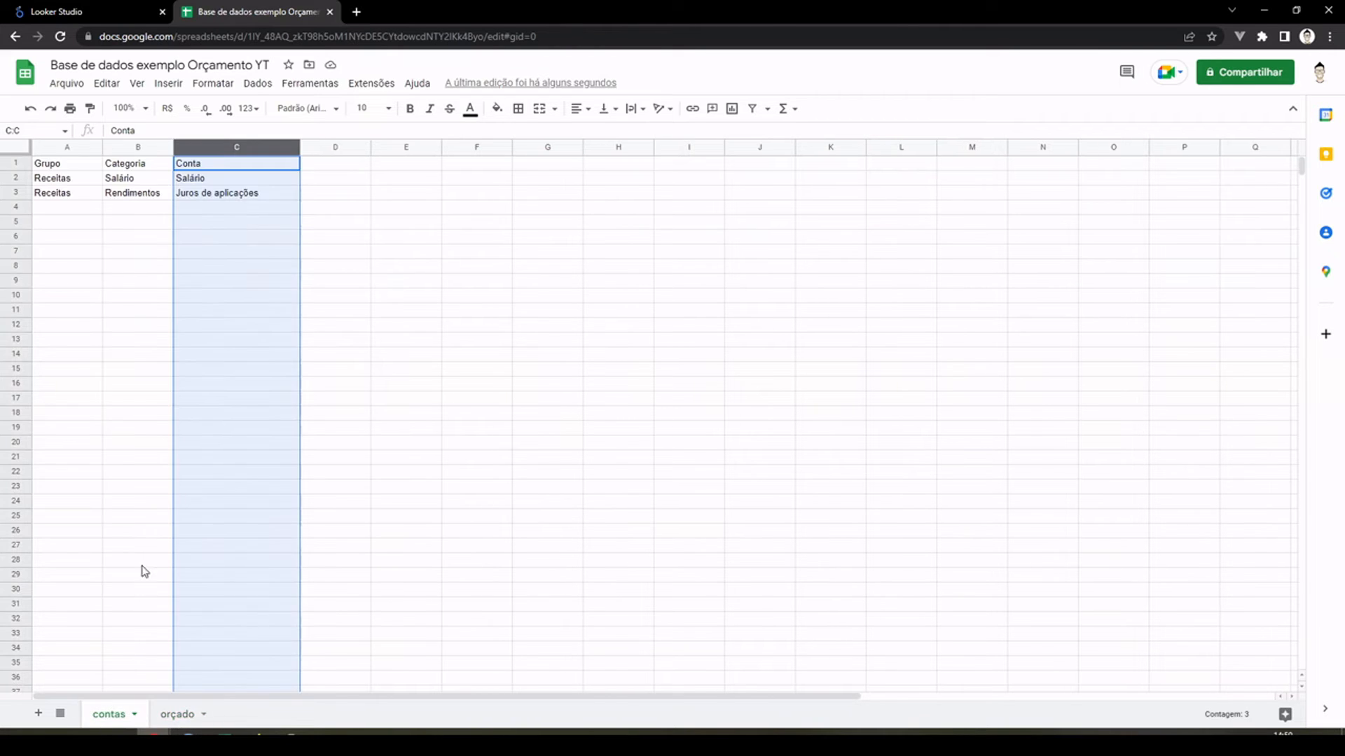
pyautogui.click(244, 575)
pyautogui.click(175, 718)
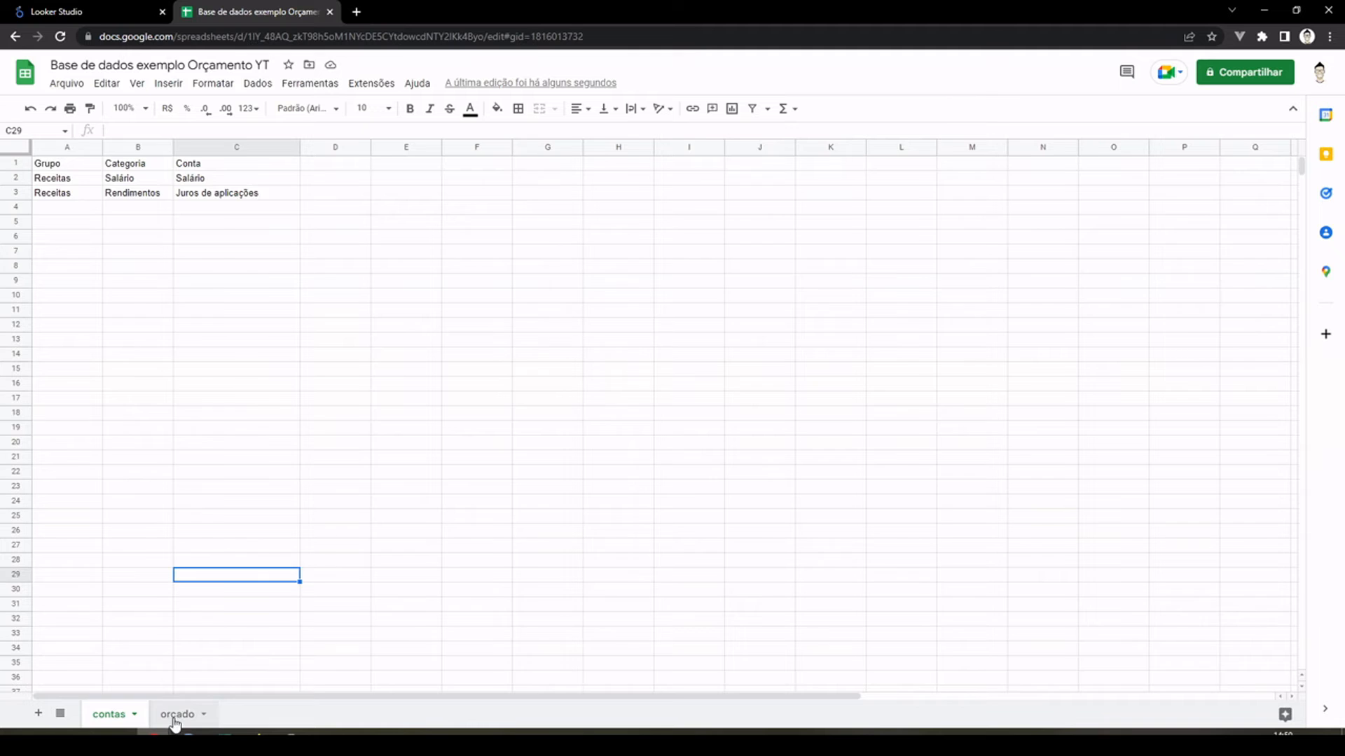
# Step: Add the header "ID" in cell D1 of the "contas" sheet, beside the Conta column
pyautogui.click(111, 715)
pyautogui.moveTo(84, 147); pyautogui.dragTo(269, 141)
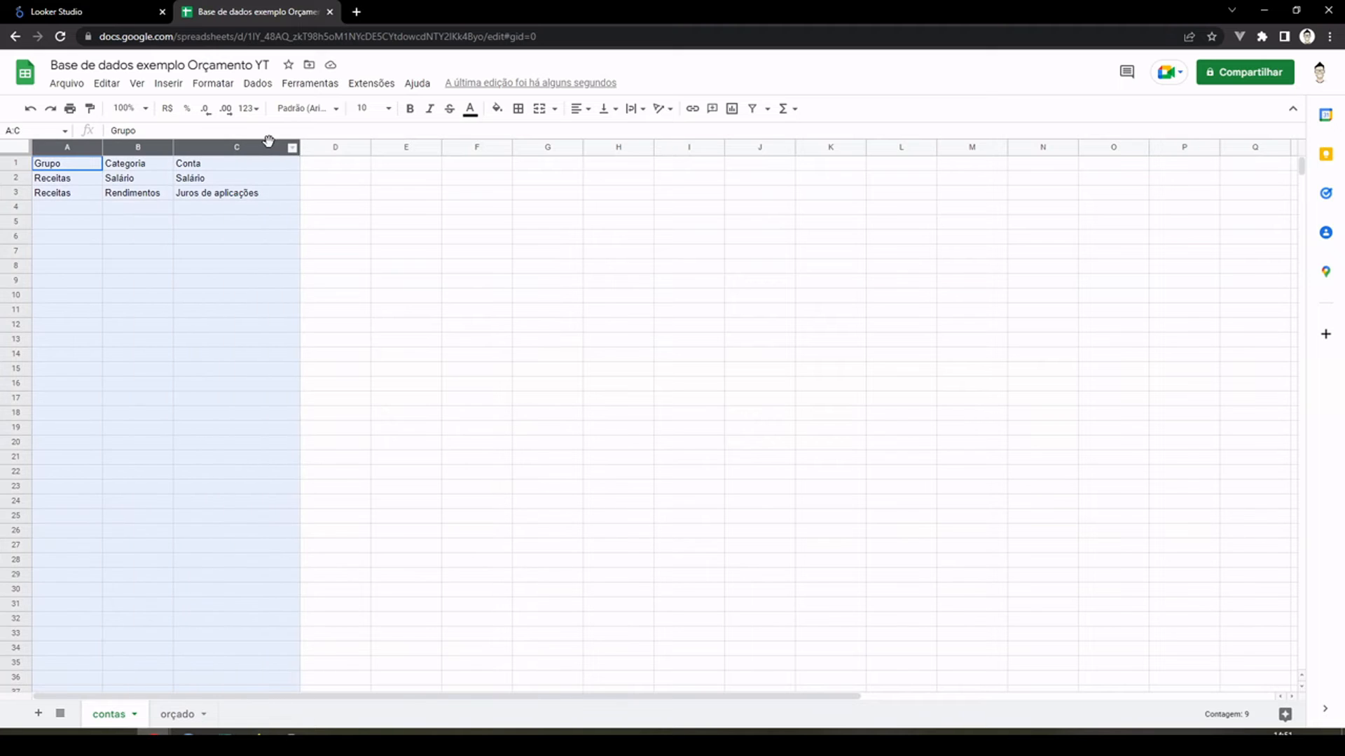
pyautogui.click(324, 163)
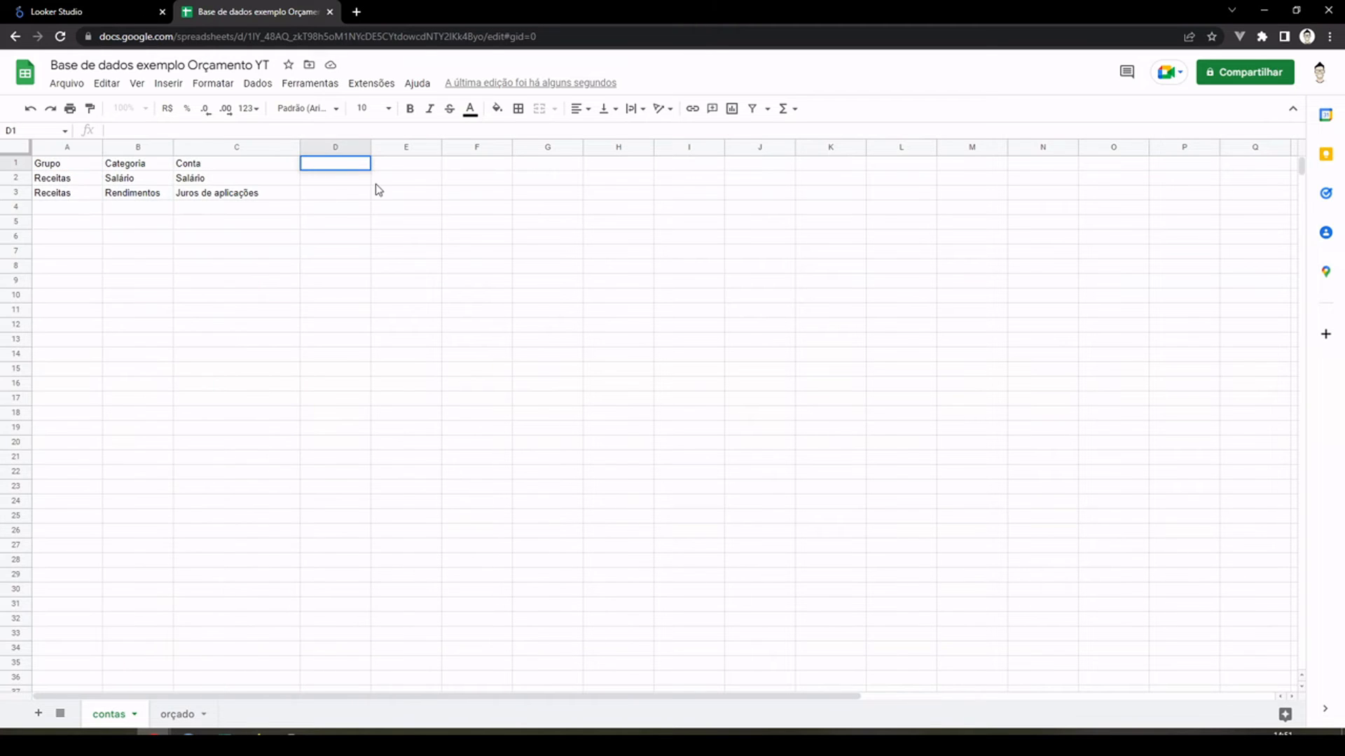
pyautogui.write('ID')
pyautogui.press('Return')
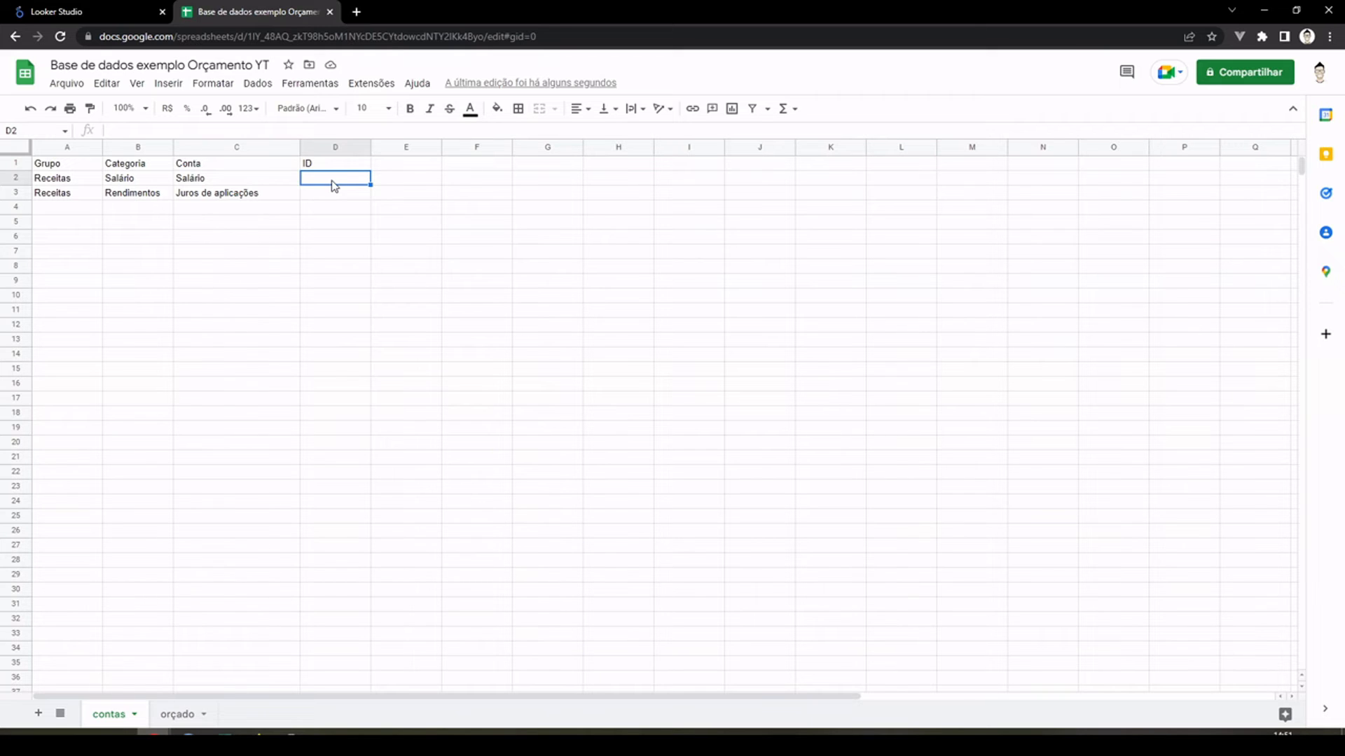
pyautogui.write('=')
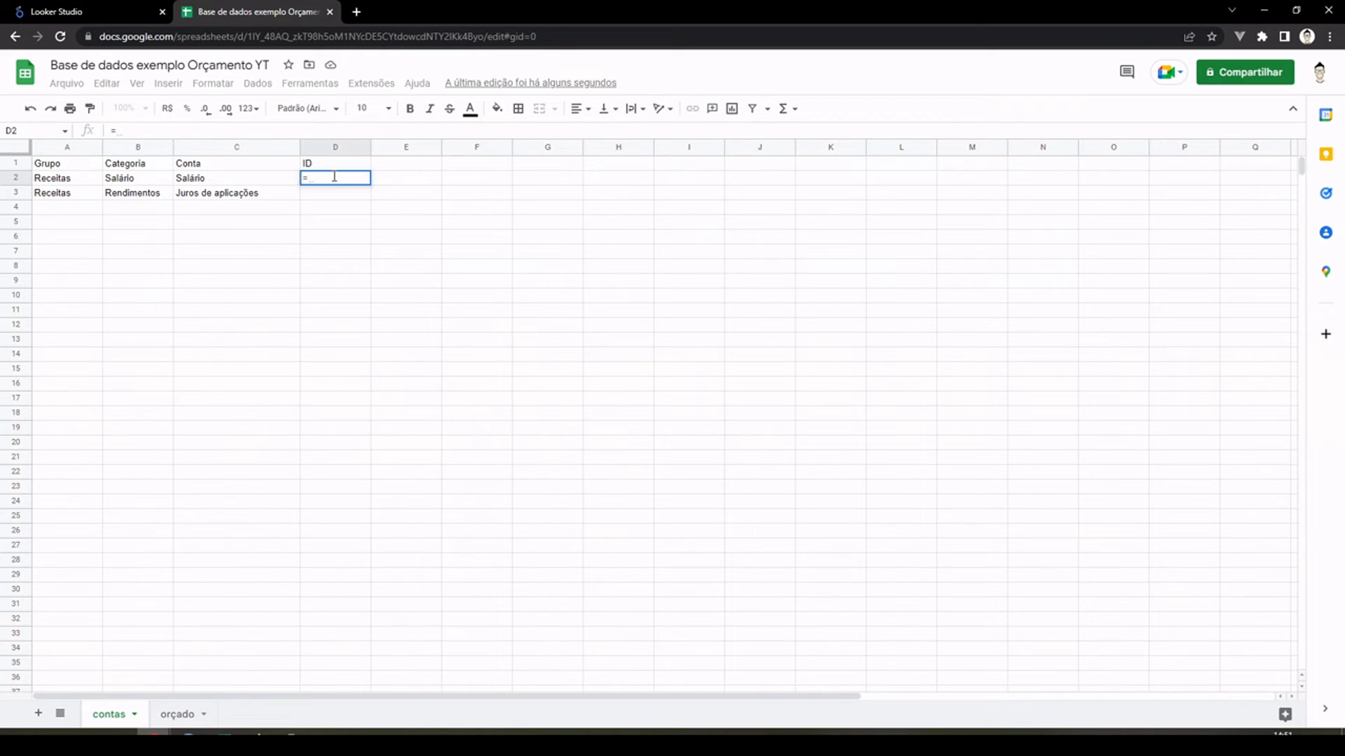
pyautogui.press('Left')
pyautogui.press('Left')
pyautogui.press('Left')
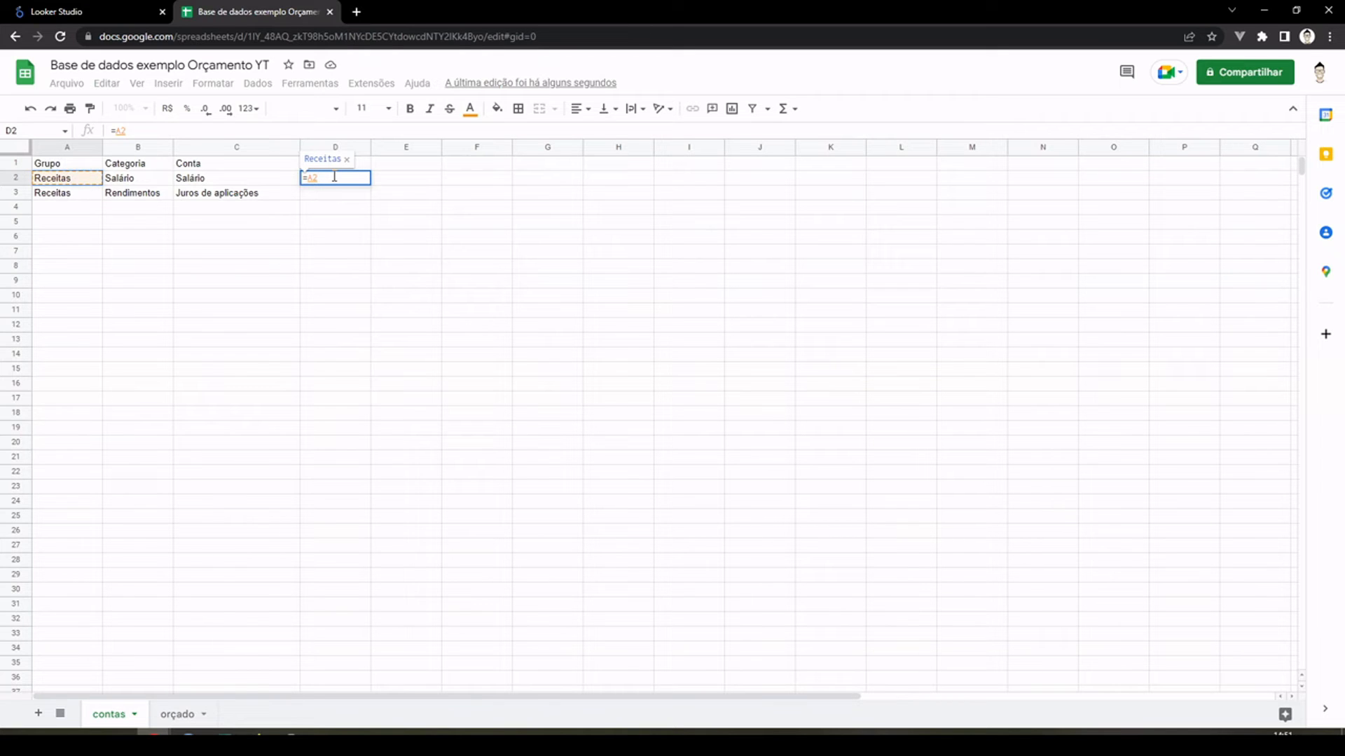
pyautogui.write('&')
pyautogui.press('BackSpace')
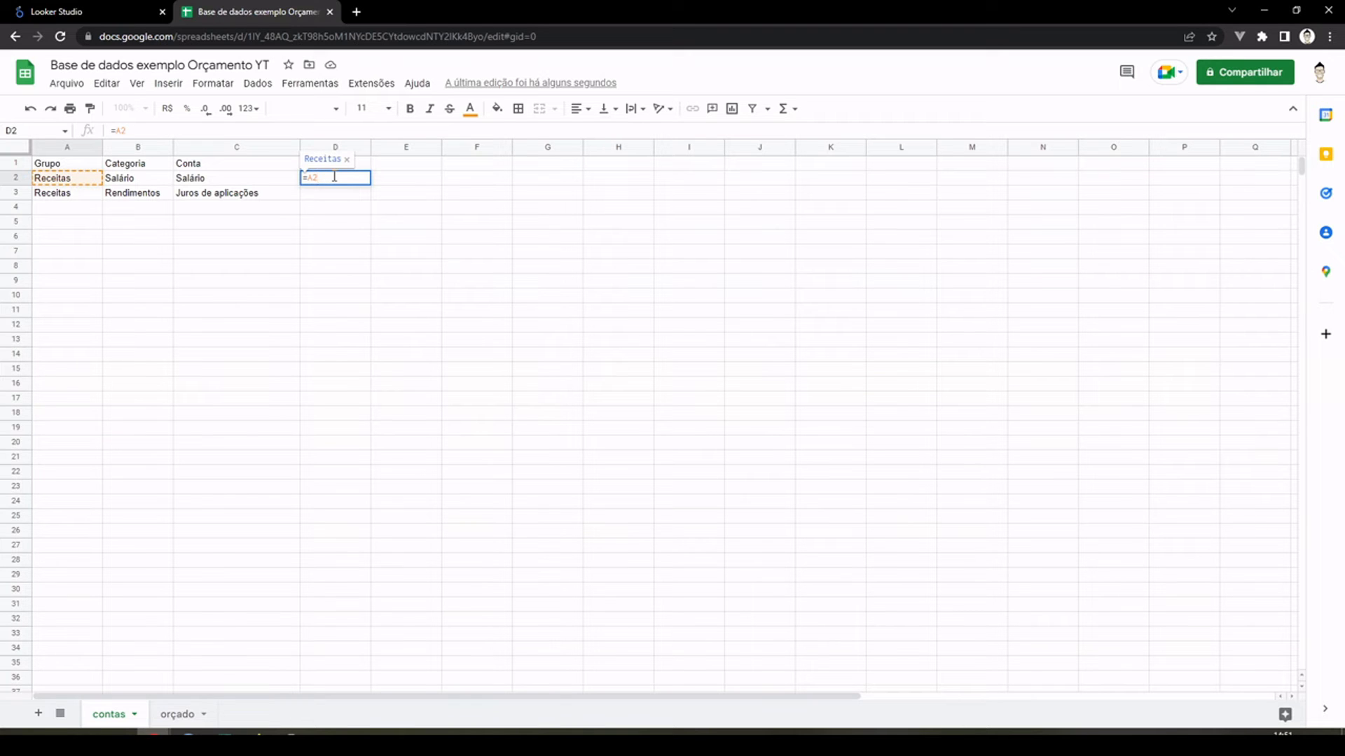
pyautogui.write('&')
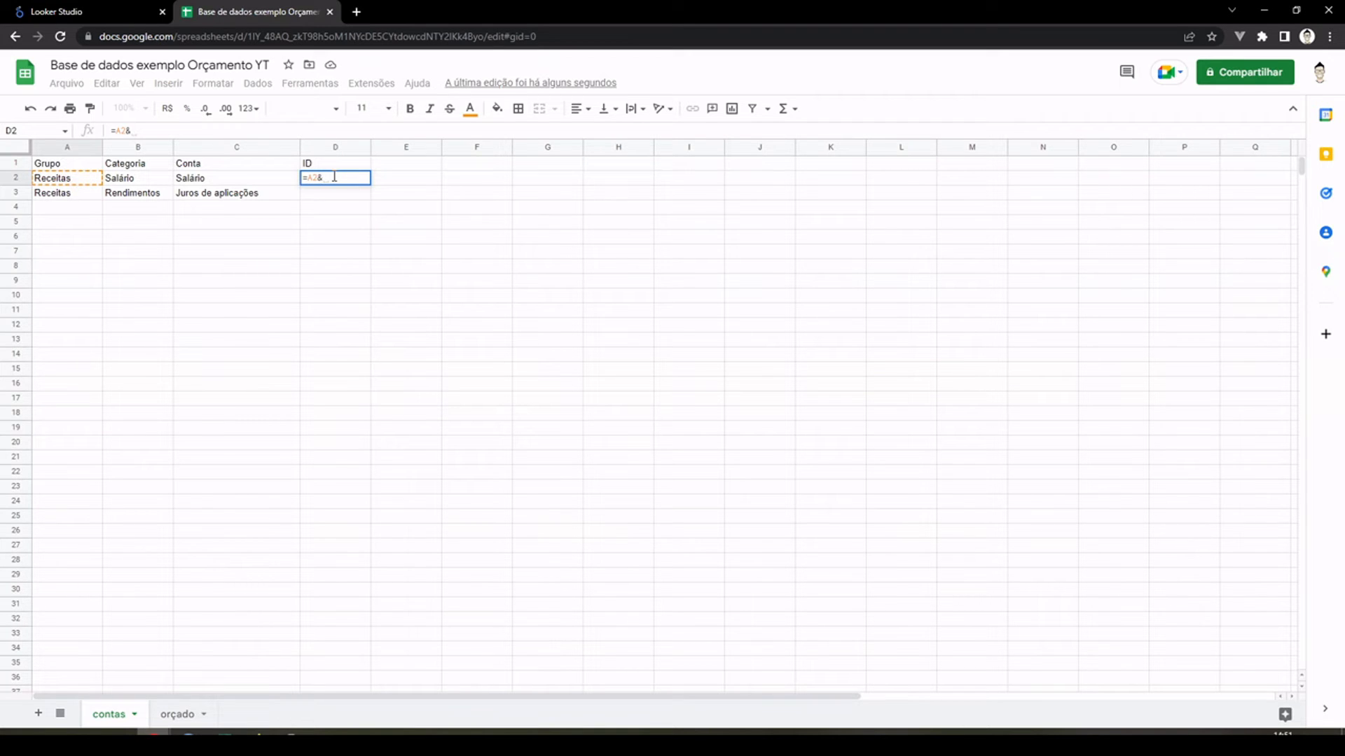
pyautogui.press('Escape')
# Step: Enter the formula =A2&" > "&B2&" > "&C2 in cell D2 of the "contas" sheet to build the ID
pyautogui.click(144, 109)
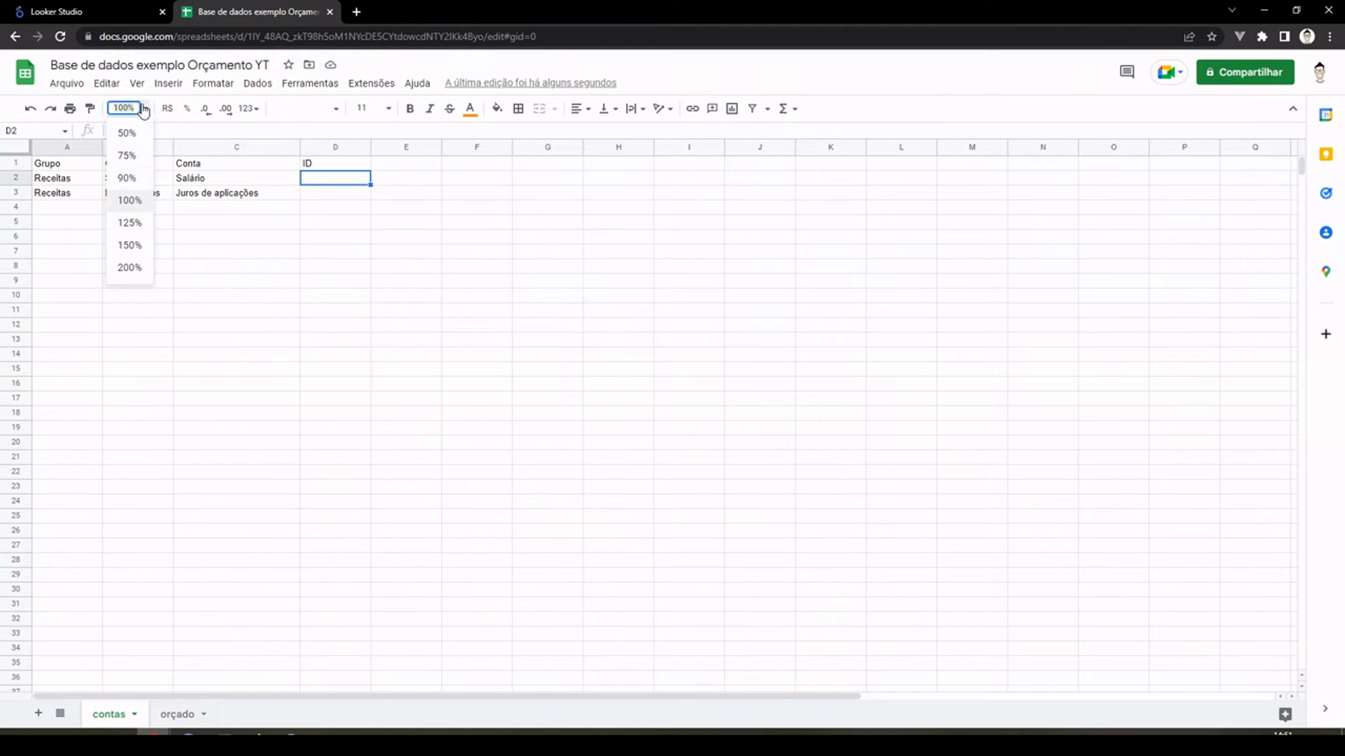
pyautogui.click(139, 245)
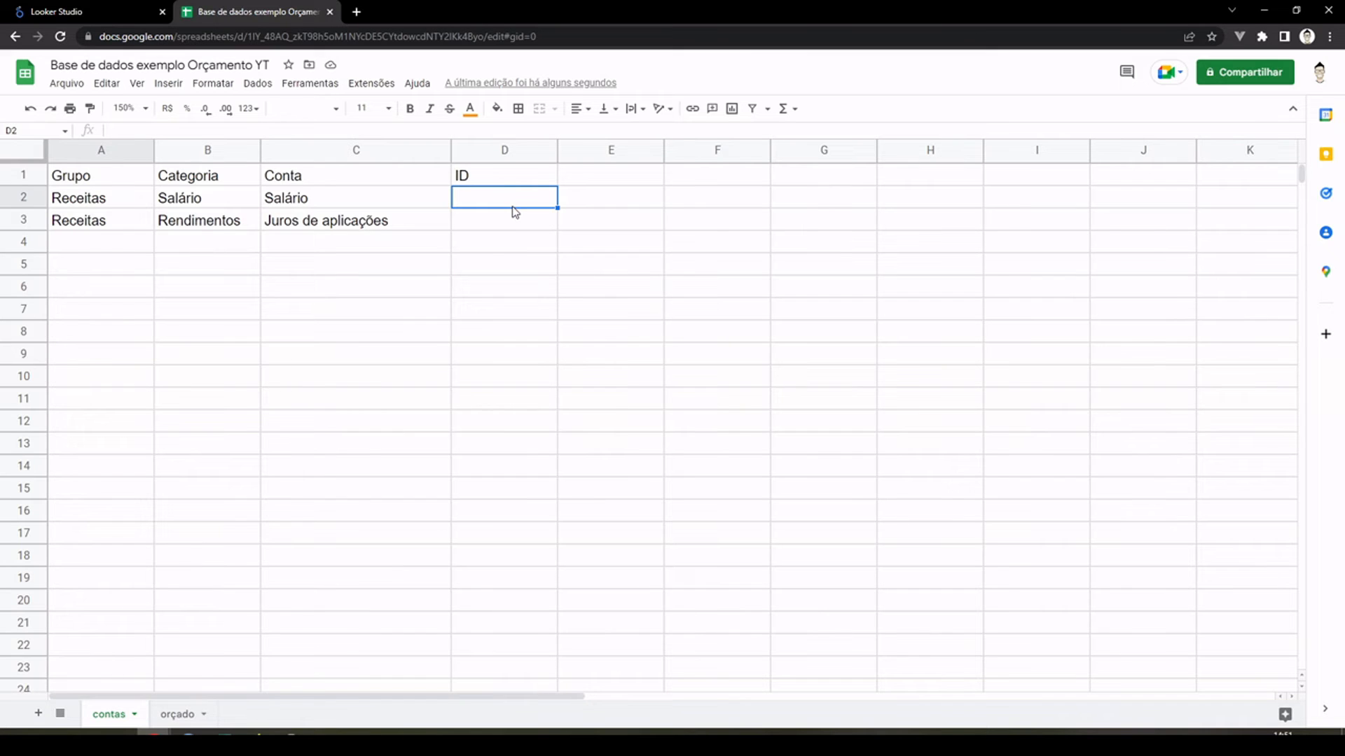
pyautogui.write('=')
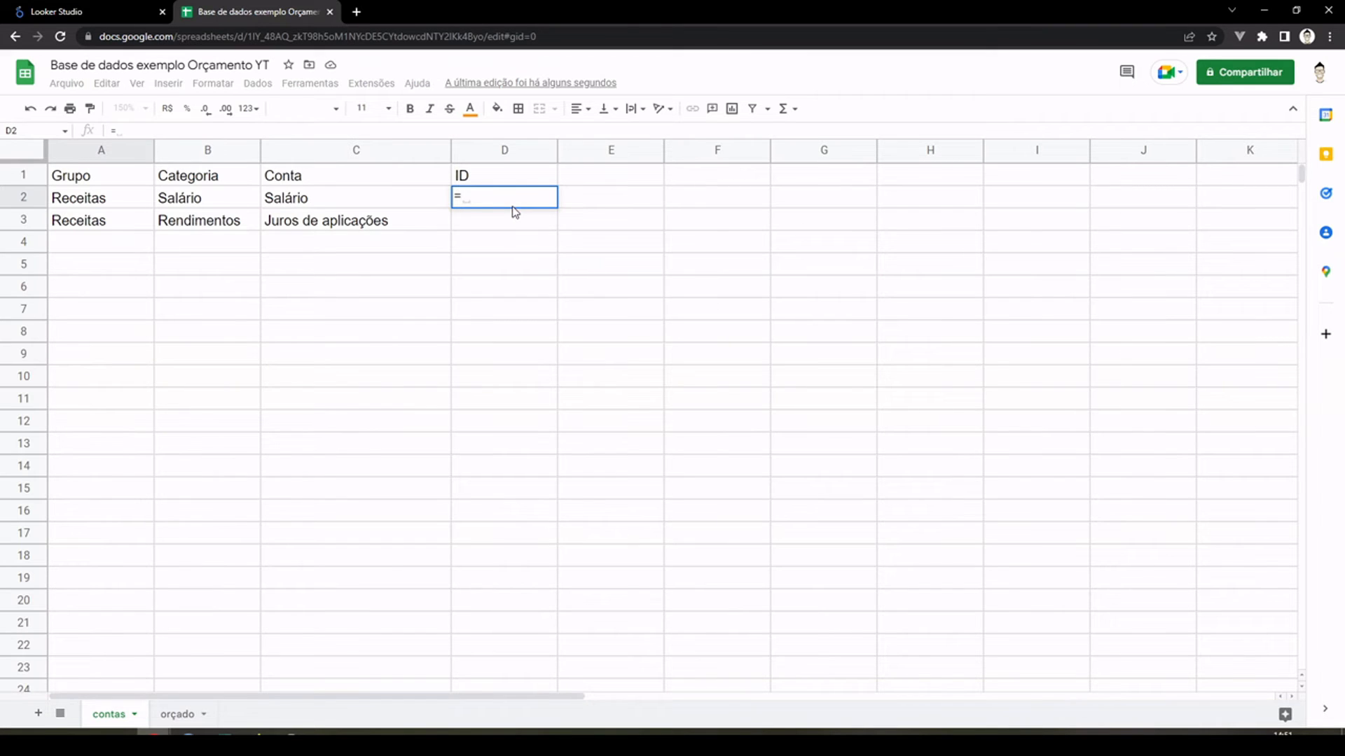
pyautogui.click(100, 203)
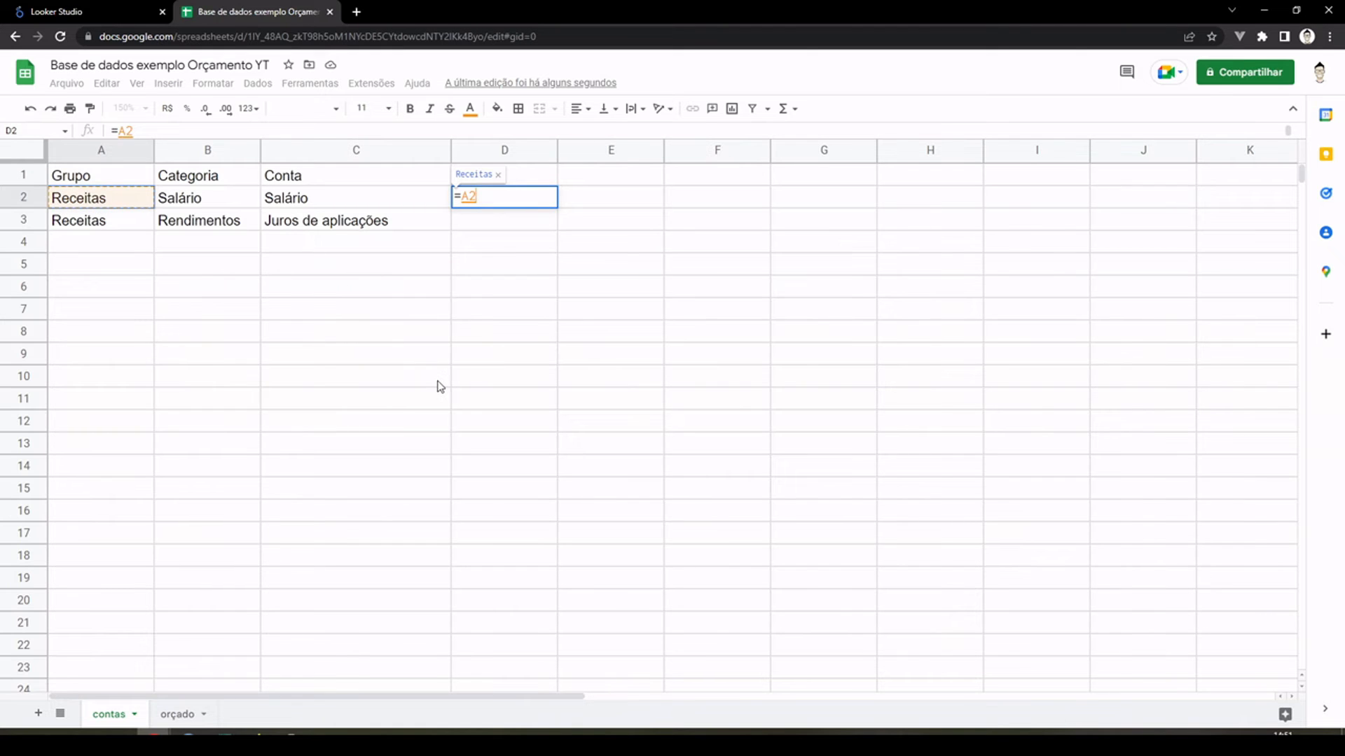
pyautogui.write('&')
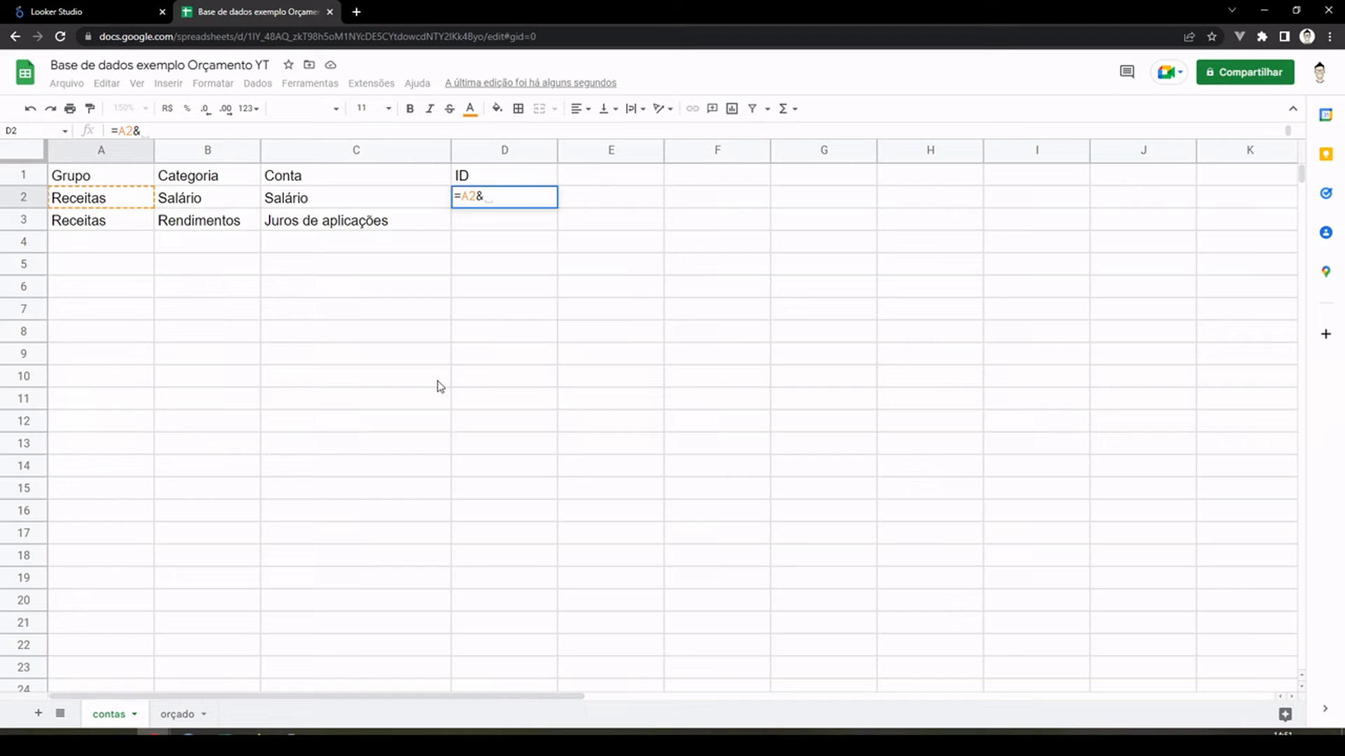
pyautogui.write('"')
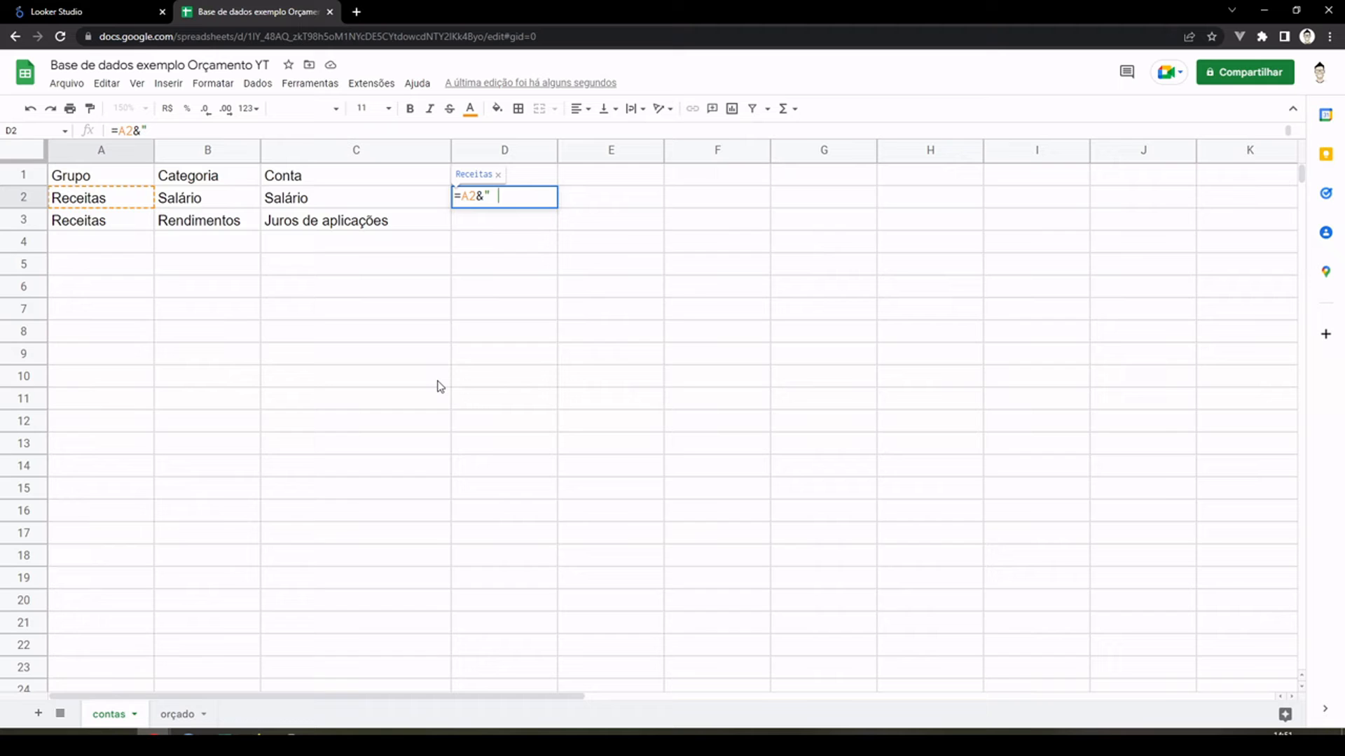
pyautogui.write('> "&')
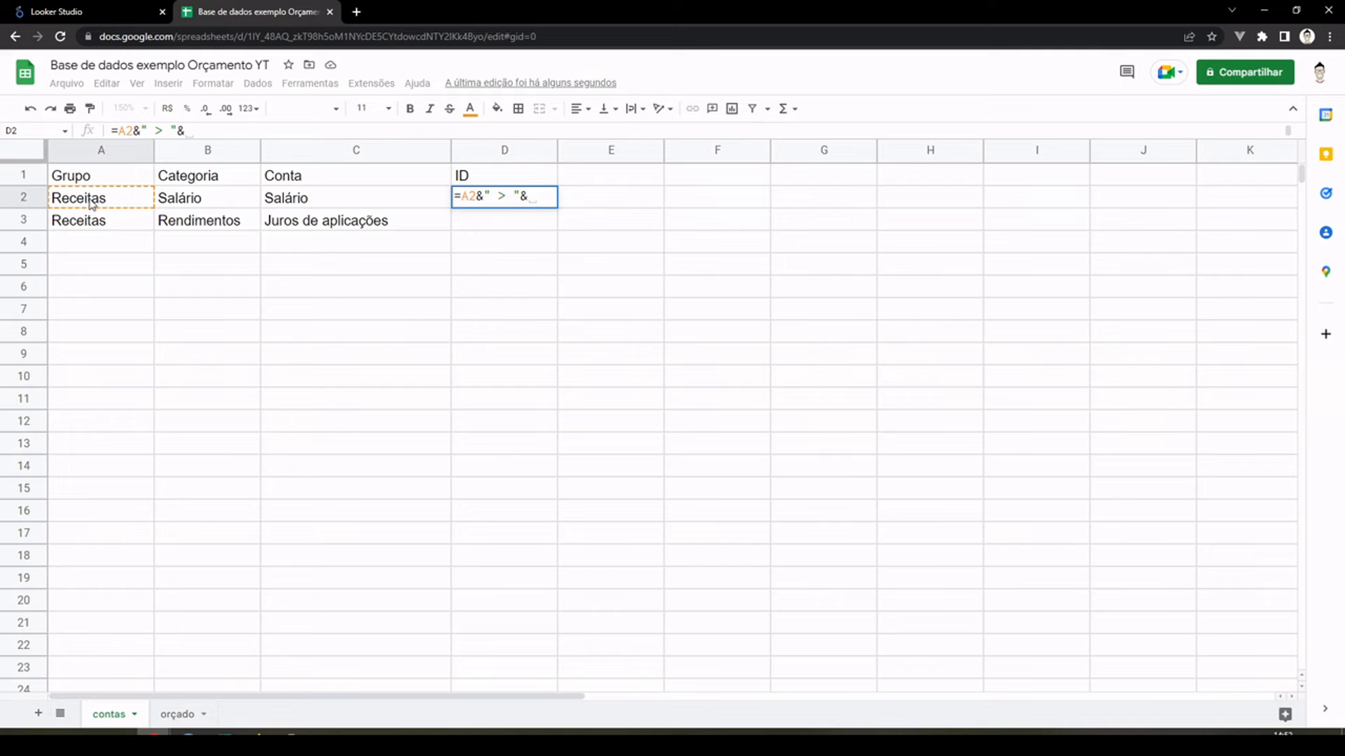
pyautogui.click(204, 200)
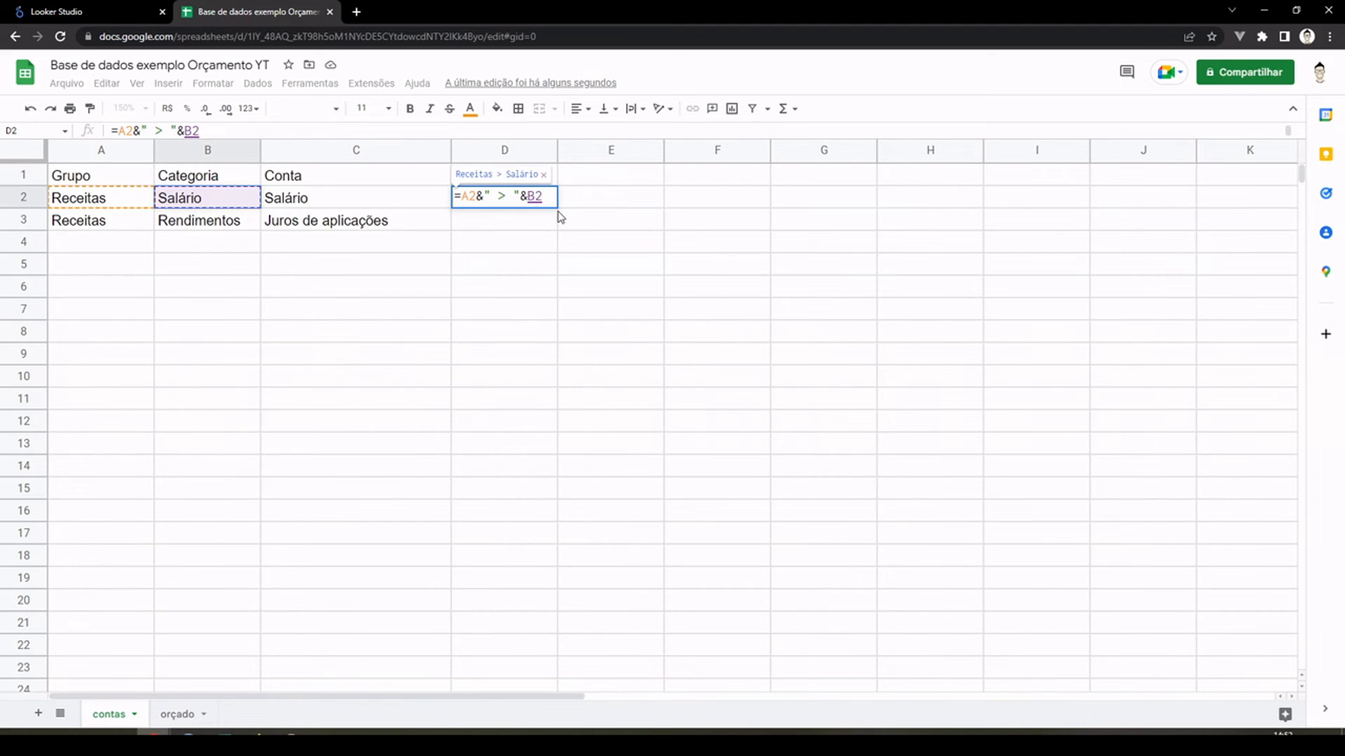
pyautogui.write('&"')
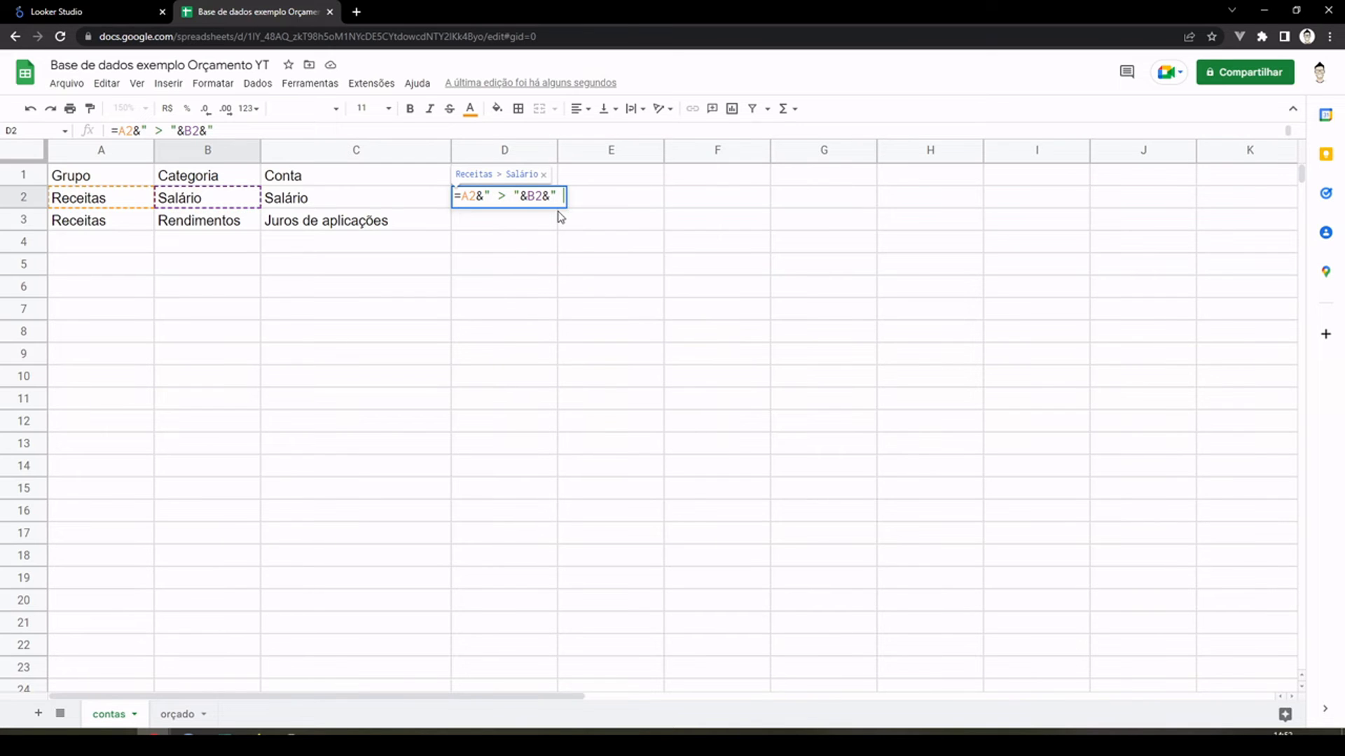
pyautogui.write(' > "&')
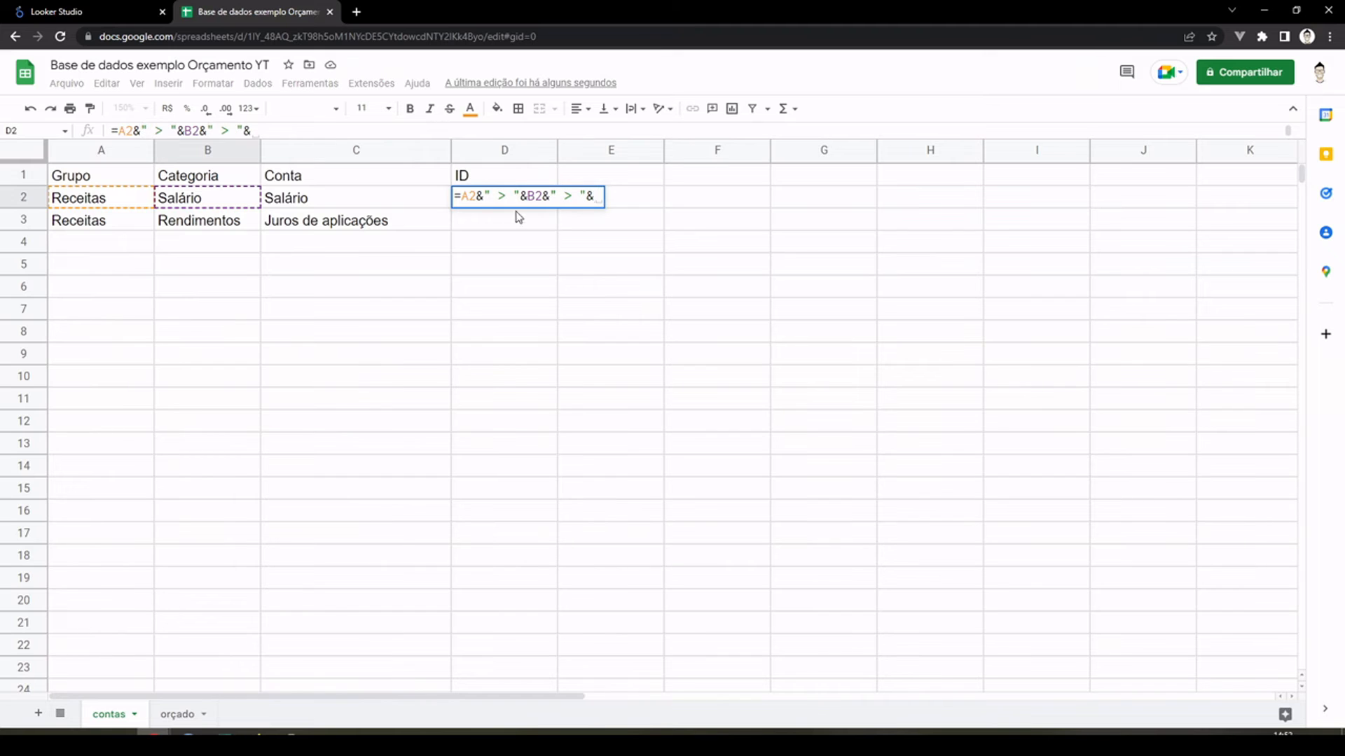
pyautogui.click(378, 200)
pyautogui.press('Return')
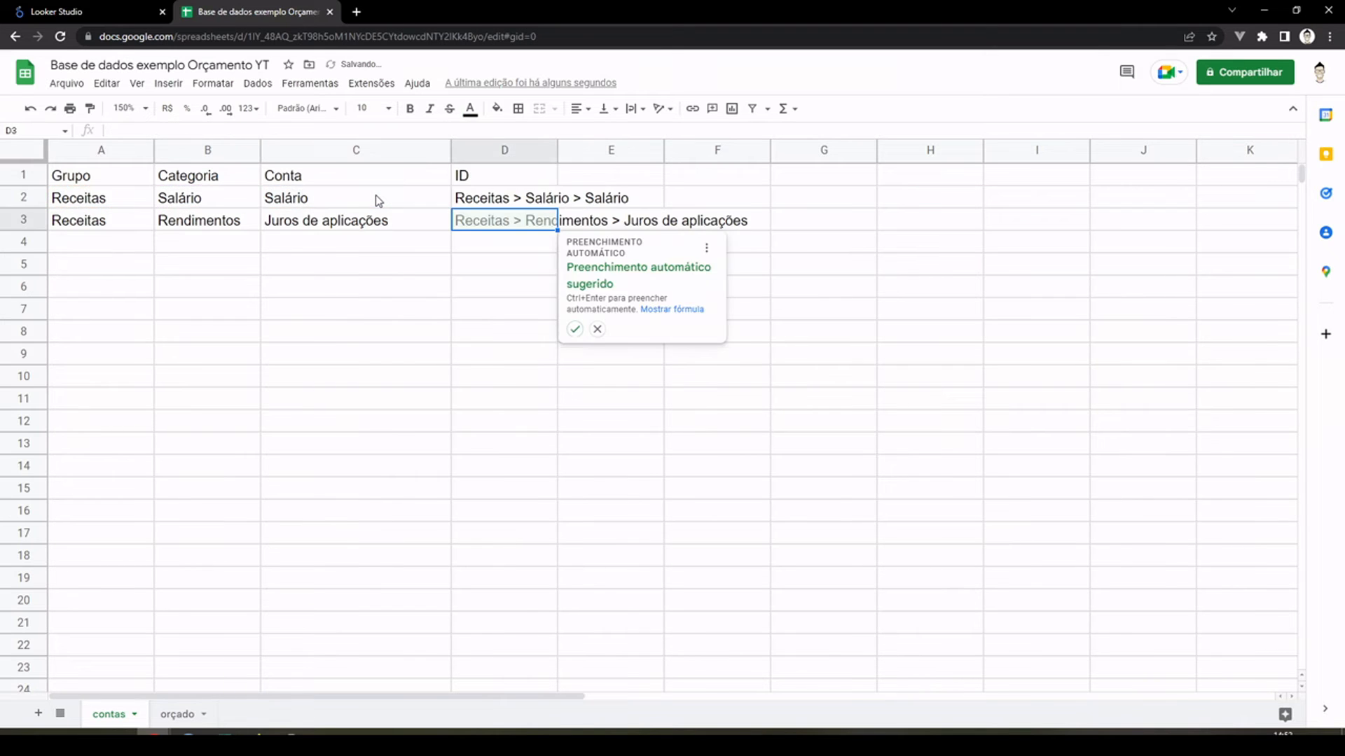
# Step: Accept the suggested autofill of the ID formula for row 3 and fit the ID column's width to its contents
pyautogui.click(574, 329)
pyautogui.doubleClick(557, 149)
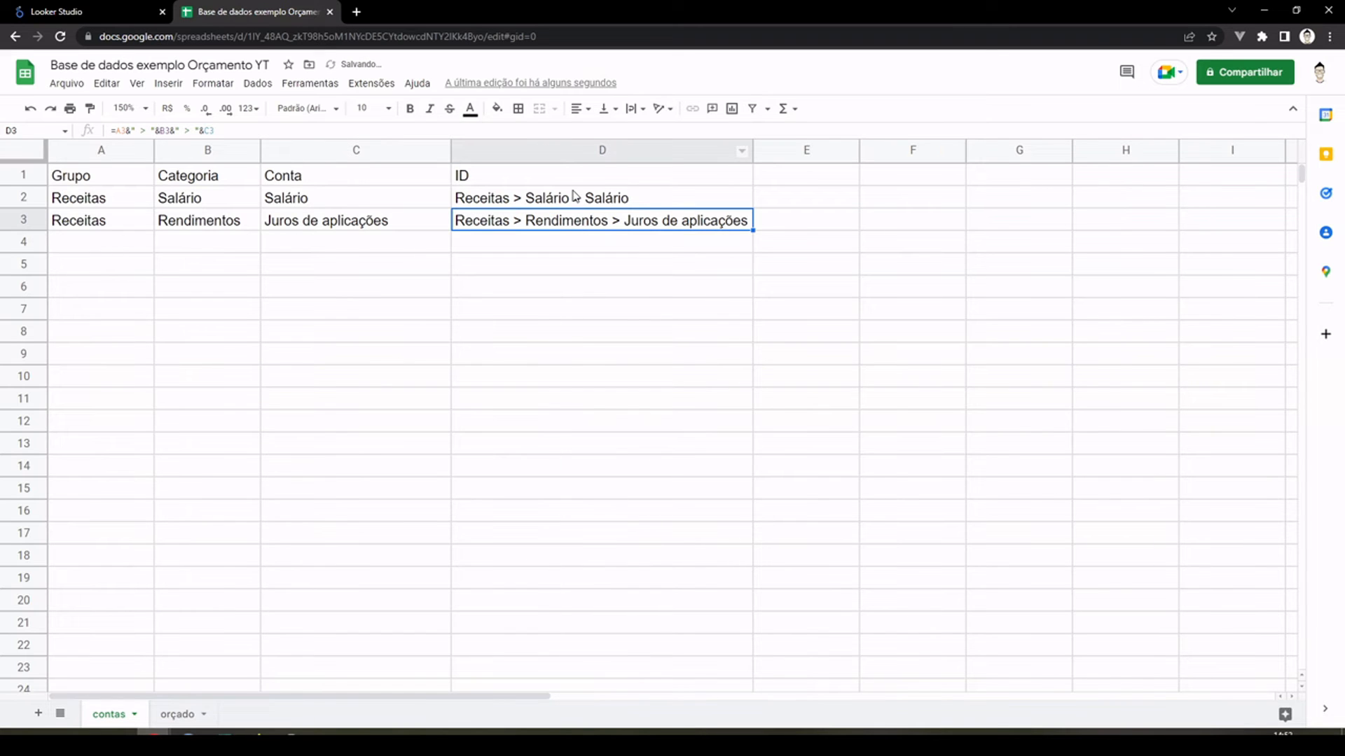
pyautogui.click(569, 147)
pyautogui.click(560, 200)
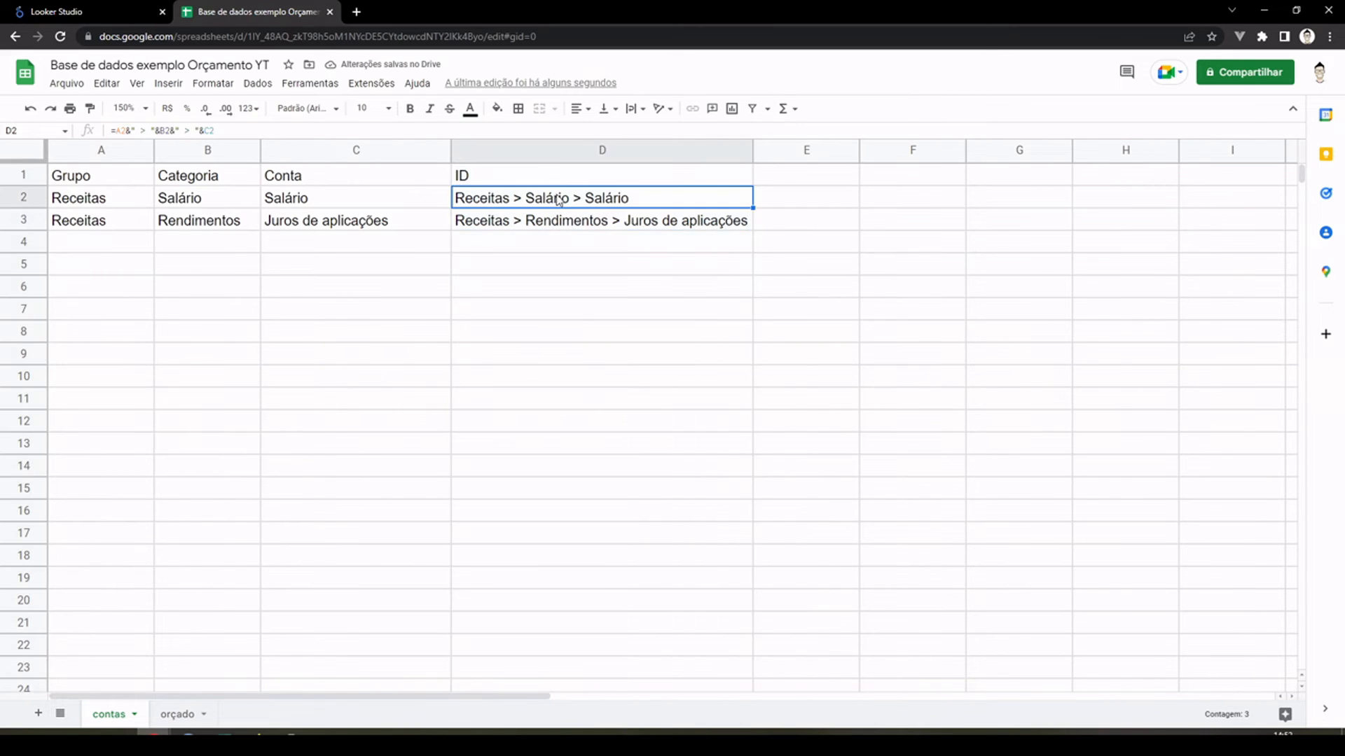
# Step: Compare the ID column of the "contas" sheet with the empty Conta column of the "orçado" sheet
pyautogui.click(565, 156)
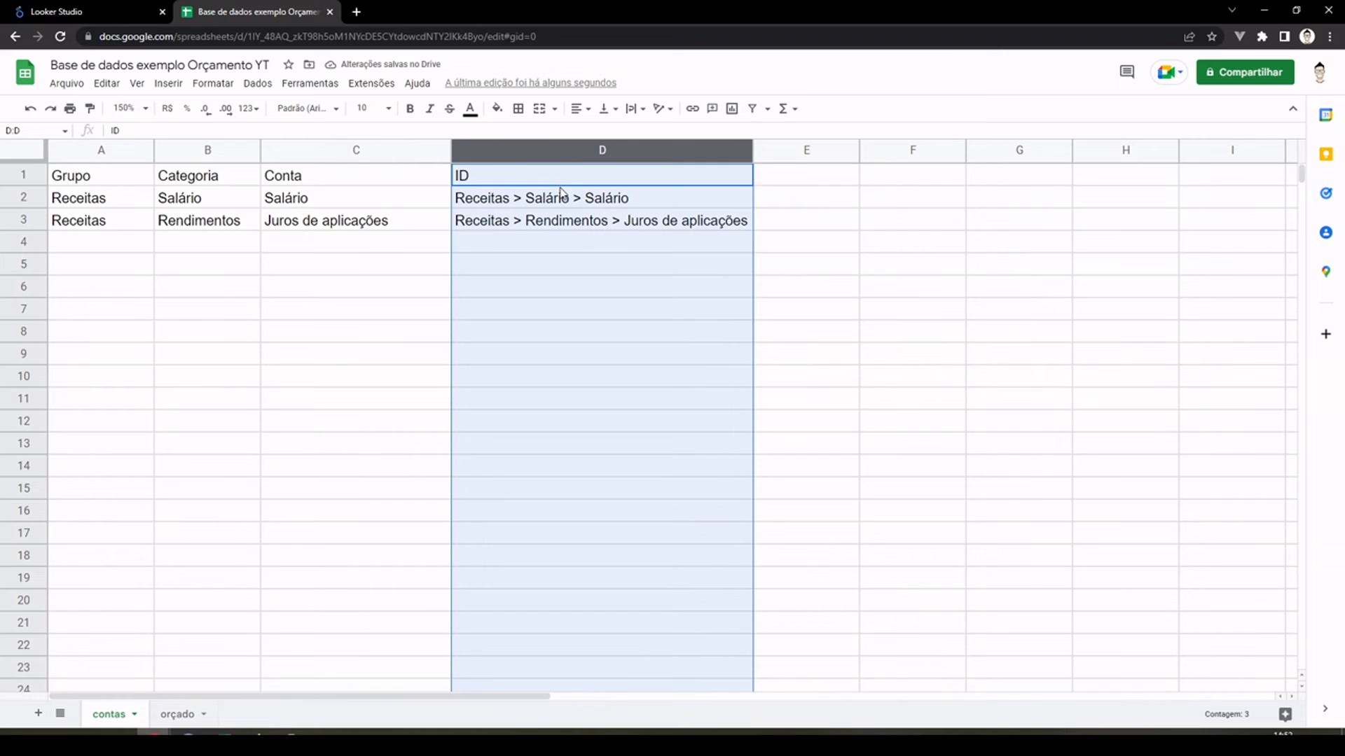
pyautogui.click(179, 714)
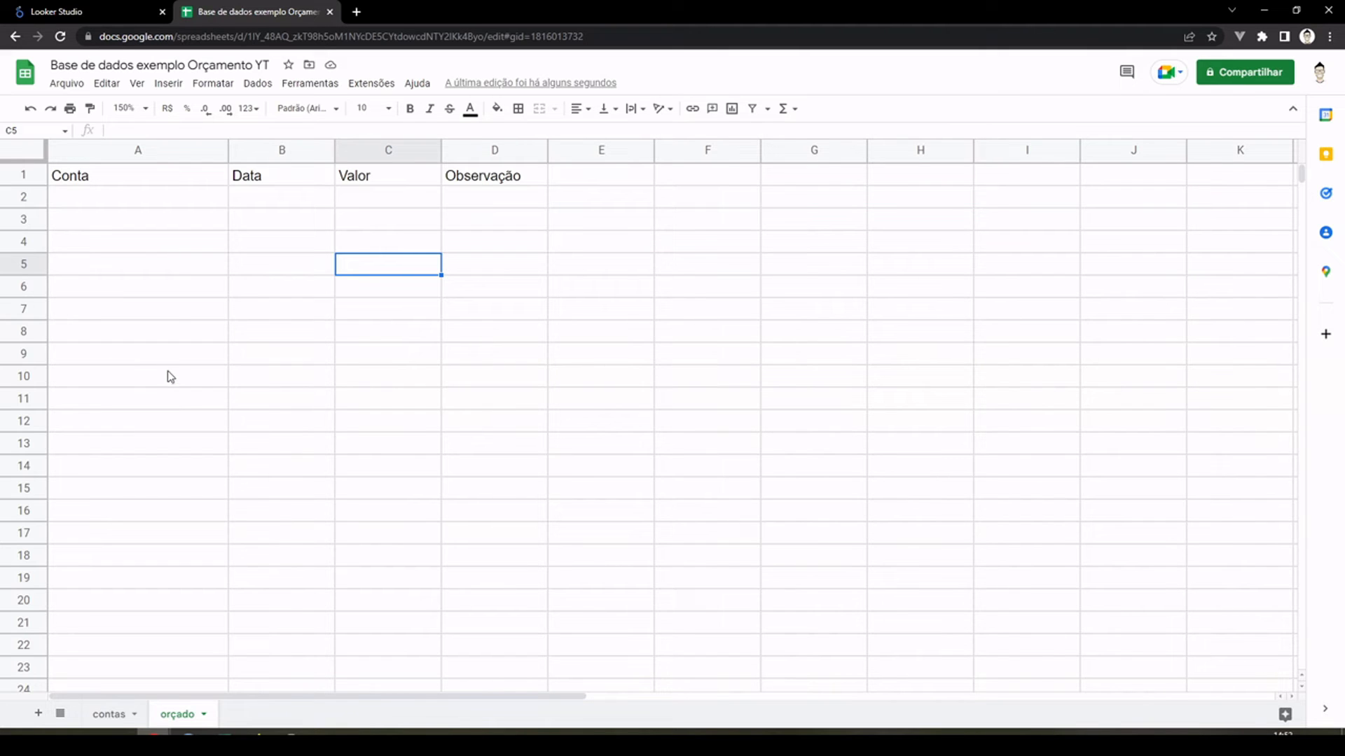
pyautogui.click(158, 201)
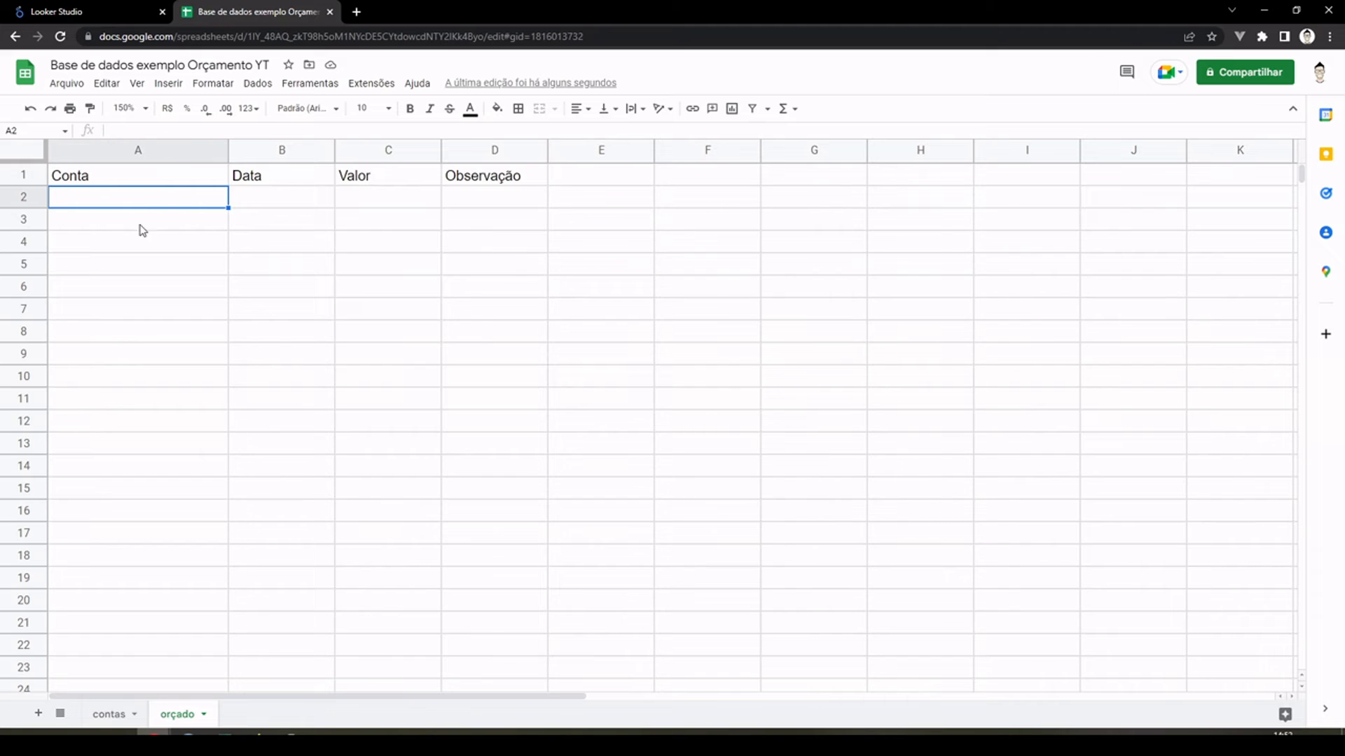
pyautogui.click(110, 715)
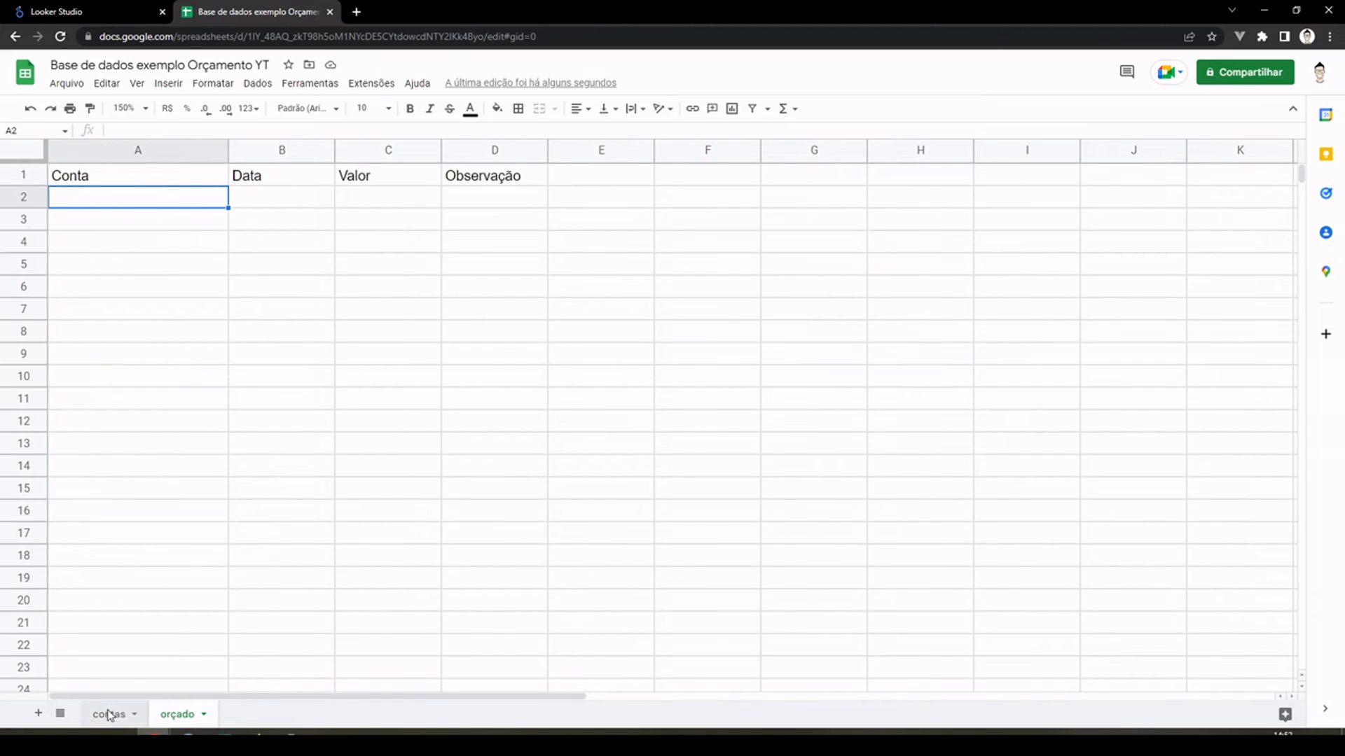
pyautogui.click(592, 370)
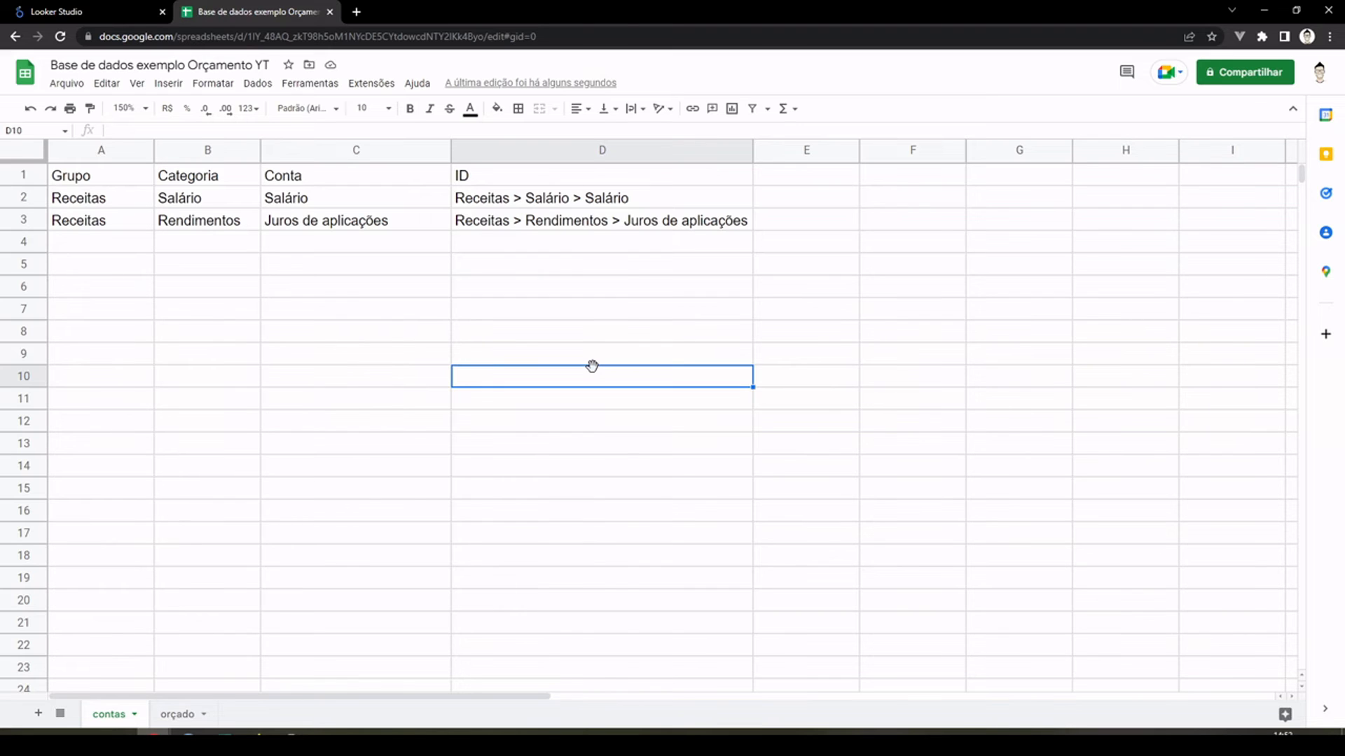
pyautogui.click(168, 714)
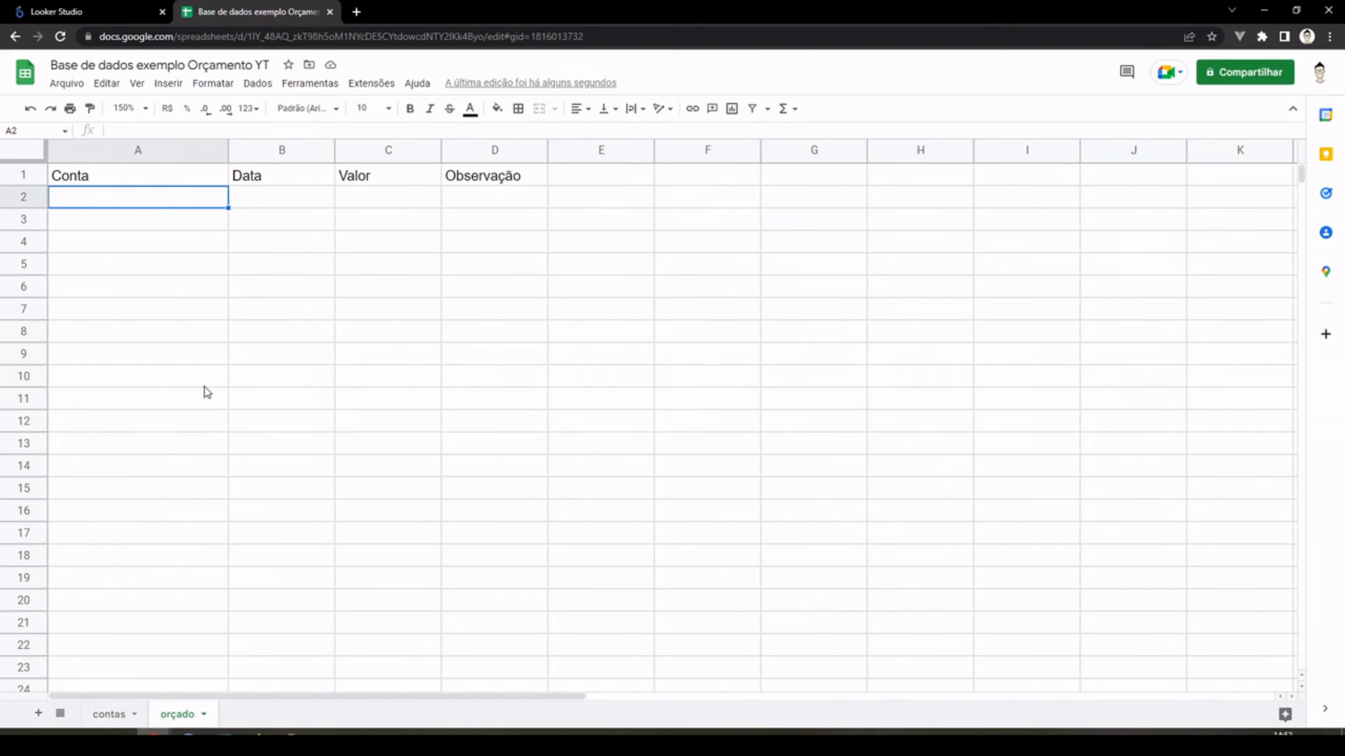
pyautogui.click(121, 716)
pyautogui.click(564, 150)
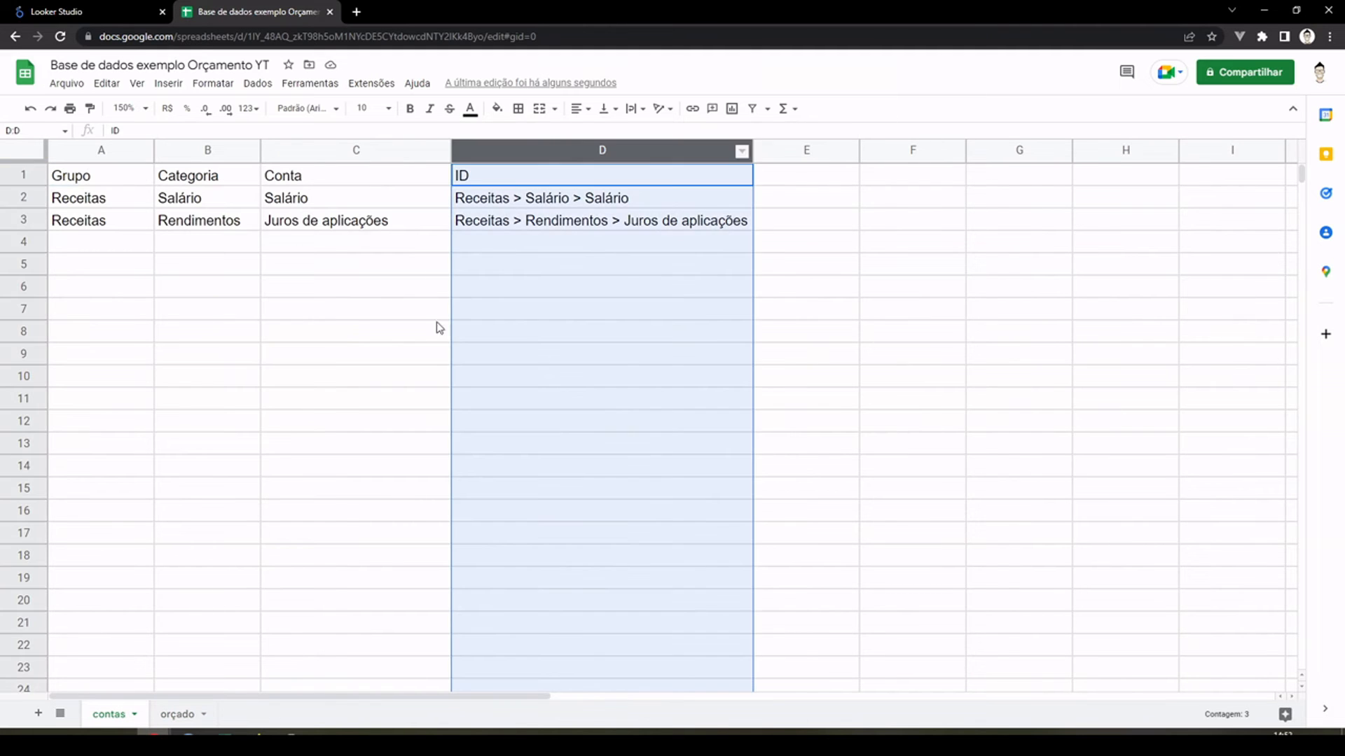
# Step: Start a data validation rule for the whole Conta column of the "orçado" sheet, using the criterion "Lista de um intervalo"
pyautogui.click(188, 712)
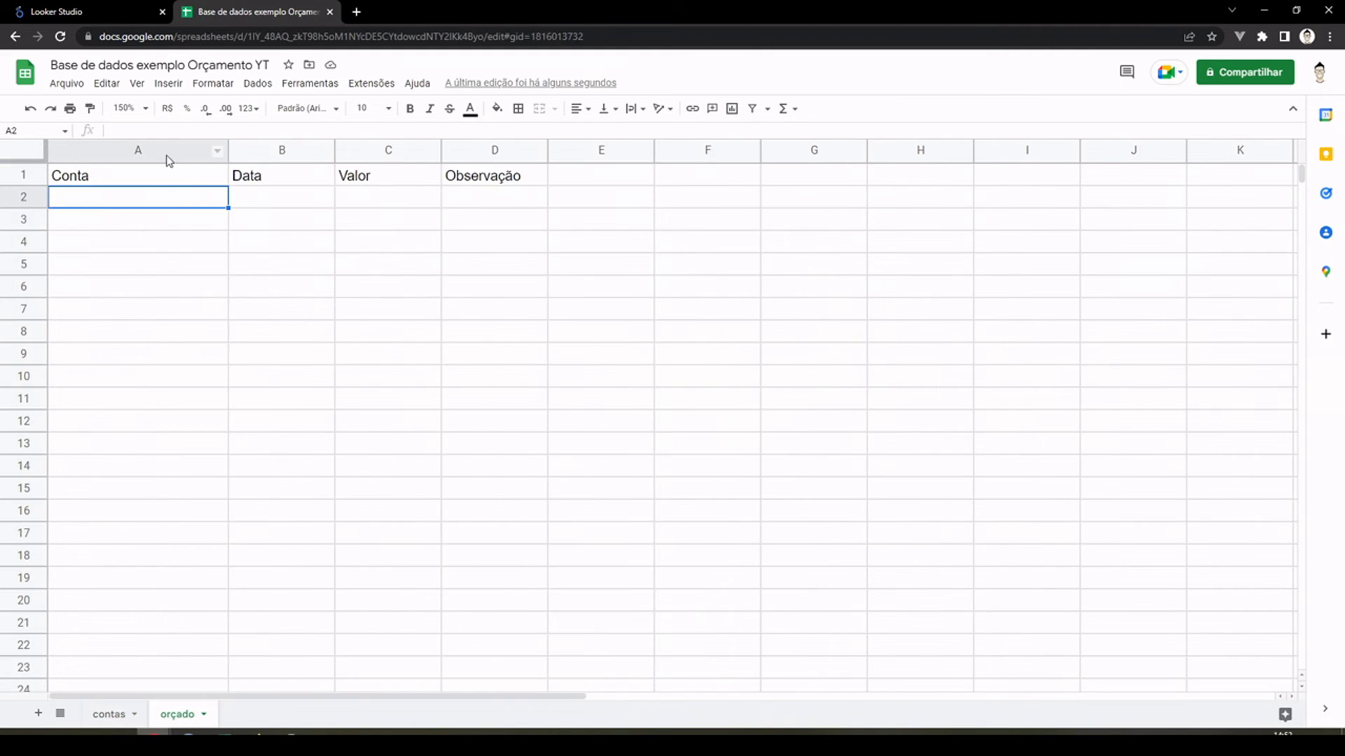
pyautogui.click(164, 149)
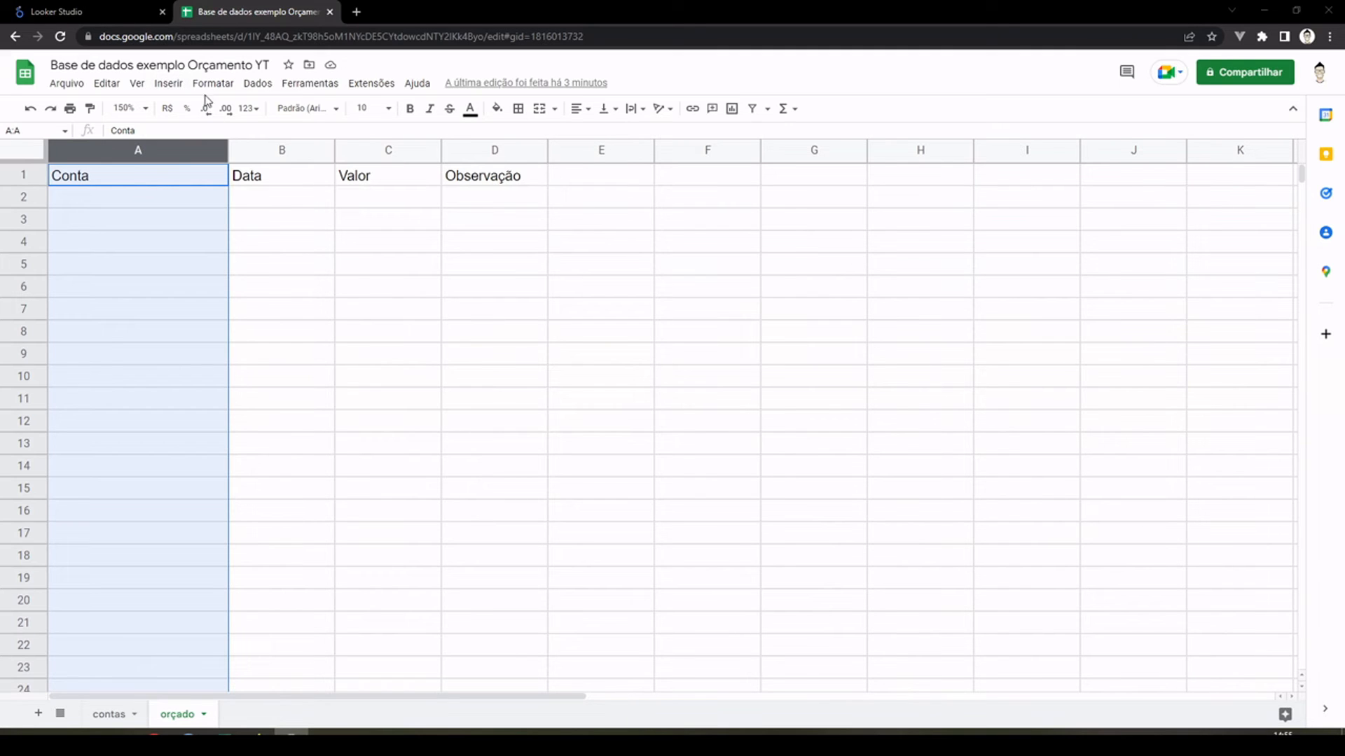
pyautogui.click(253, 87)
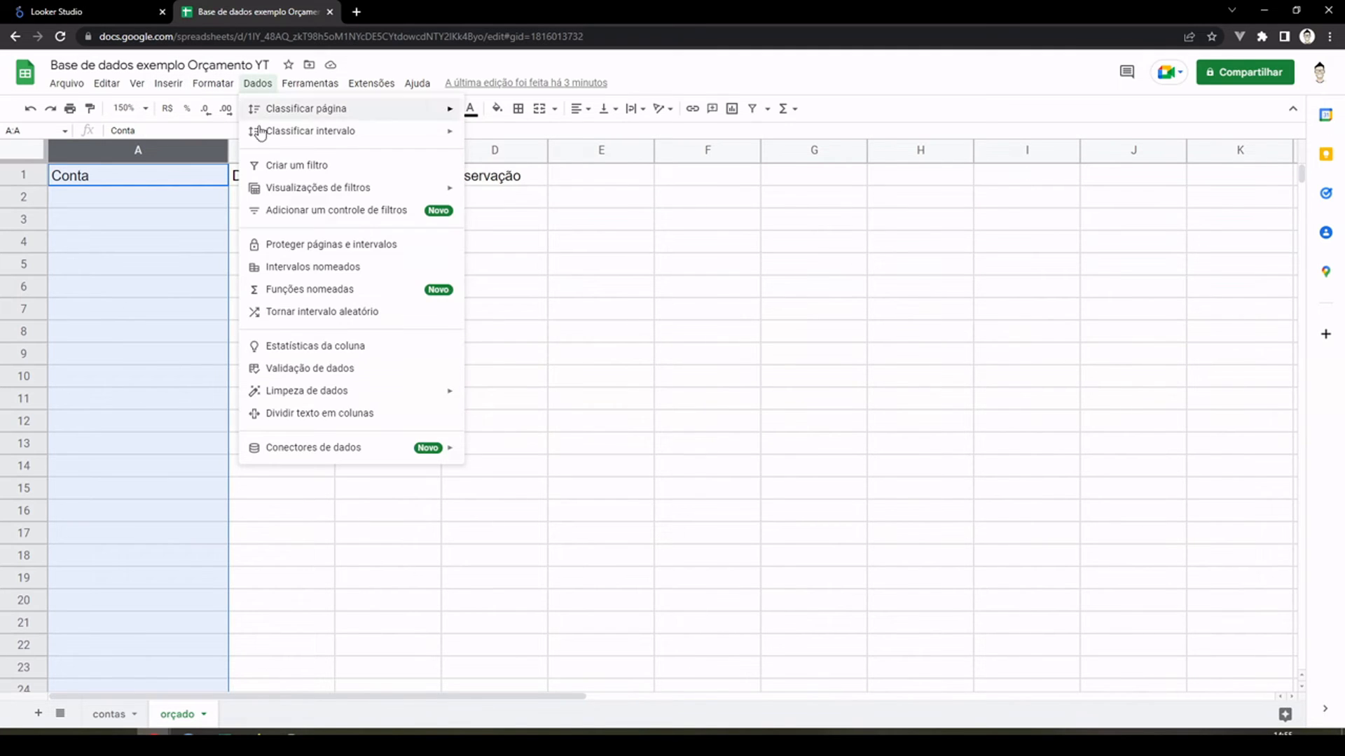
pyautogui.click(337, 369)
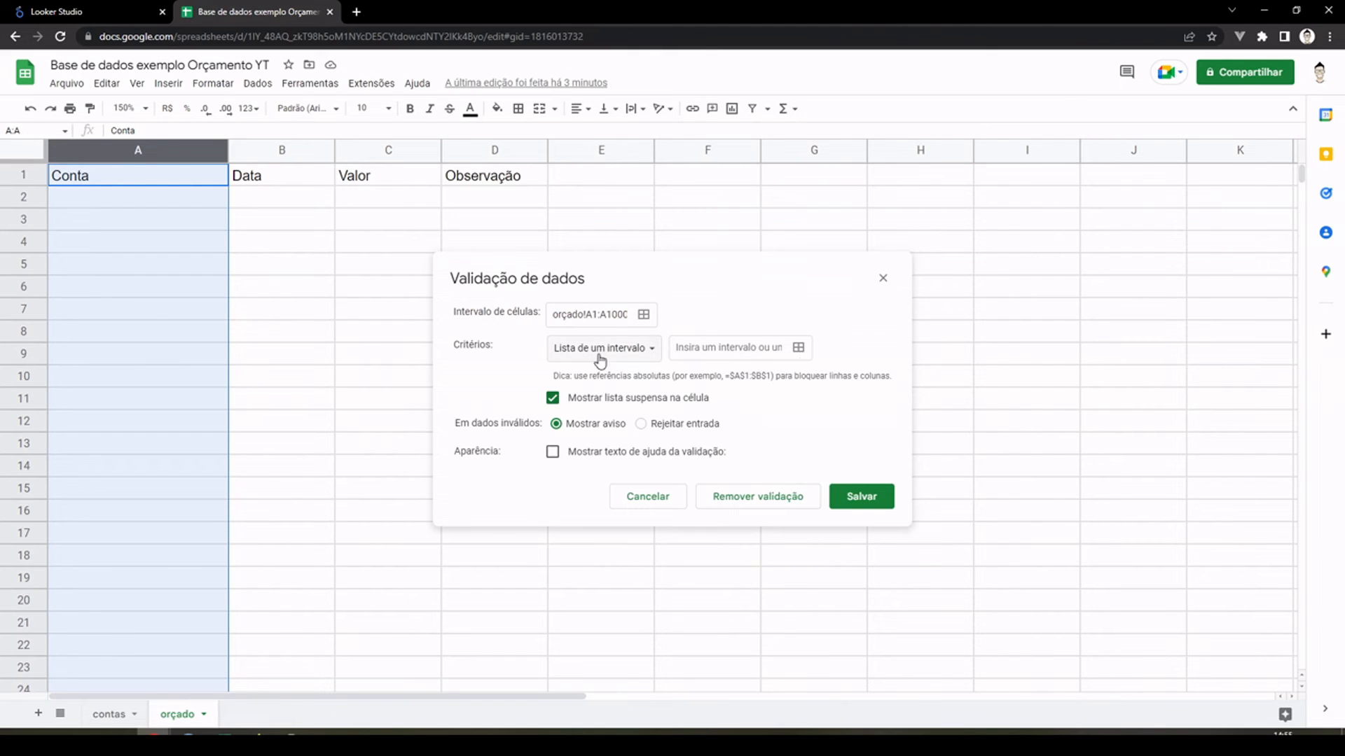
pyautogui.click(623, 353)
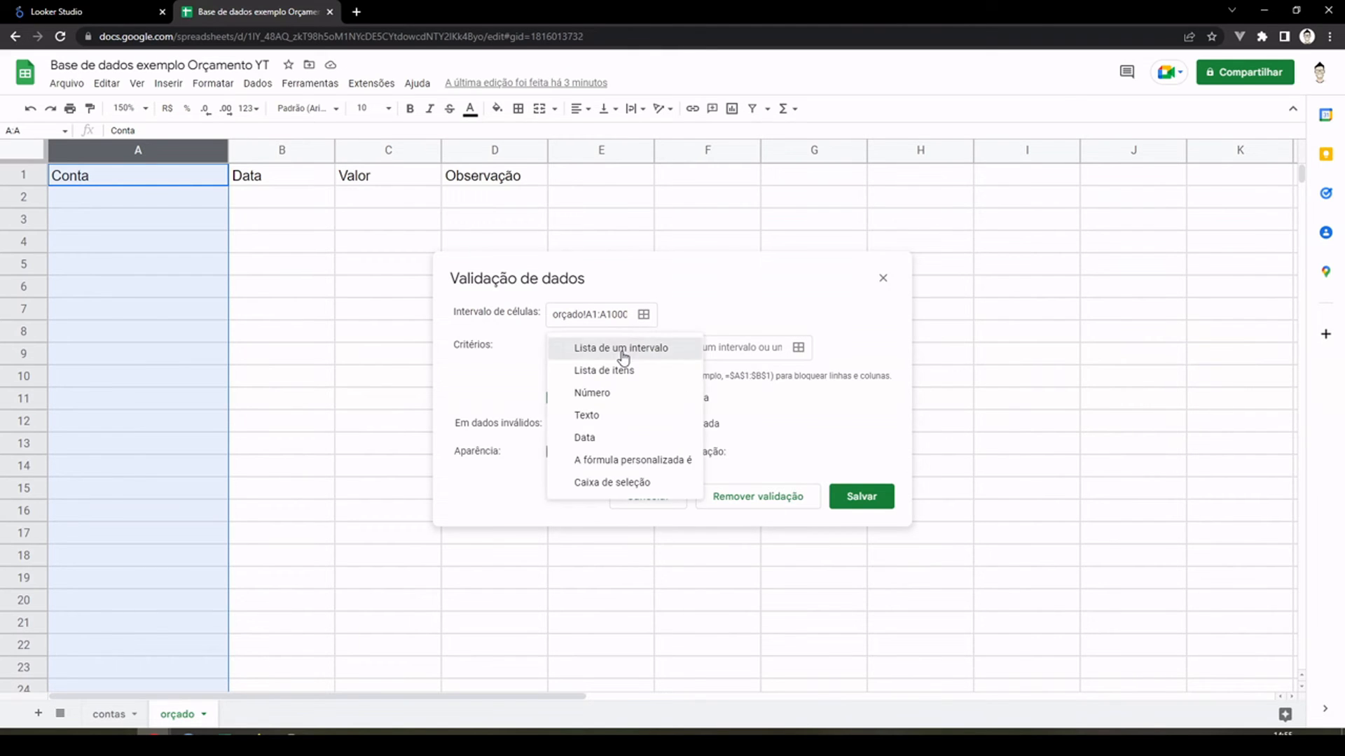
pyautogui.click(622, 350)
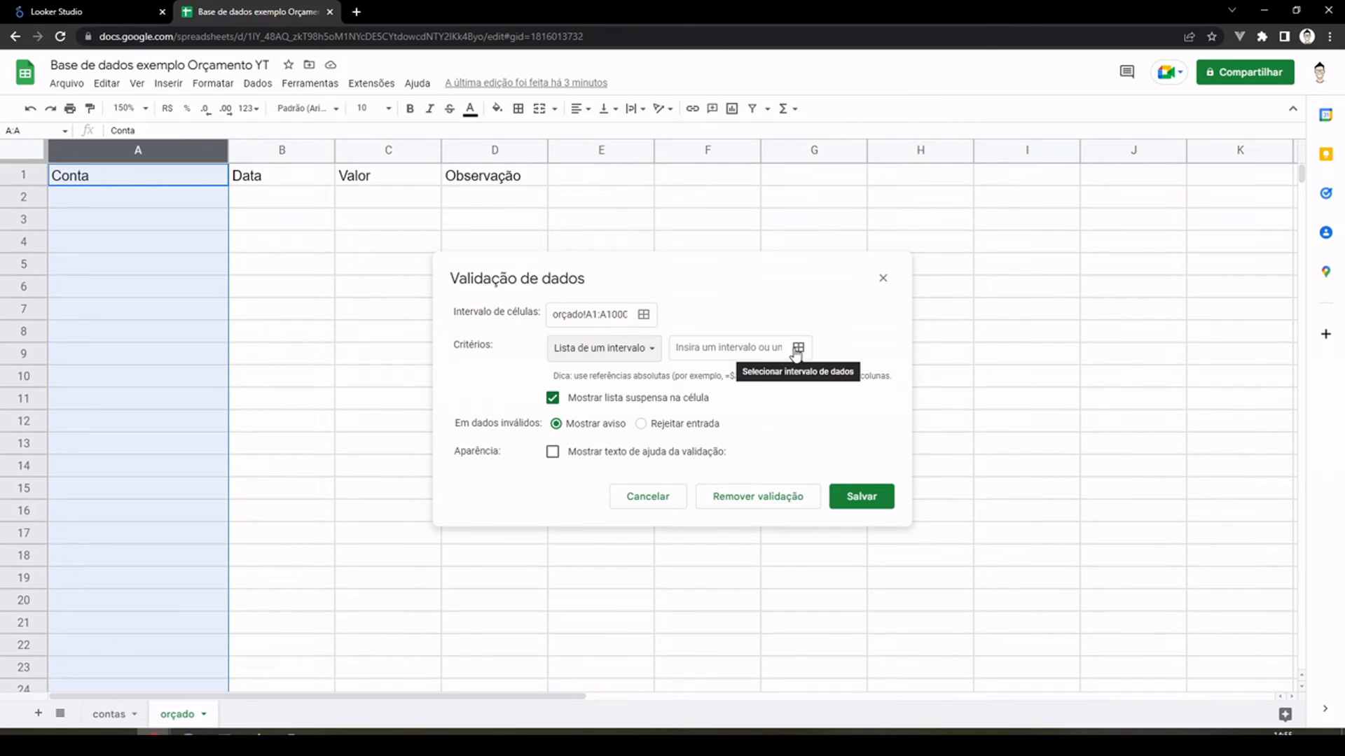
# Step: Set the validation's source range to contas!D2:D29 and save the rule for the Conta column of the "orçado" sheet
pyautogui.click(795, 350)
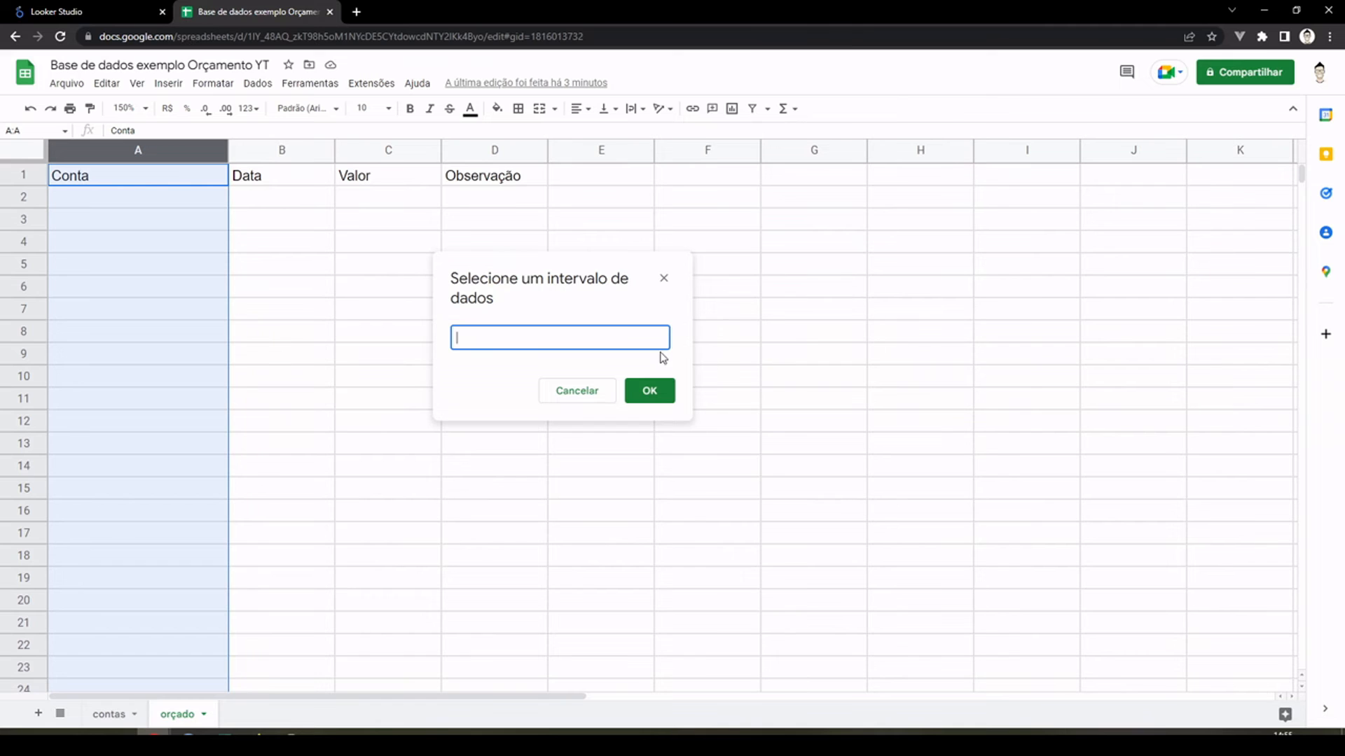
pyautogui.click(110, 714)
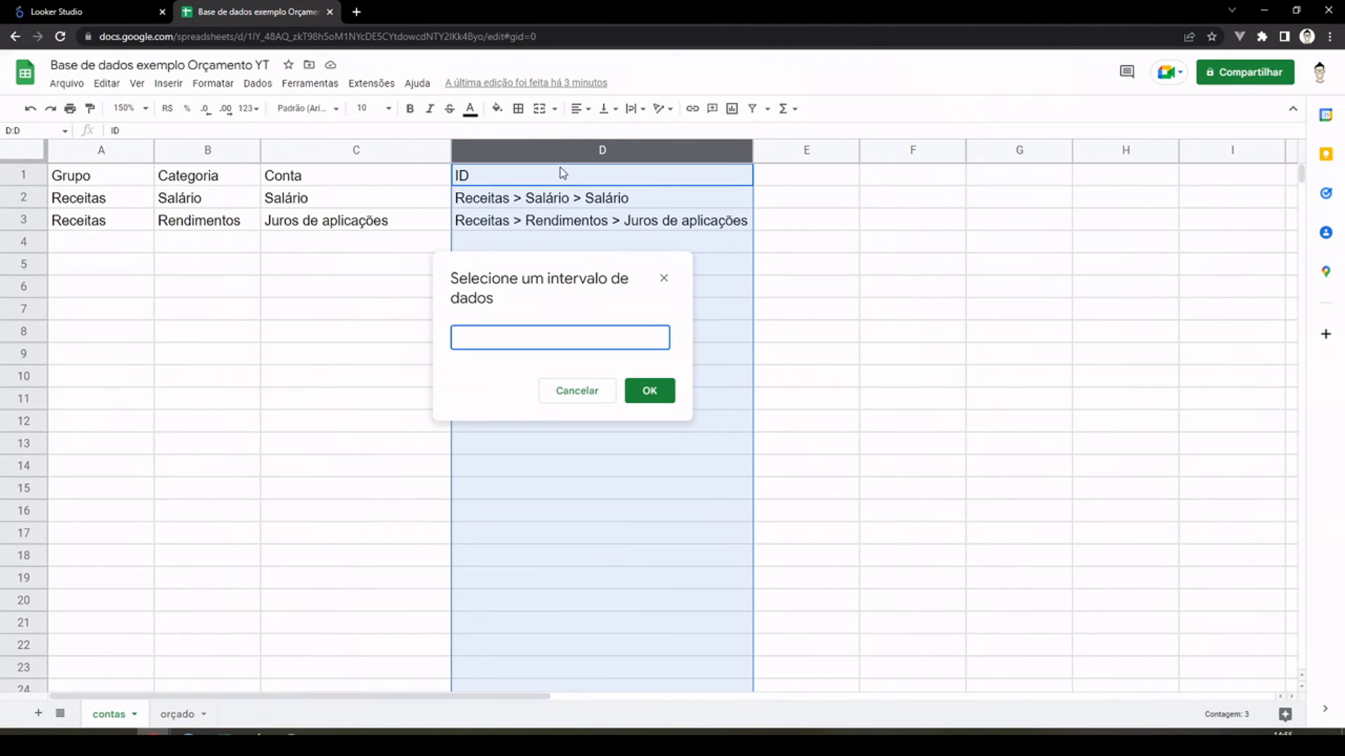
pyautogui.click(539, 181)
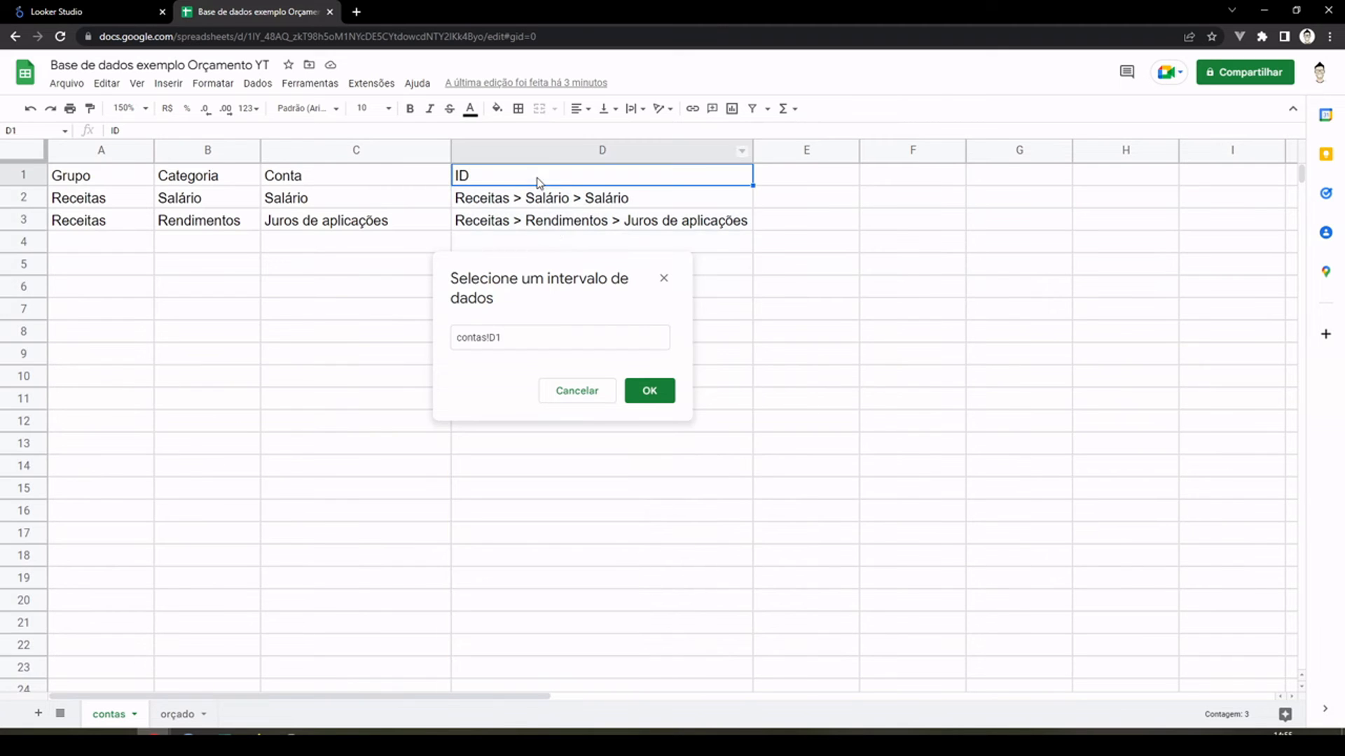
pyautogui.click(525, 204)
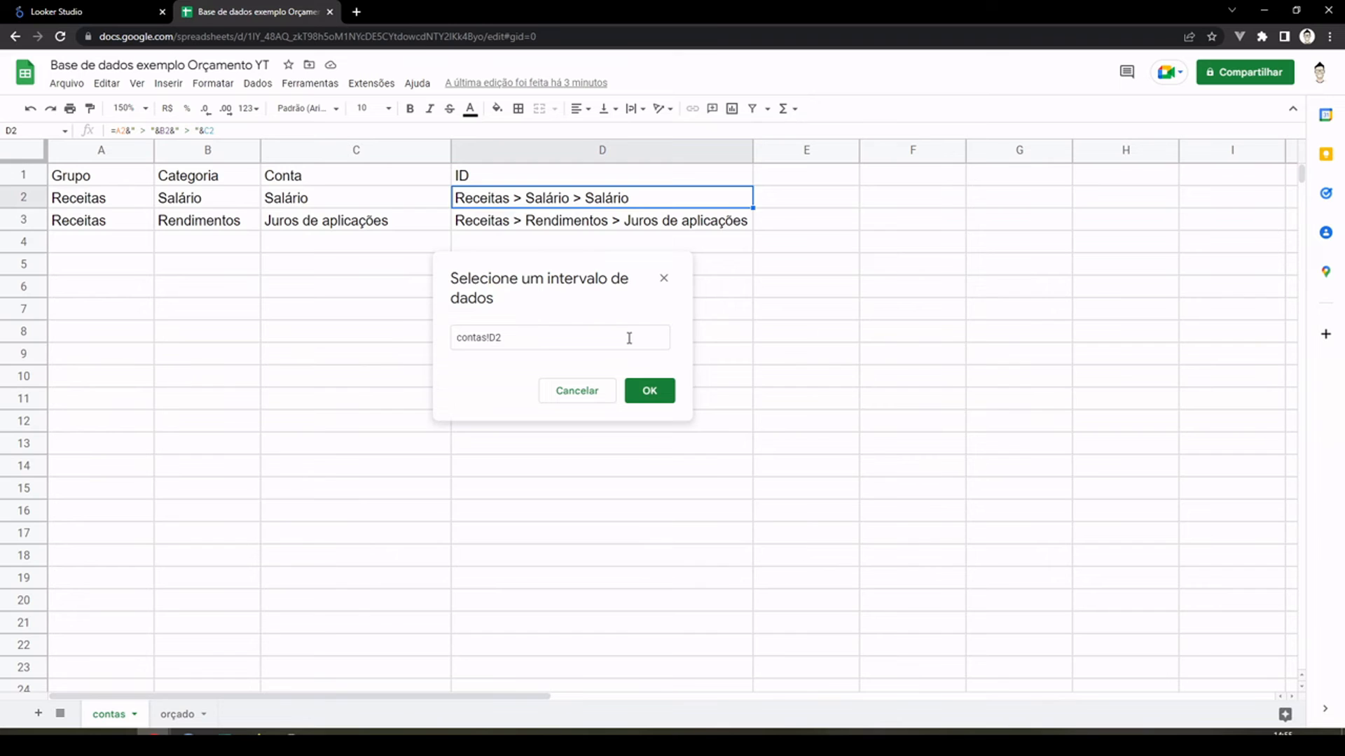
pyautogui.hotkey('shift', 'Down')
pyautogui.hotkey('shift', 'Down')
pyautogui.hotkey('shift', 'Down')
pyautogui.hotkey('shift', 'Down')
pyautogui.hotkey('shift', 'Down')
pyautogui.hotkey('shift', 'Down')
pyautogui.hotkey('shift', 'Down')
pyautogui.hotkey('shift', 'Down')
pyautogui.hotkey('shift', 'Down')
pyautogui.hotkey('shift', 'Down')
pyautogui.hotkey('shift', 'Down')
pyautogui.hotkey('shift', 'Down')
pyautogui.hotkey('shift', 'Down')
pyautogui.hotkey('shift', 'Down')
pyautogui.hotkey('shift', 'Down')
pyautogui.hotkey('shift', 'Down')
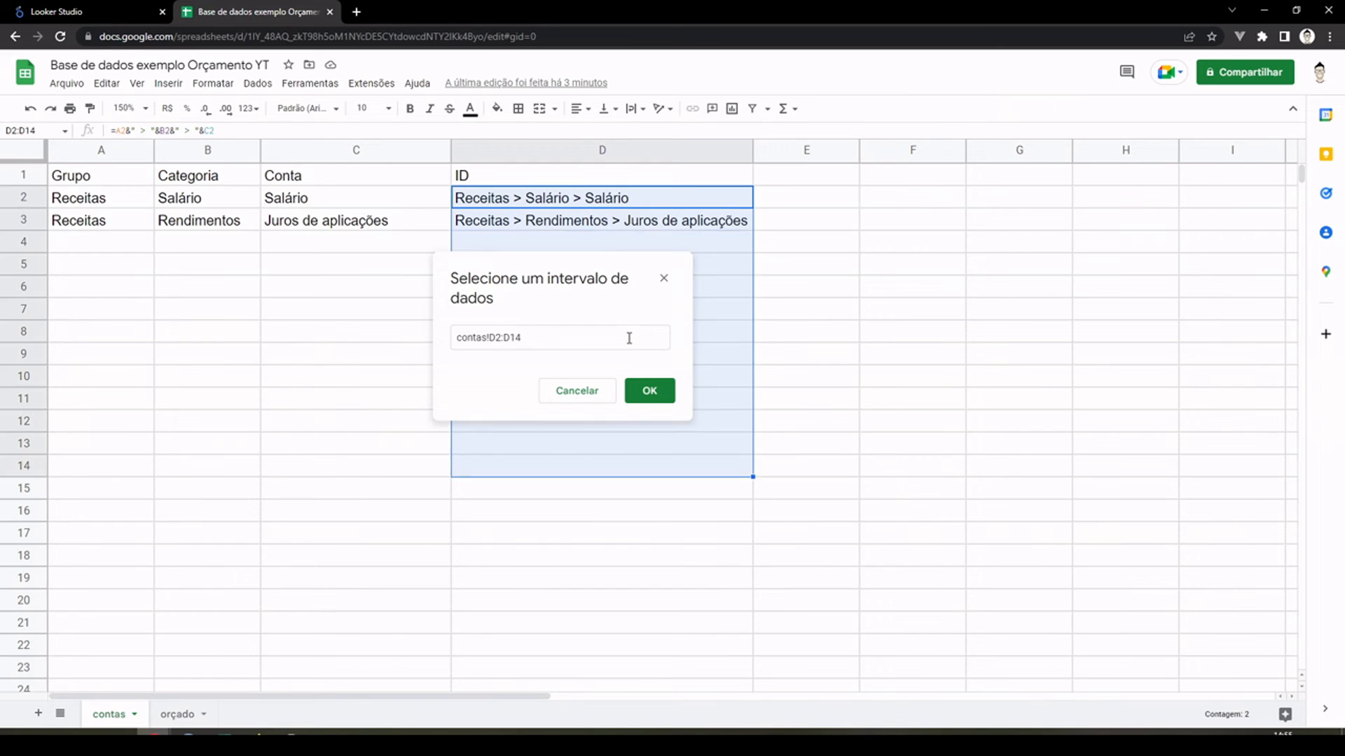
pyautogui.hotkey('shift', 'Down')
pyautogui.hotkey('shift', 'Down')
pyautogui.hotkey('shift', 'Down')
pyautogui.hotkey('shift', 'Down')
pyautogui.hotkey('shift', 'Down')
pyautogui.hotkey('shift', 'Down')
pyautogui.hotkey('shift', 'Down')
pyautogui.hotkey('shift', 'Down')
pyautogui.hotkey('shift', 'Down')
pyautogui.hotkey('shift', 'Down')
pyautogui.hotkey('shift', 'Down')
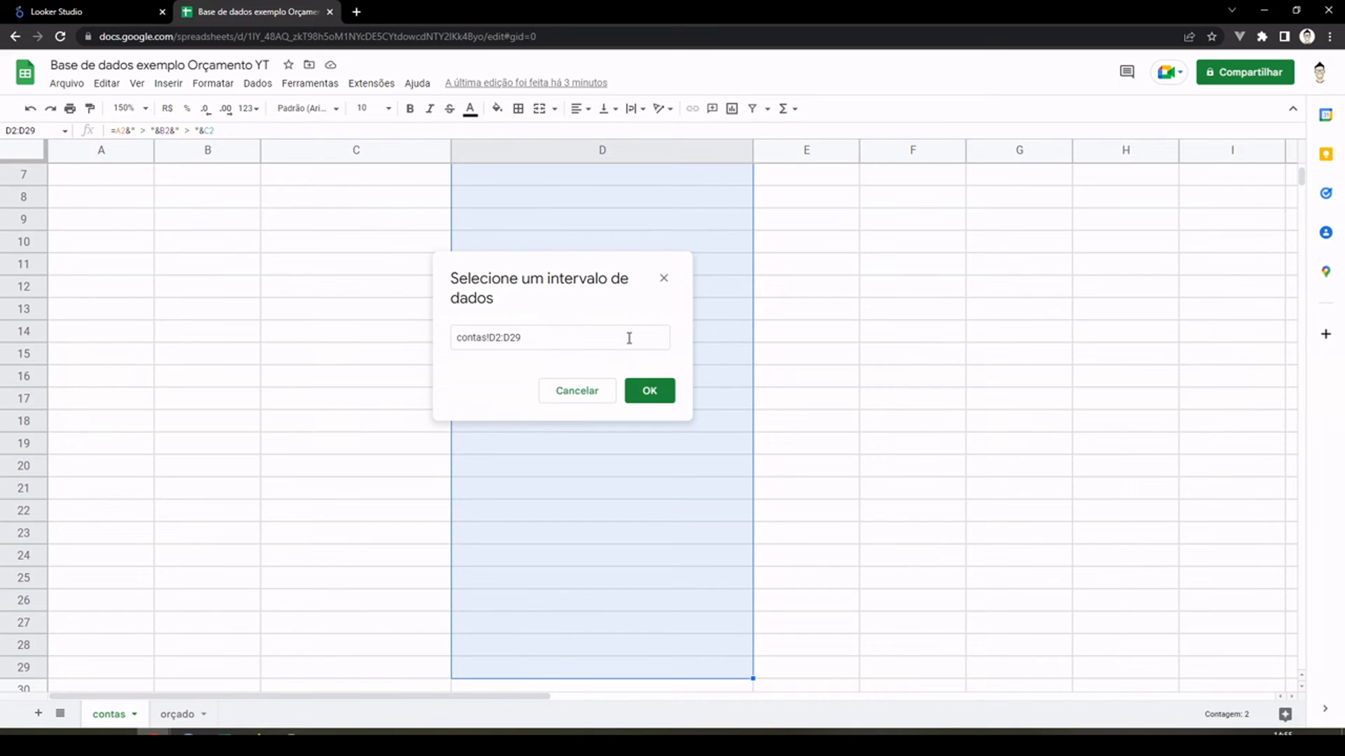
pyautogui.scroll(2, 741, 294)
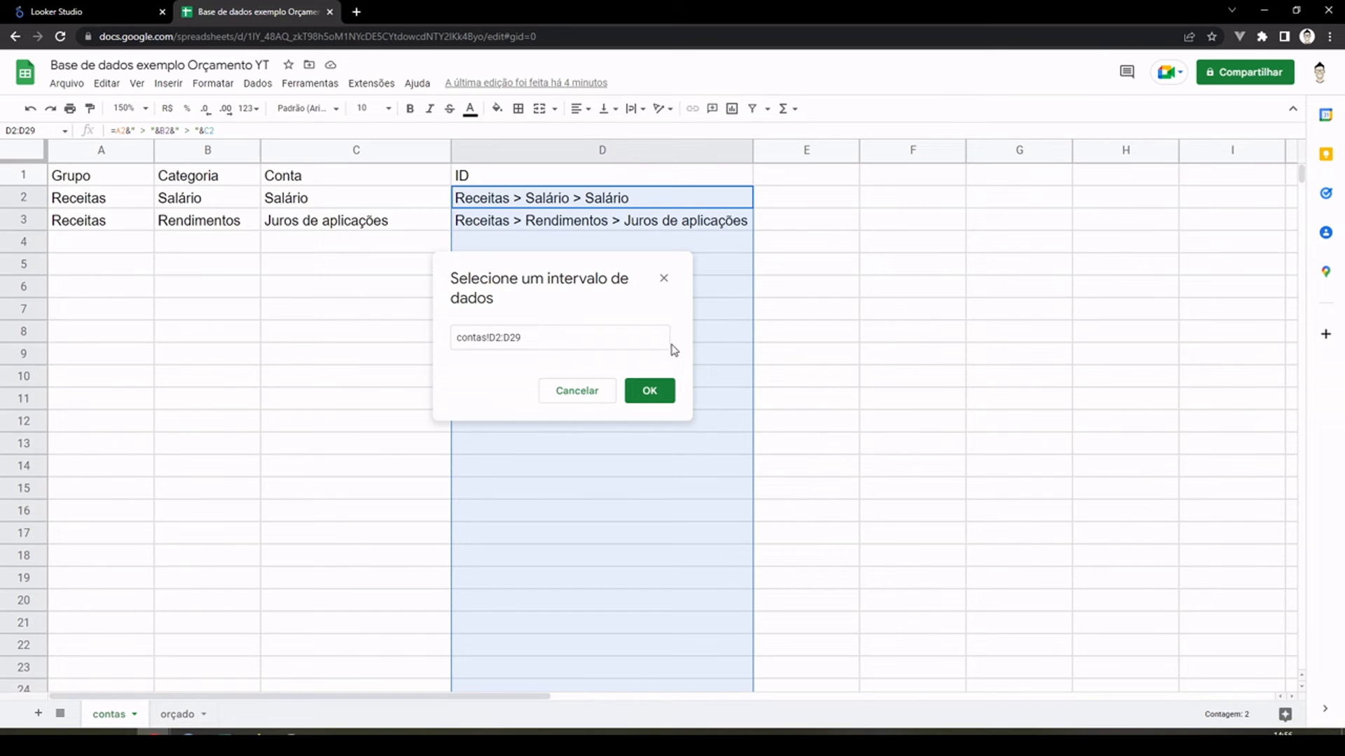
pyautogui.click(644, 388)
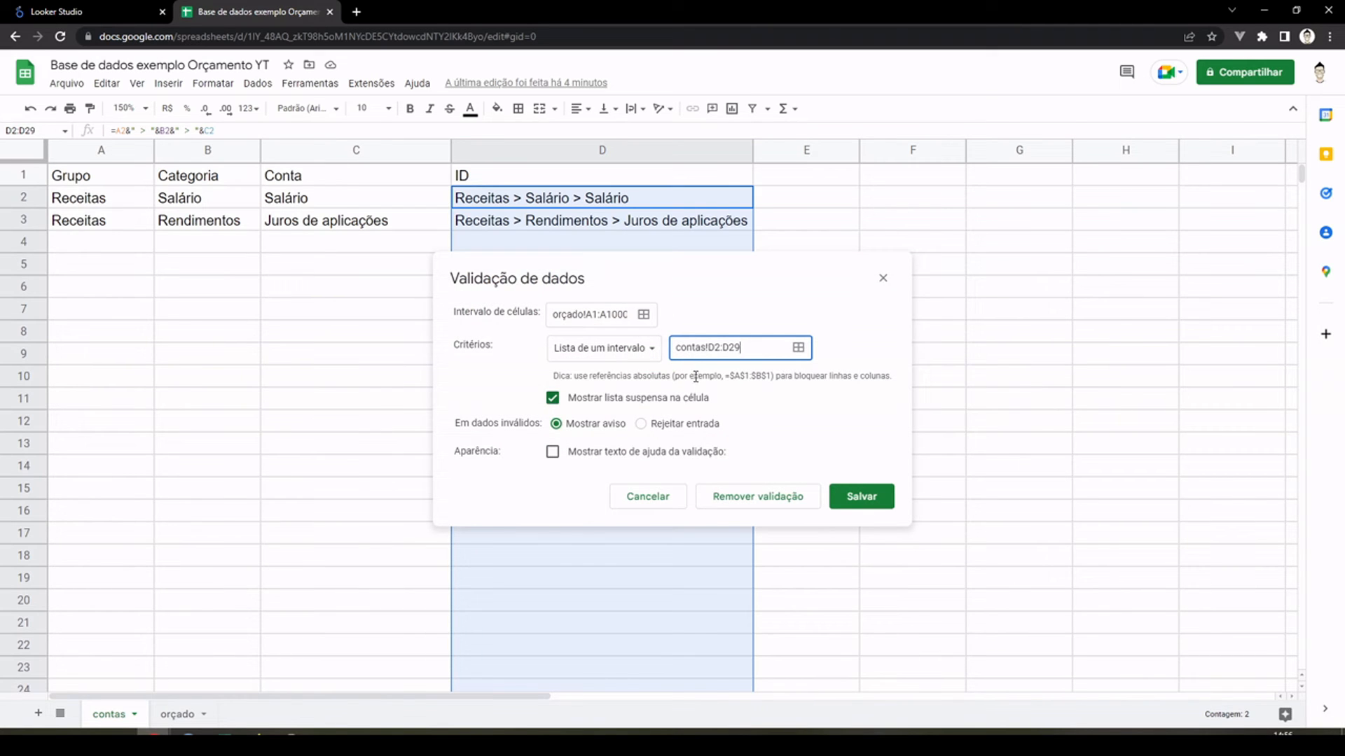
pyautogui.click(869, 496)
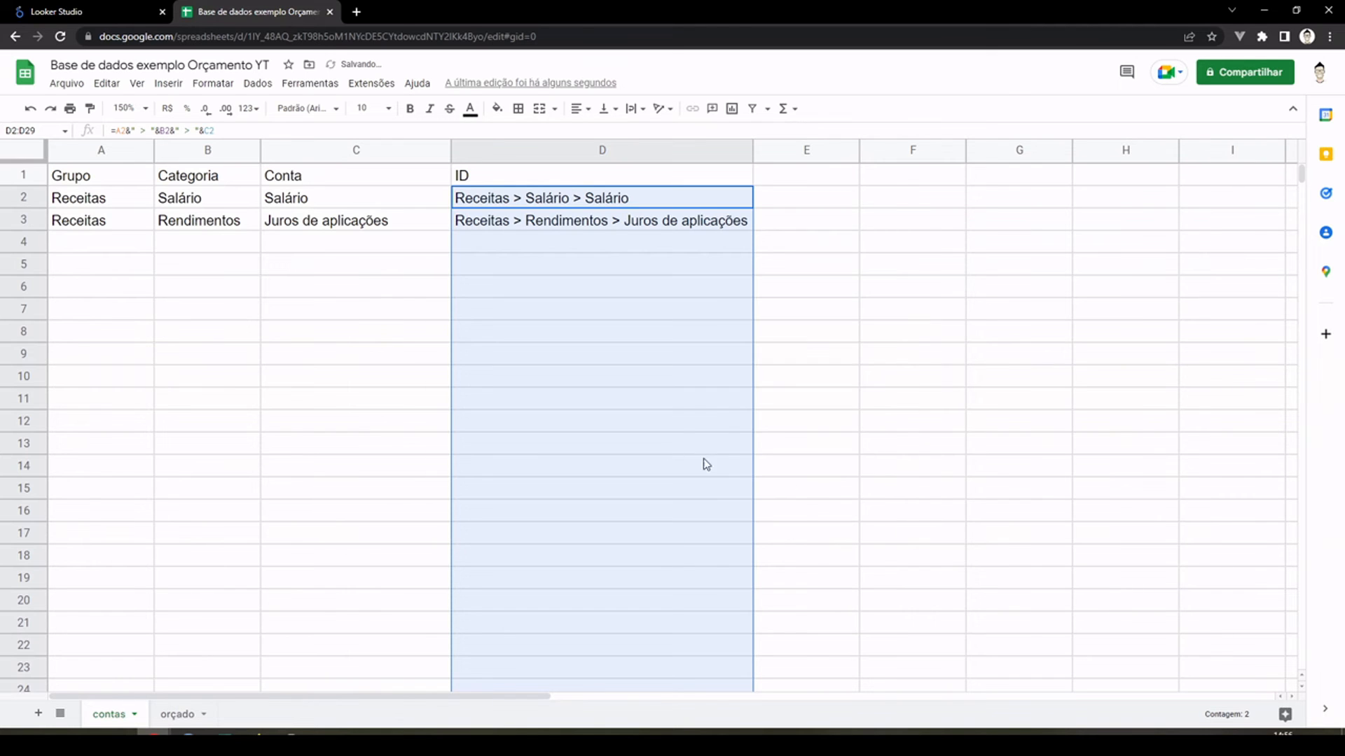
# Step: Check the account choices offered in cell A2 of the "orçado" sheet, without picking one
pyautogui.click(176, 715)
pyautogui.click(361, 447)
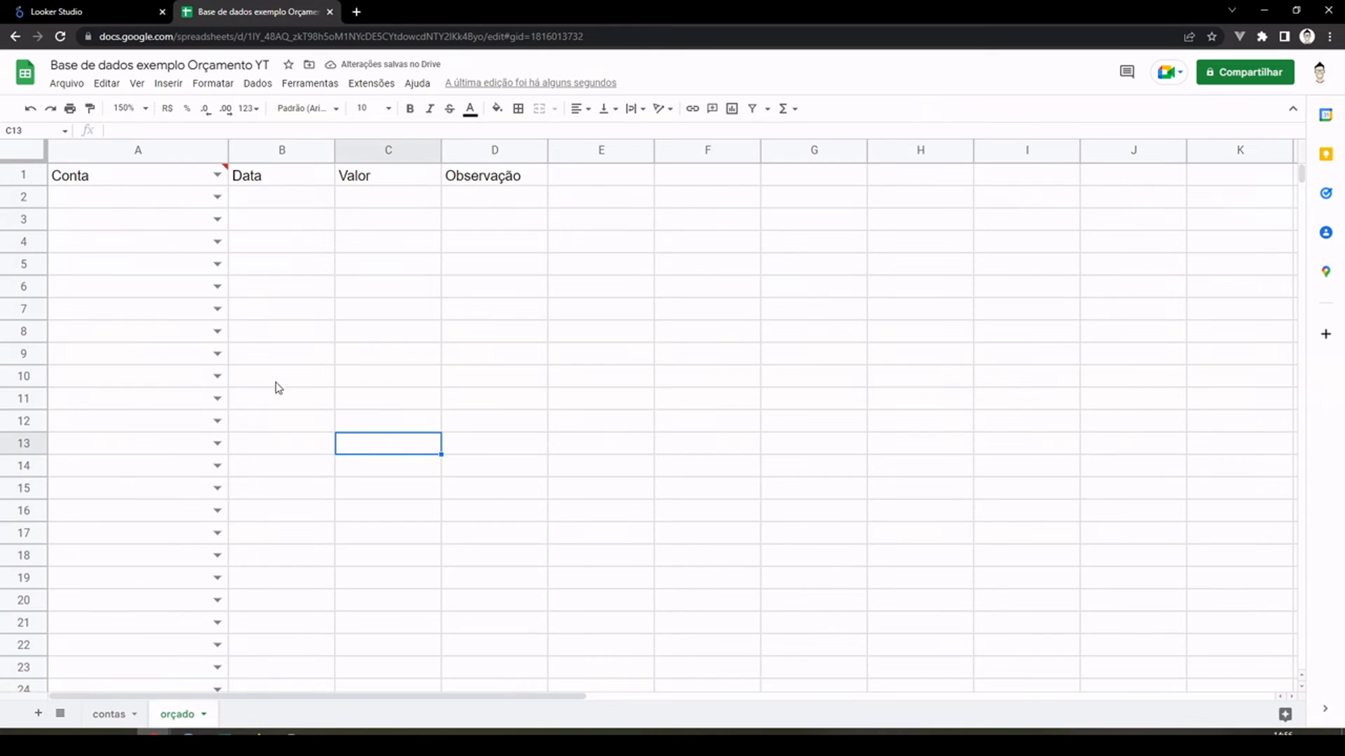
pyautogui.click(216, 198)
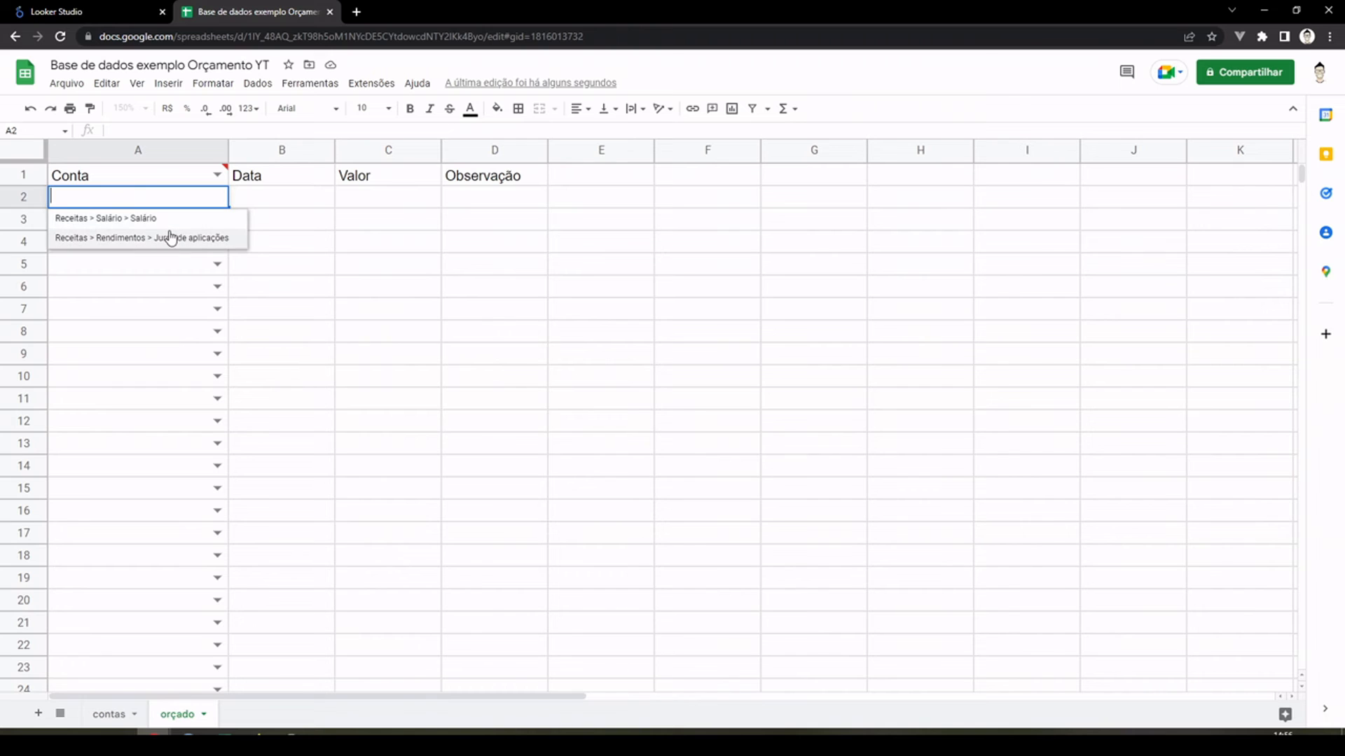
pyautogui.click(359, 226)
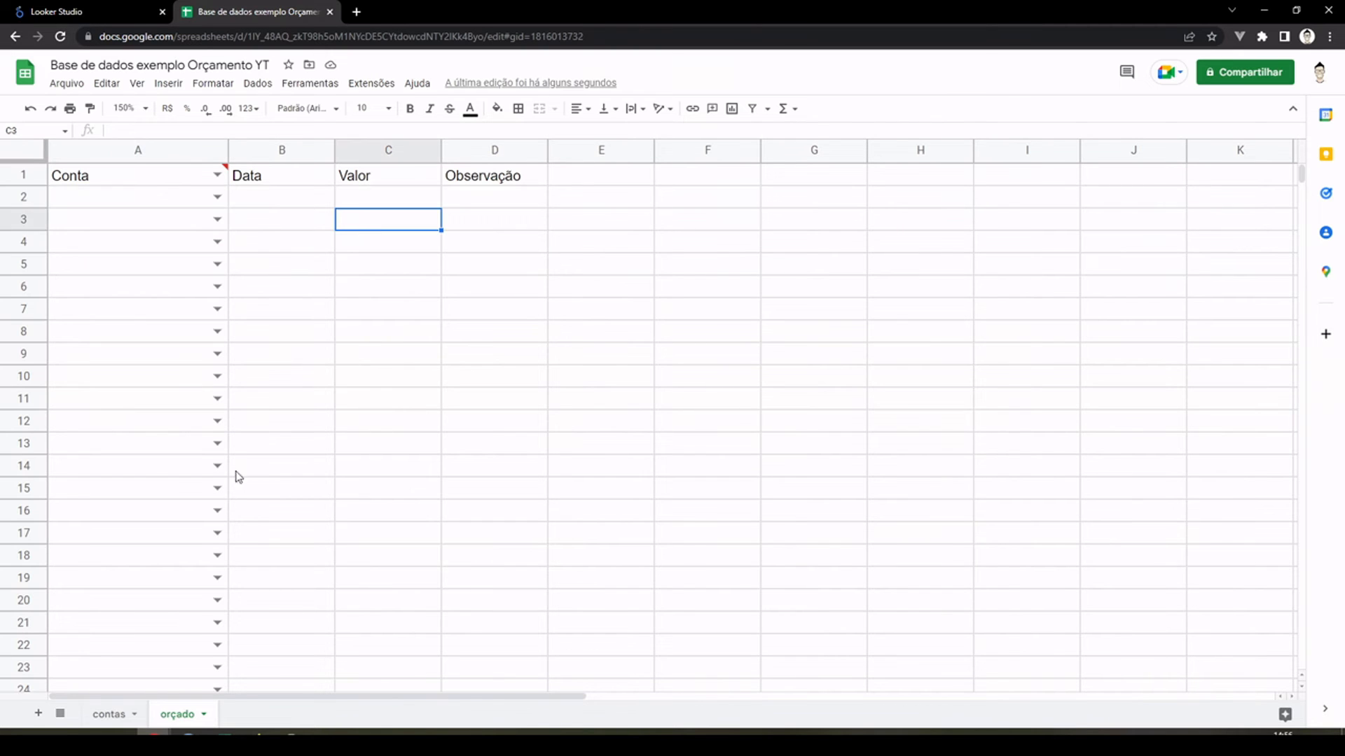
# Step: Paste the remaining copied accounts into A4:C8 of the "contas" sheet and extend the ID formula from D3 down to D8
pyautogui.click(119, 711)
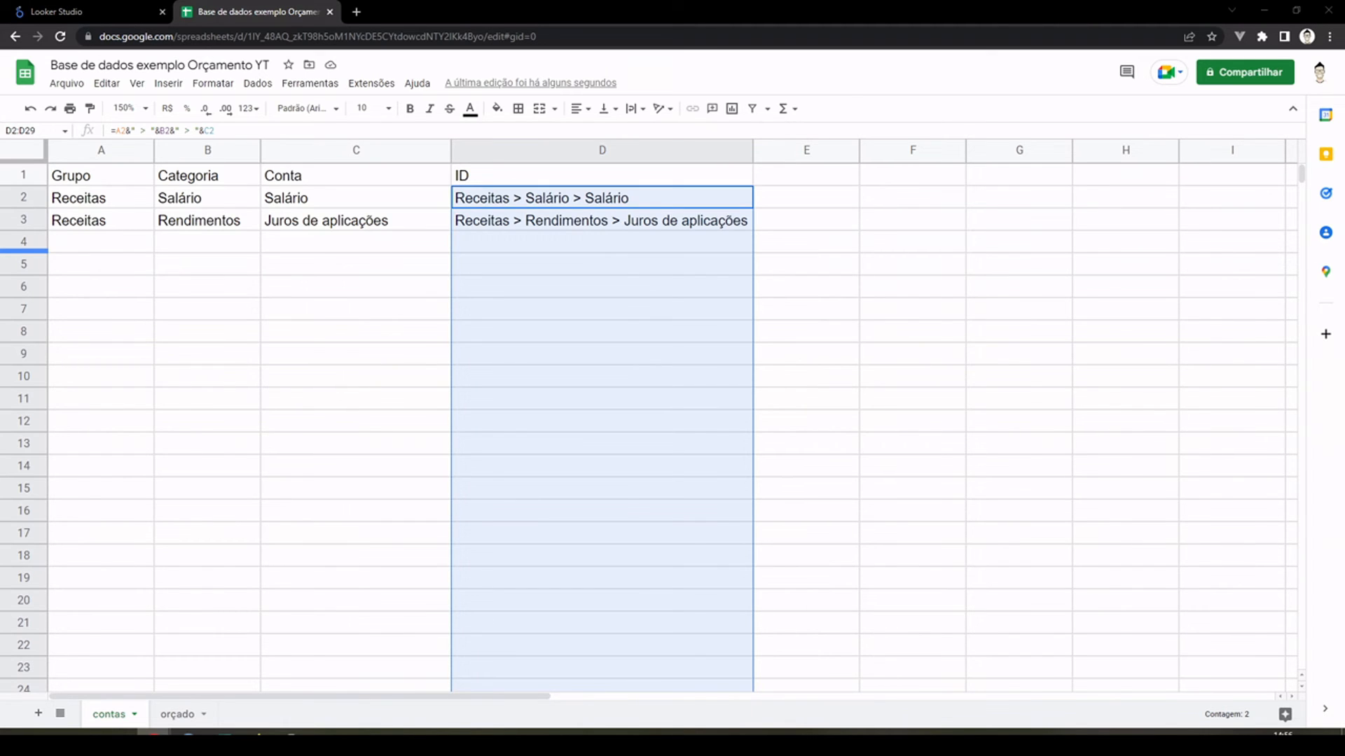
pyautogui.rightClick(120, 250)
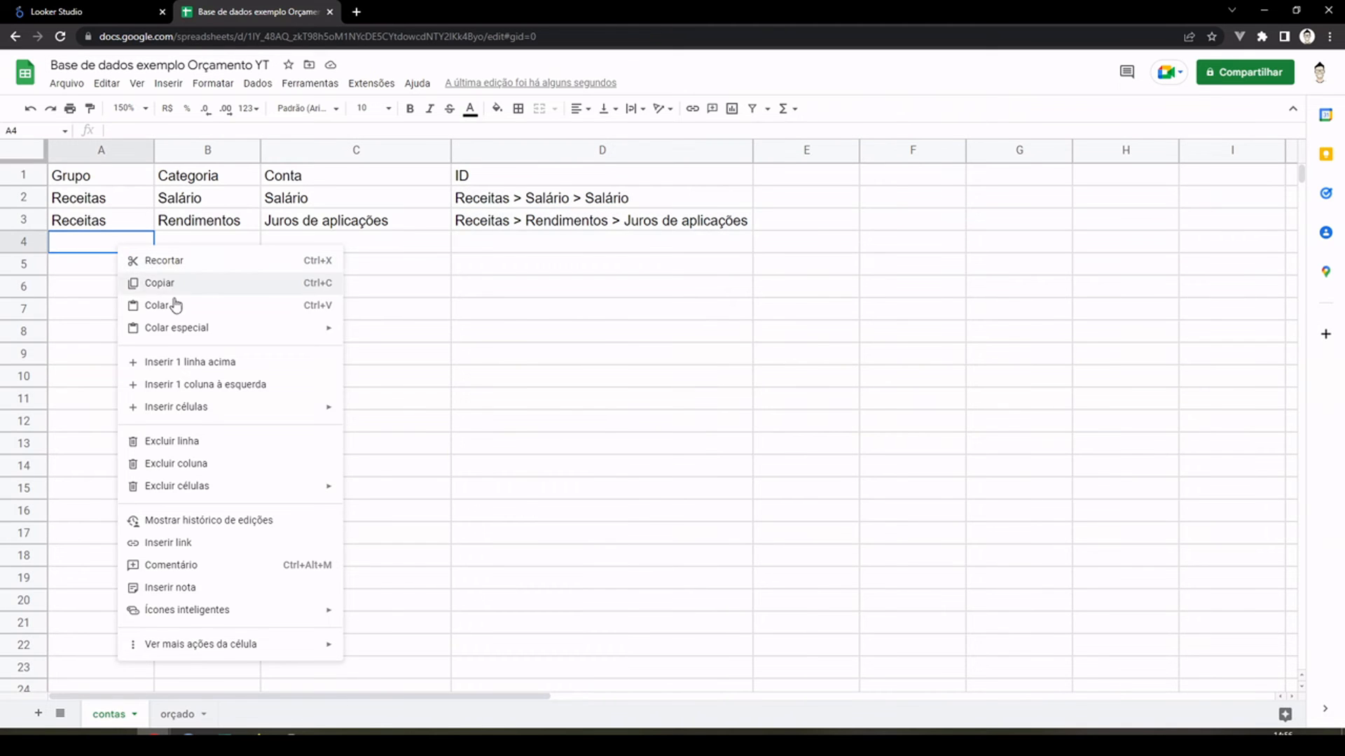
pyautogui.moveTo(185, 327)
pyautogui.click(404, 335)
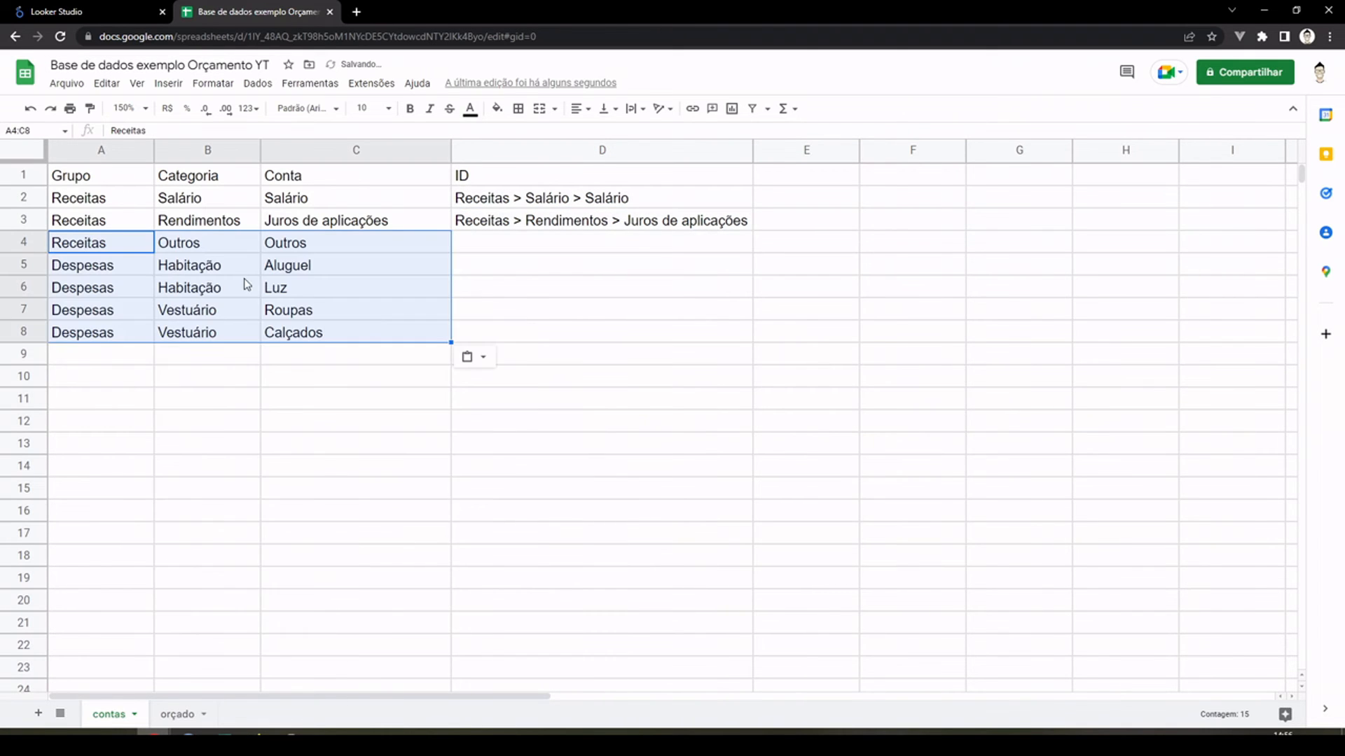
pyautogui.click(521, 228)
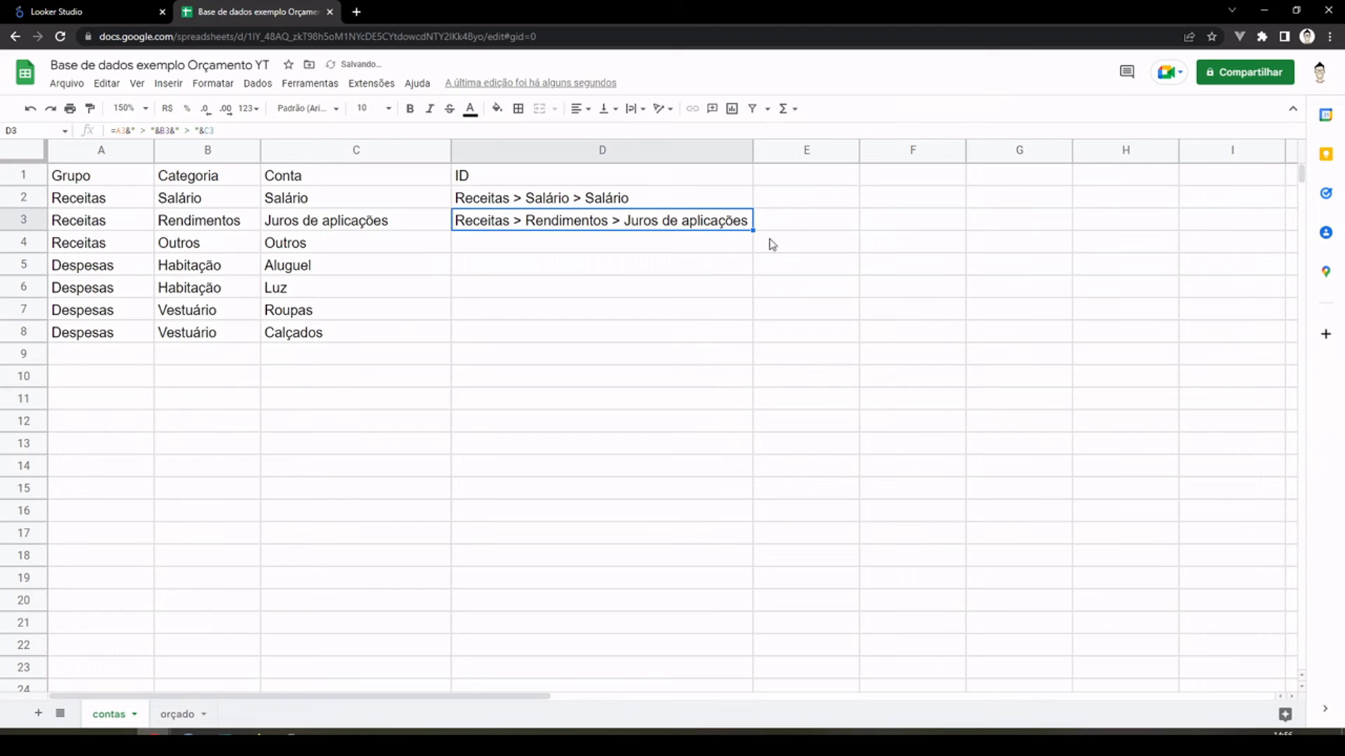
pyautogui.moveTo(753, 230); pyautogui.dragTo(755, 339)
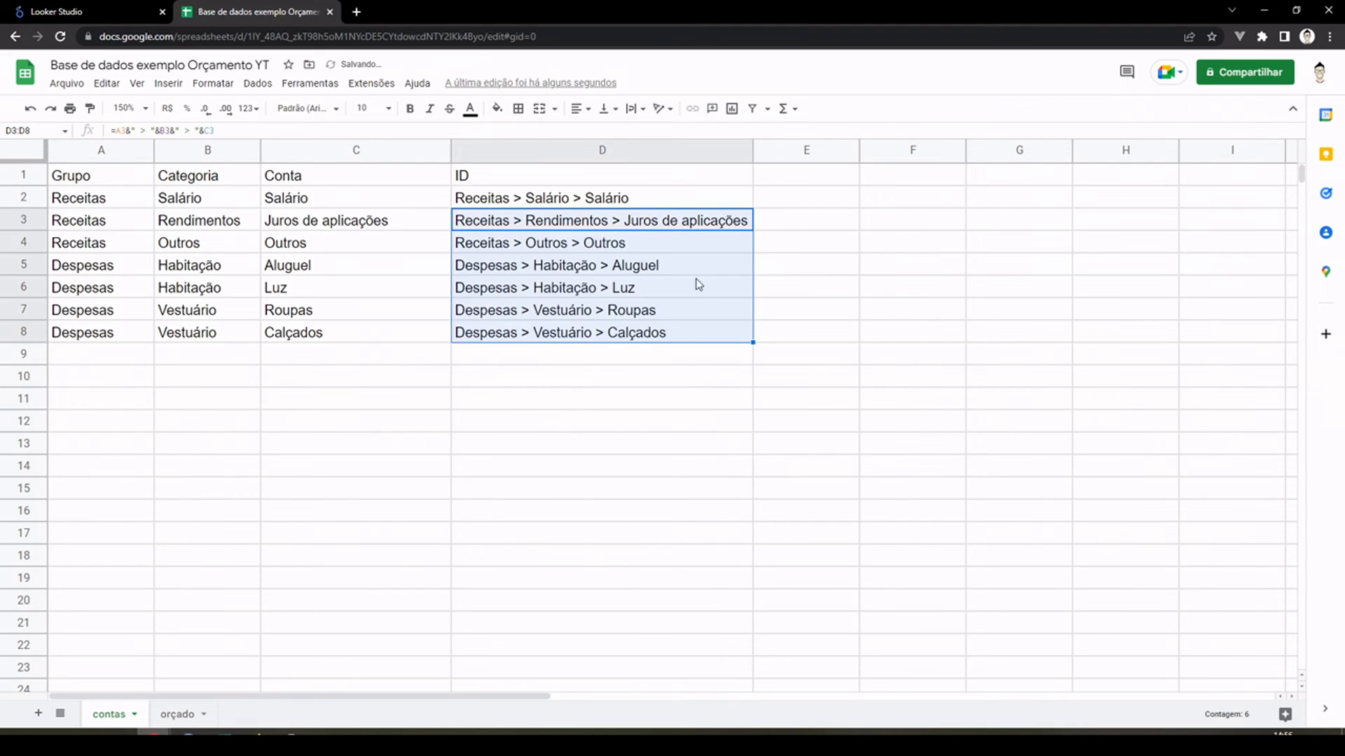
# Step: Check the account list of cell A2 in the "orçado" sheet for the newly added accounts
pyautogui.click(184, 714)
pyautogui.click(161, 199)
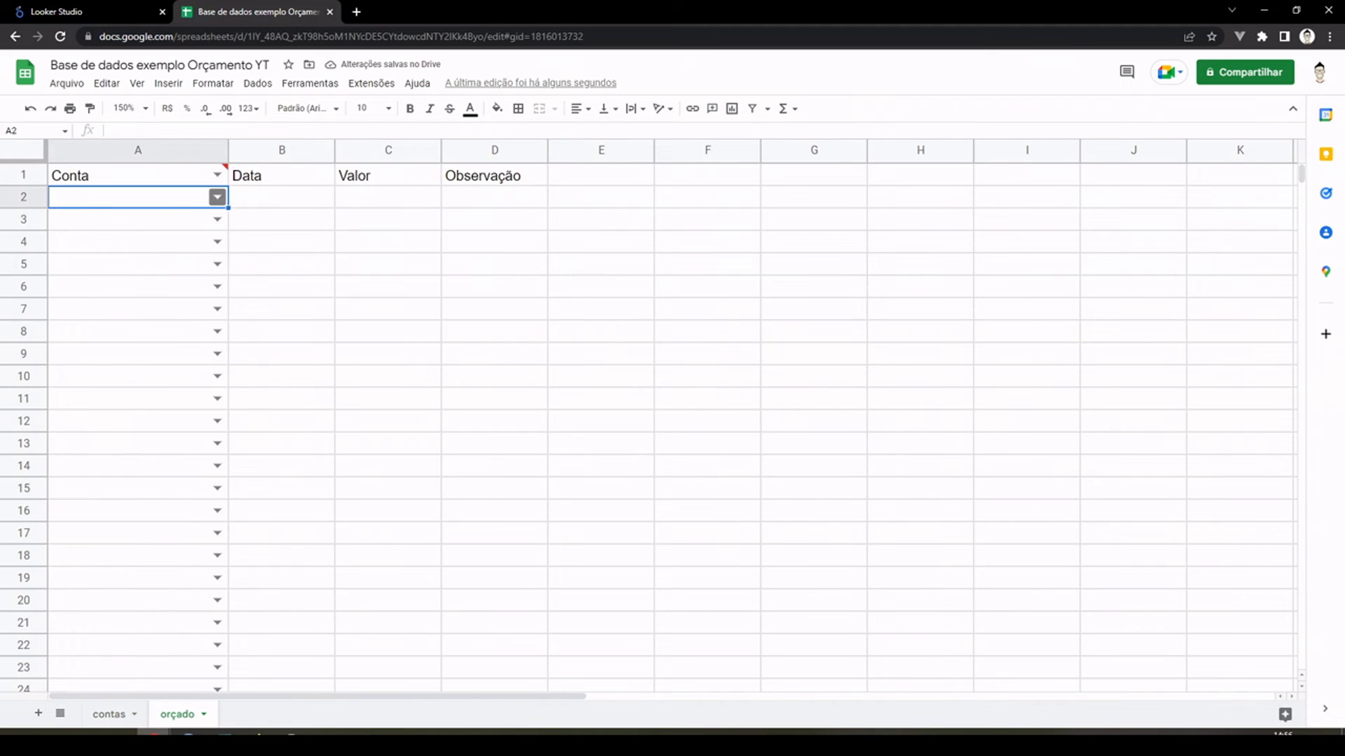
pyautogui.click(217, 198)
pyautogui.click(400, 356)
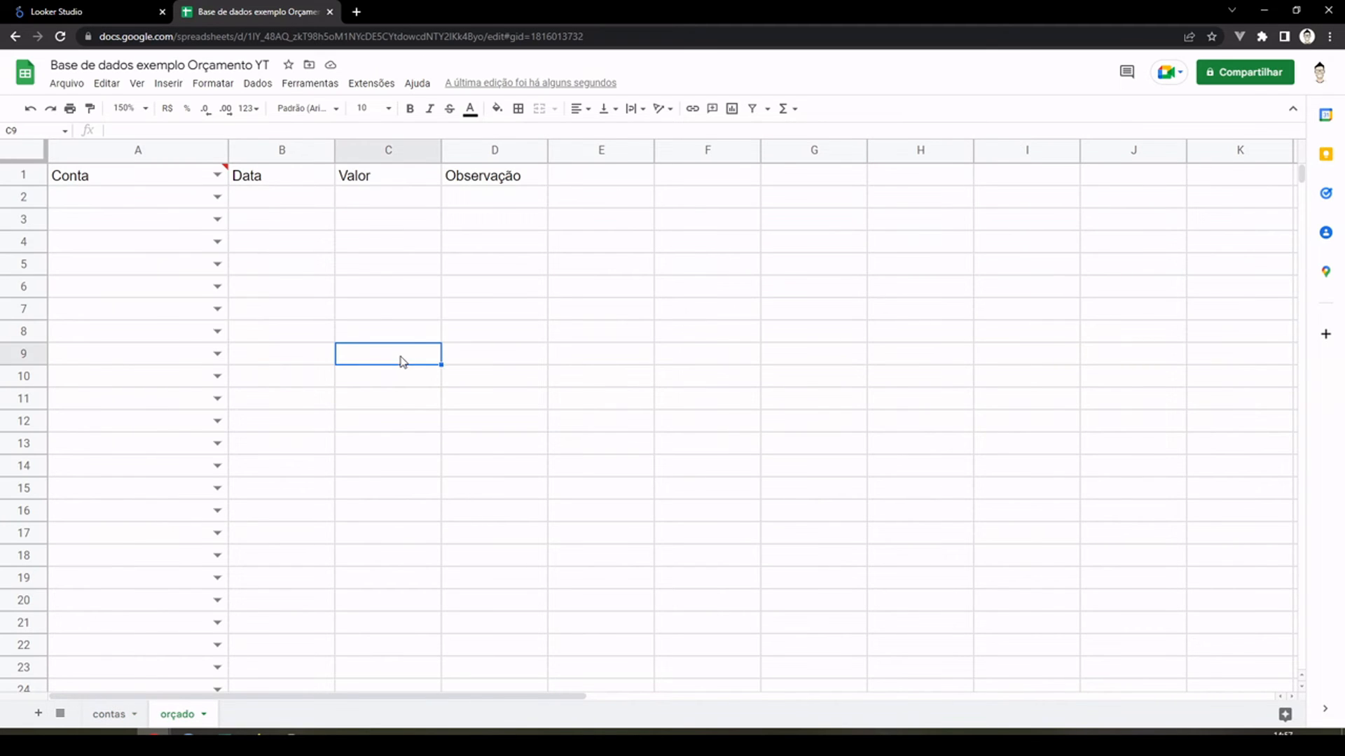
# Step: Try filtering the account list of cell A2 with the letters "s" and "dd", clearing each entry
pyautogui.click(140, 198)
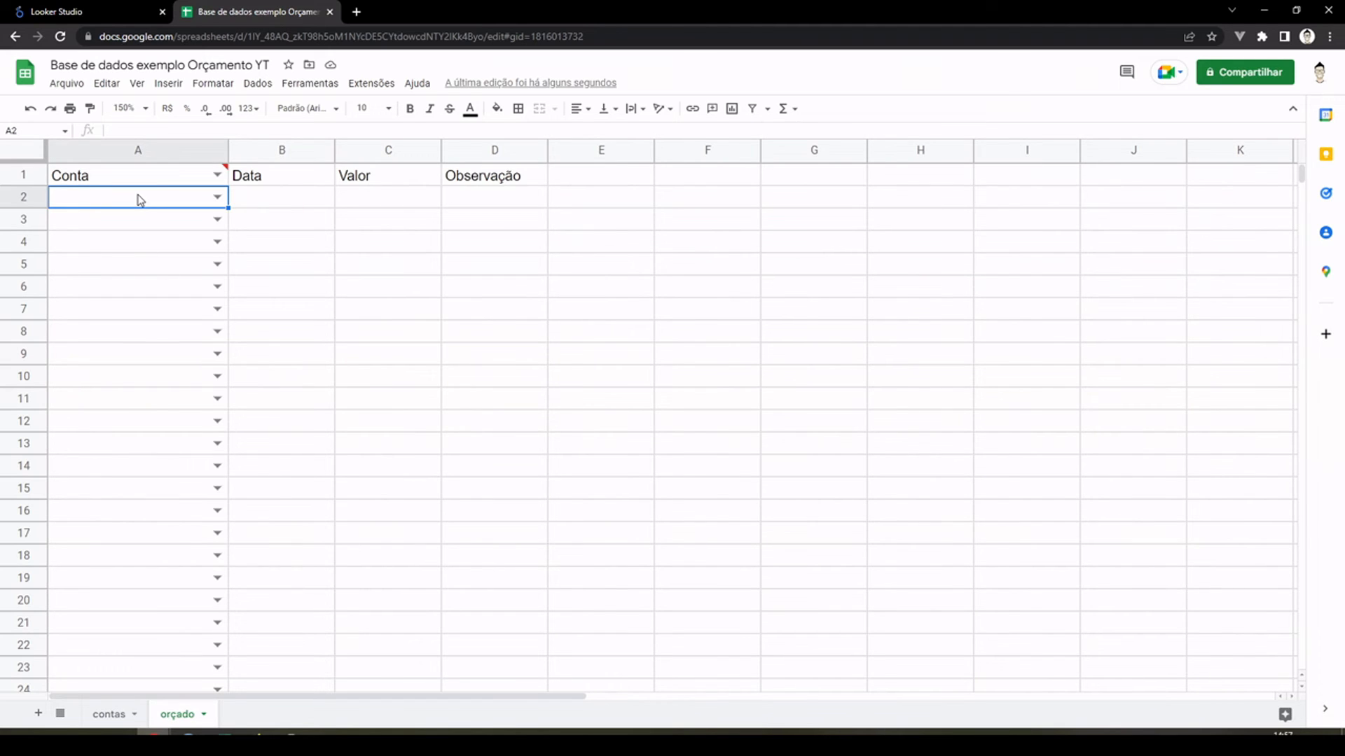
pyautogui.write('s')
pyautogui.press('BackSpace')
pyautogui.write('dd')
pyautogui.press('BackSpace')
pyautogui.press('BackSpace')
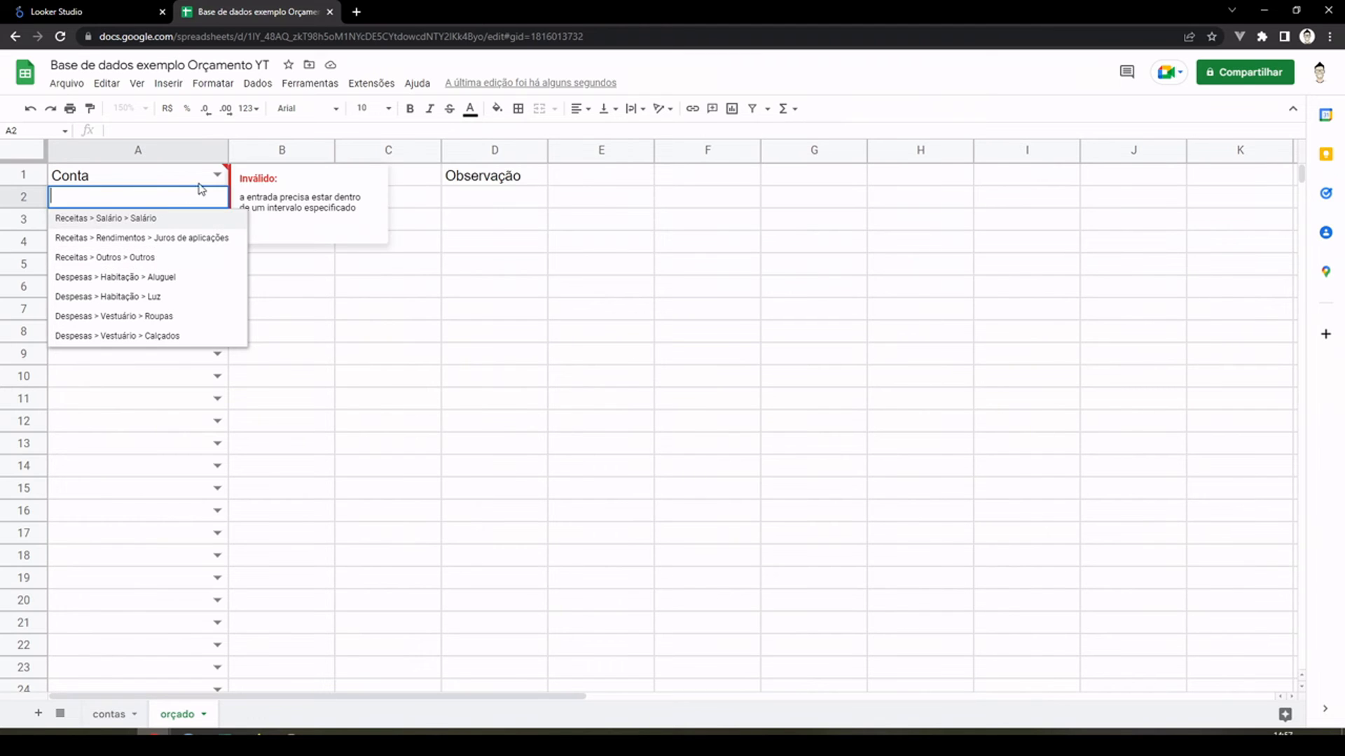
pyautogui.click(432, 334)
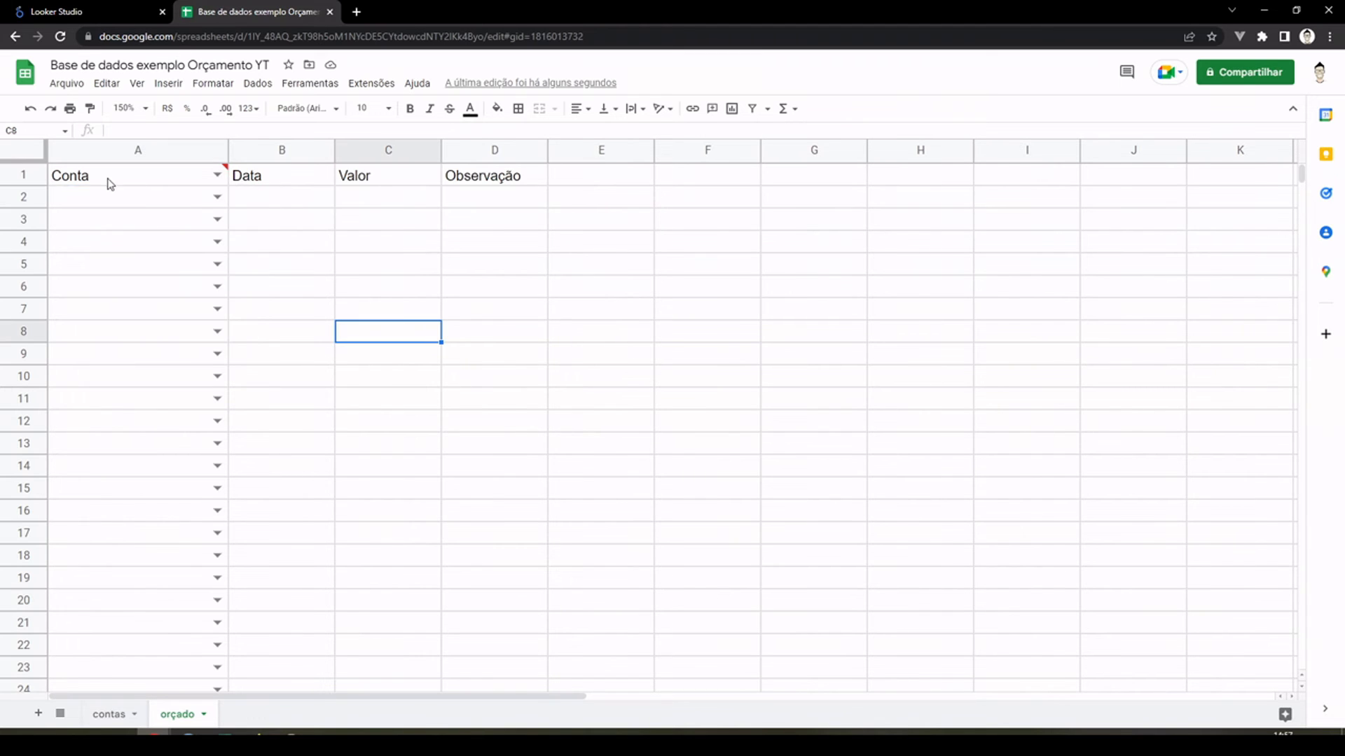
# Step: Examine the validation of the Conta header and cell A2 in the "orçado" sheet against the IDs in the "contas" sheet
pyautogui.click(133, 147)
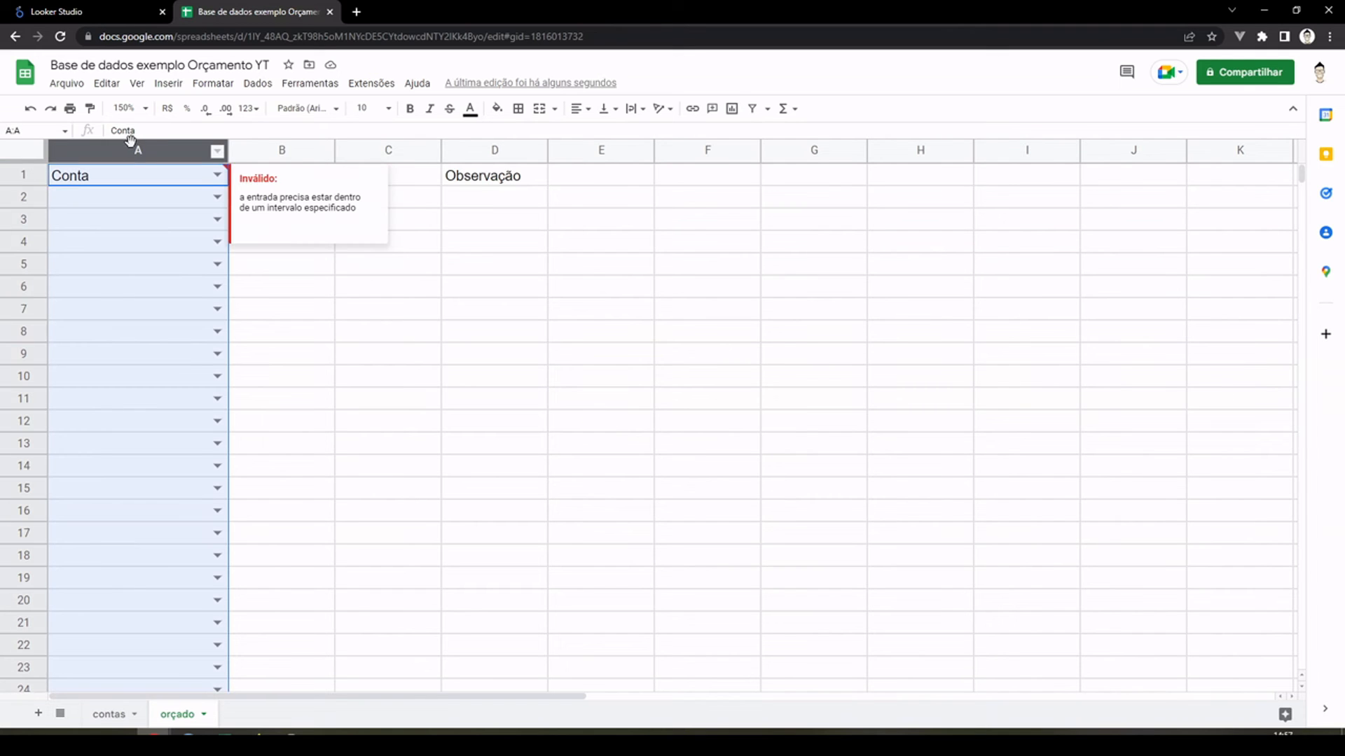
pyautogui.click(358, 308)
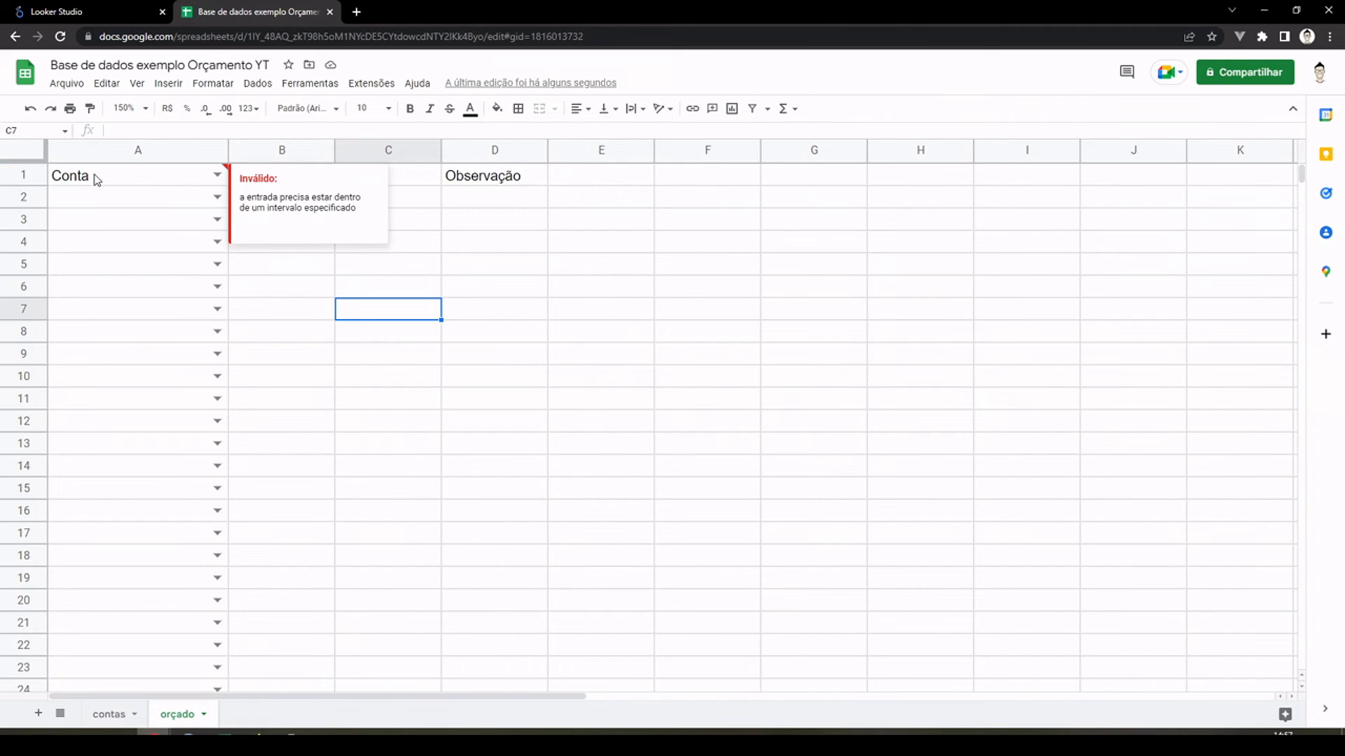
pyautogui.click(110, 716)
pyautogui.click(572, 404)
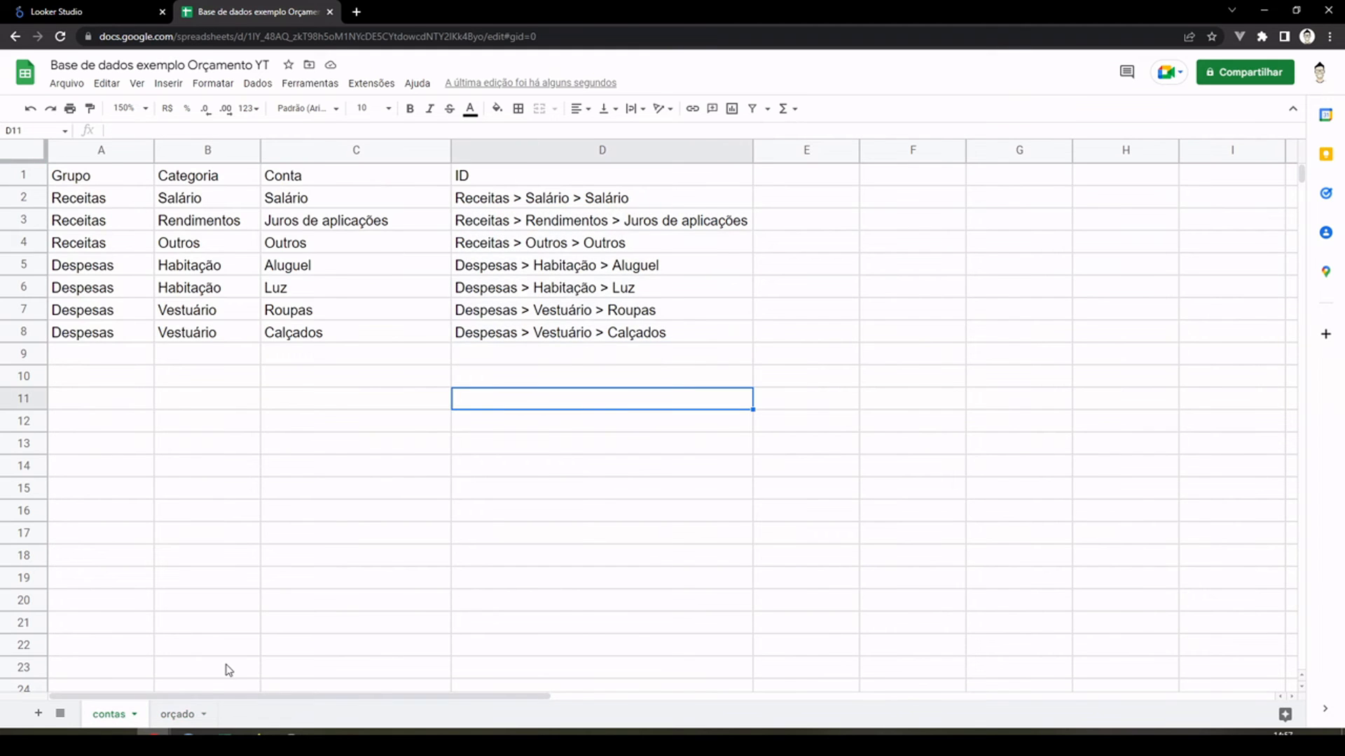
pyautogui.click(179, 714)
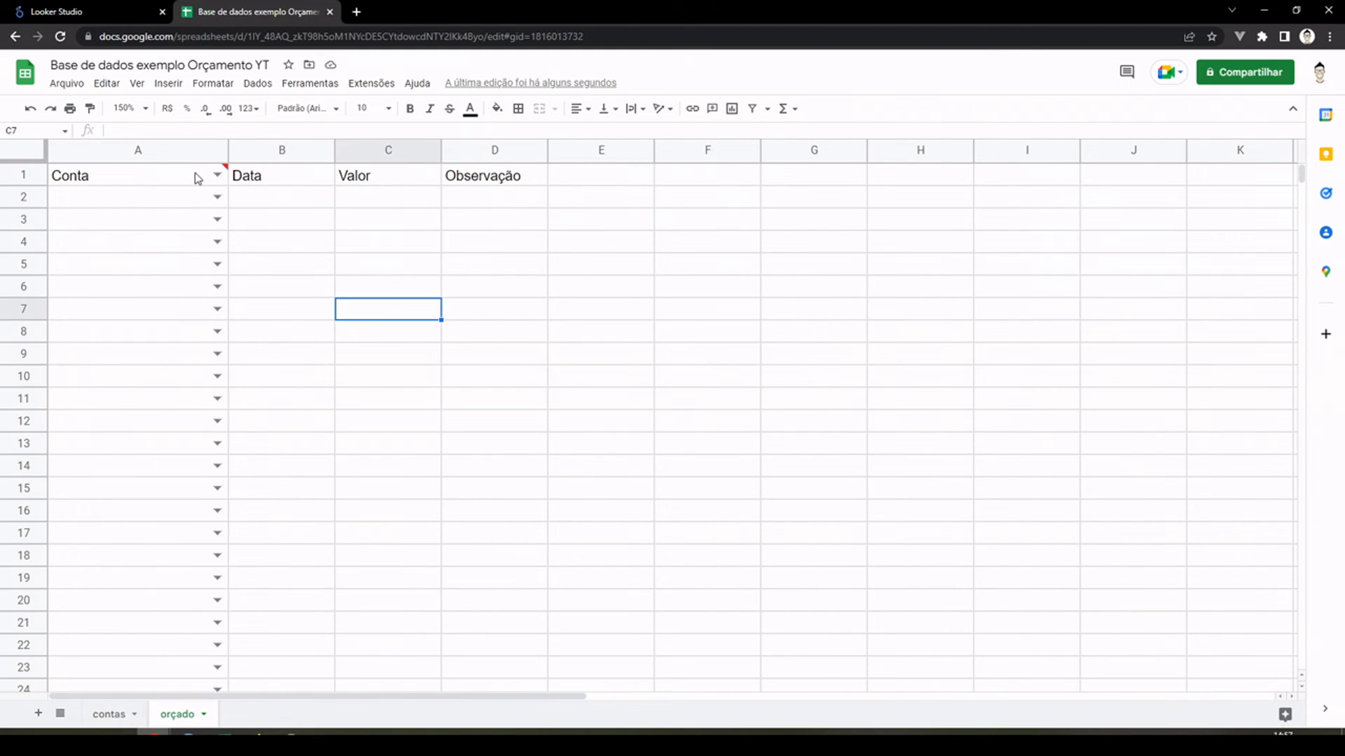
pyautogui.click(140, 176)
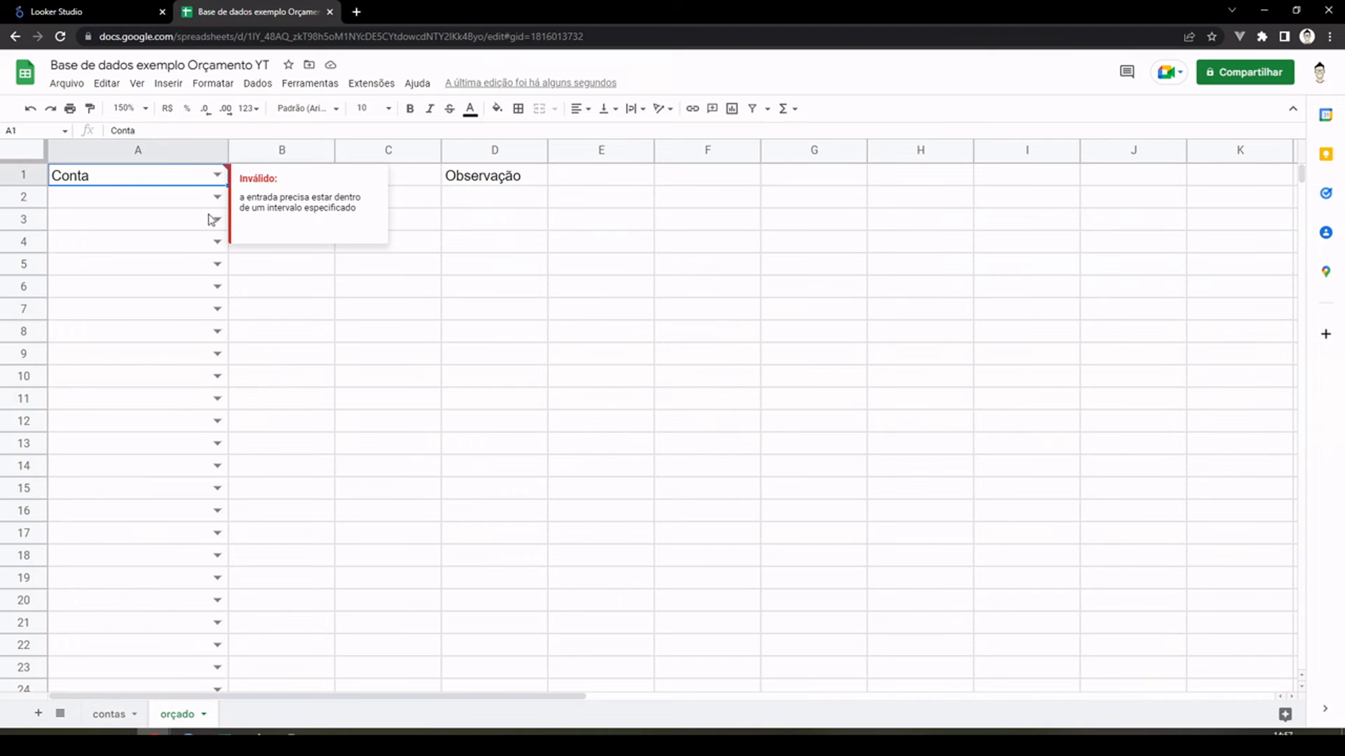
pyautogui.click(345, 315)
pyautogui.click(21, 172)
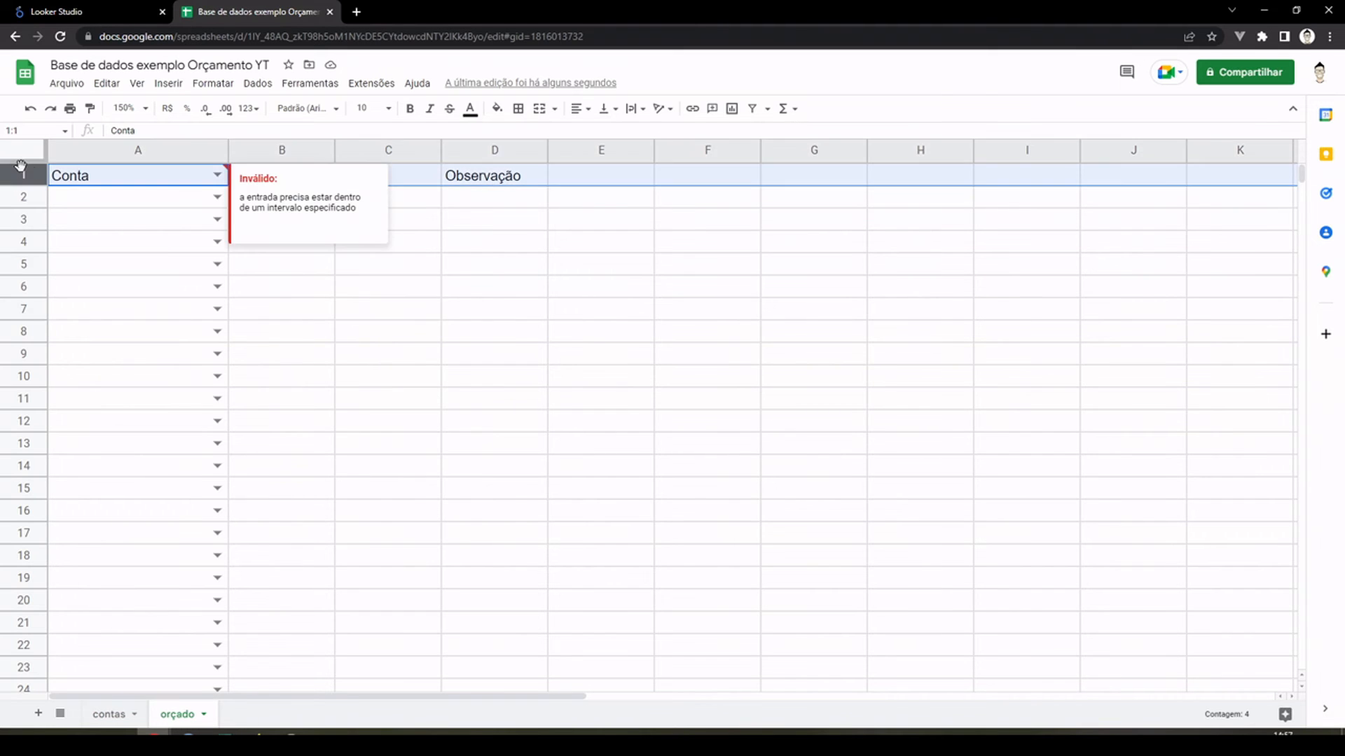
pyautogui.click(491, 335)
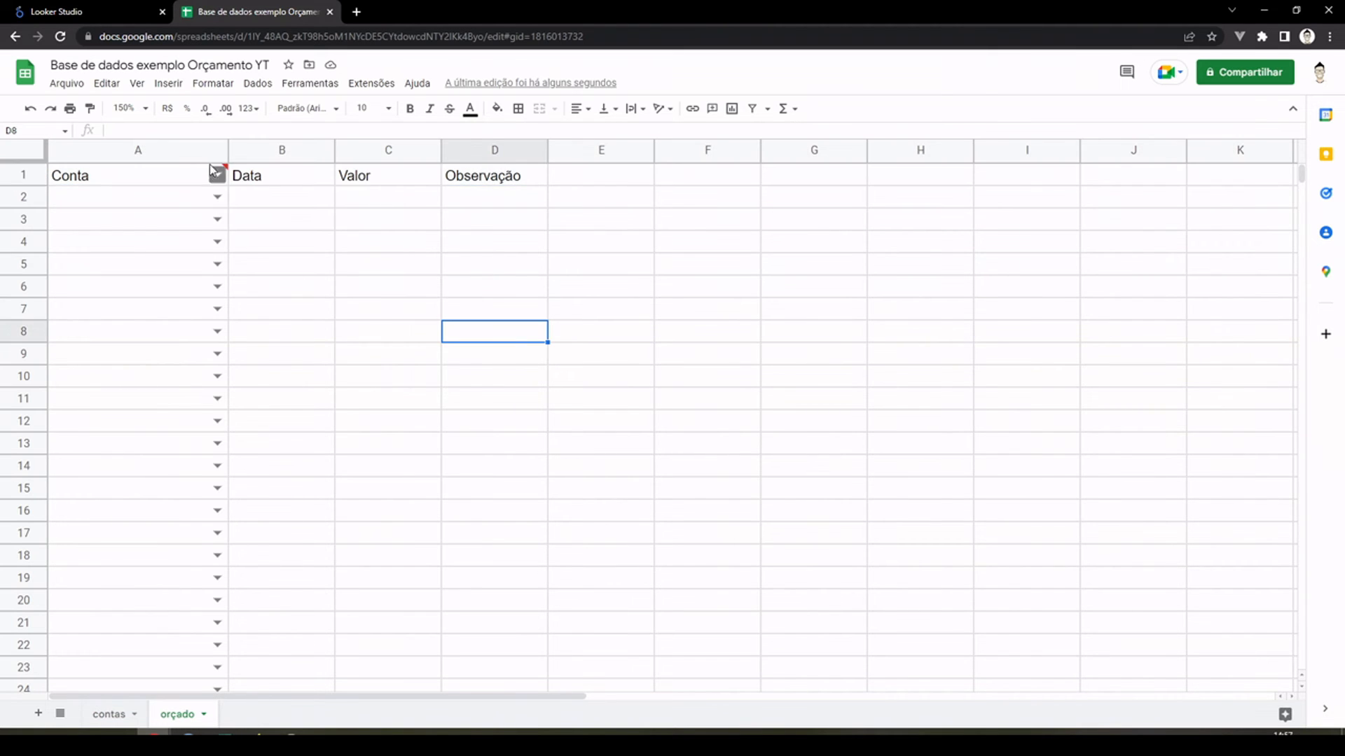
pyautogui.click(292, 271)
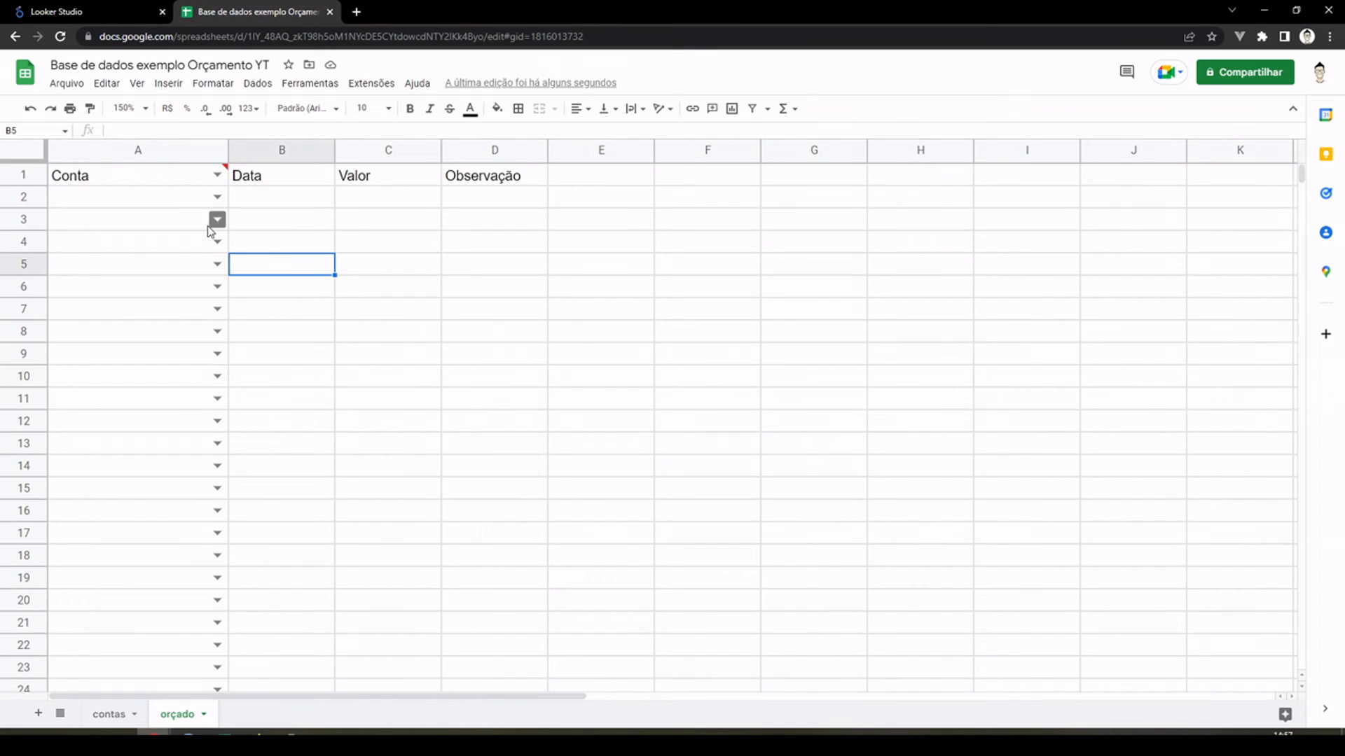
pyautogui.click(217, 197)
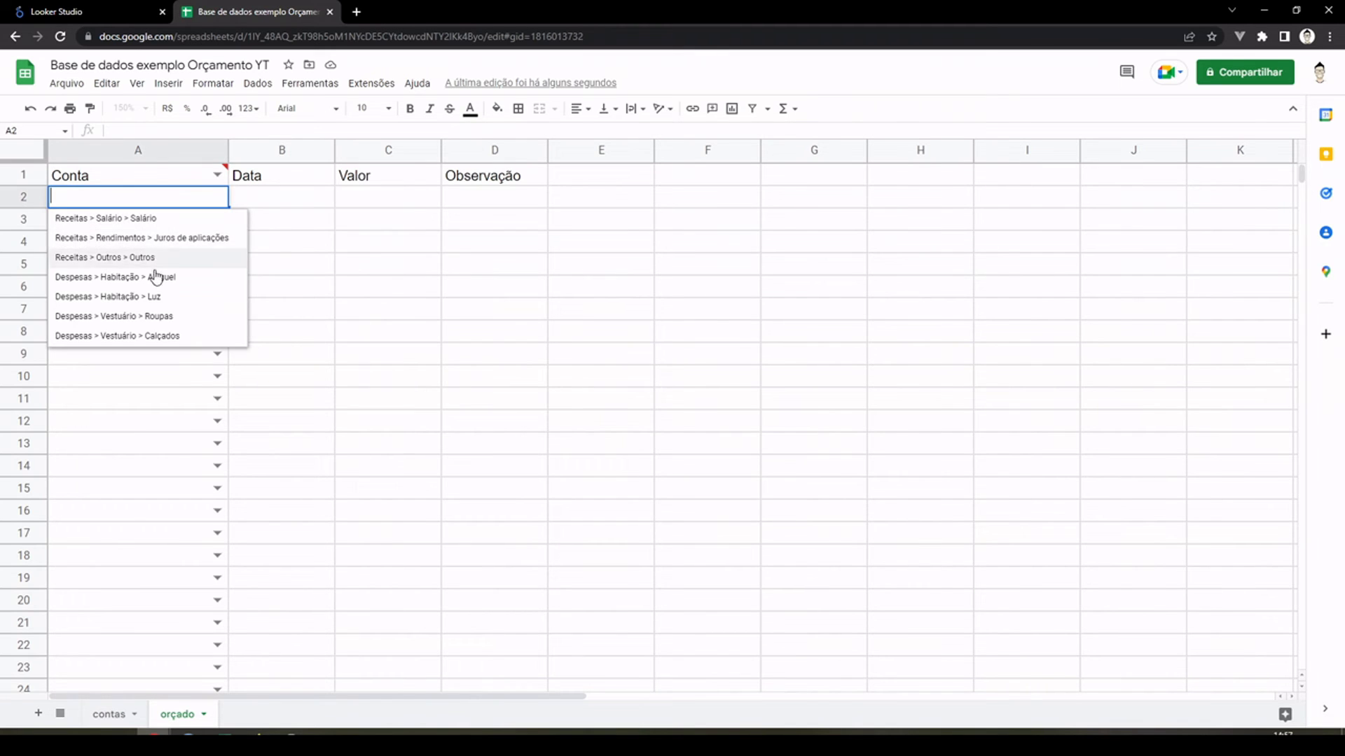
pyautogui.click(294, 250)
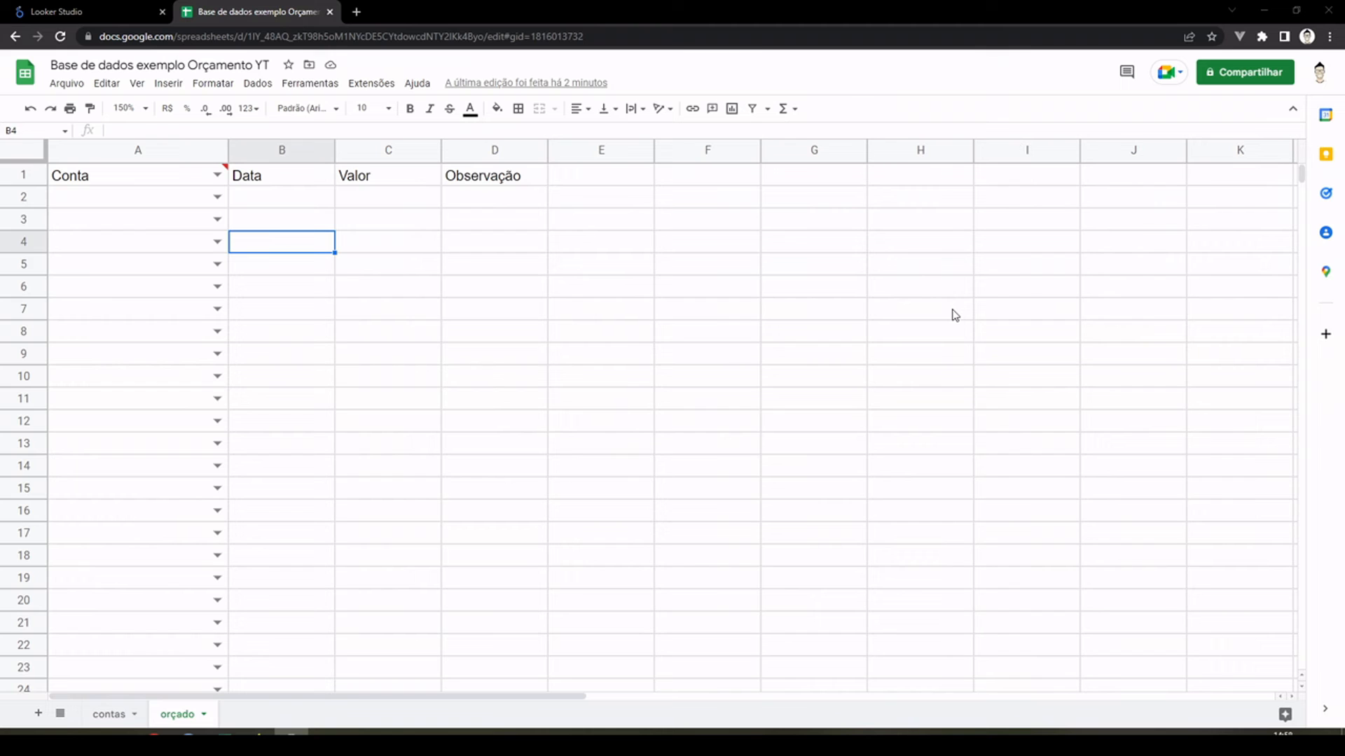
# Step: Apply the "Data" number format to the whole Data column of the "orçado" sheet
pyautogui.click(290, 149)
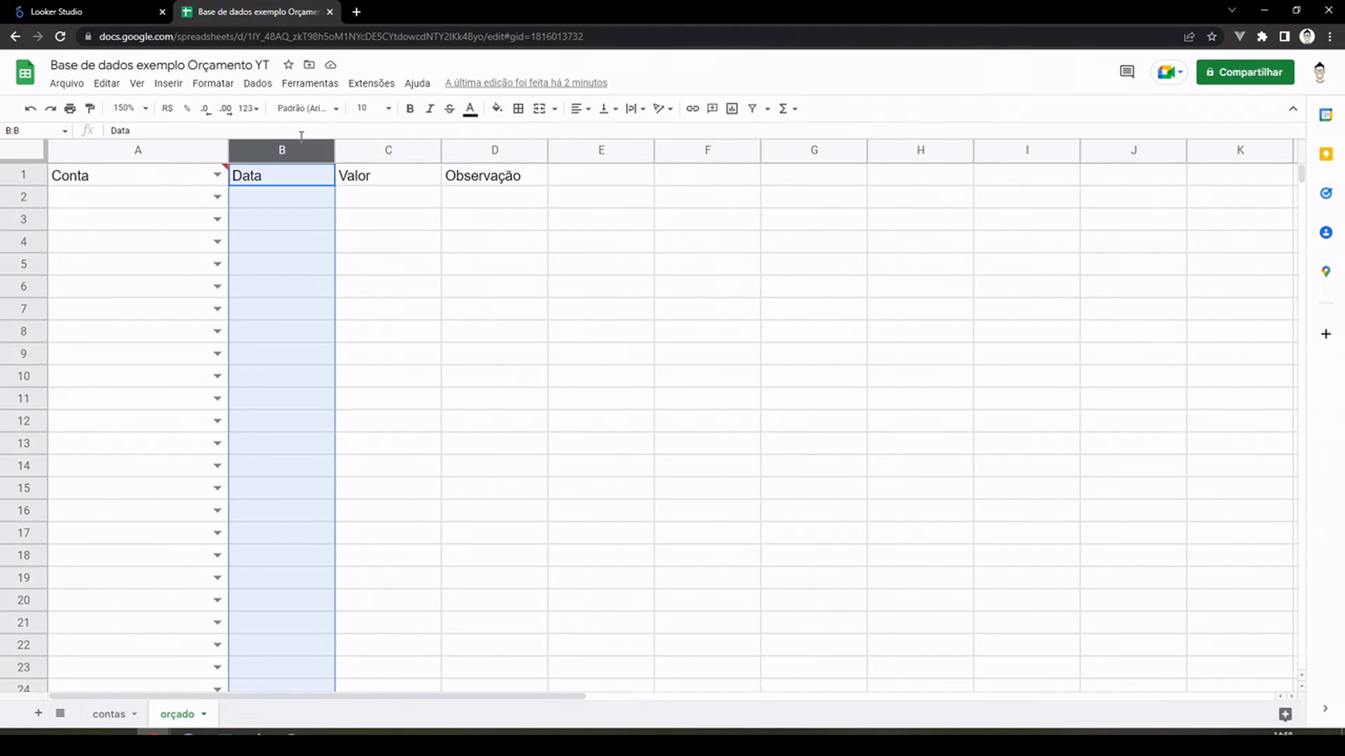
pyautogui.click(249, 108)
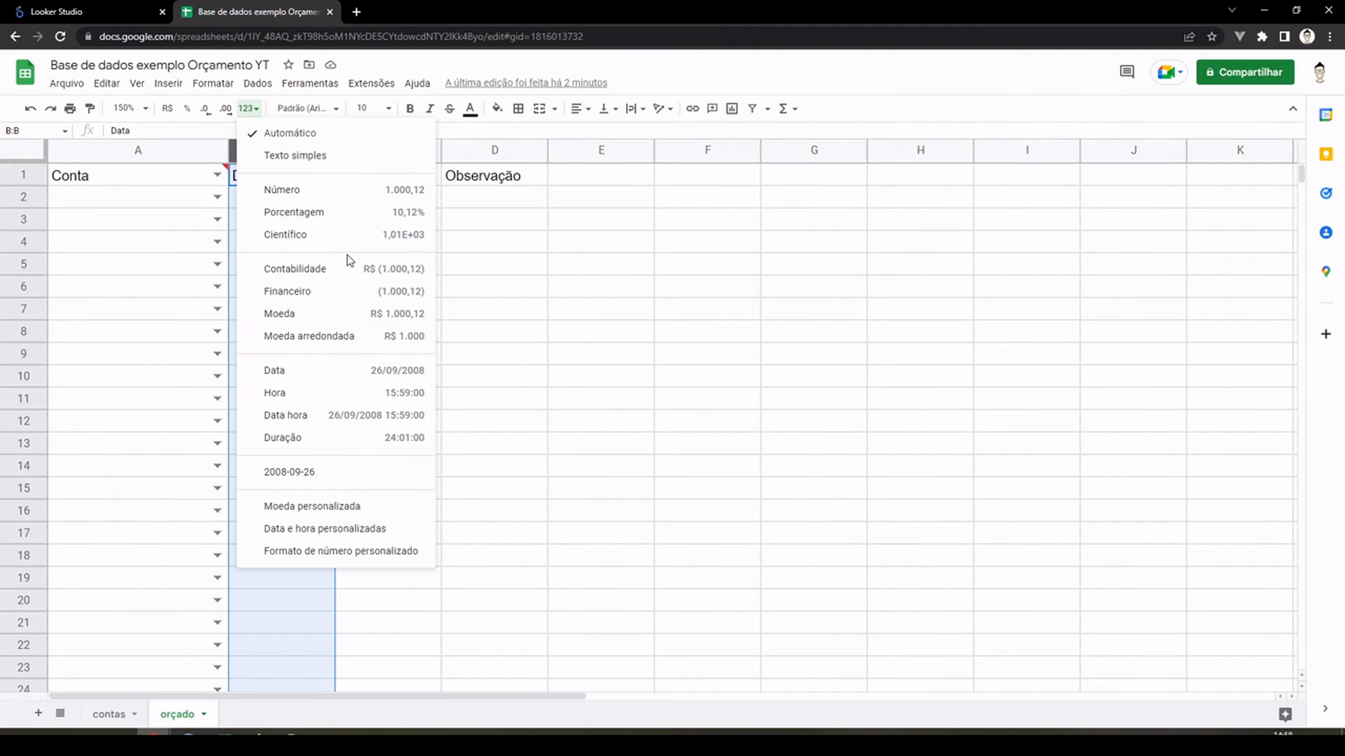
pyautogui.click(348, 379)
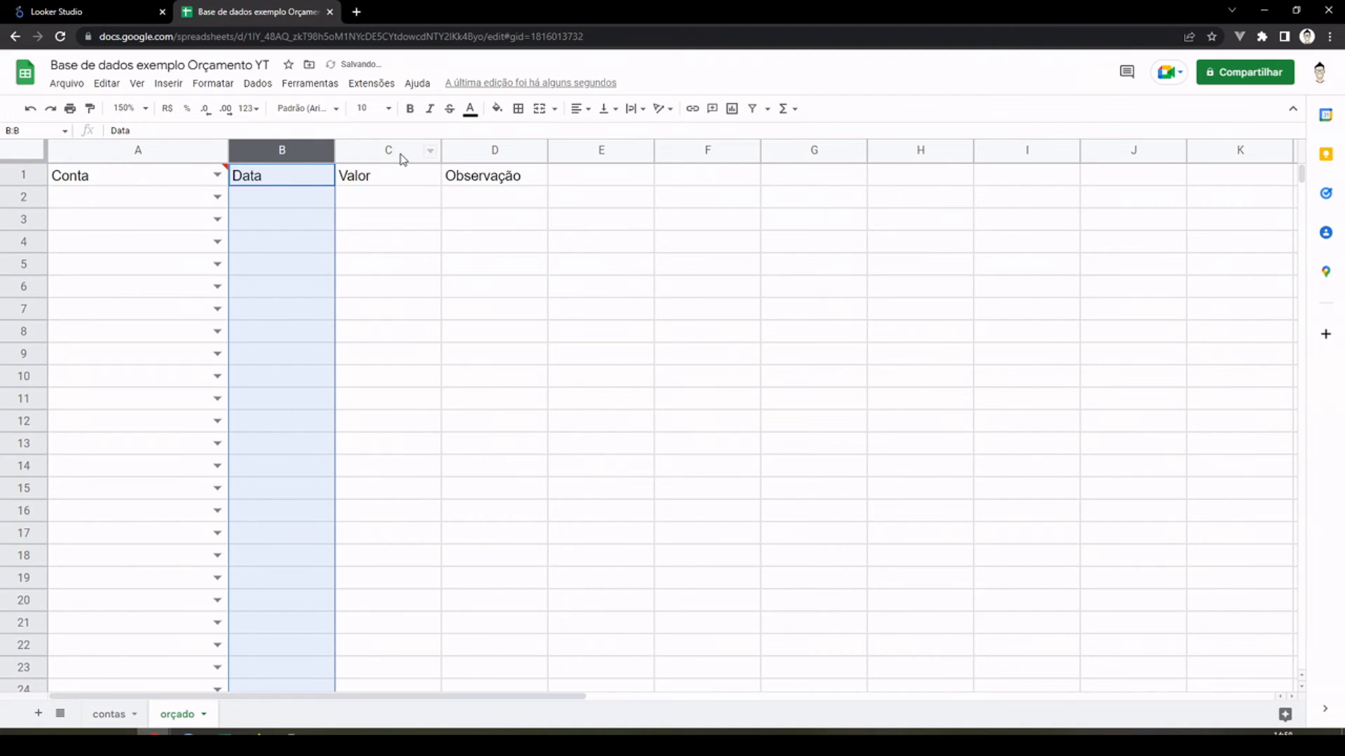
# Step: Apply the R$ currency format to the whole Valor column of the "orçado" sheet
pyautogui.click(402, 155)
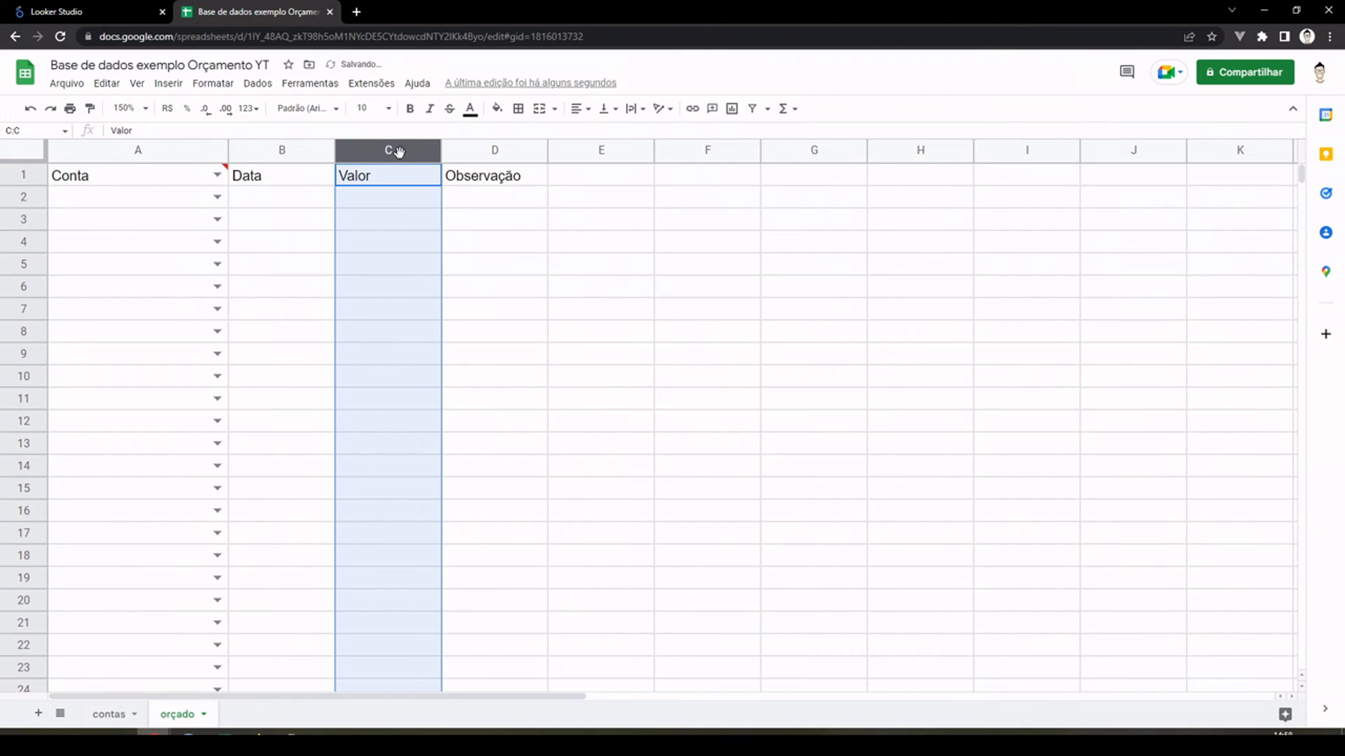
pyautogui.click(252, 109)
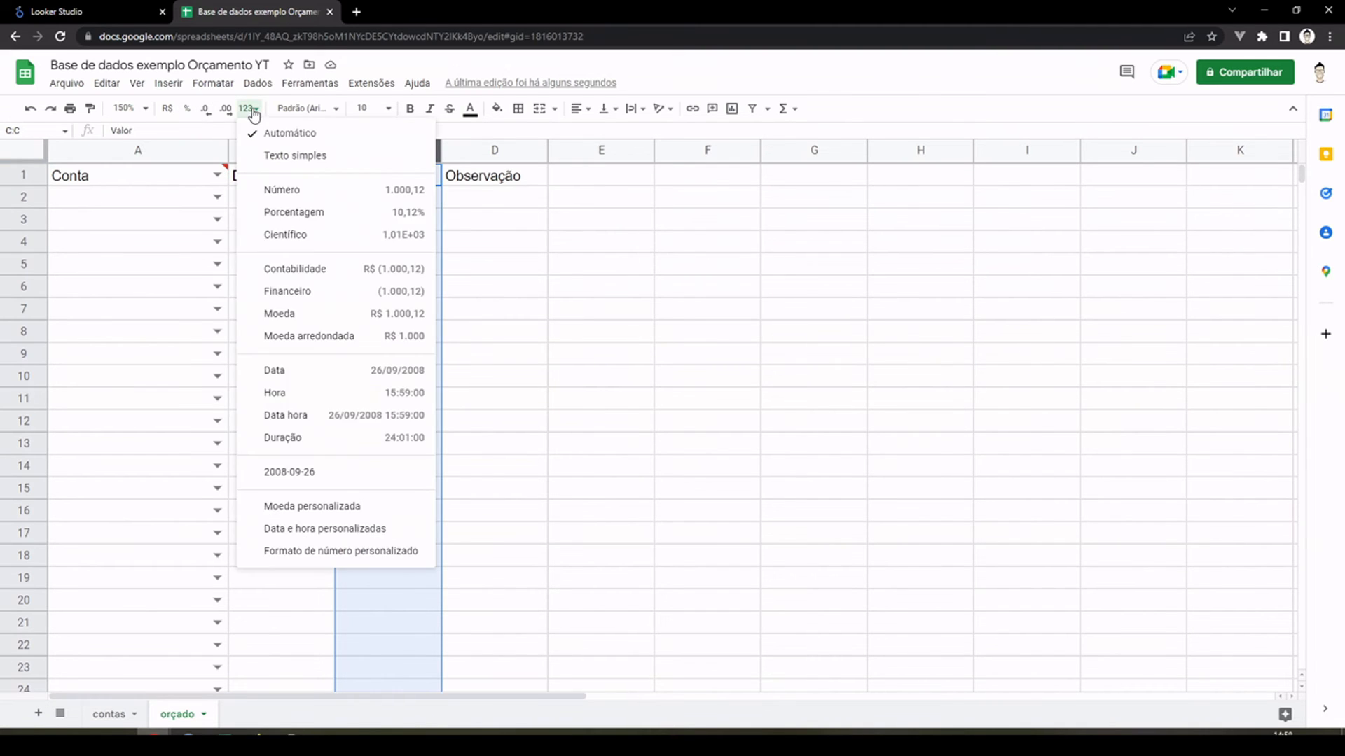
pyautogui.click(252, 109)
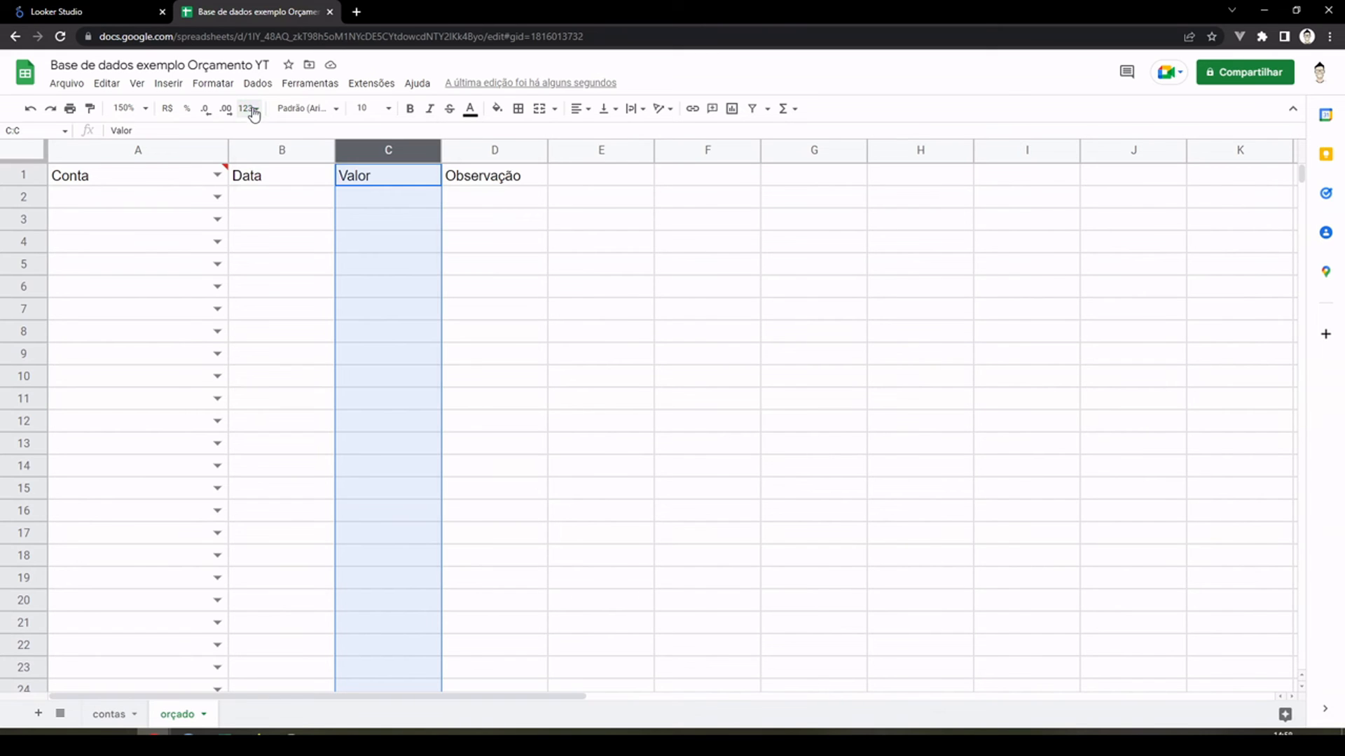
pyautogui.click(168, 110)
pyautogui.click(325, 206)
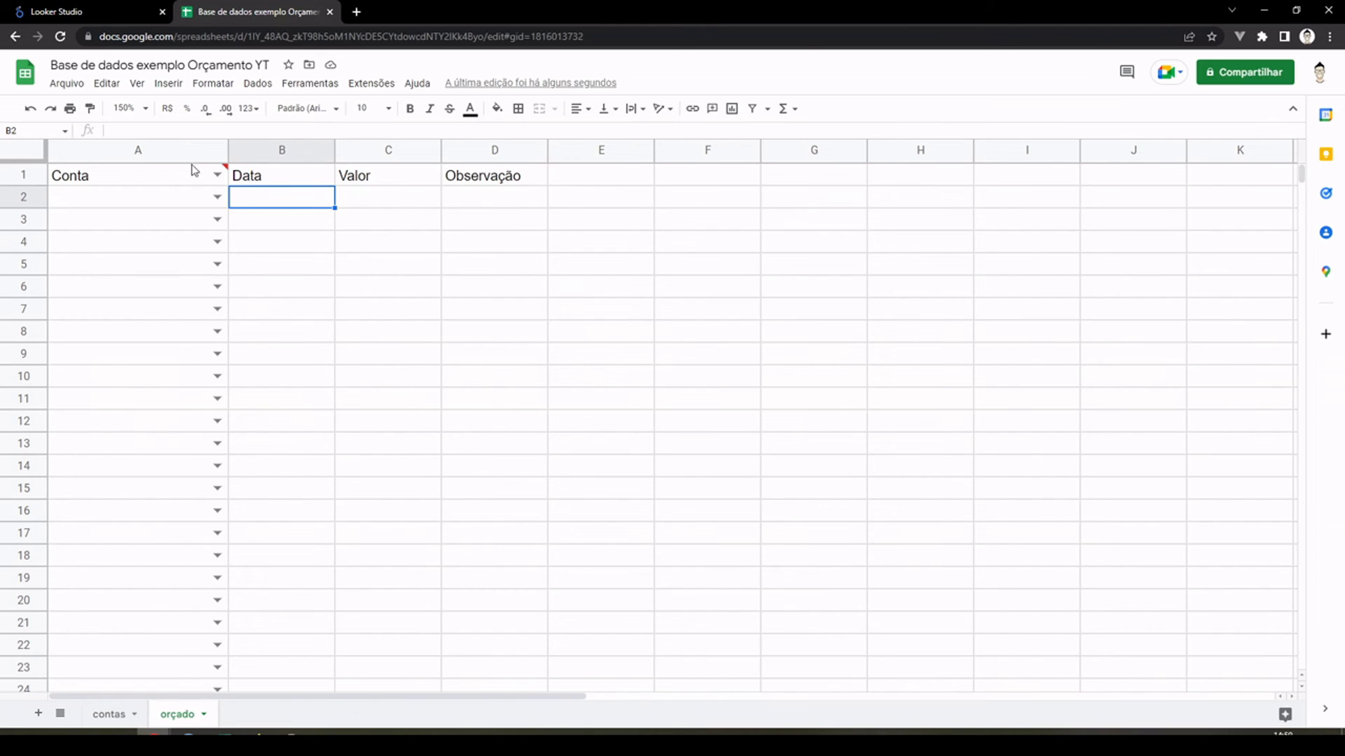
# Step: Copy the account IDs in D2:D8 of the "contas" sheet
pyautogui.click(196, 202)
pyautogui.click(287, 206)
pyautogui.click(113, 715)
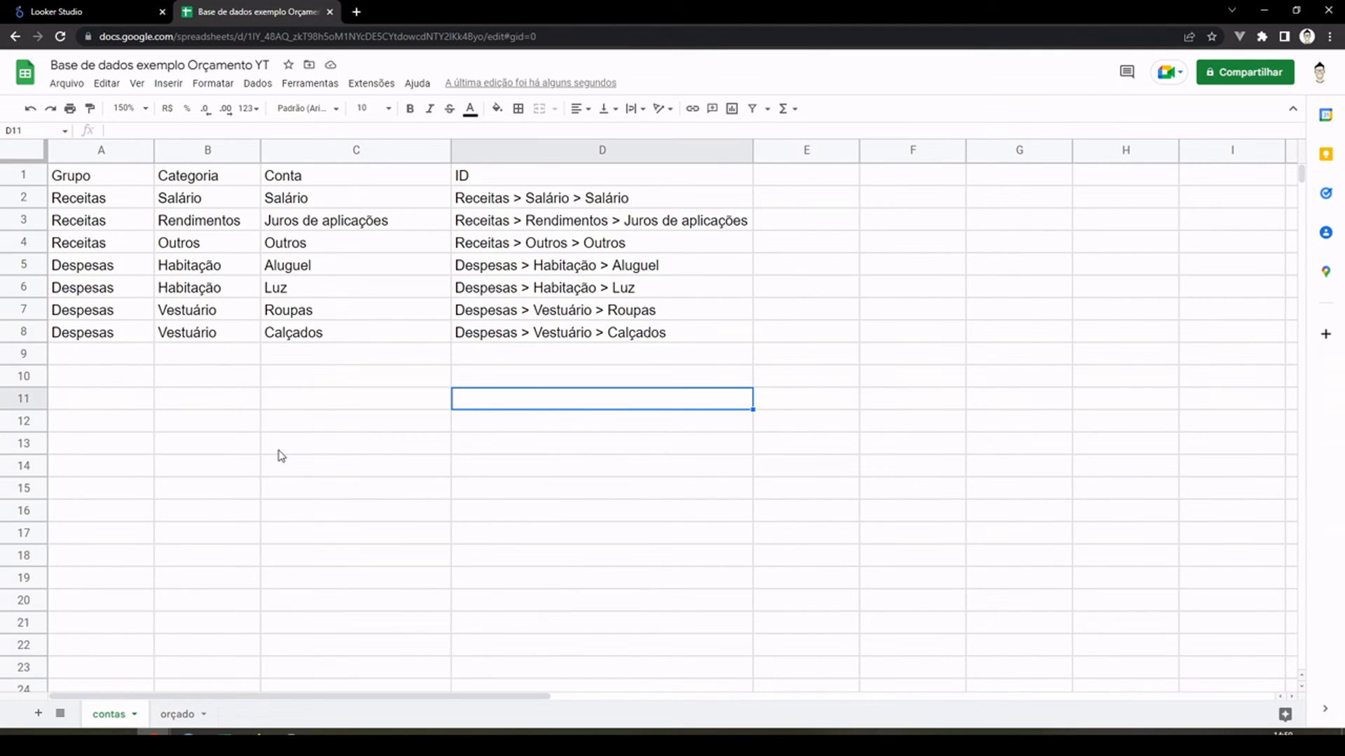
pyautogui.moveTo(566, 204); pyautogui.dragTo(576, 331)
pyautogui.hotkey('ctrl', 'c')
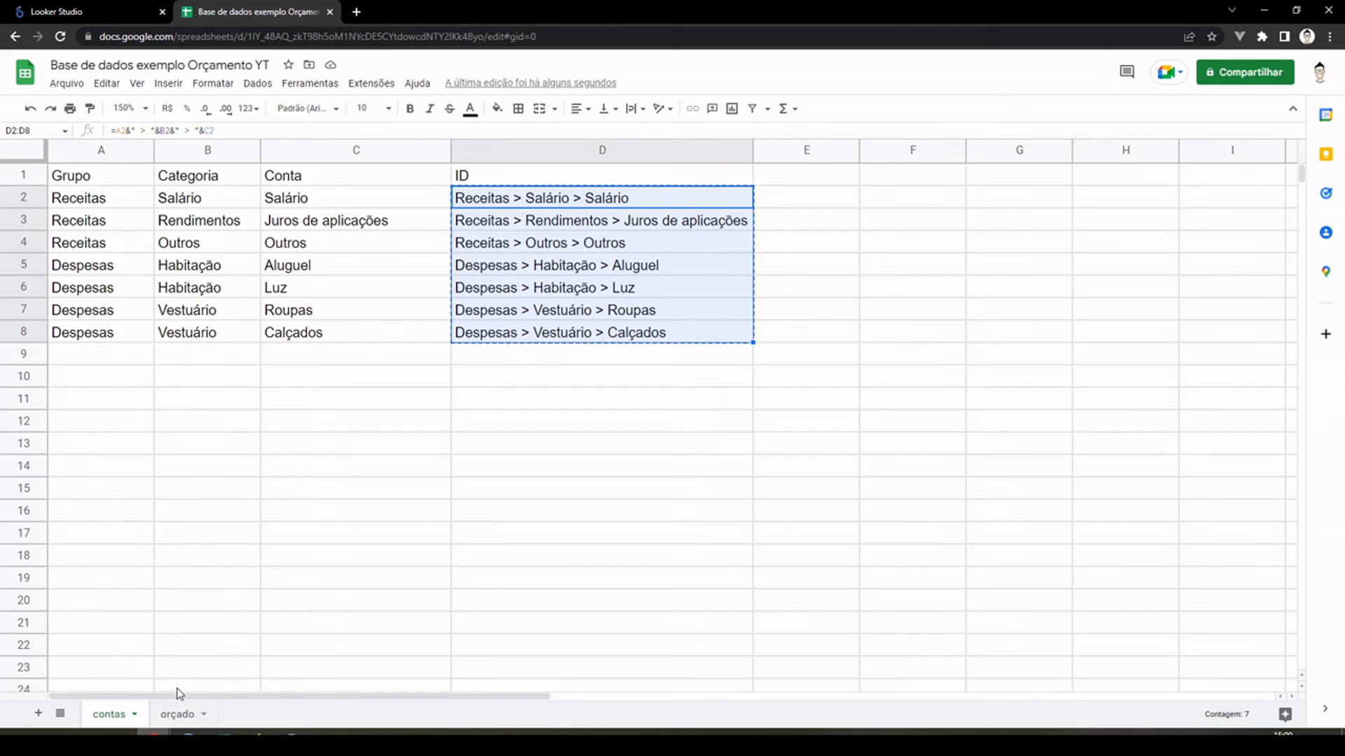
# Step: Paste the copied IDs as values only from A2 of the "orçado" sheet and fit column A's width to its contents
pyautogui.click(179, 715)
pyautogui.rightClick(128, 198)
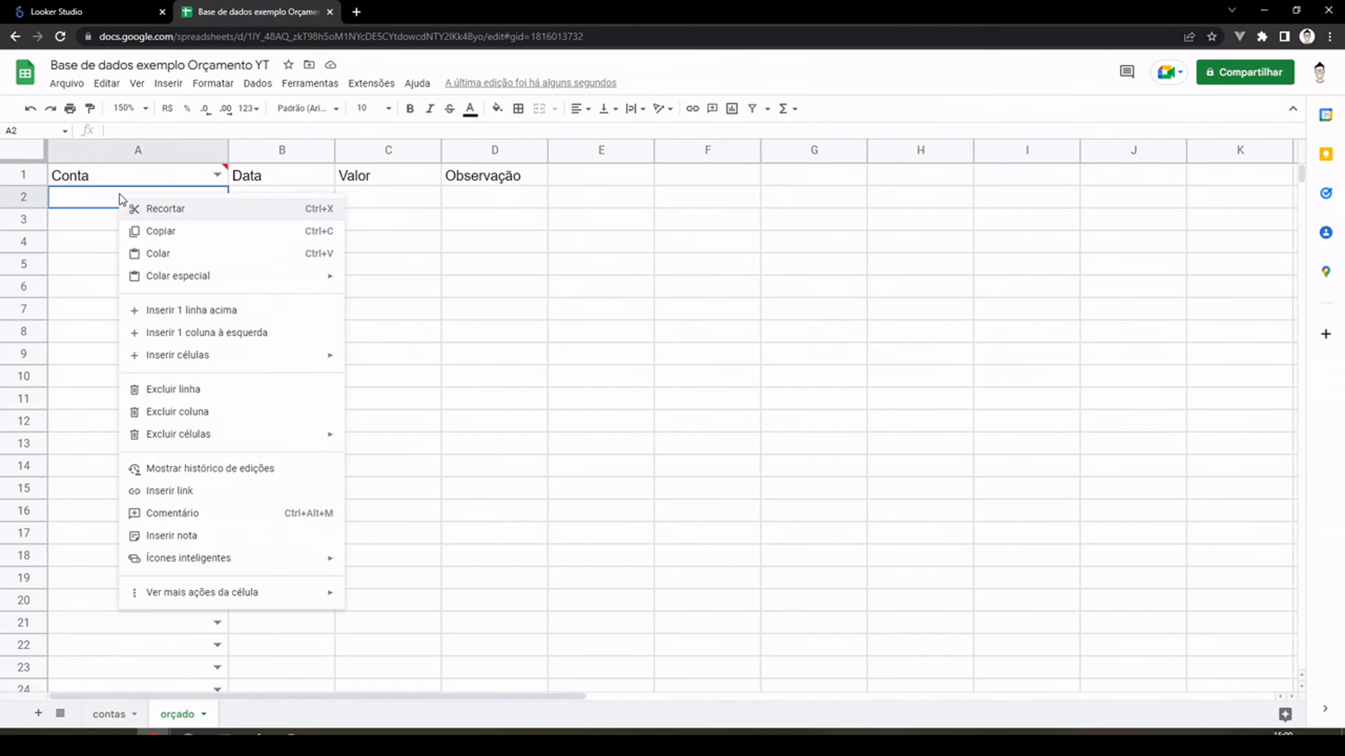
pyautogui.moveTo(198, 277)
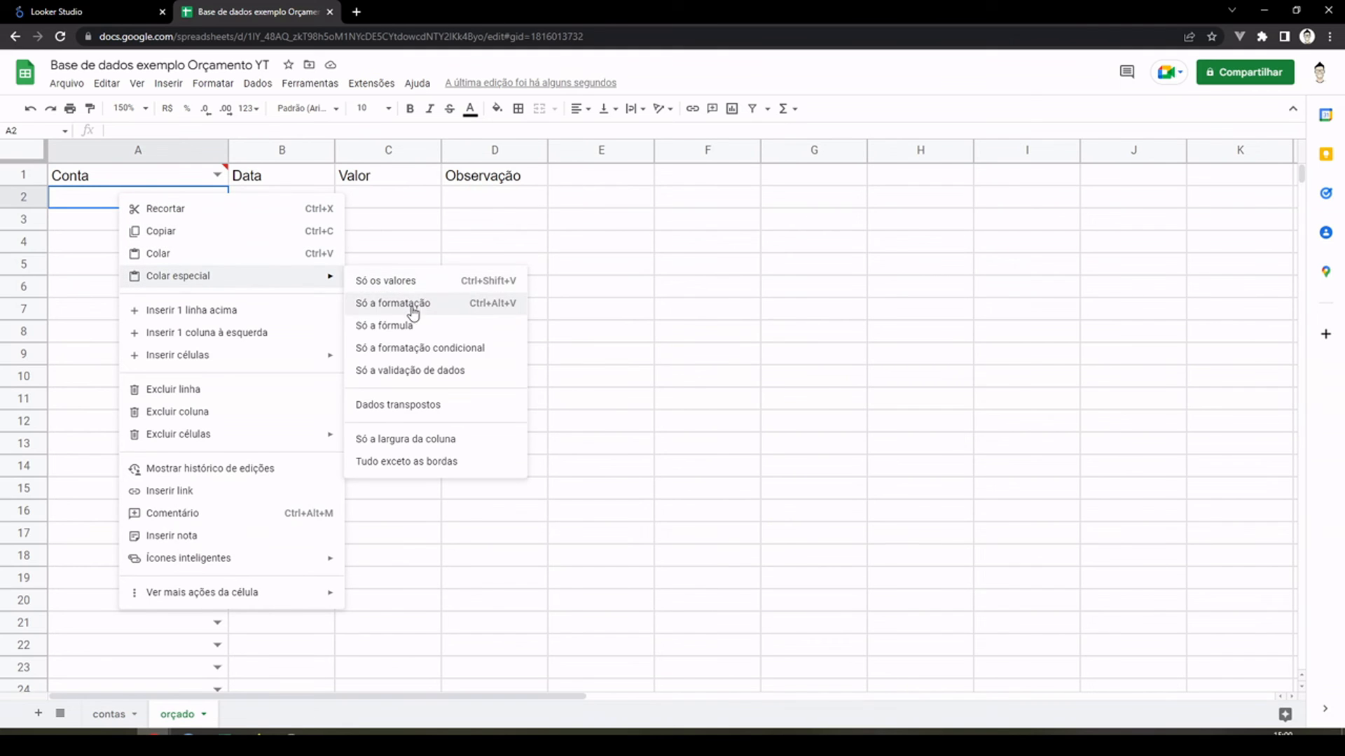
pyautogui.click(414, 285)
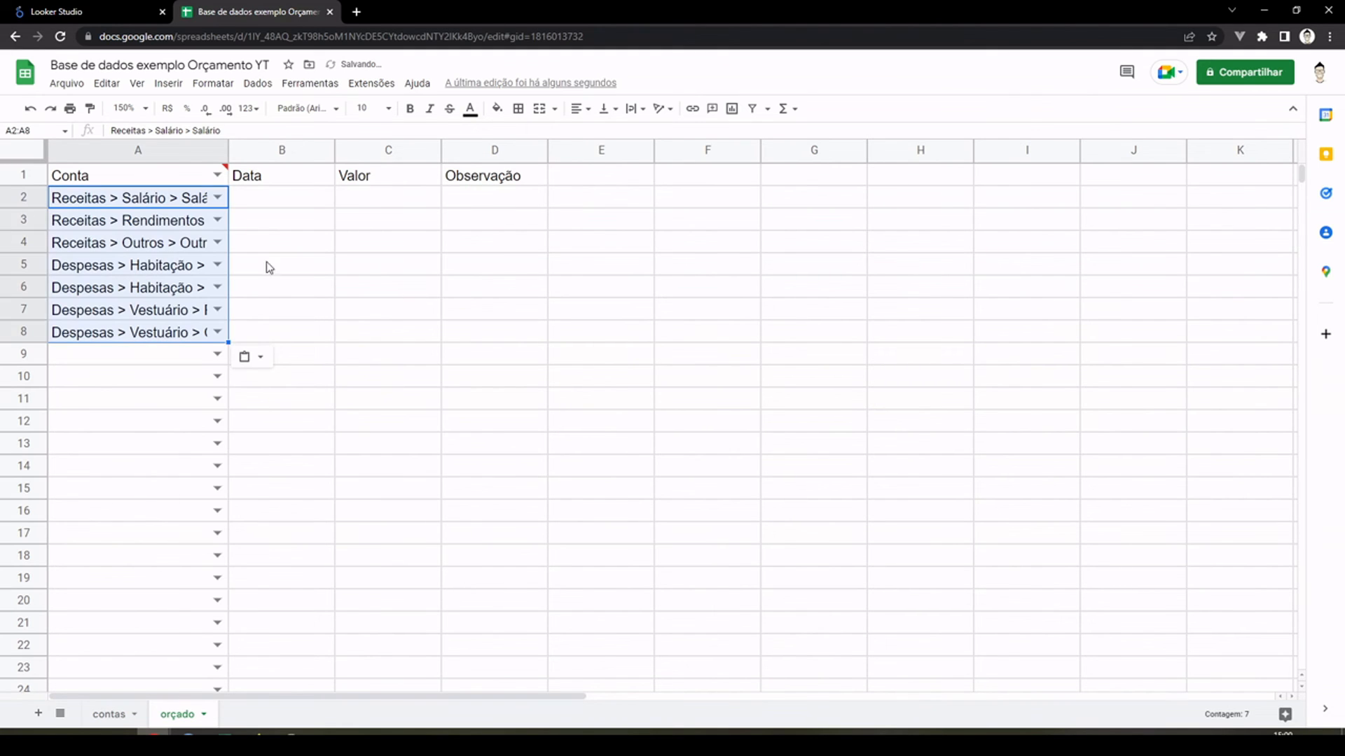
pyautogui.doubleClick(226, 151)
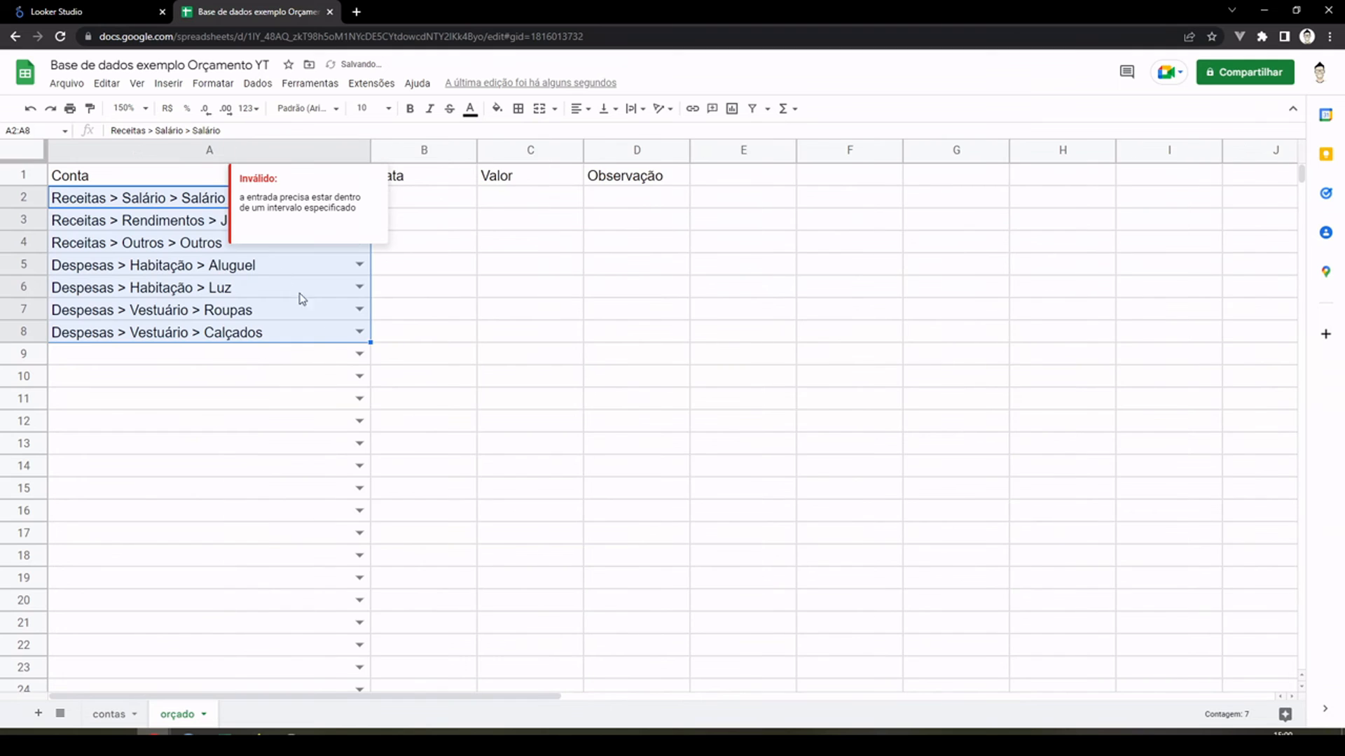
# Step: Enter the date 01/01/2021 in cell B2 of the "orçado" sheet
pyautogui.click(425, 219)
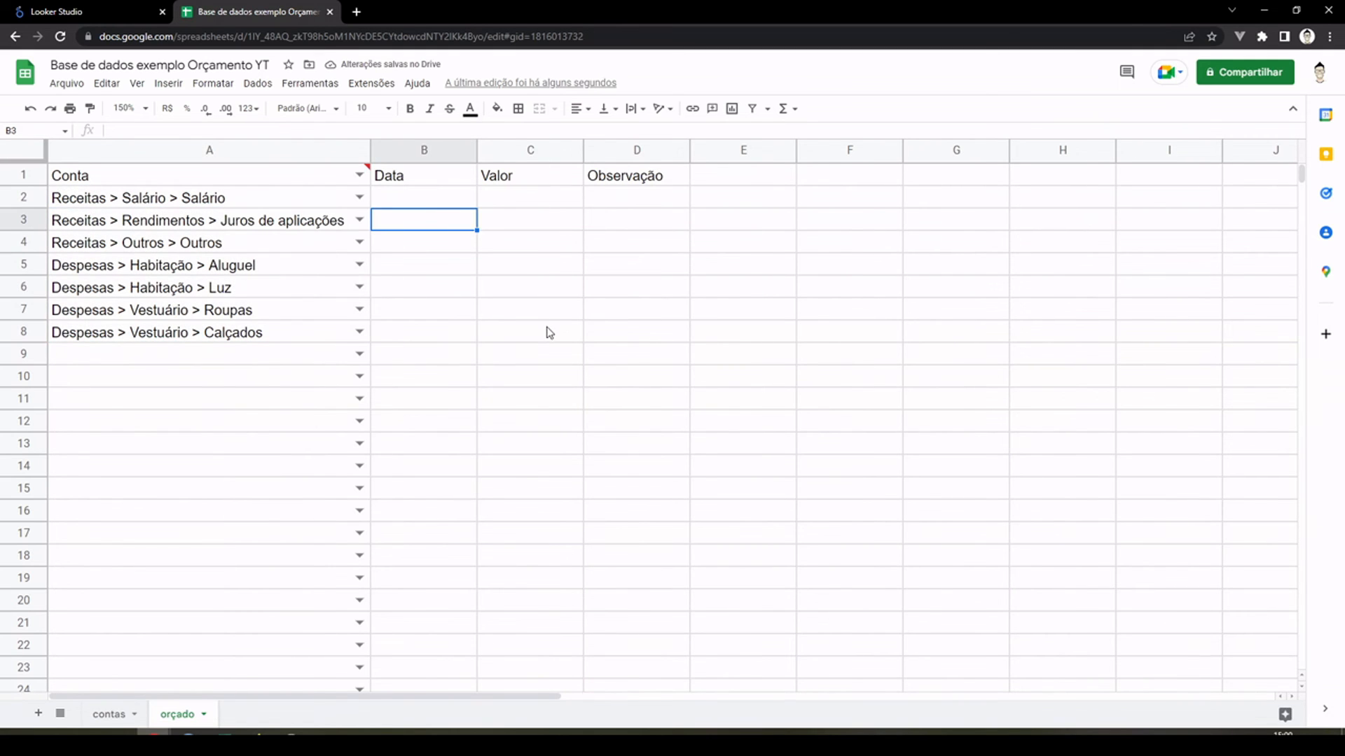
pyautogui.press('Up')
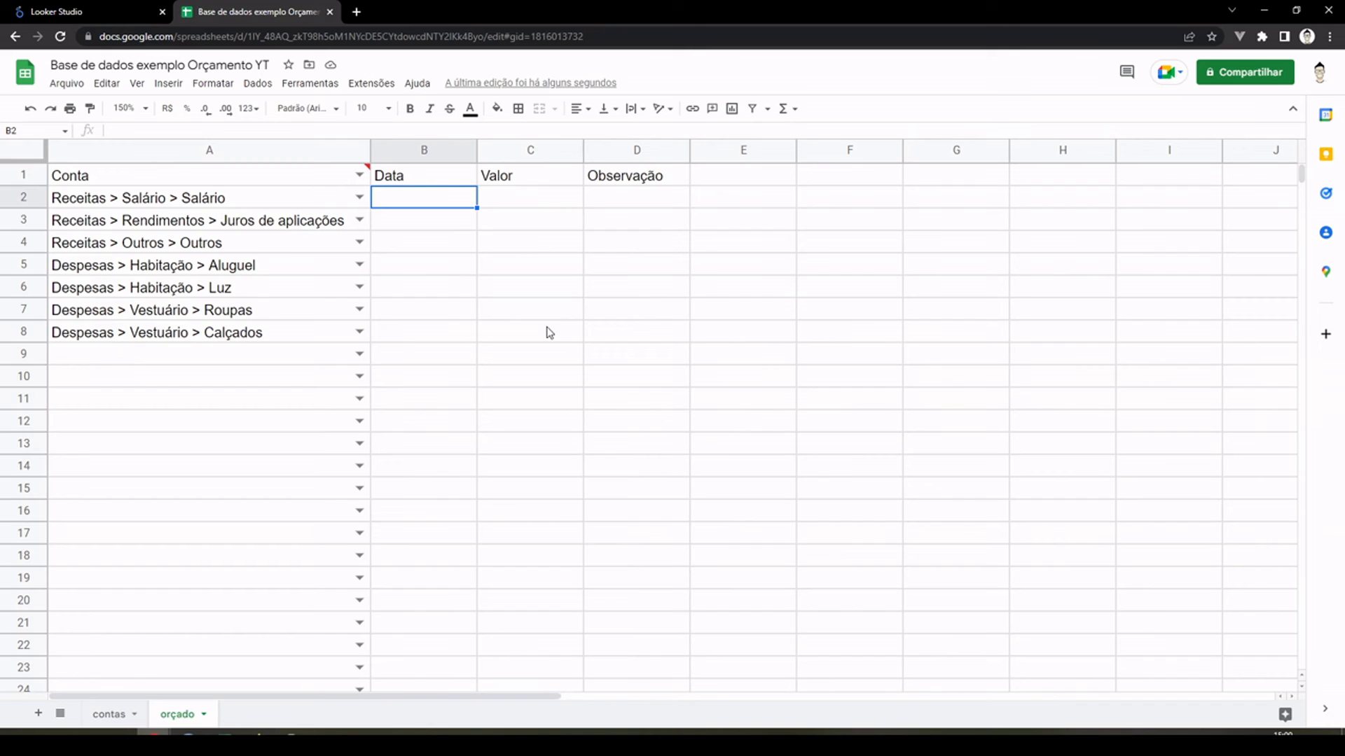
pyautogui.write('01/01/2021')
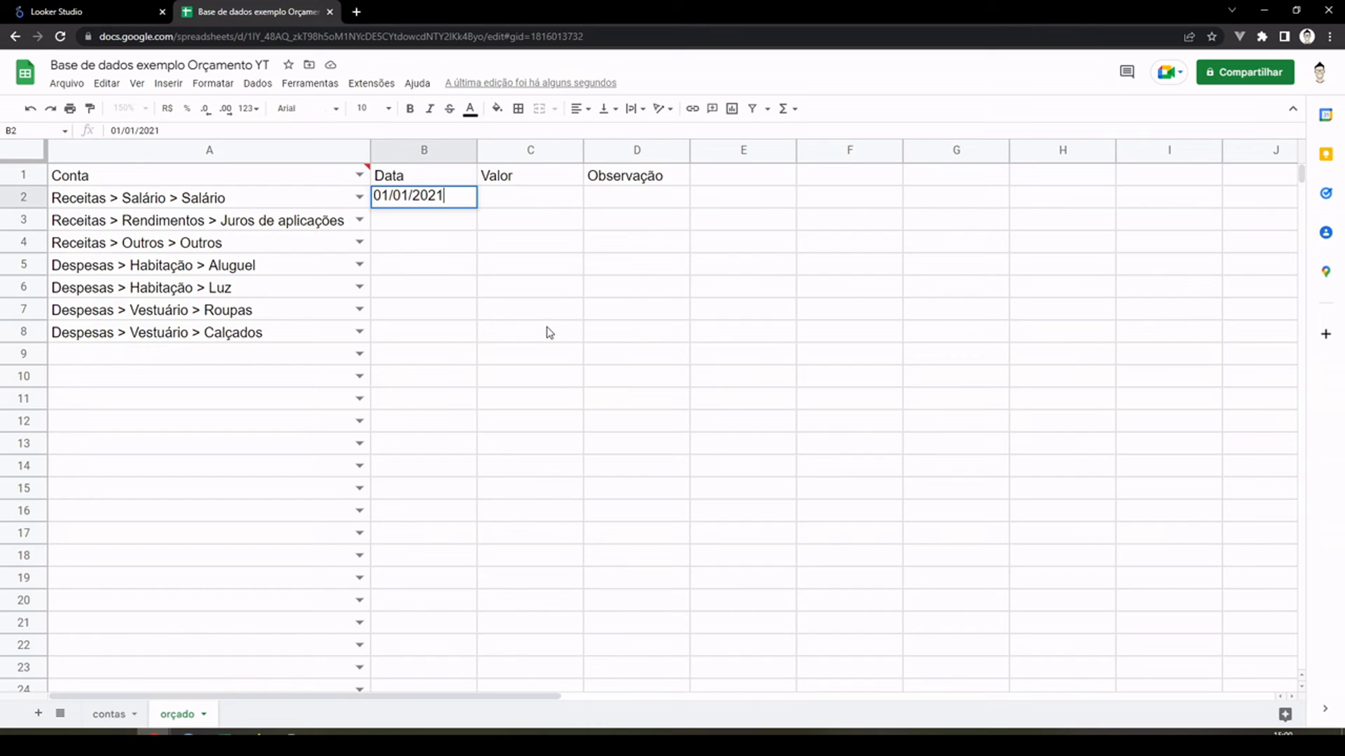
pyautogui.press('Return')
pyautogui.press('Up')
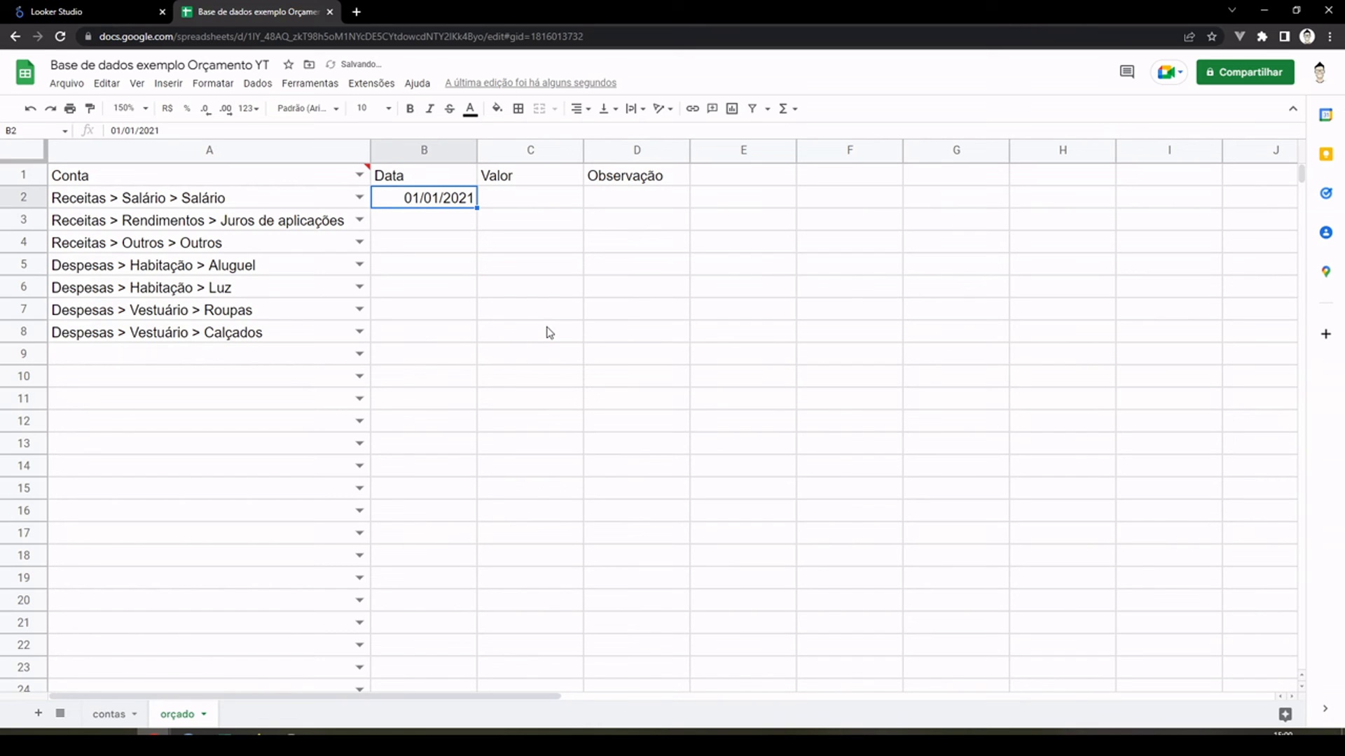
# Step: Fill the date series from B2 down to B8, alongside the pasted accounts
pyautogui.press('Down')
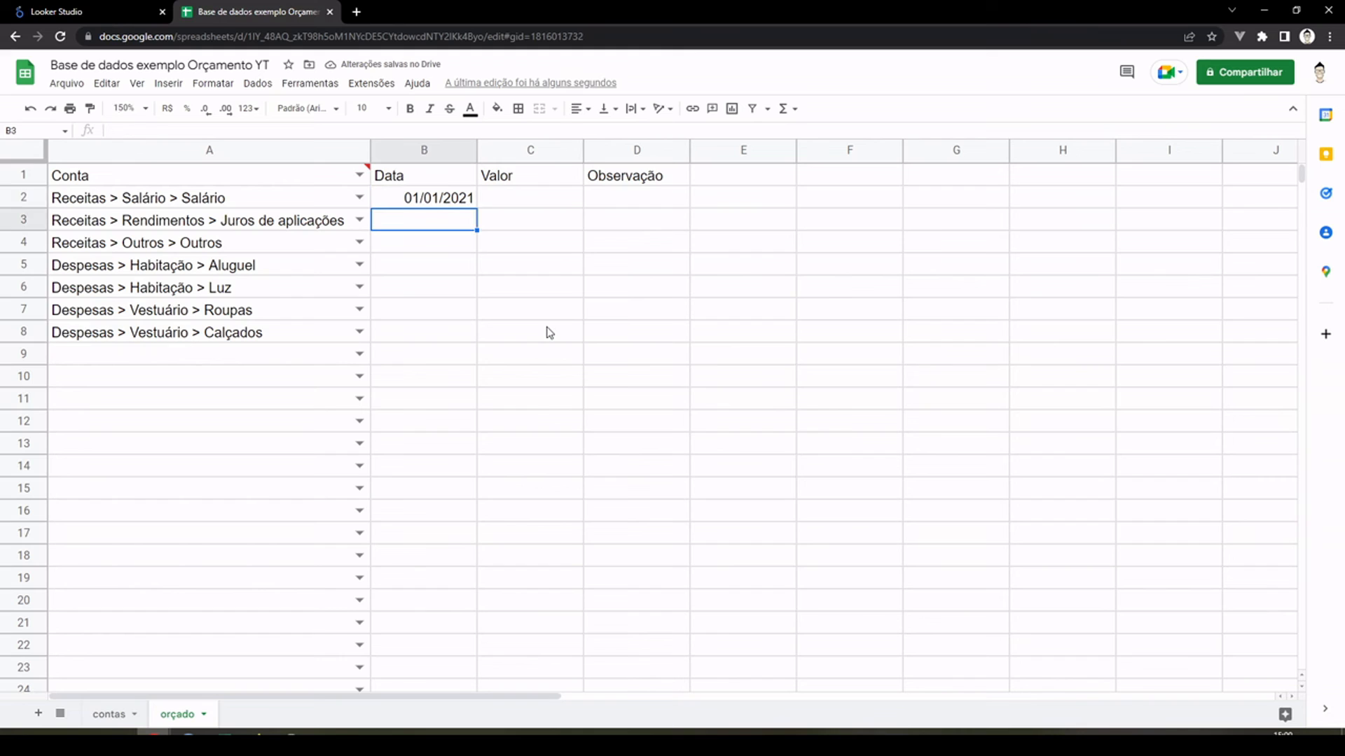
pyautogui.click(444, 205)
pyautogui.moveTo(479, 206); pyautogui.dragTo(483, 338)
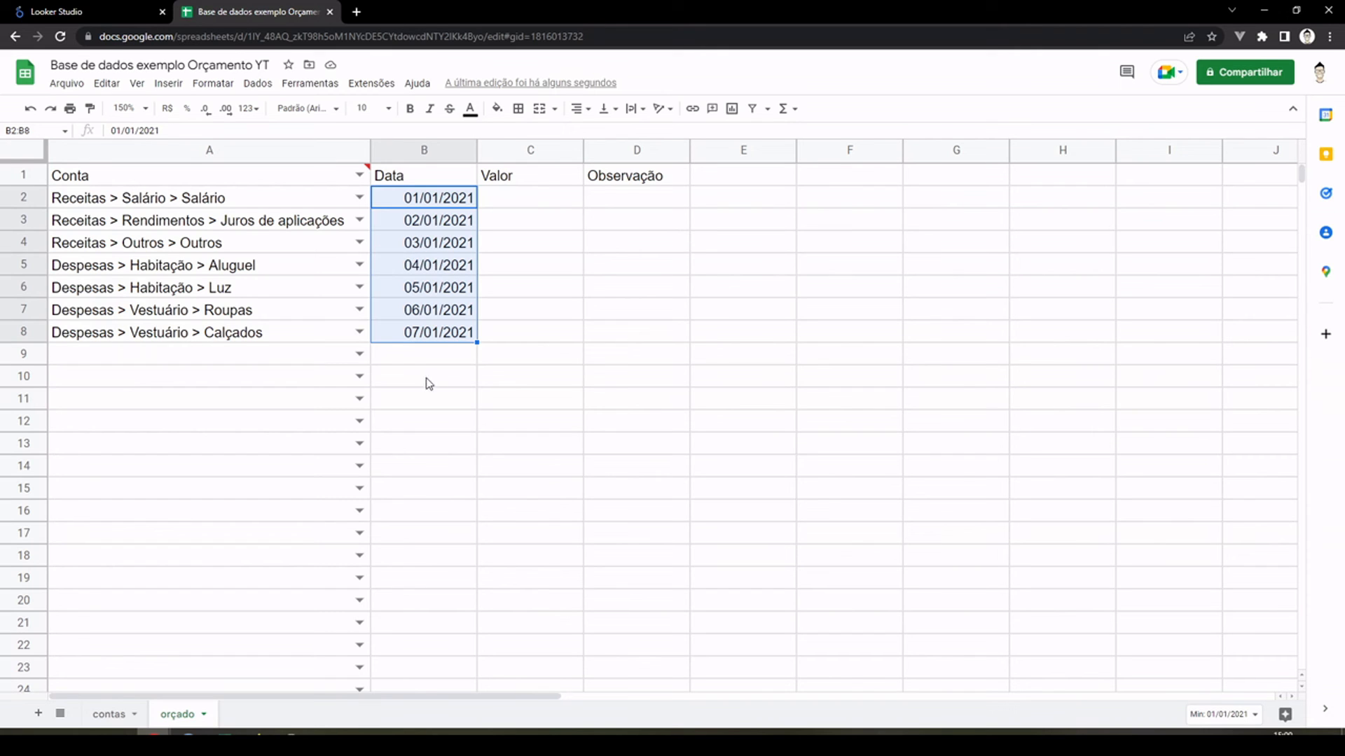
pyautogui.click(405, 360)
# Step: Enter =ALEATÓRIOENTRE(0;10000)+ALEATÓRIO() in cell C2 and accept the suggested autofill down to C8
pyautogui.click(519, 195)
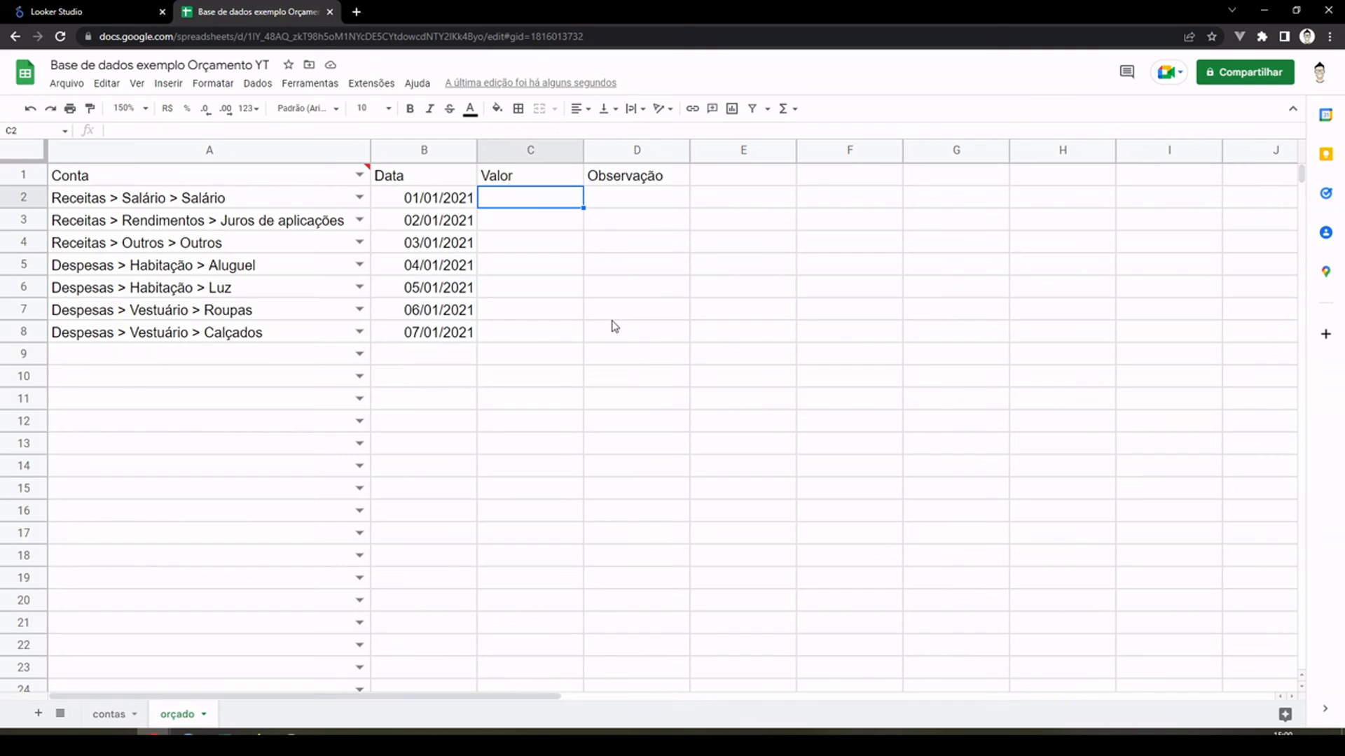
pyautogui.write('=')
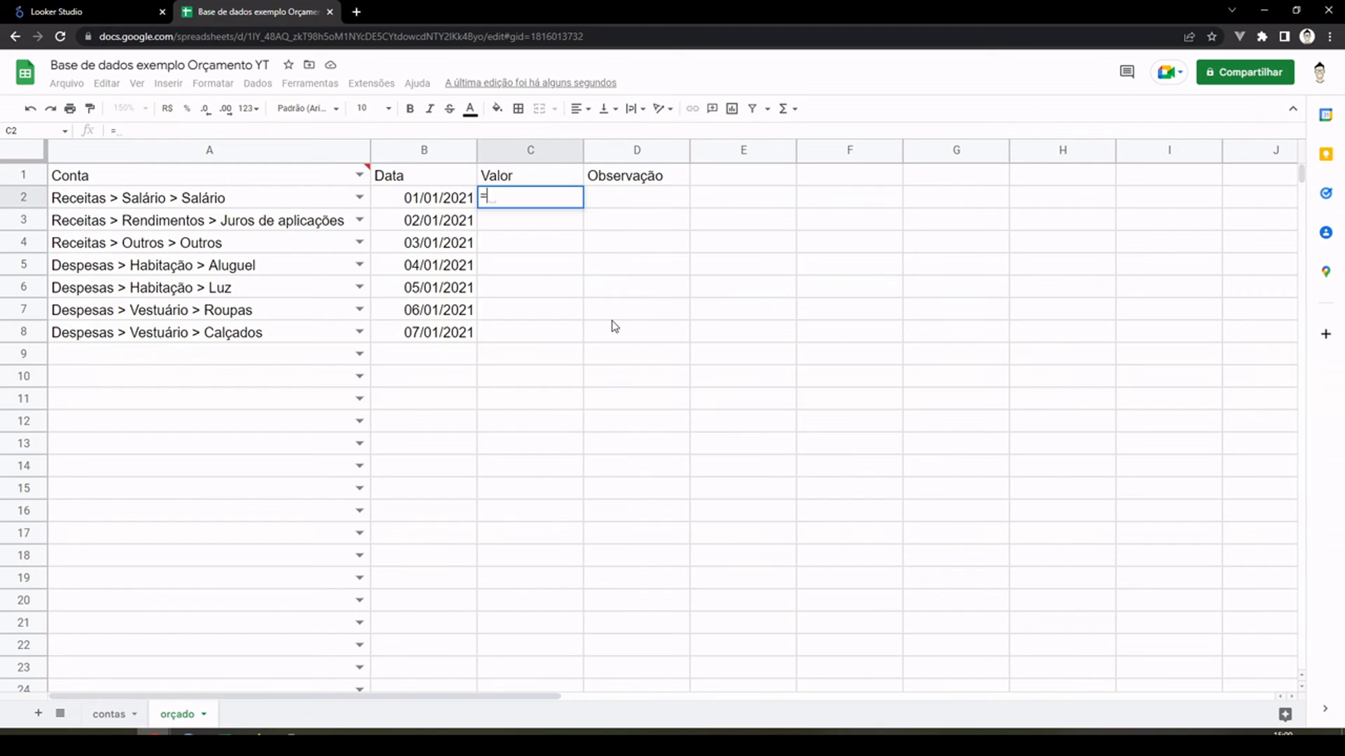
pyautogui.write('aleat')
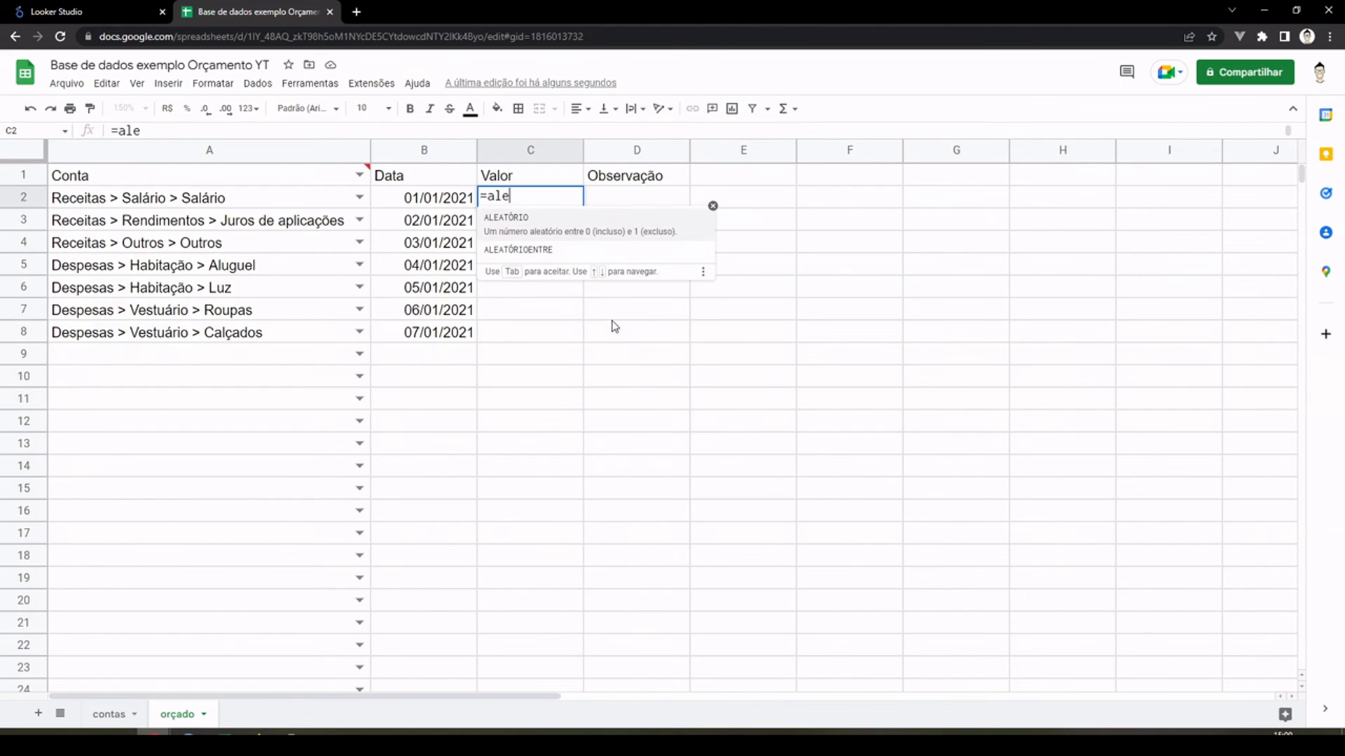
pyautogui.press('Tab')
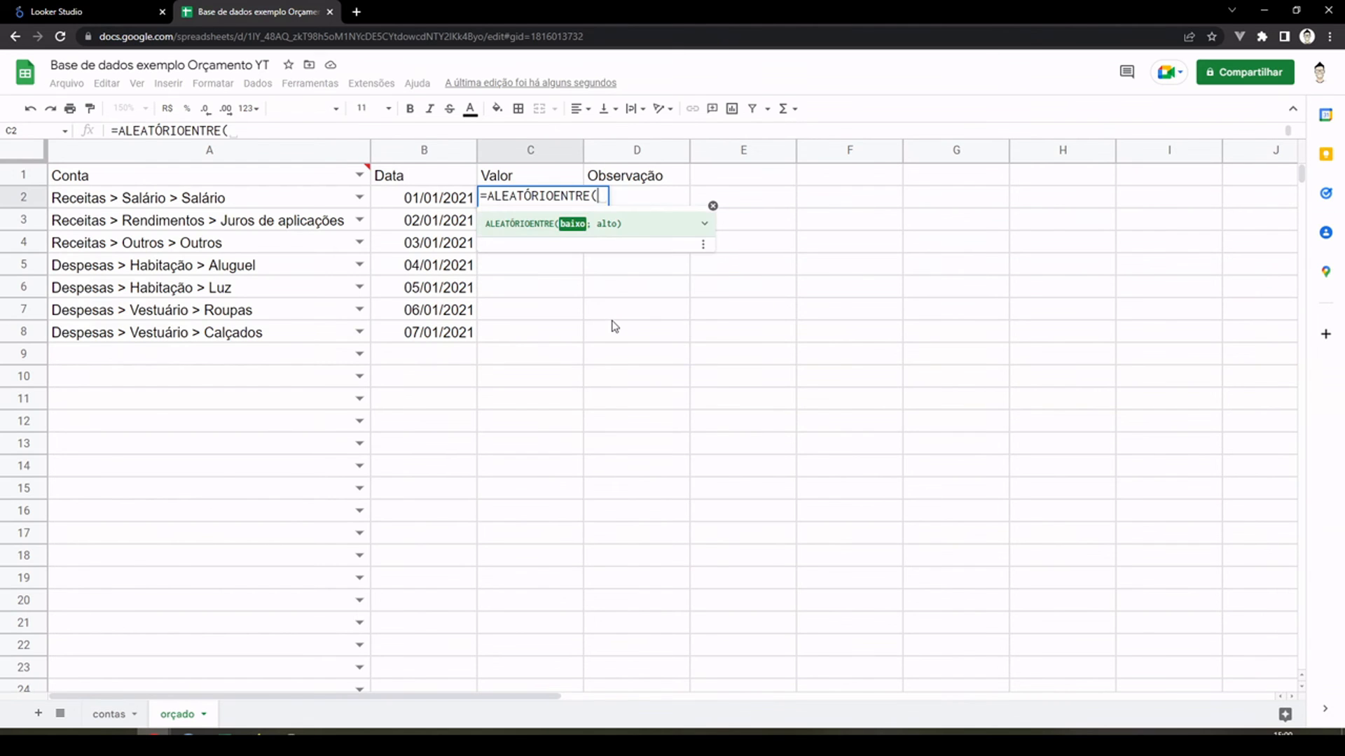
pyautogui.write('0')
pyautogui.press('BackSpace')
pyautogui.write('0;')
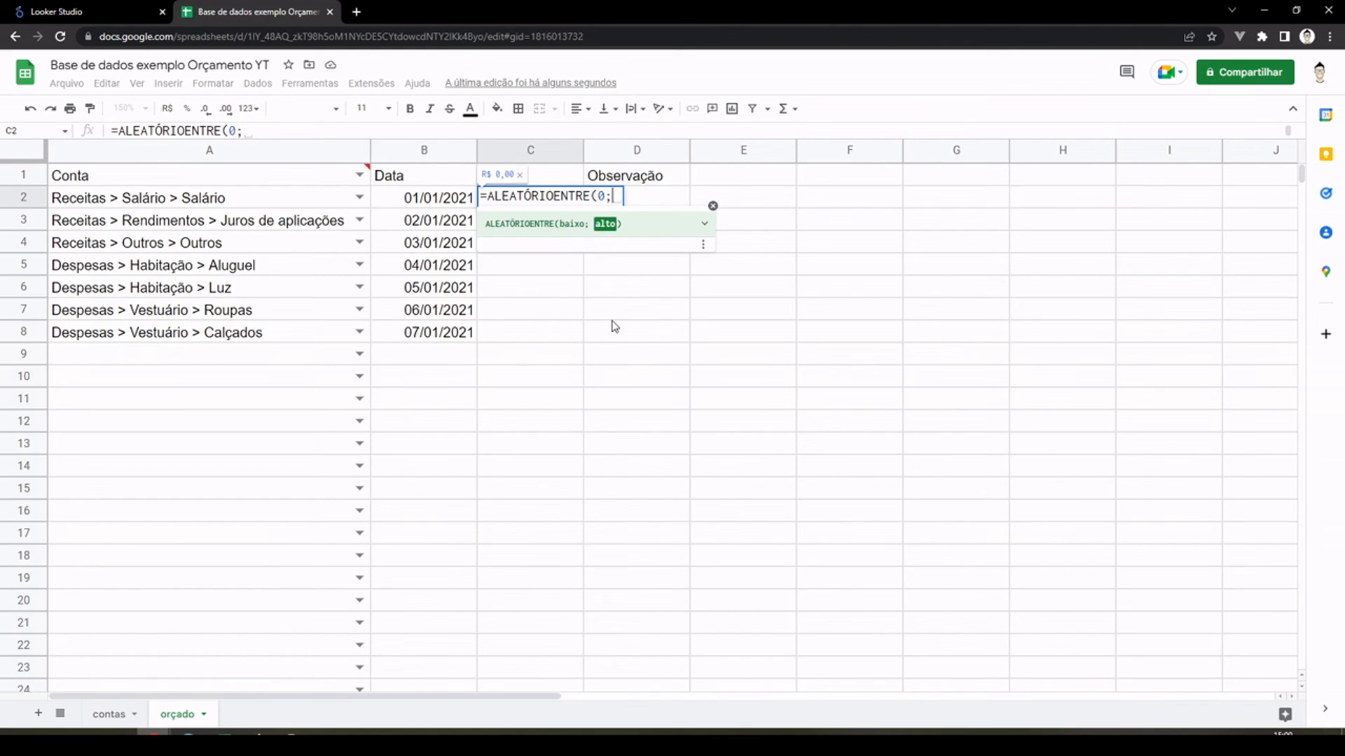
pyautogui.write('10000')
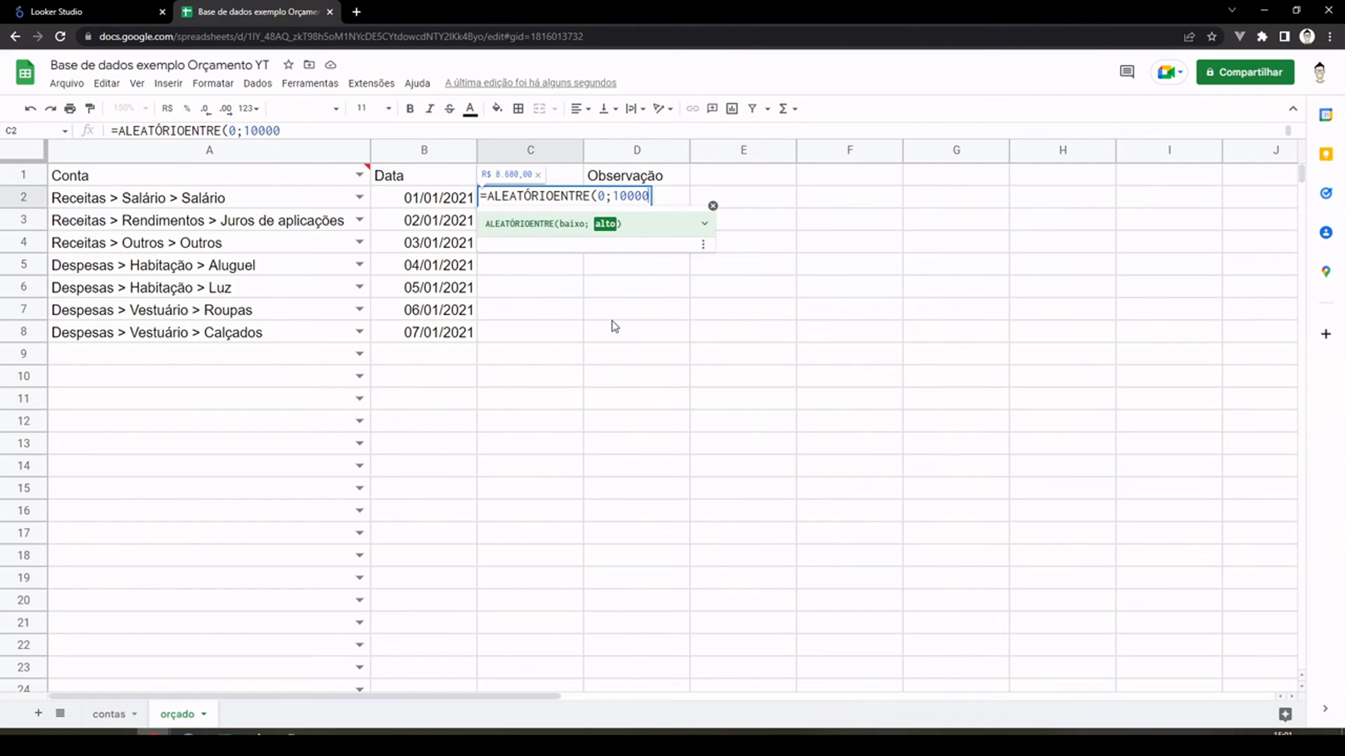
pyautogui.write(')')
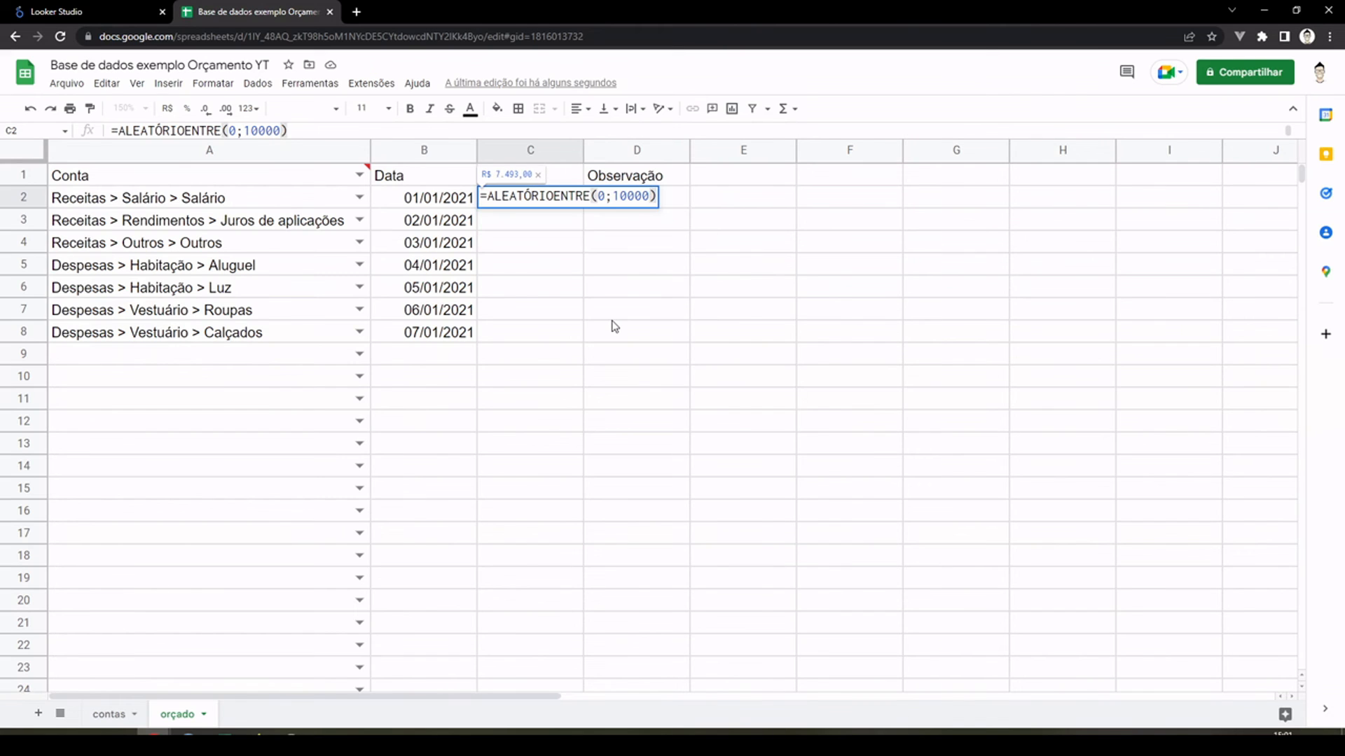
pyautogui.write('+ale')
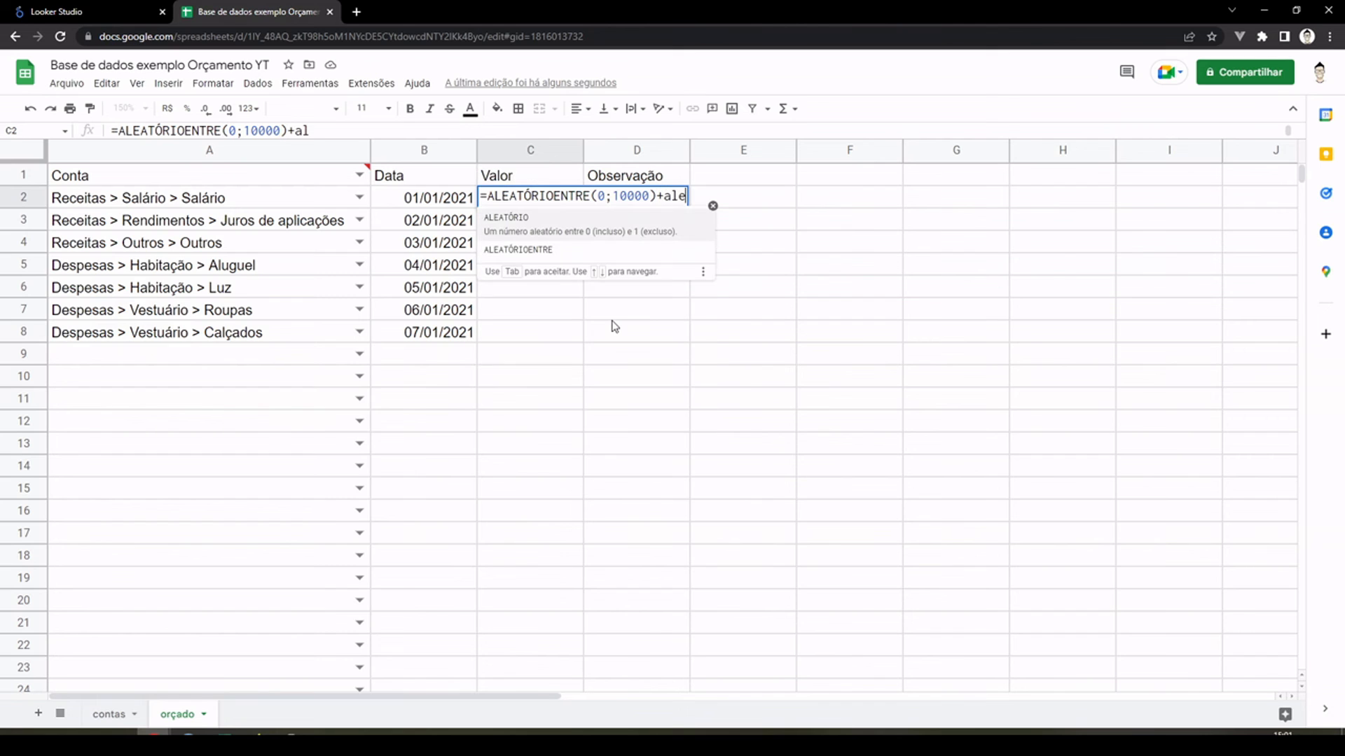
pyautogui.press('Tab')
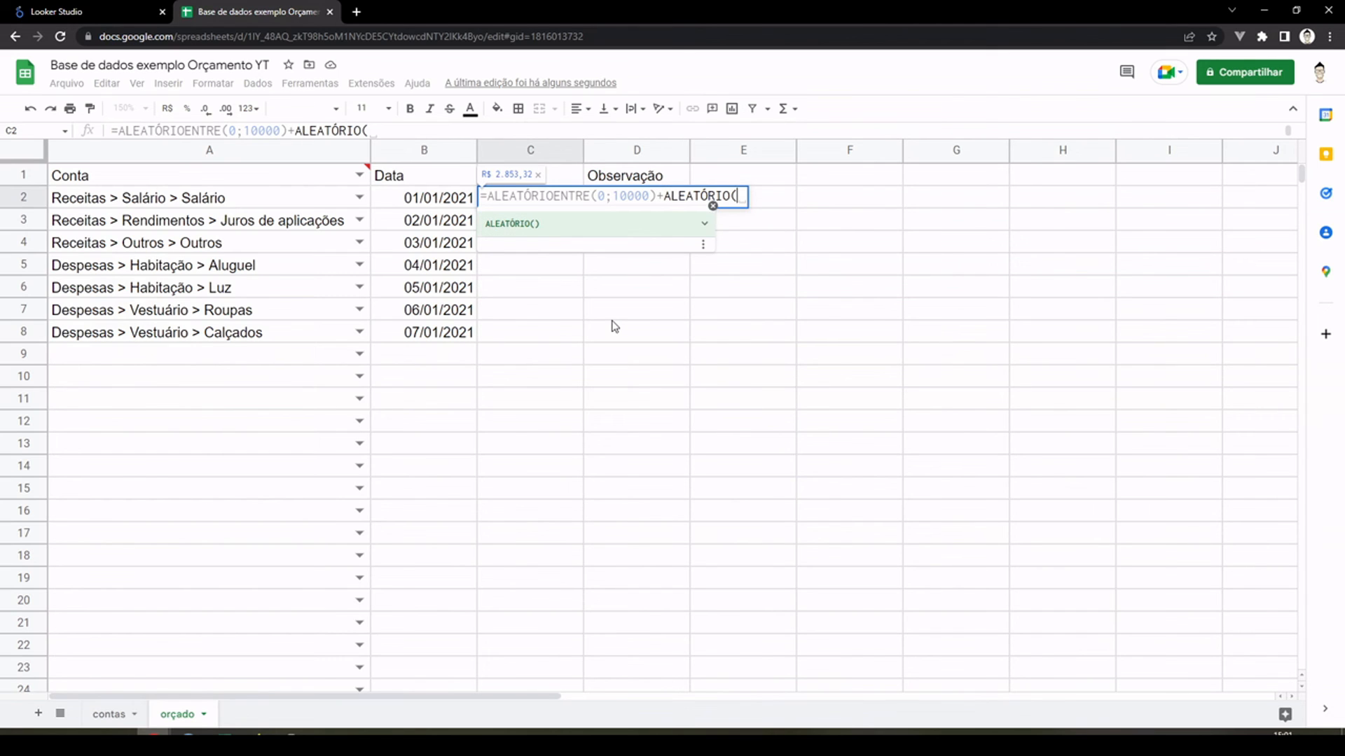
pyautogui.write(')')
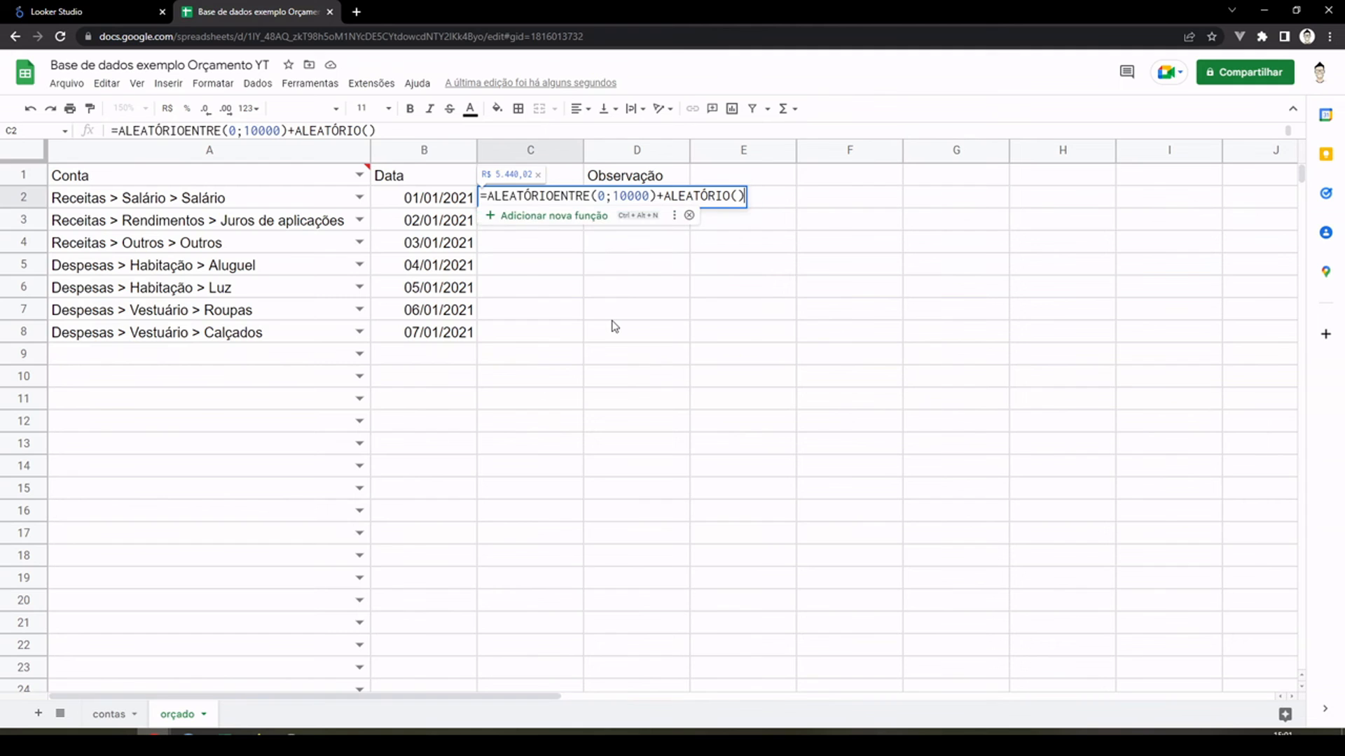
pyautogui.press('Return')
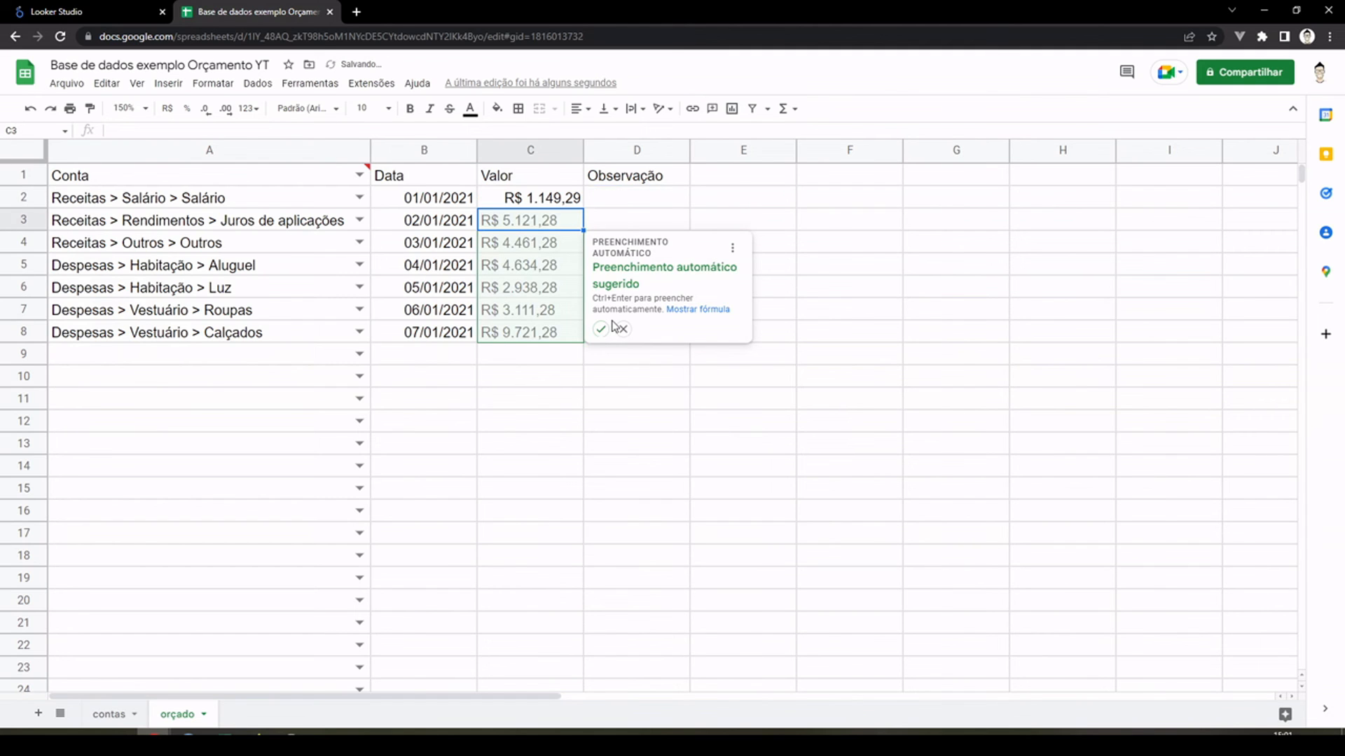
pyautogui.click(601, 329)
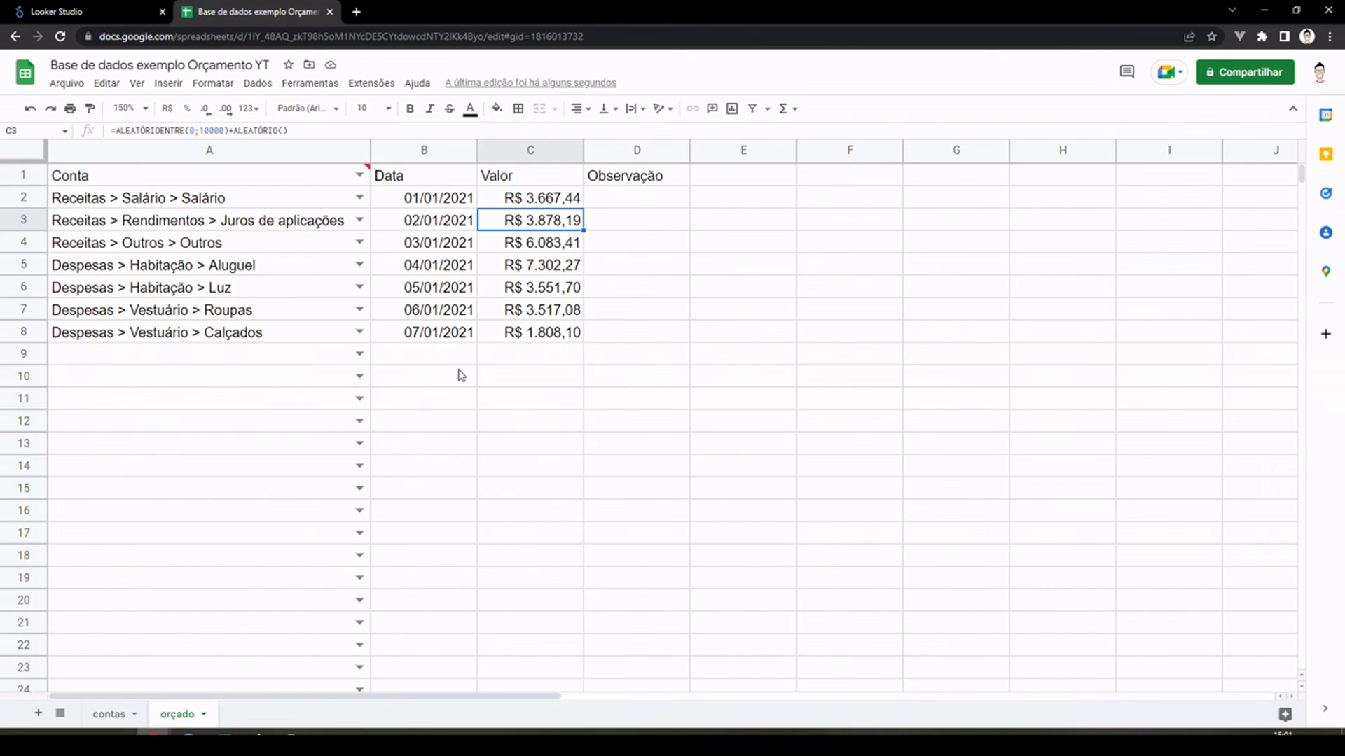
# Step: Duplicate the accounts in A2:A8 directly below, starting at cell A9
pyautogui.click(460, 375)
pyautogui.moveTo(252, 199); pyautogui.dragTo(268, 344)
pyautogui.hotkey('ctrl', 'c')
pyautogui.click(183, 361)
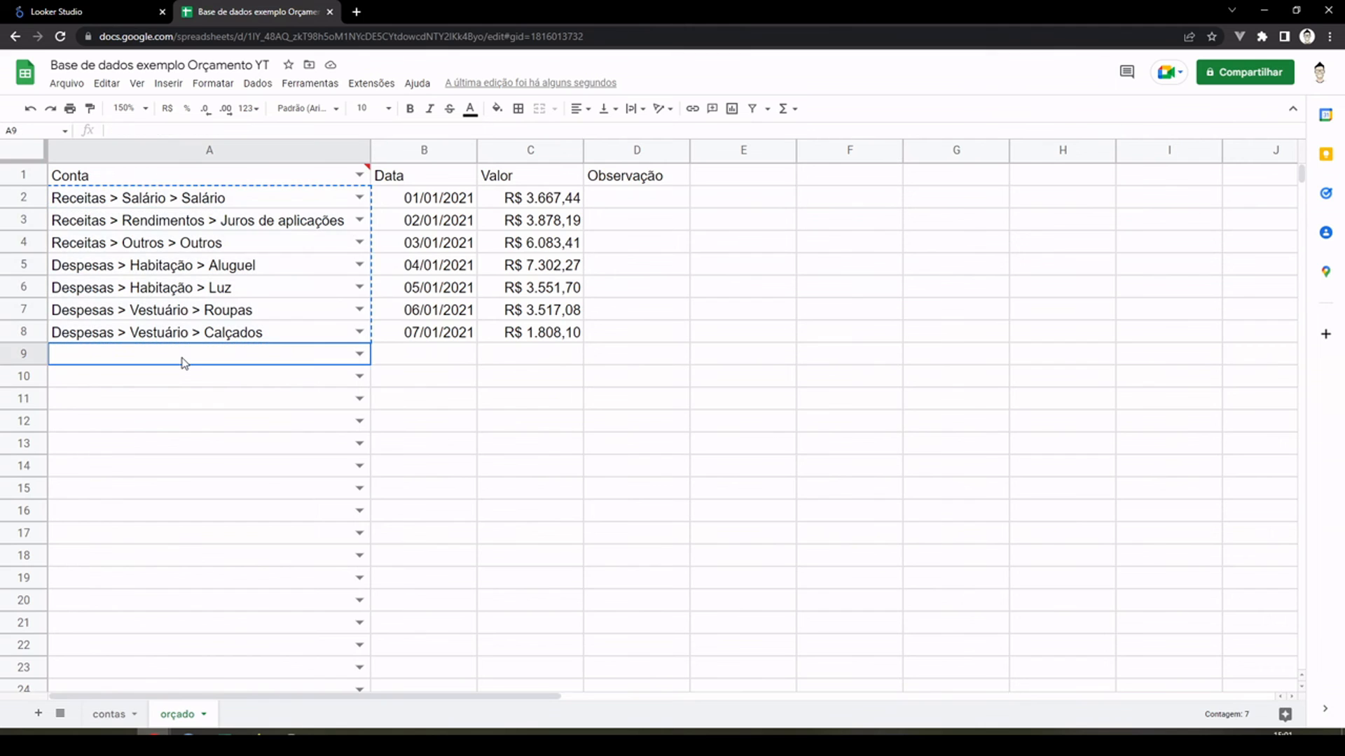
pyautogui.hotkey('ctrl', 'v')
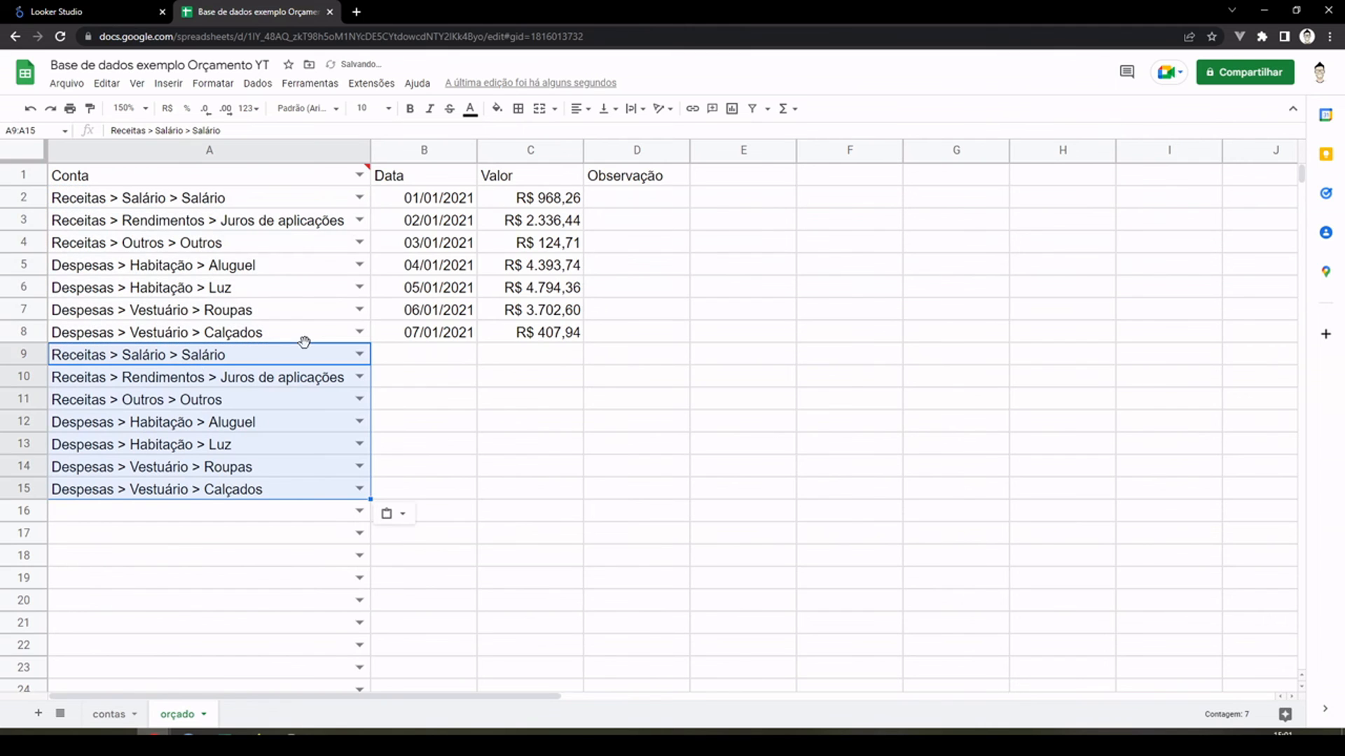
# Step: Enter =B2+30 in cell B9 and accept the suggested autofill of the dates down to B15
pyautogui.click(431, 361)
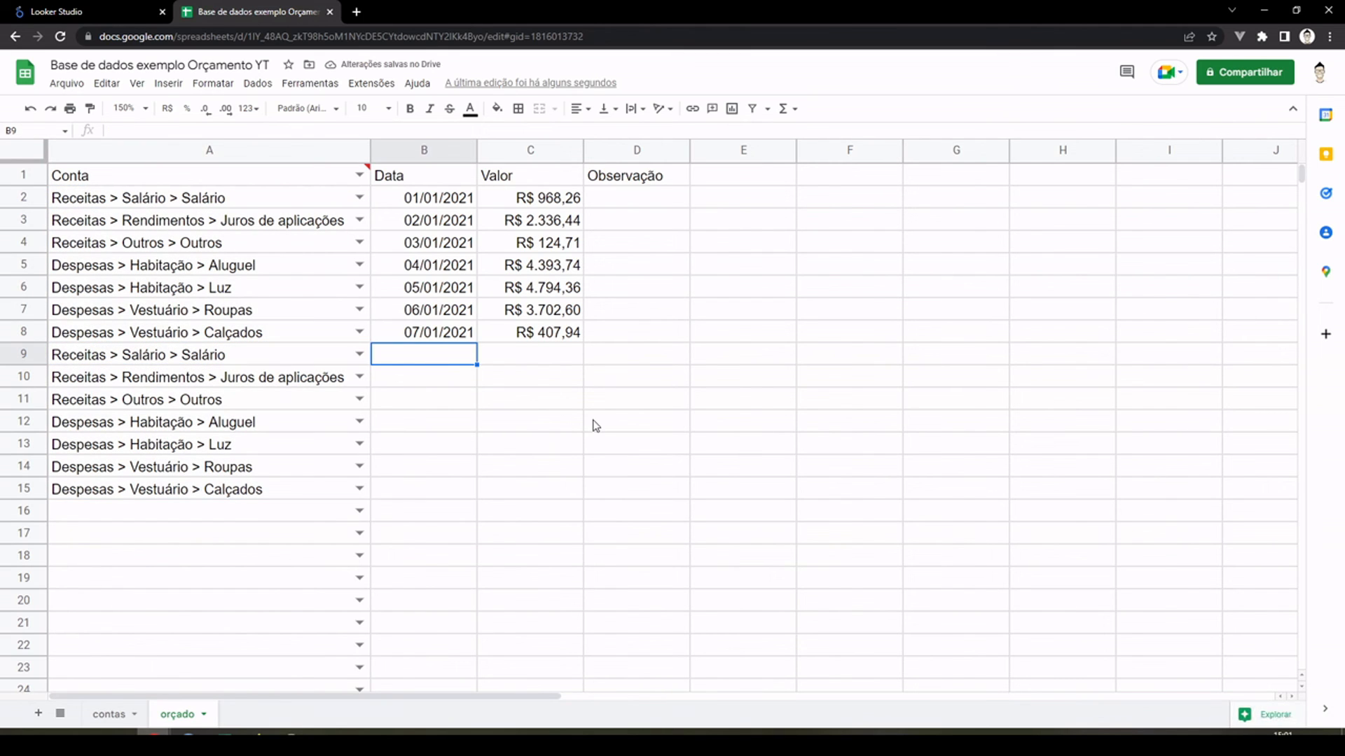
pyautogui.write('=')
pyautogui.press('Up')
pyautogui.press('Up')
pyautogui.press('Up')
pyautogui.press('Up')
pyautogui.press('Up')
pyautogui.press('Up')
pyautogui.press('Up')
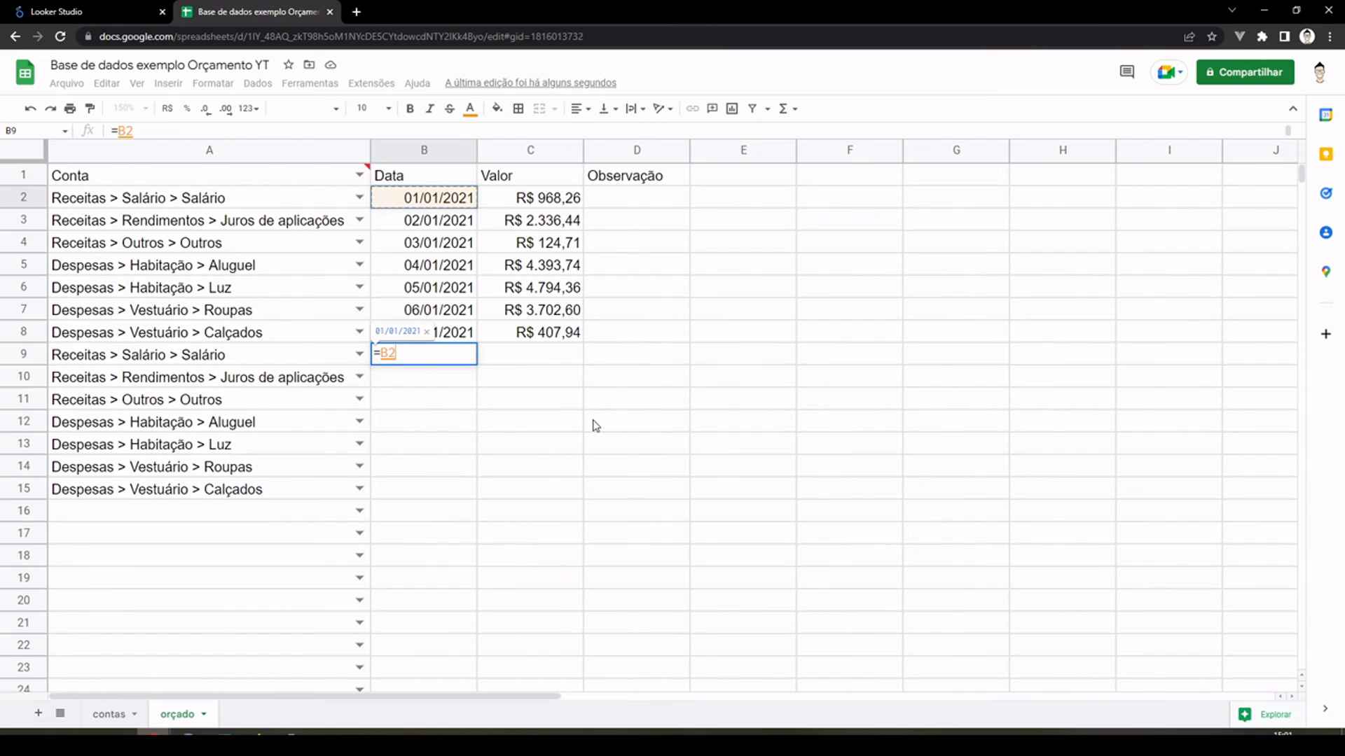
pyautogui.write('+30')
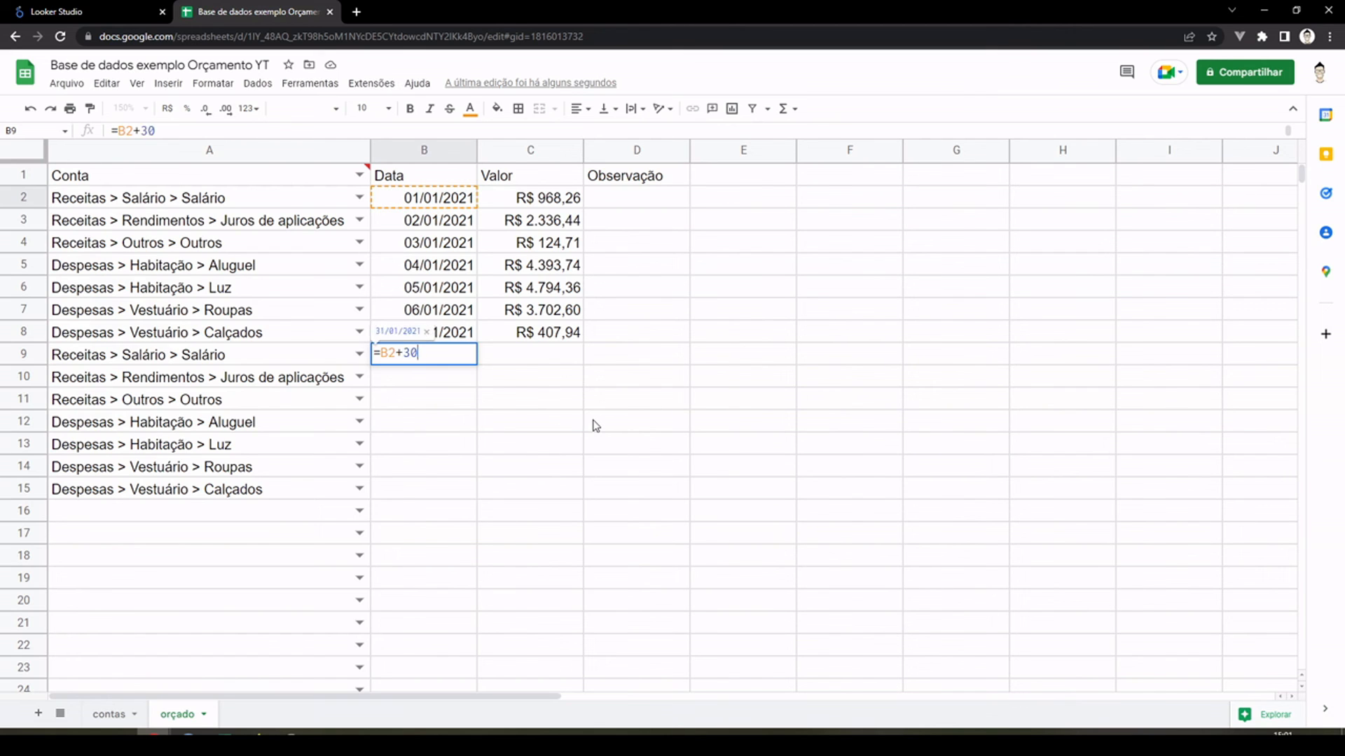
pyautogui.press('Return')
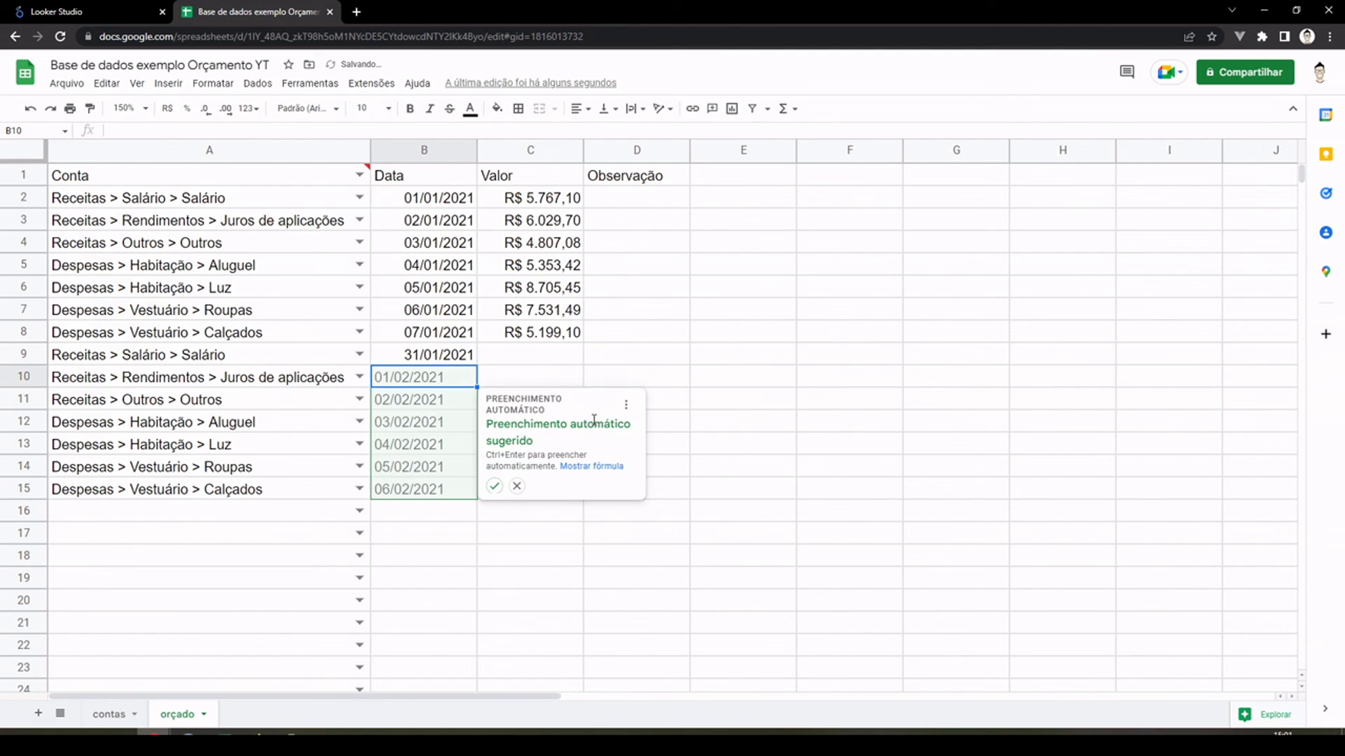
pyautogui.click(494, 486)
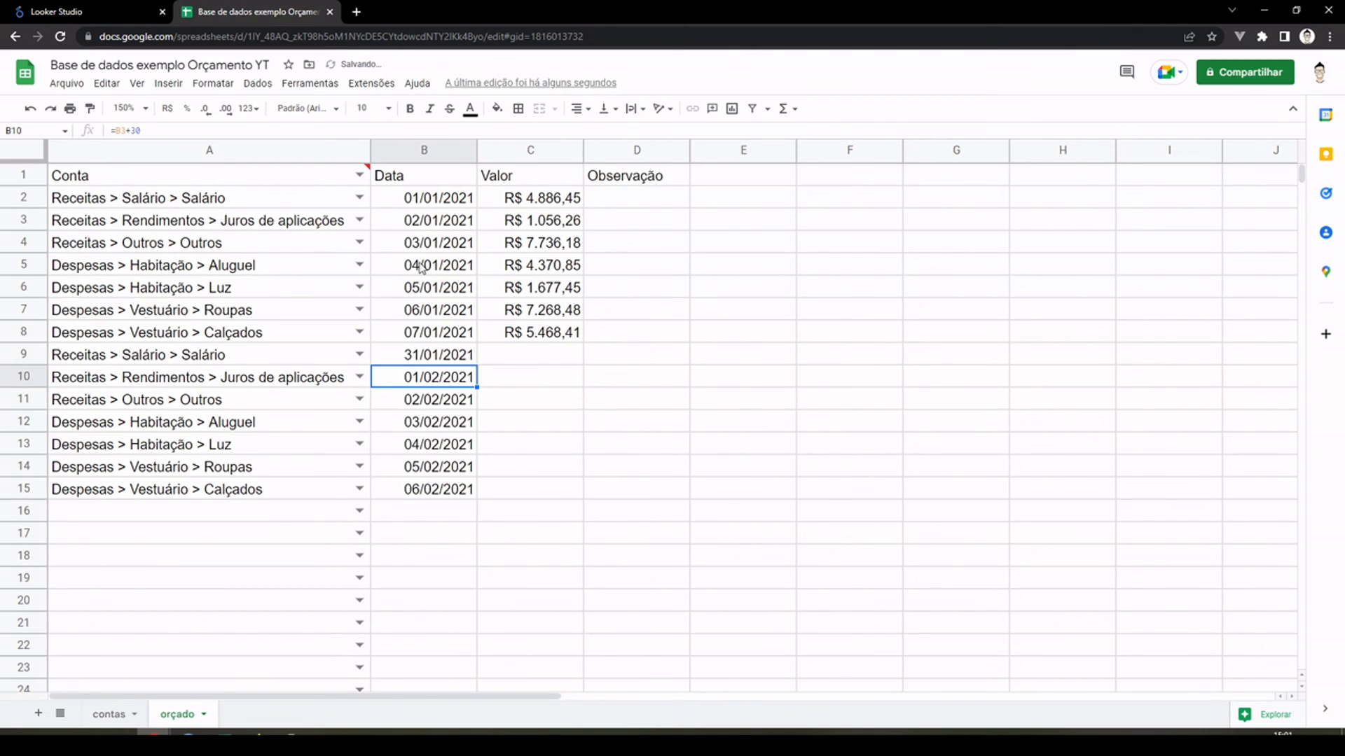
# Step: Fill the value formula from C8 down to C15, and extend the account, date and value rows from A9:C15 down to row 199
pyautogui.click(556, 333)
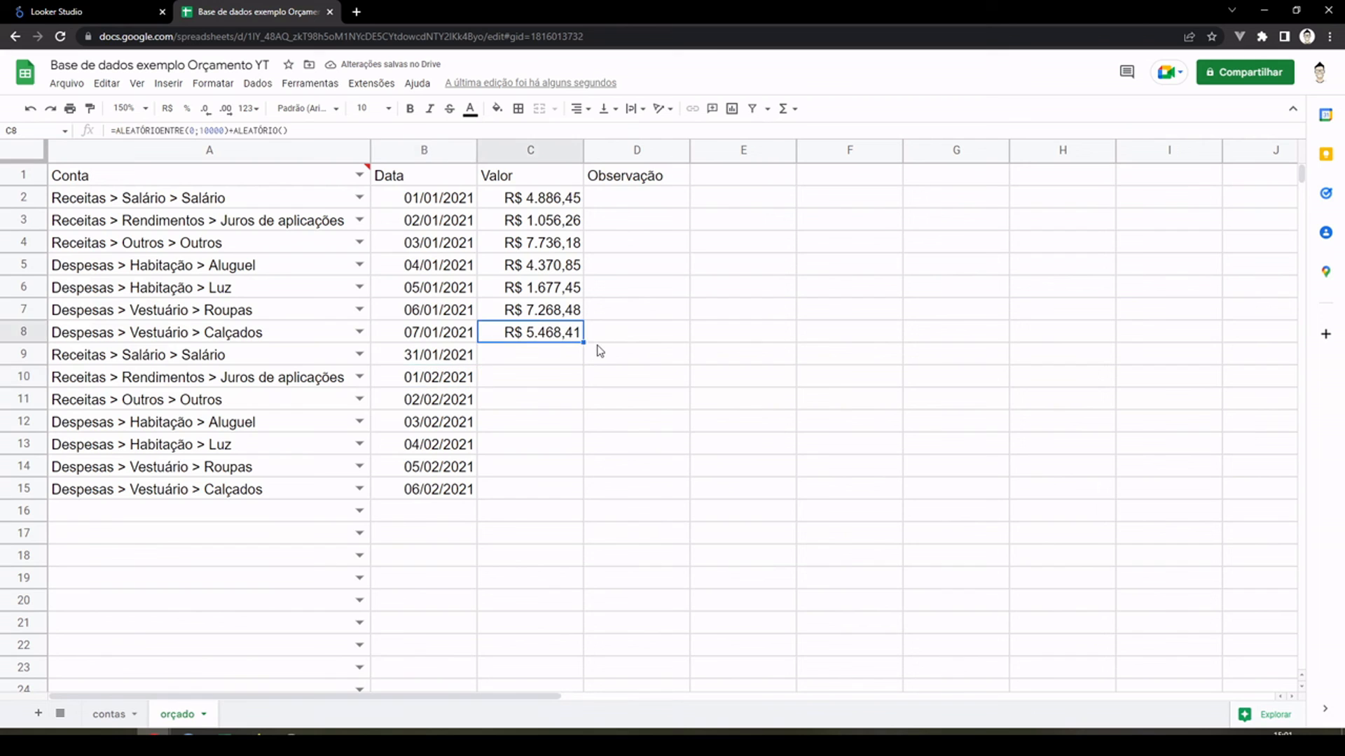
pyautogui.moveTo(584, 343); pyautogui.dragTo(608, 483)
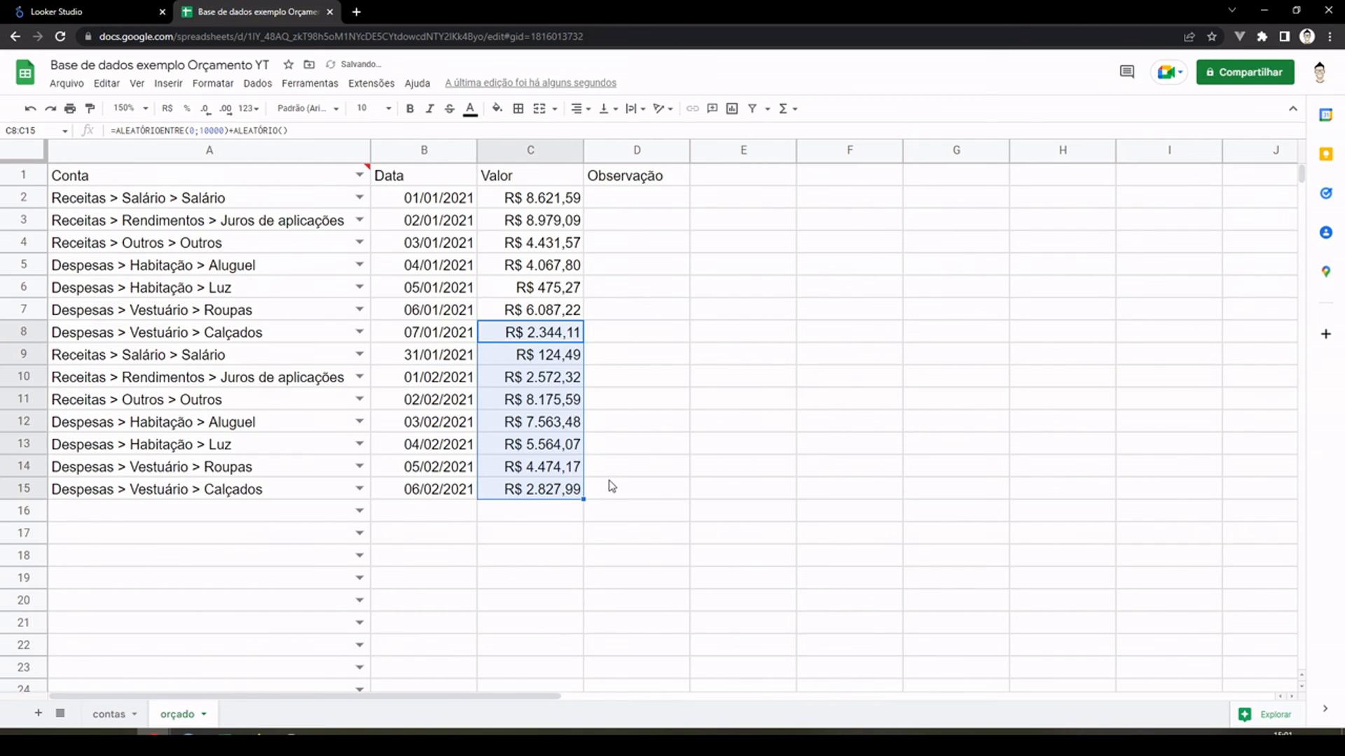
pyautogui.click(143, 364)
pyautogui.moveTo(142, 363); pyautogui.dragTo(570, 567)
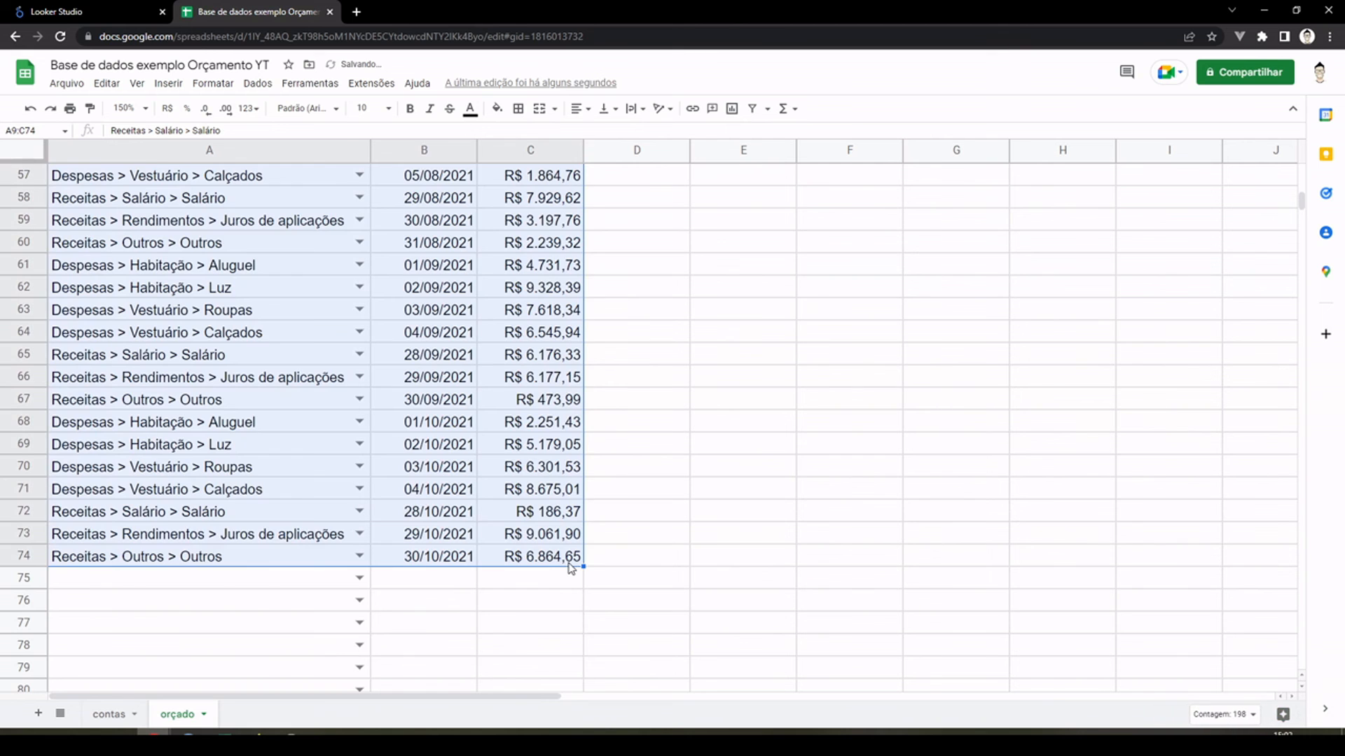
pyautogui.scroll(2, 586, 540)
pyautogui.scroll(-3, 567, 522)
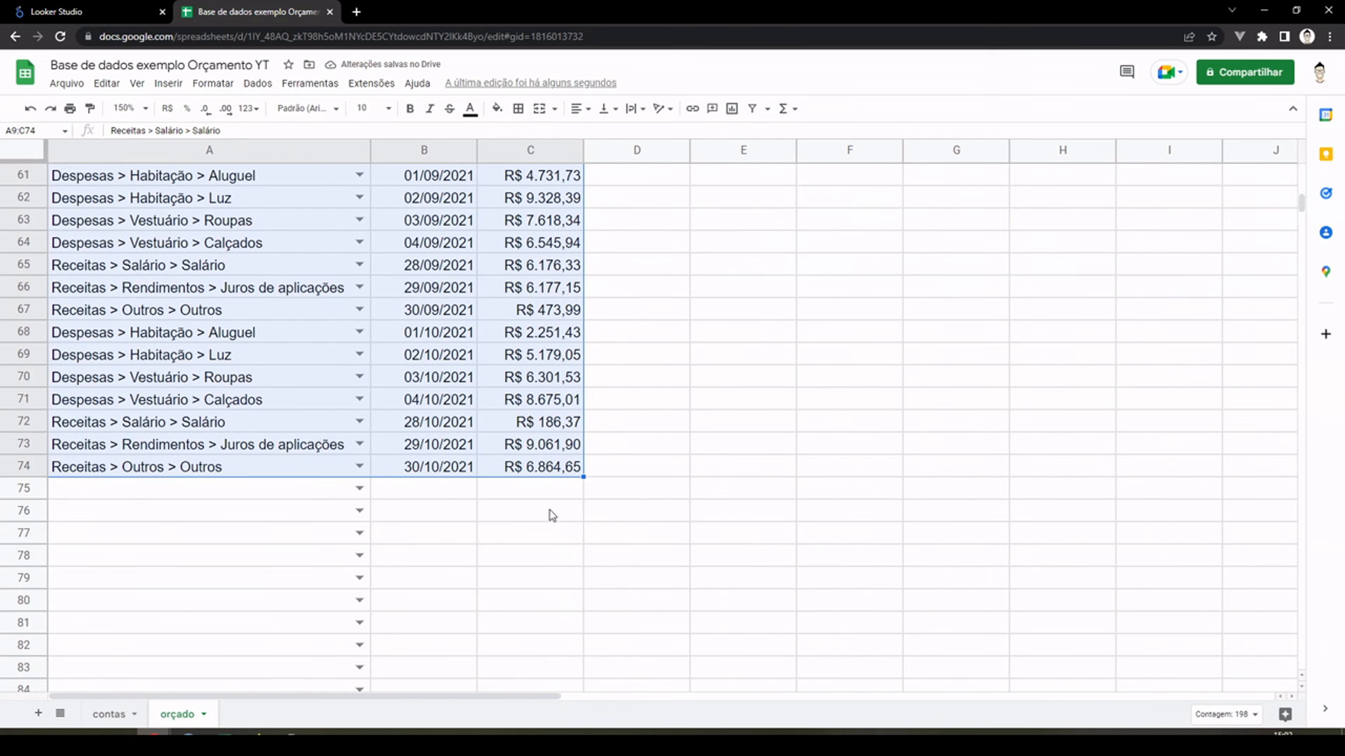
pyautogui.moveTo(583, 477); pyautogui.dragTo(619, 528)
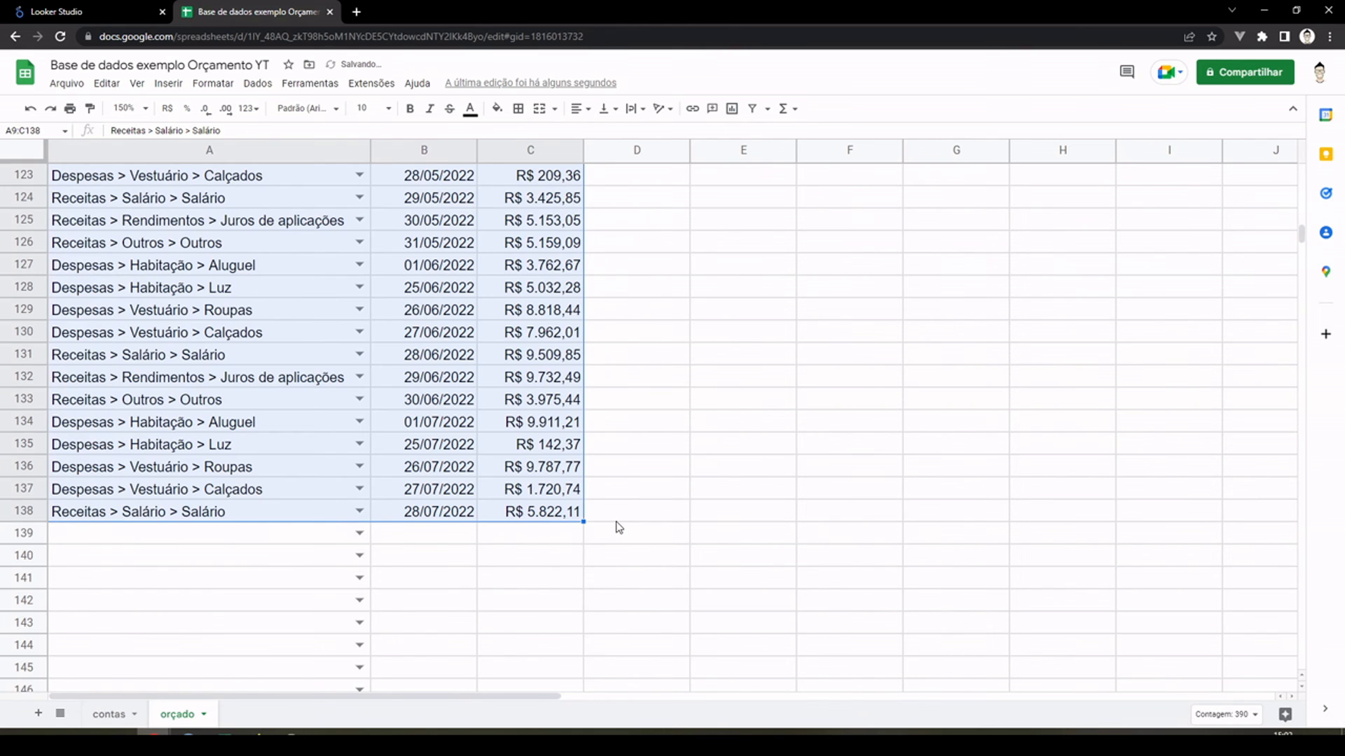
pyautogui.moveTo(583, 522); pyautogui.dragTo(623, 616)
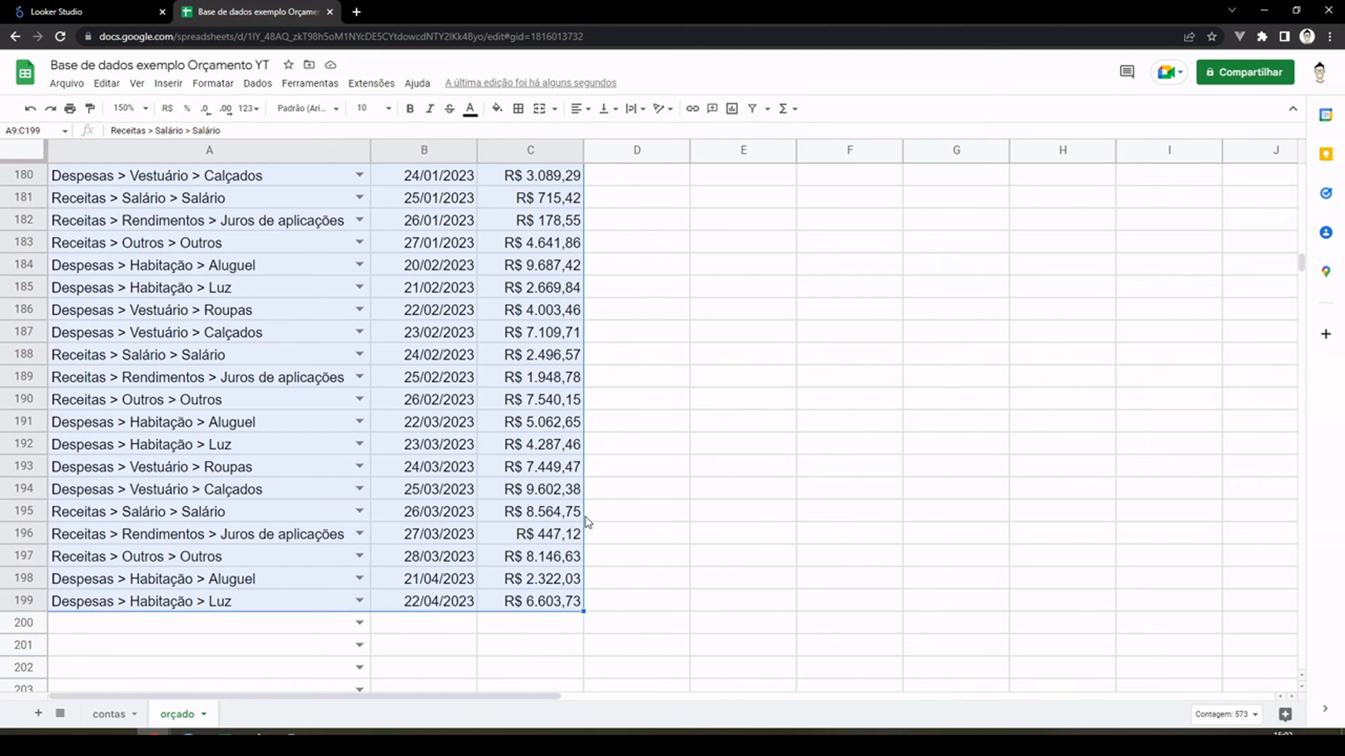
pyautogui.click(554, 465)
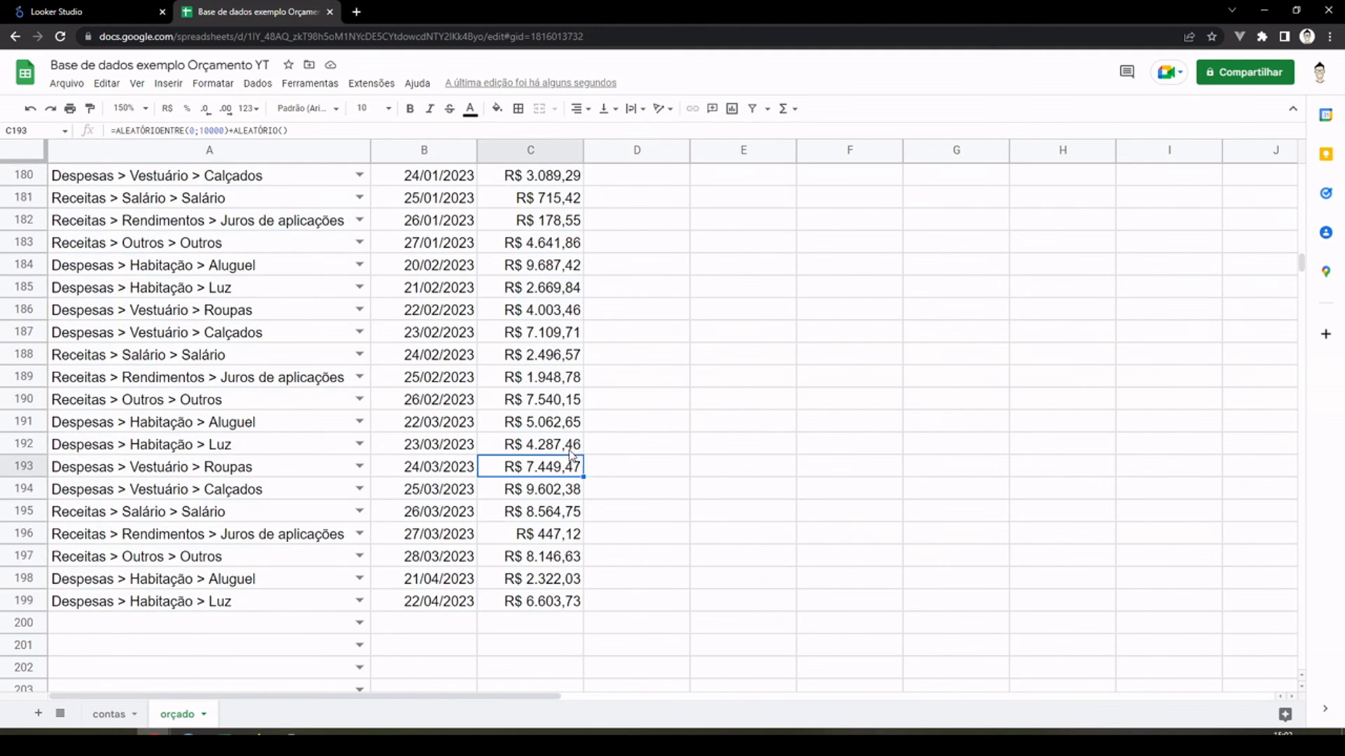
pyautogui.scroll(10, 546, 473)
pyautogui.scroll(20, 540, 484)
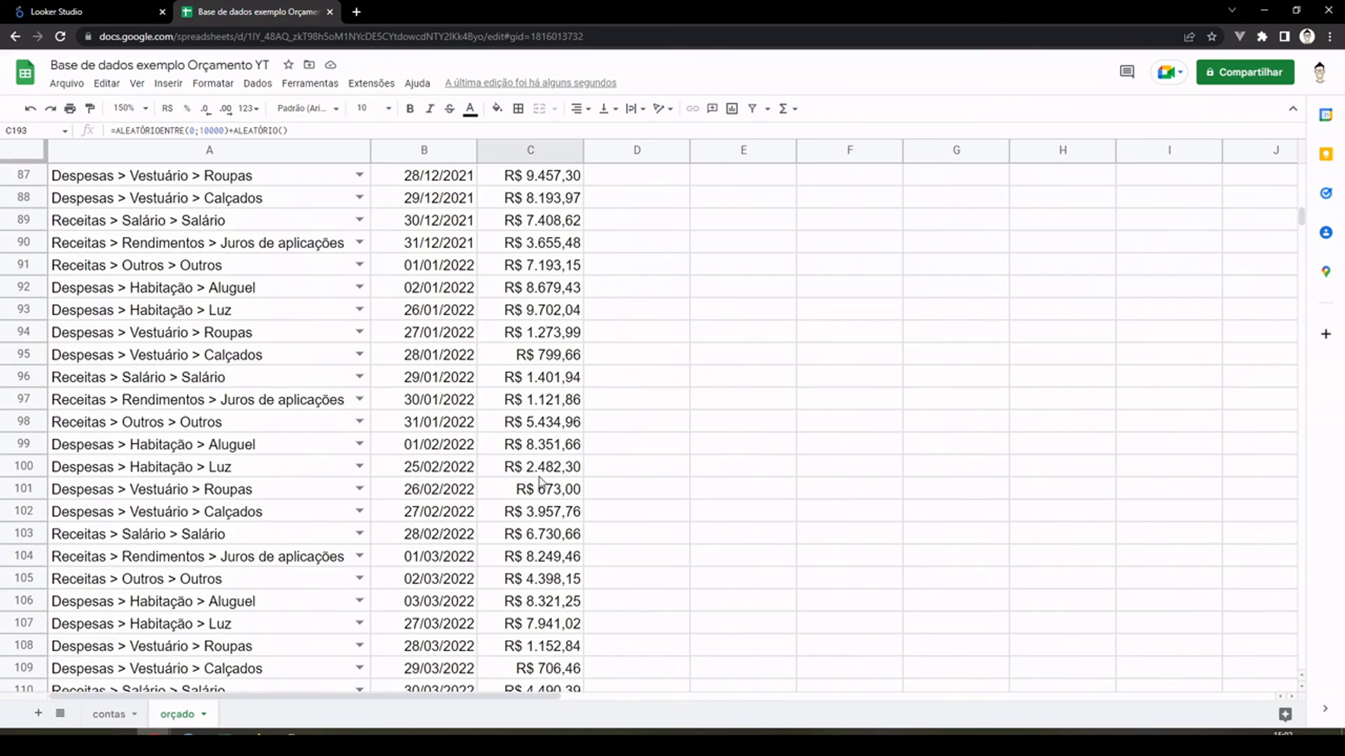
pyautogui.scroll(10, 540, 483)
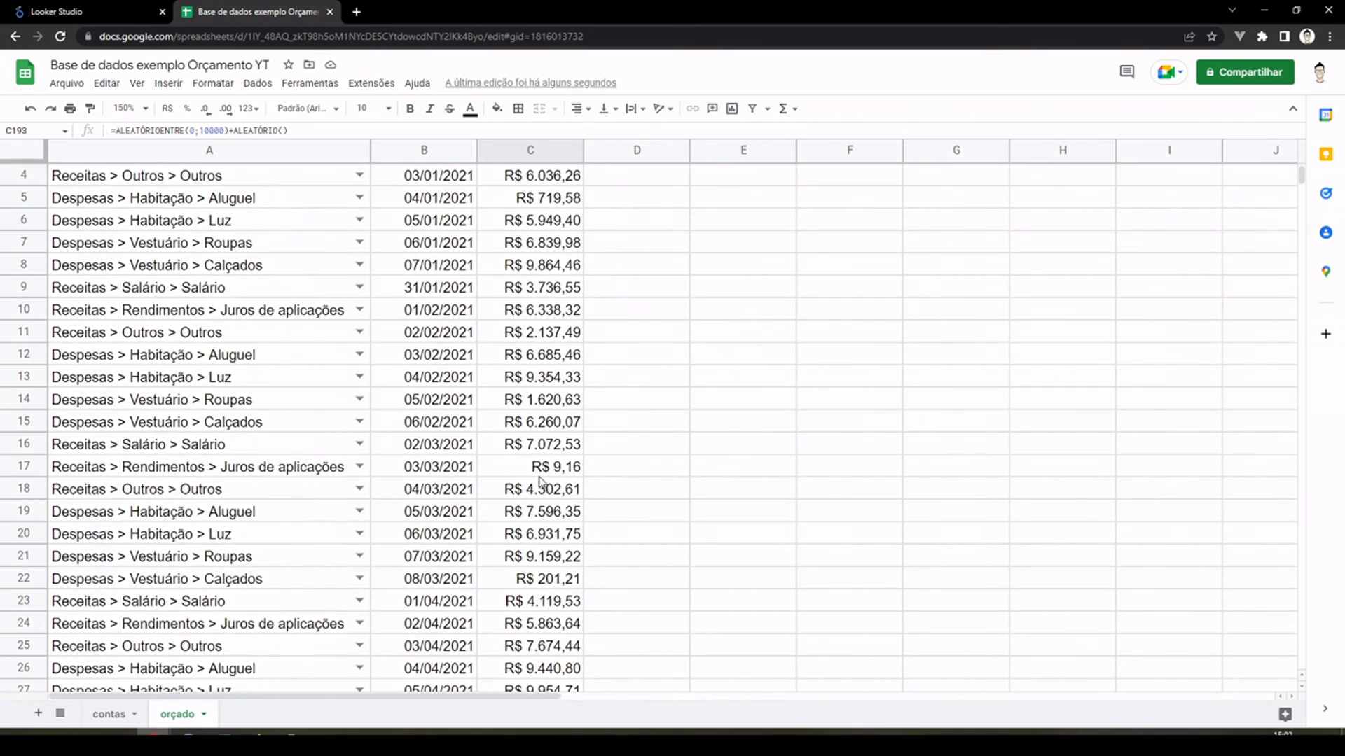
pyautogui.click(518, 150)
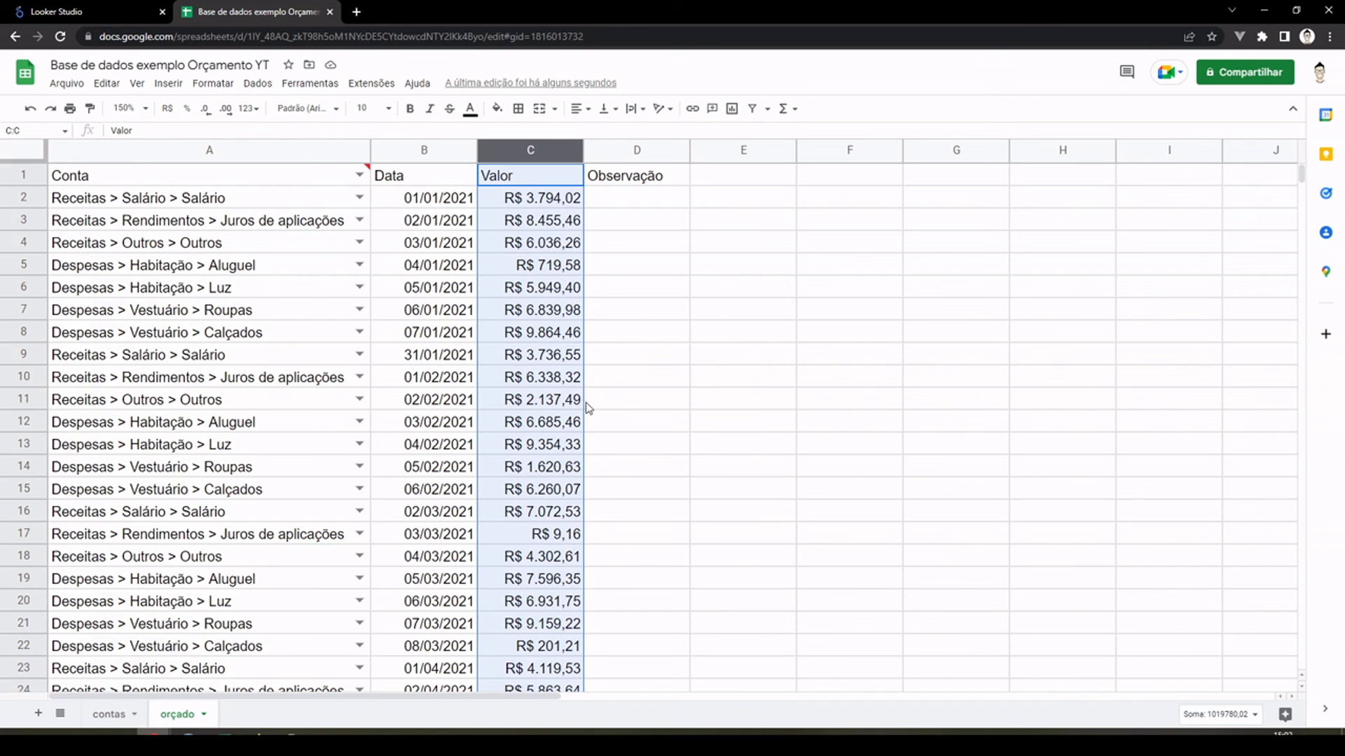
pyautogui.click(648, 285)
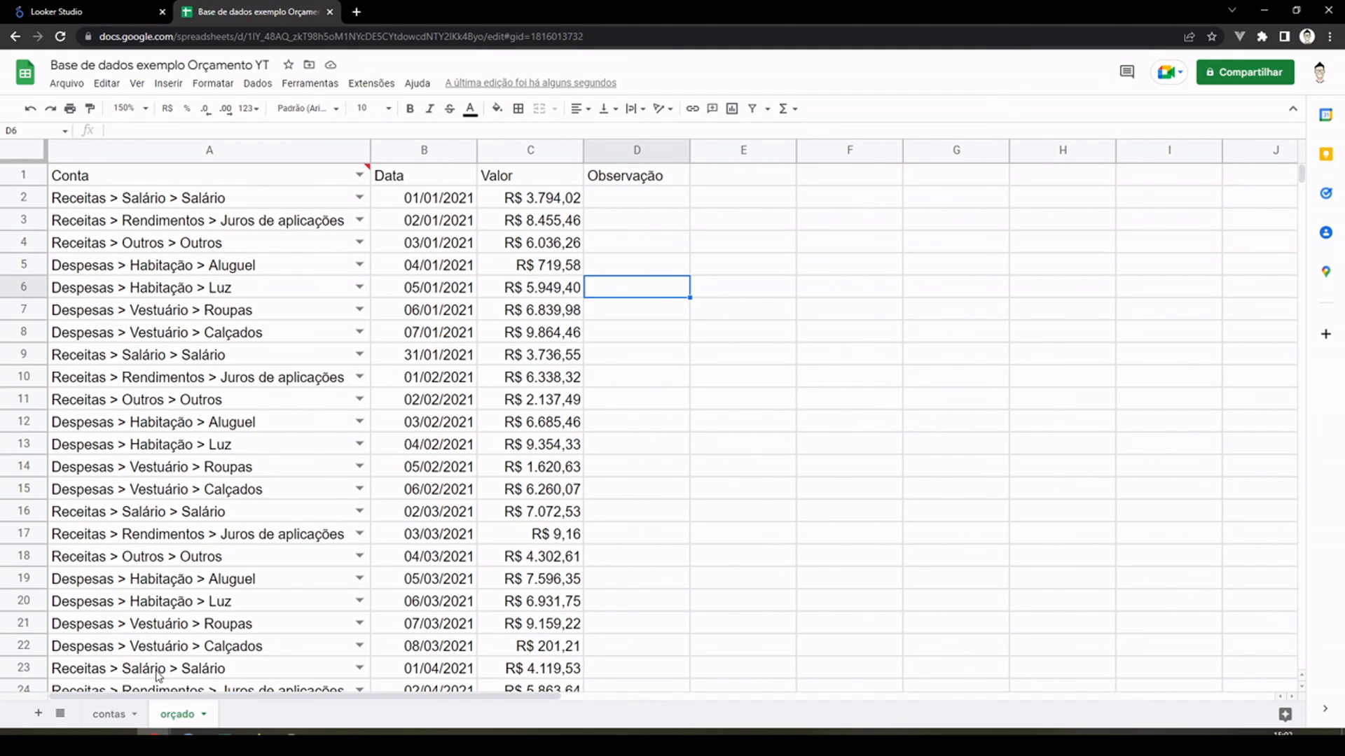
# Step: Duplicate the "orçado" sheet and rename the copy as "realizado"
pyautogui.click(203, 715)
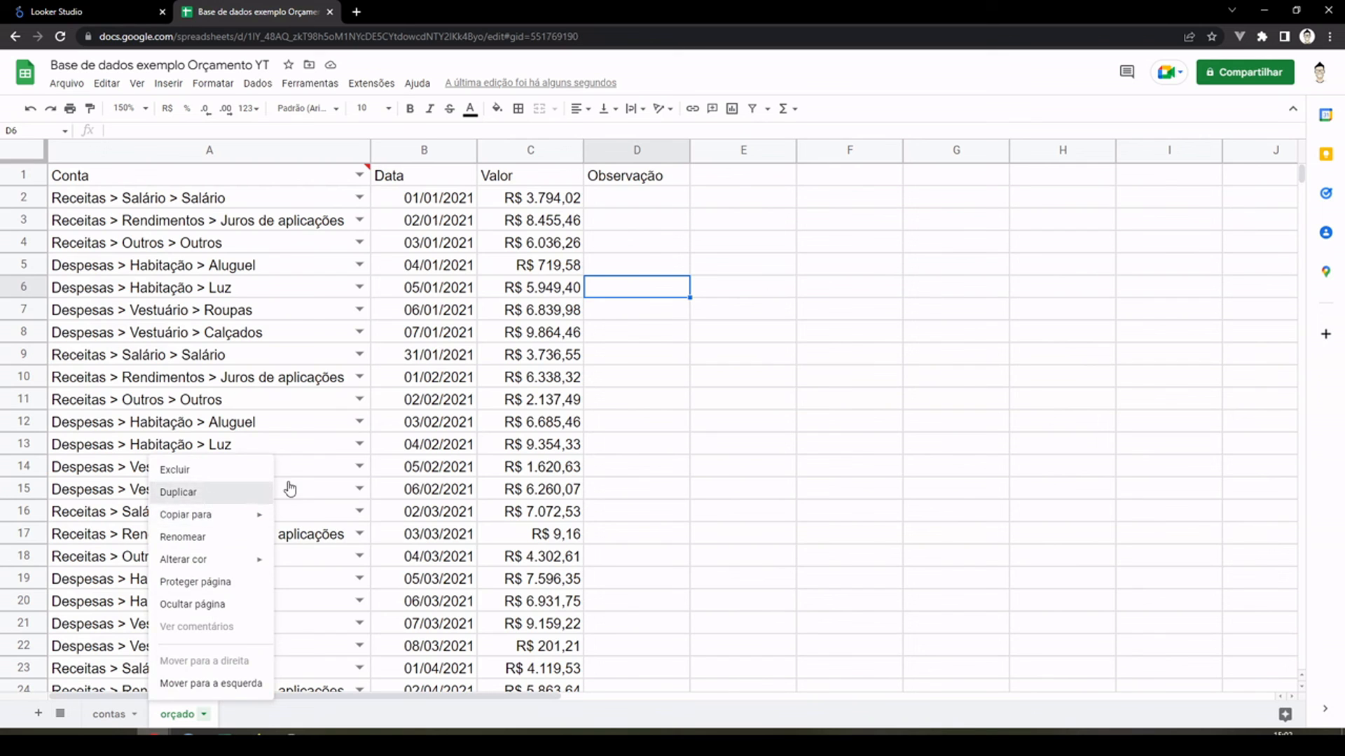
pyautogui.click(252, 494)
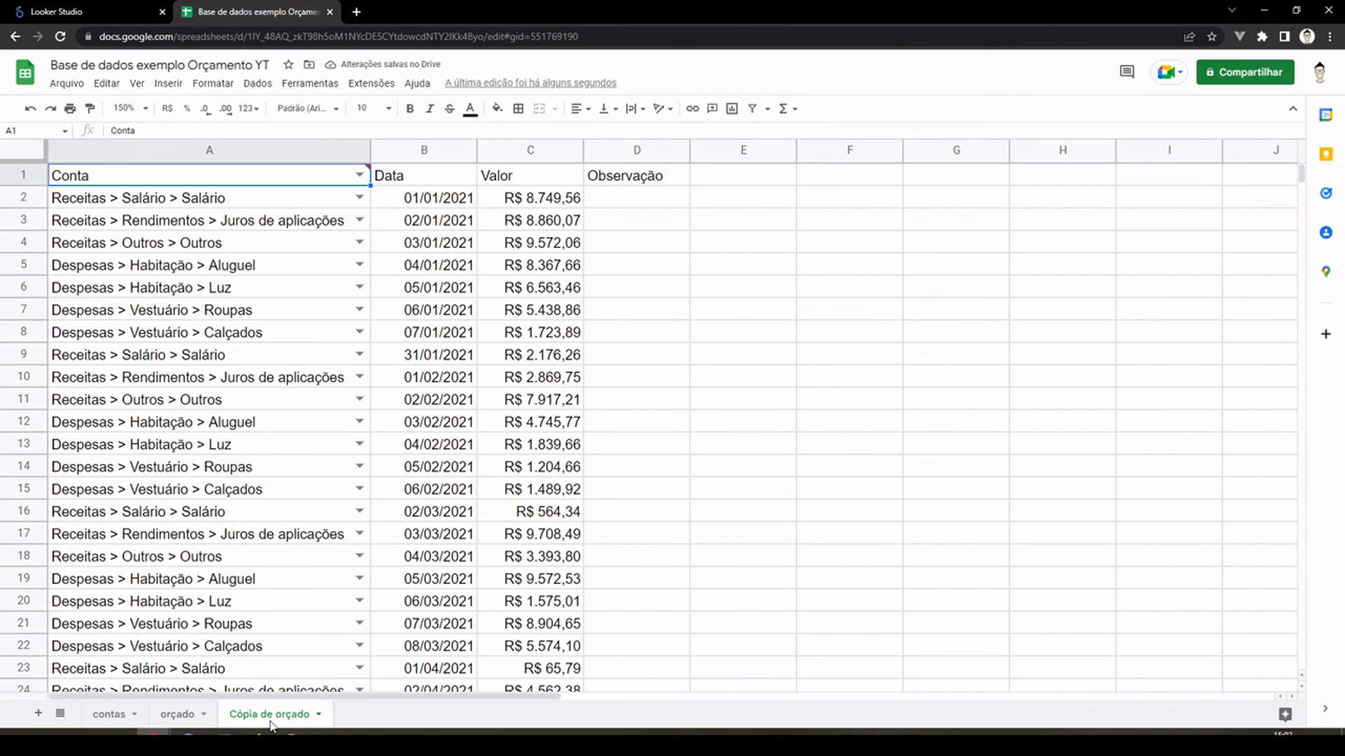
pyautogui.doubleClick(272, 725)
pyautogui.write('realizado')
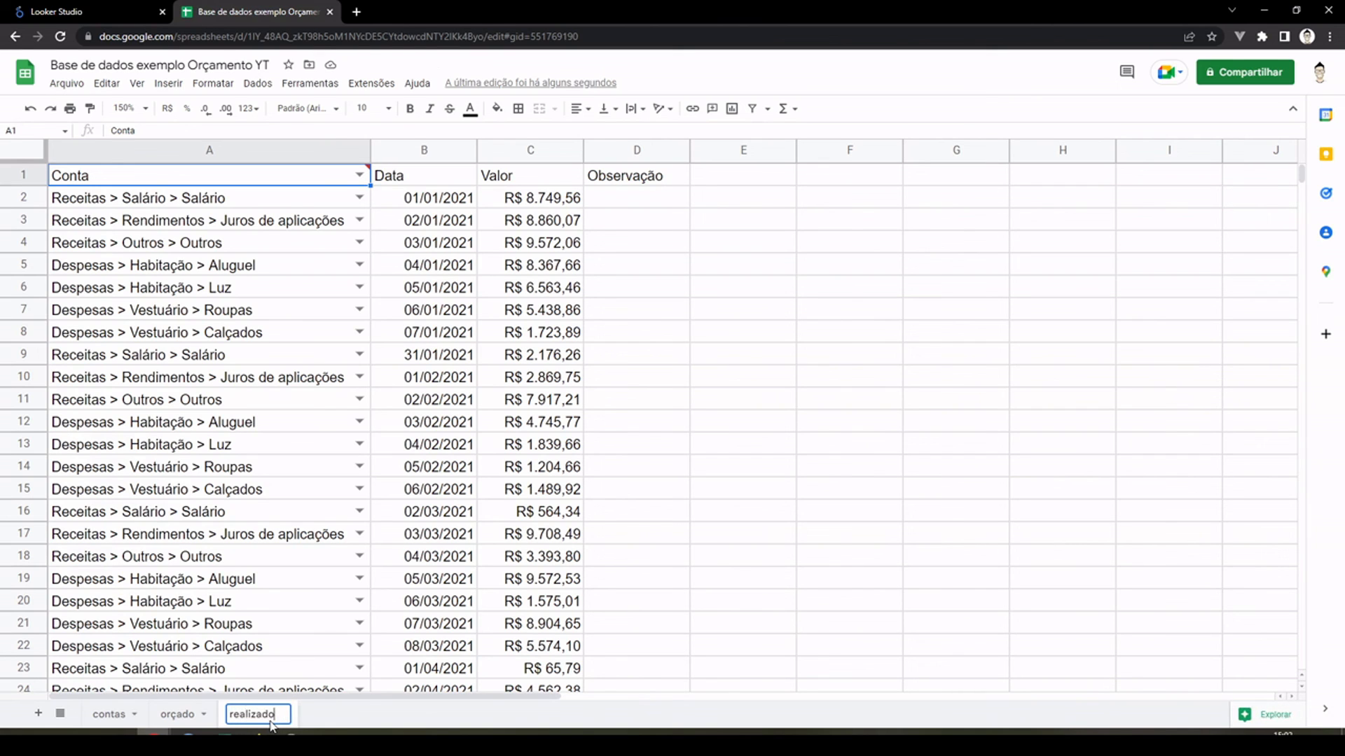
pyautogui.press('Return')
# Step: Review the account groups on the "contas" sheet and compare the layouts of the "orçado" and "realizado" sheets
pyautogui.click(106, 714)
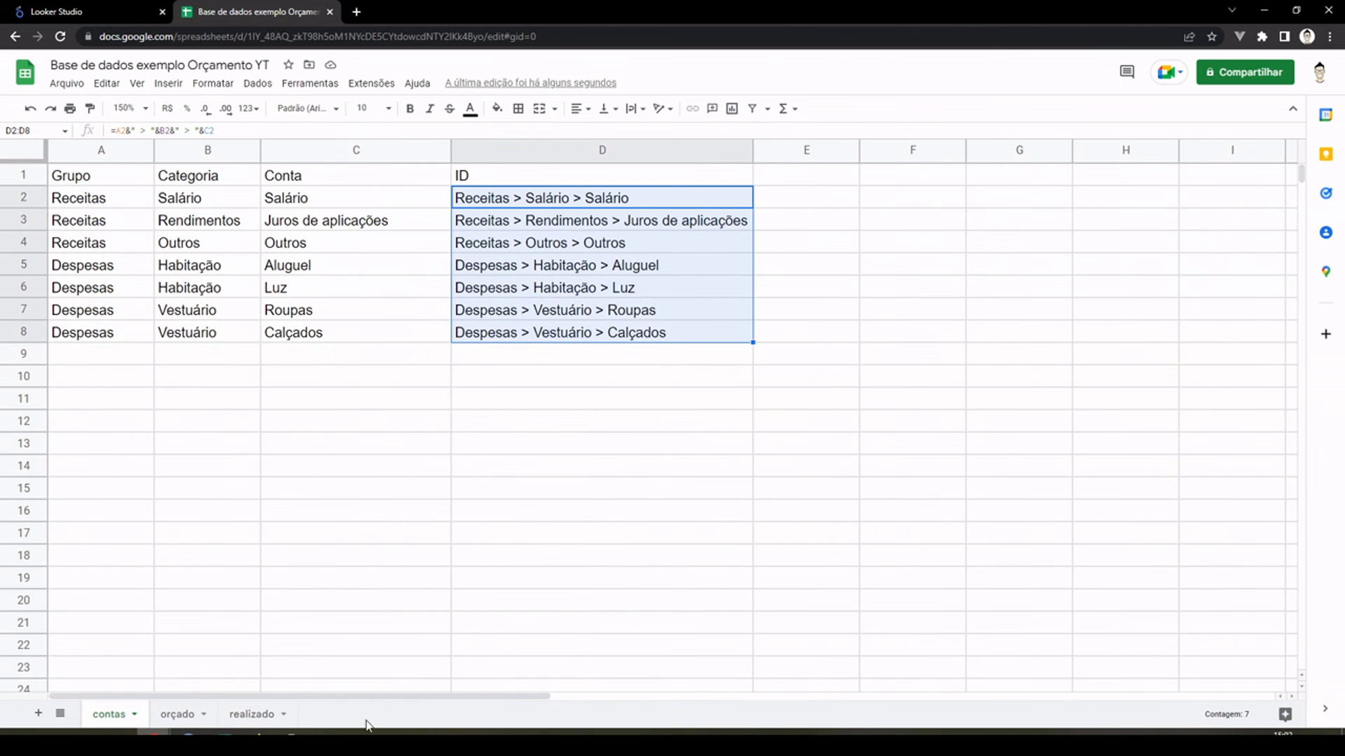
pyautogui.click(177, 713)
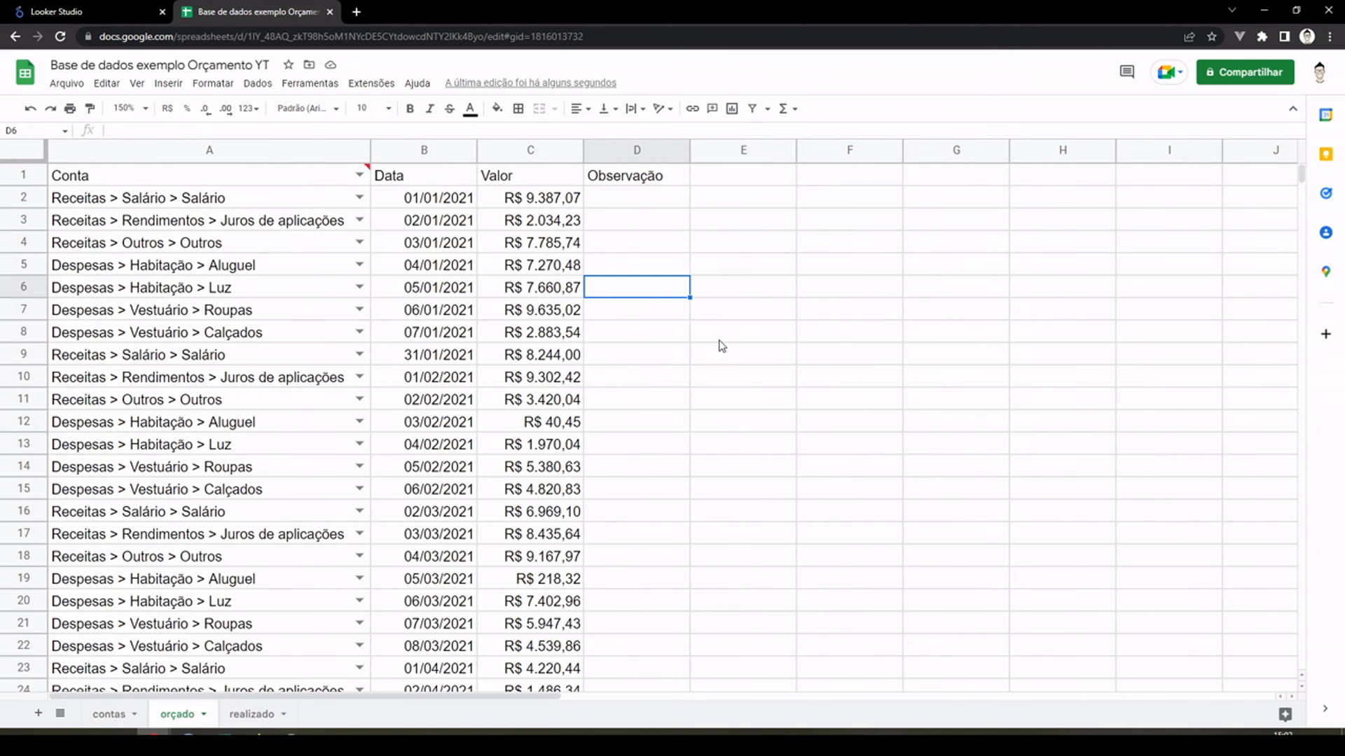
pyautogui.click(101, 713)
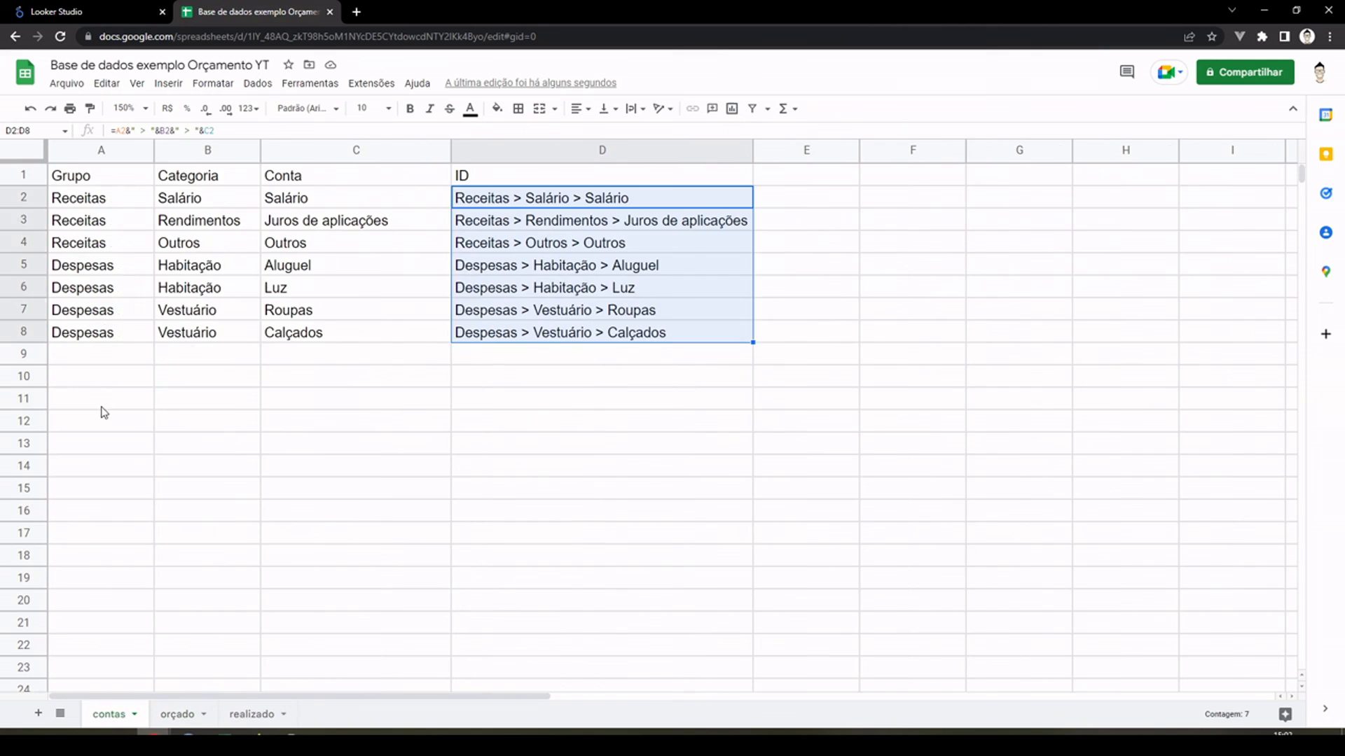
pyautogui.moveTo(98, 202); pyautogui.dragTo(91, 320)
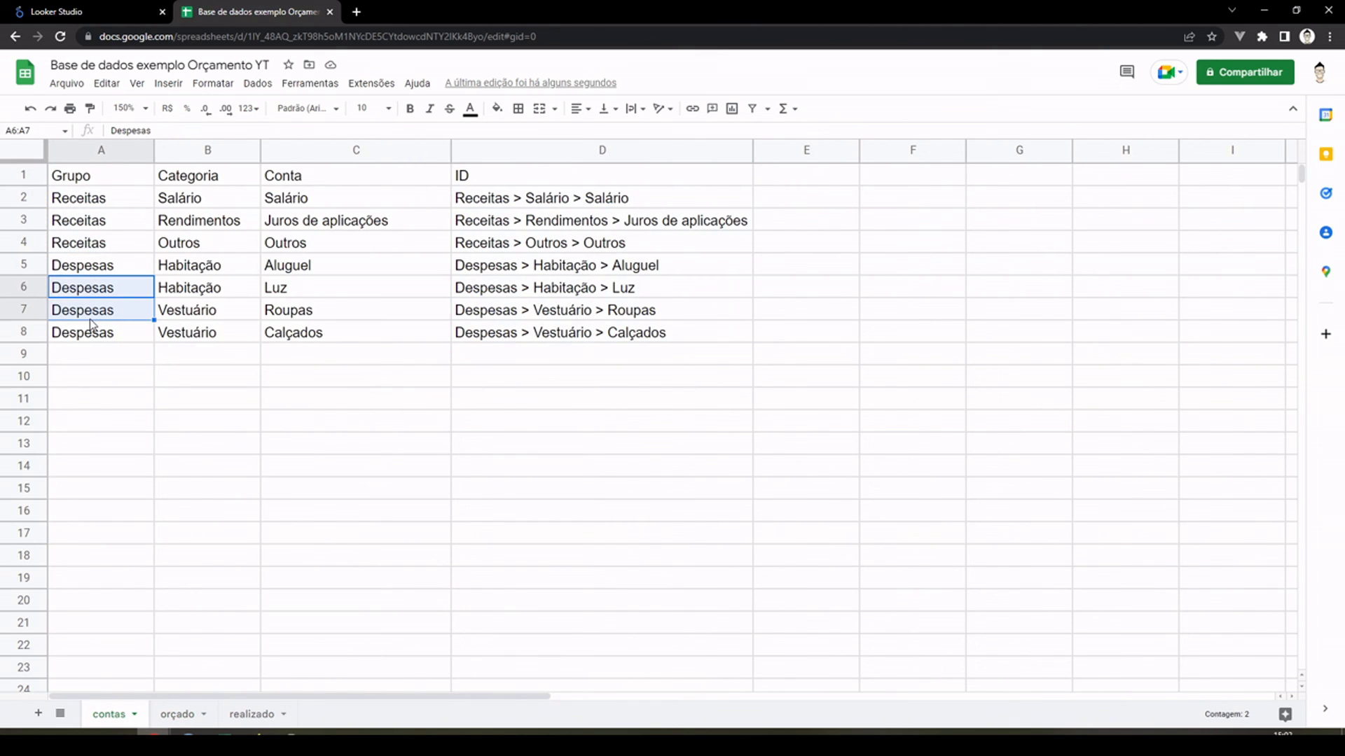
pyautogui.click(181, 715)
pyautogui.click(252, 715)
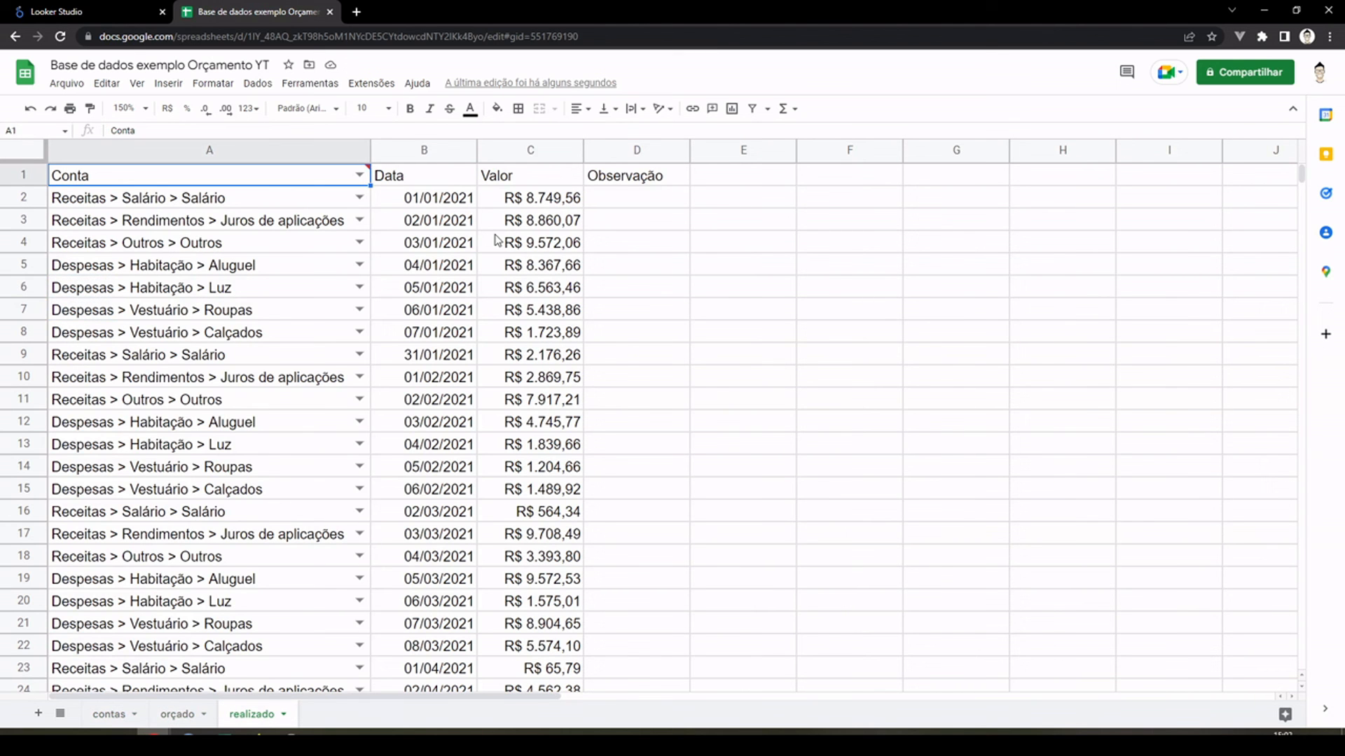
pyautogui.click(793, 239)
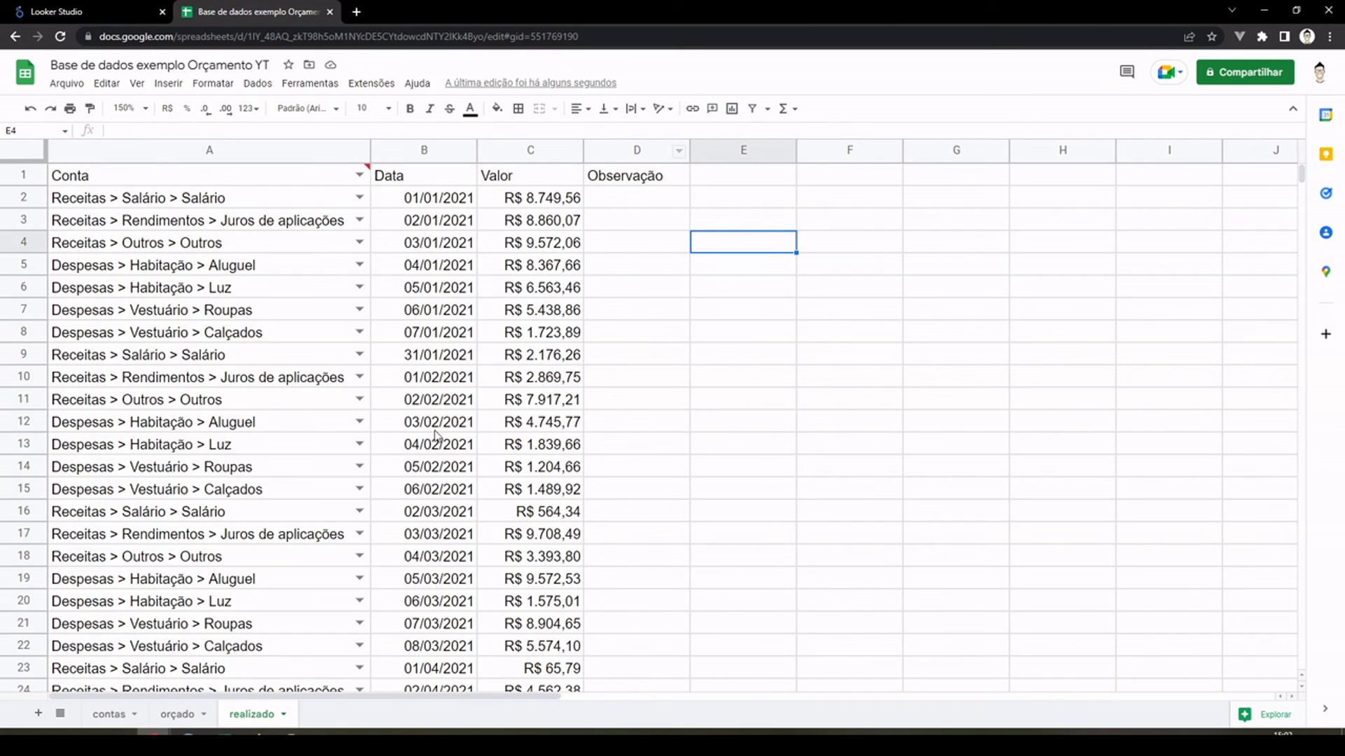
pyautogui.click(180, 713)
pyautogui.click(260, 713)
# Step: Change the formula in cell C2 of the "realizado" sheet to =ALEATÓRIOENTRE(10;11000)+ALEATÓRIO()
pyautogui.click(537, 201)
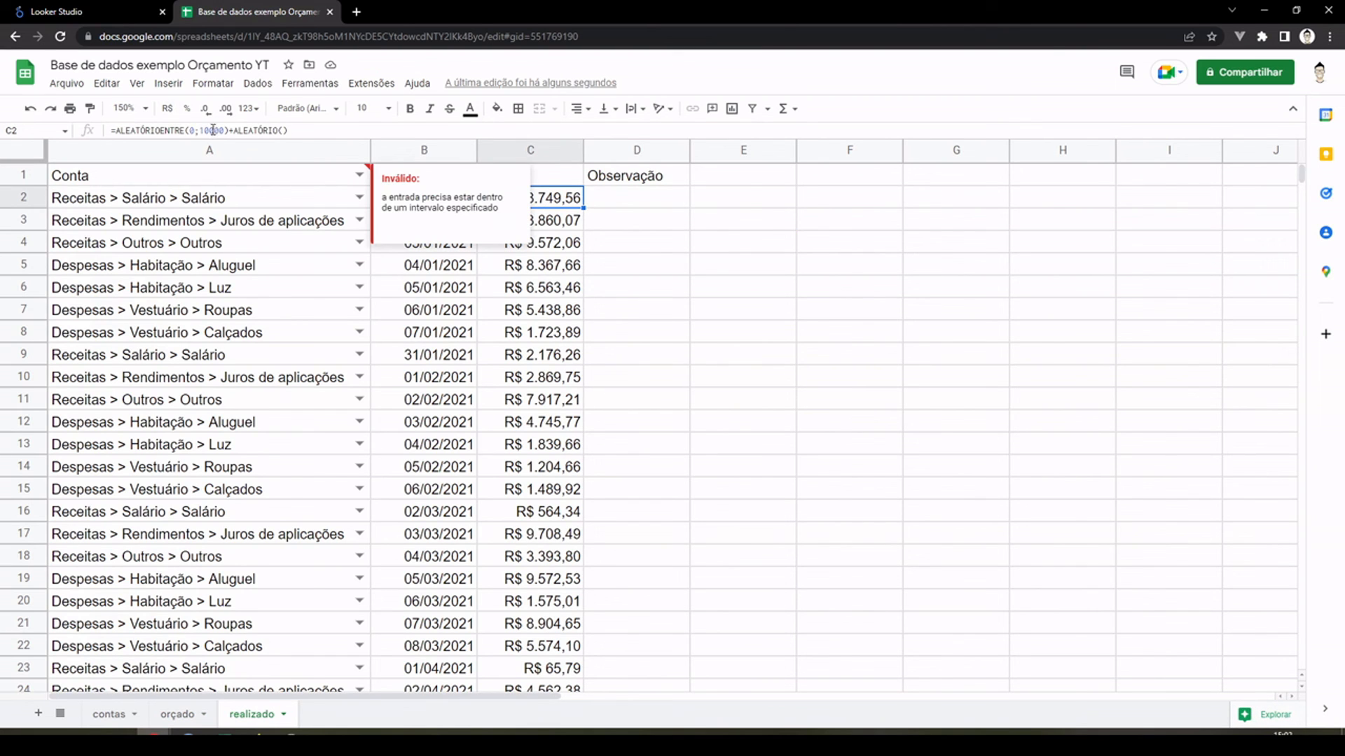
pyautogui.click(207, 129)
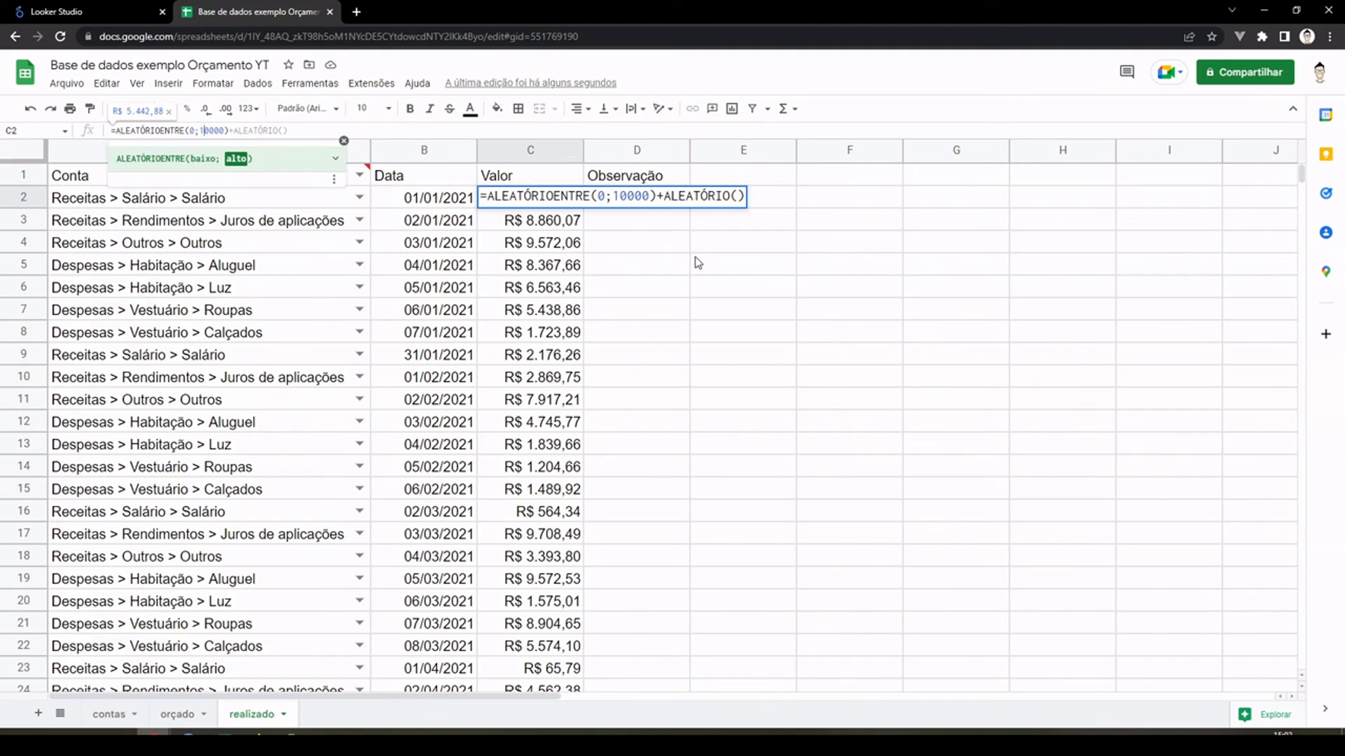
pyautogui.press('Left')
pyautogui.hotkey('shift', 'Left')
pyautogui.write('10')
pyautogui.press('Right')
pyautogui.press('Right')
pyautogui.hotkey('shift', 'Right')
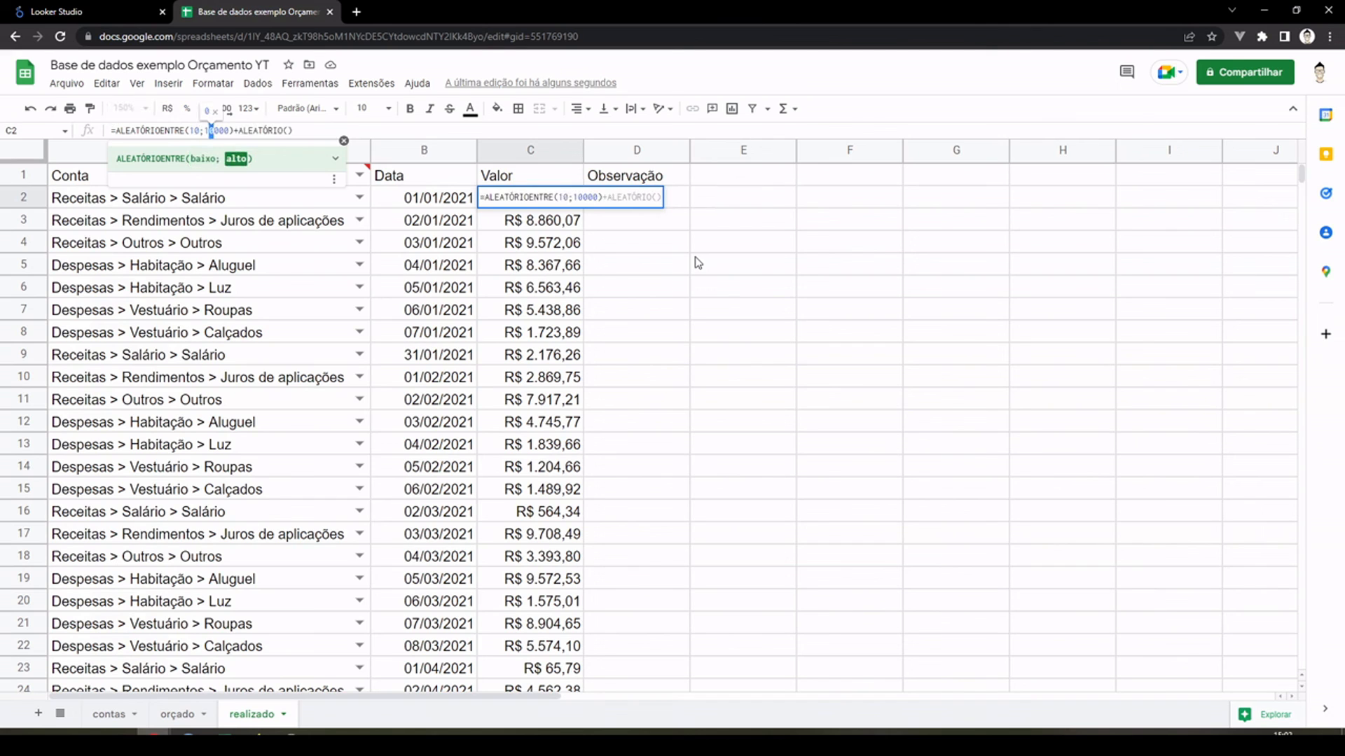
pyautogui.write('1')
pyautogui.press('Return')
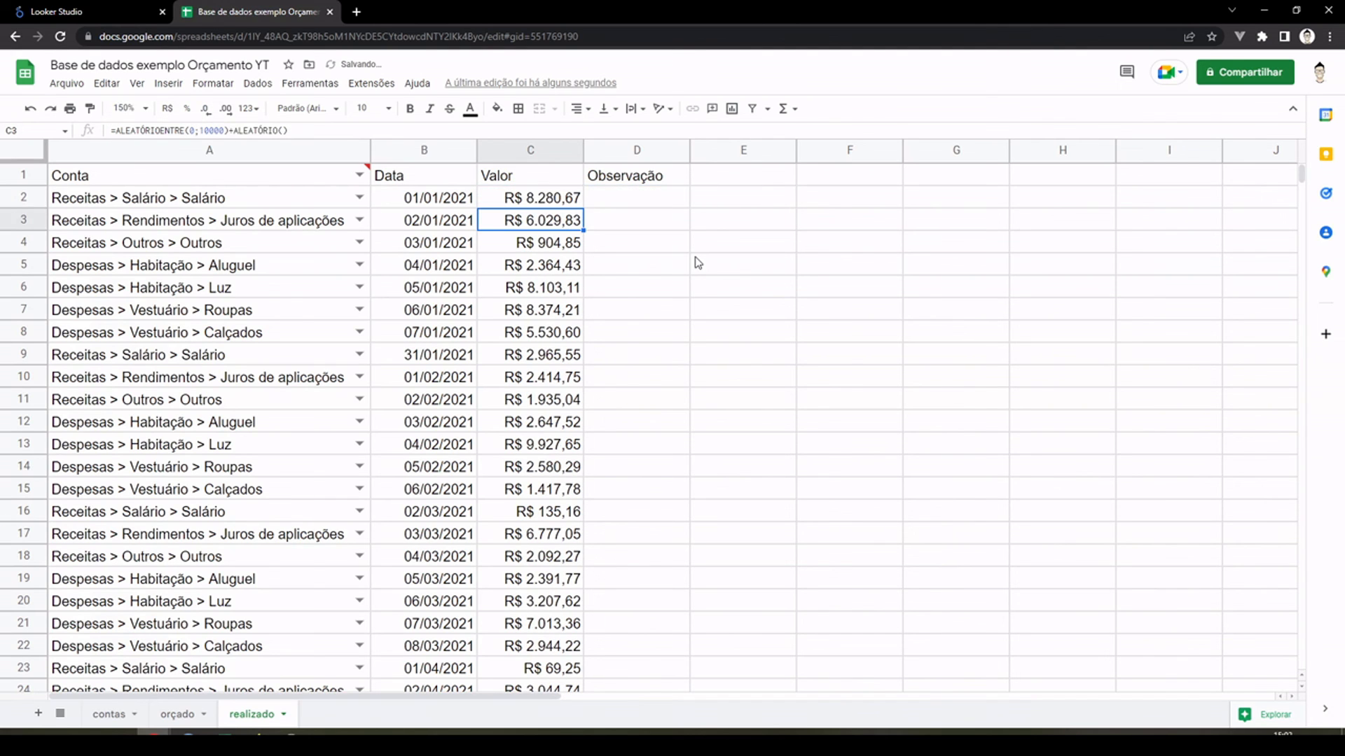
# Step: Fill the edited formula in C2 down the "Valor" column to C199 on the "realizado" sheet
pyautogui.press('Up')
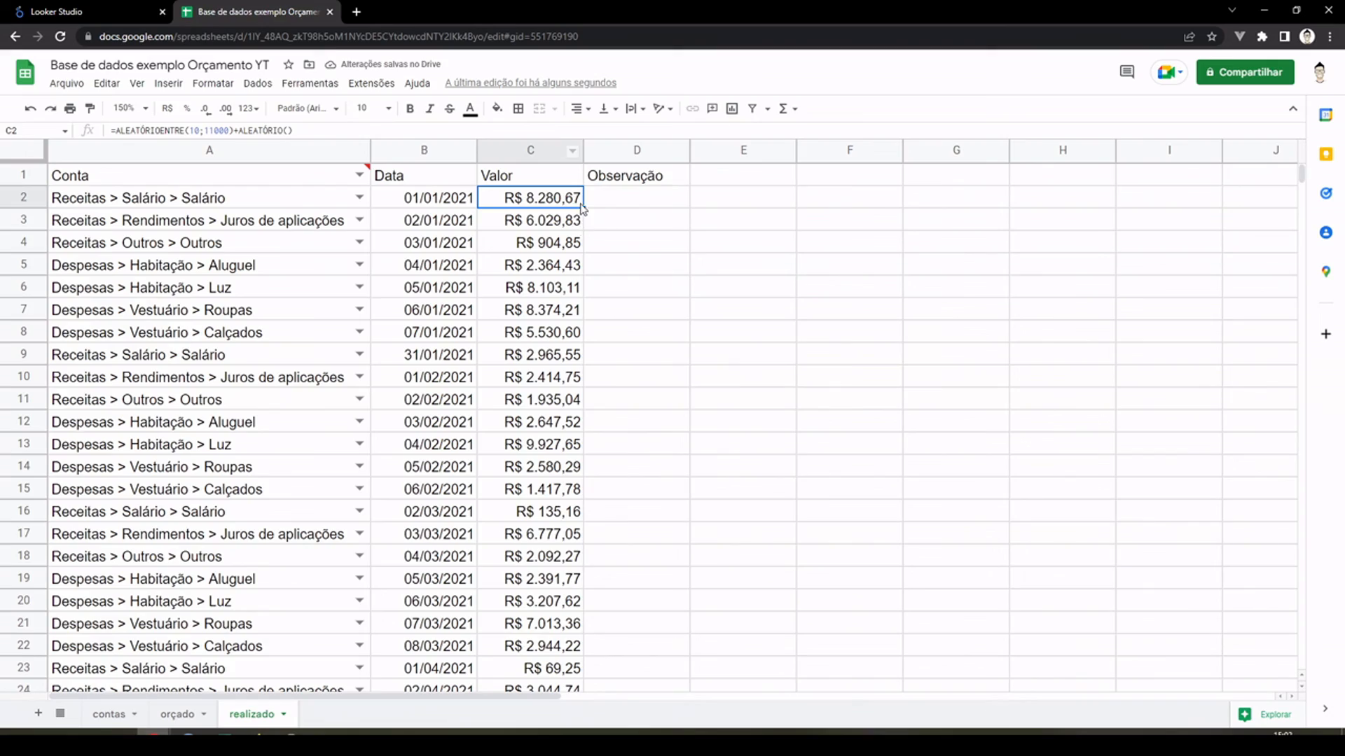
pyautogui.moveTo(584, 208); pyautogui.dragTo(580, 607)
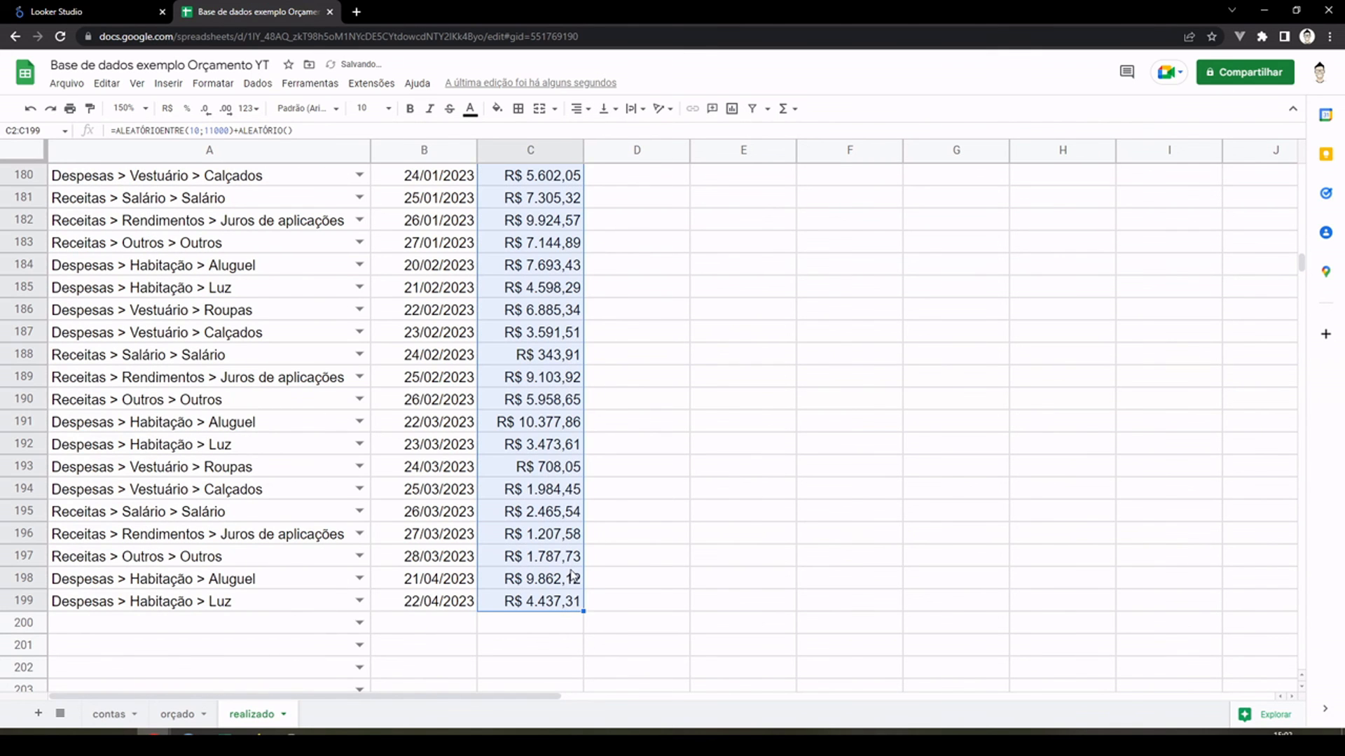
pyautogui.click(503, 538)
pyautogui.hotkey('ctrl', 'Up')
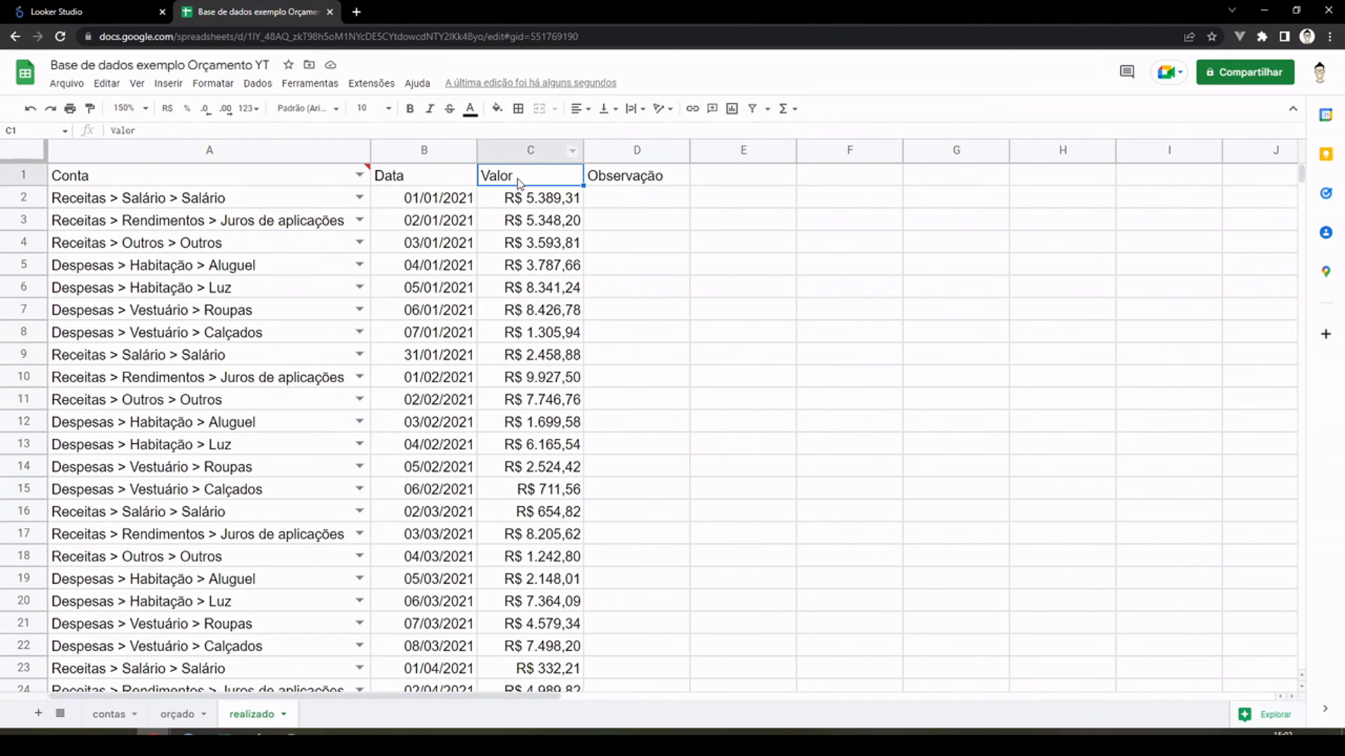
# Step: Copy column C of the "realizado" sheet and paste it over itself as values only, then check some cells
pyautogui.click(521, 145)
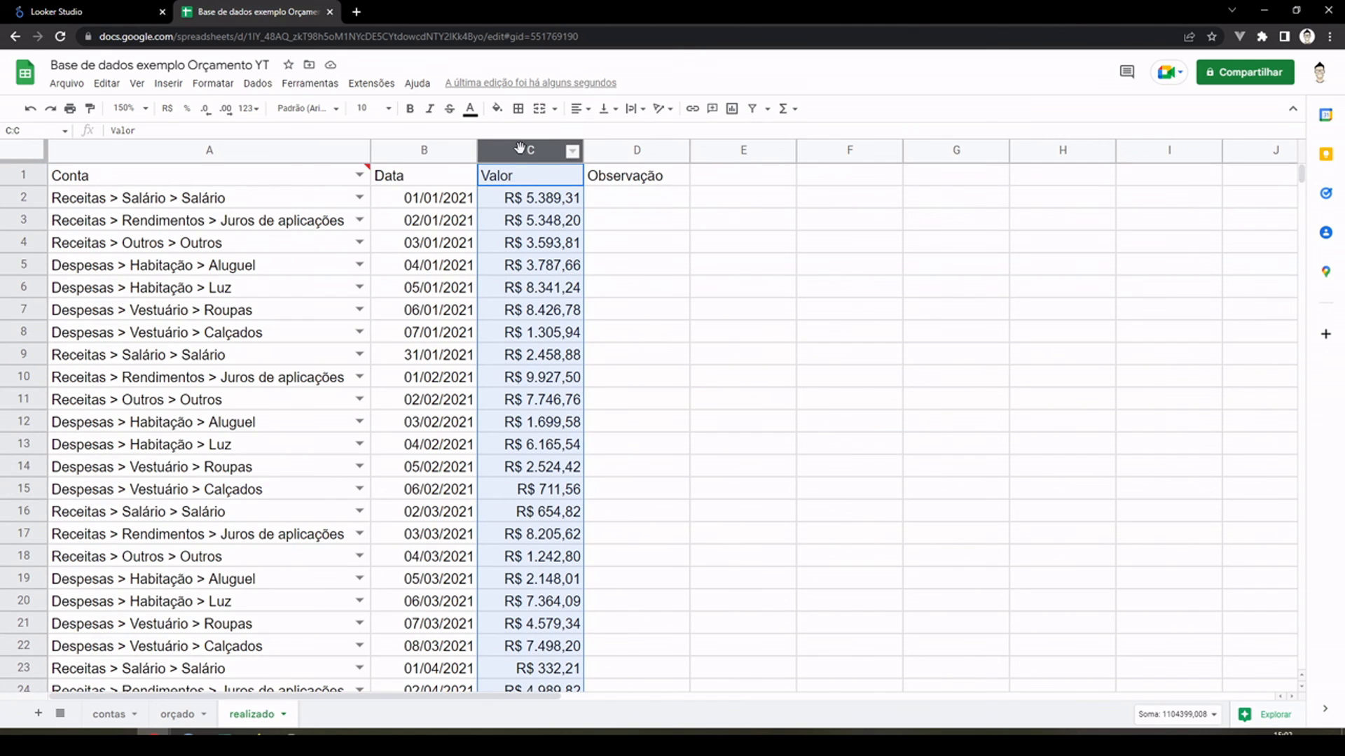
pyautogui.rightClick(529, 206)
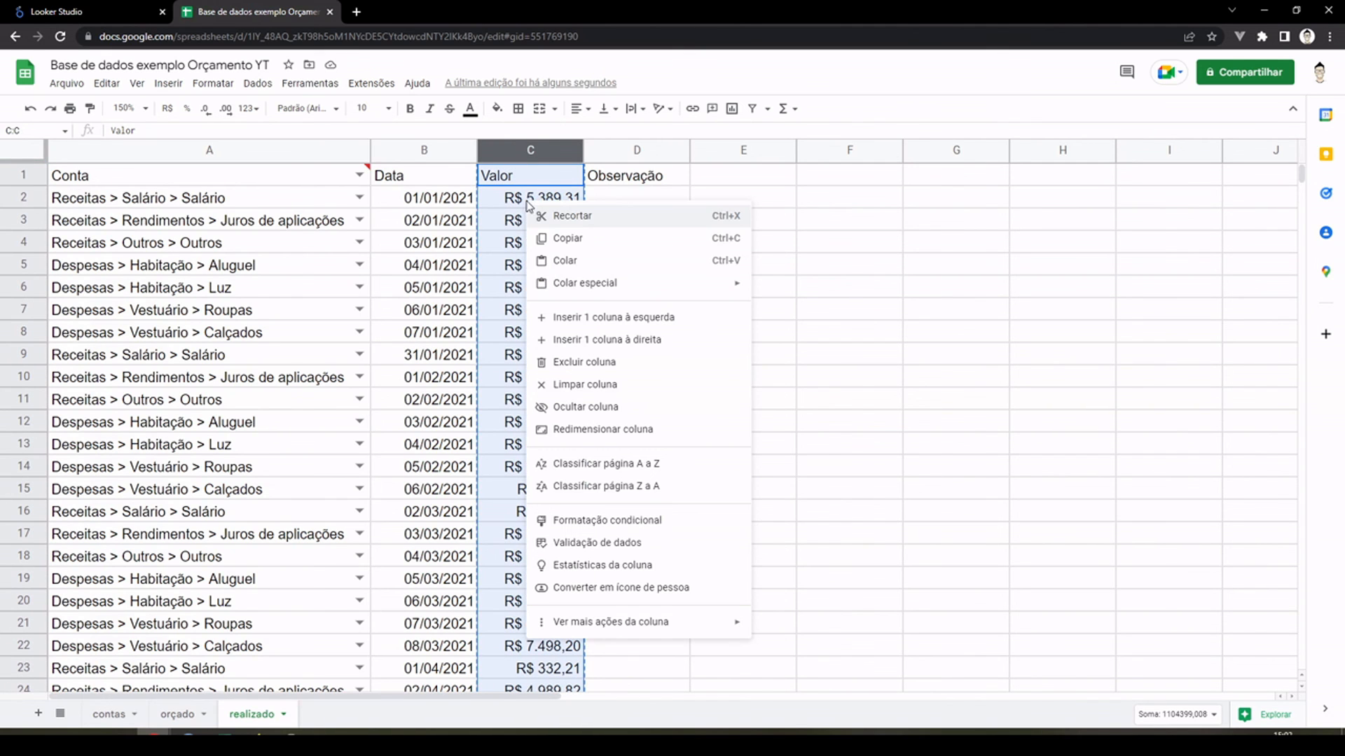
pyautogui.moveTo(615, 287)
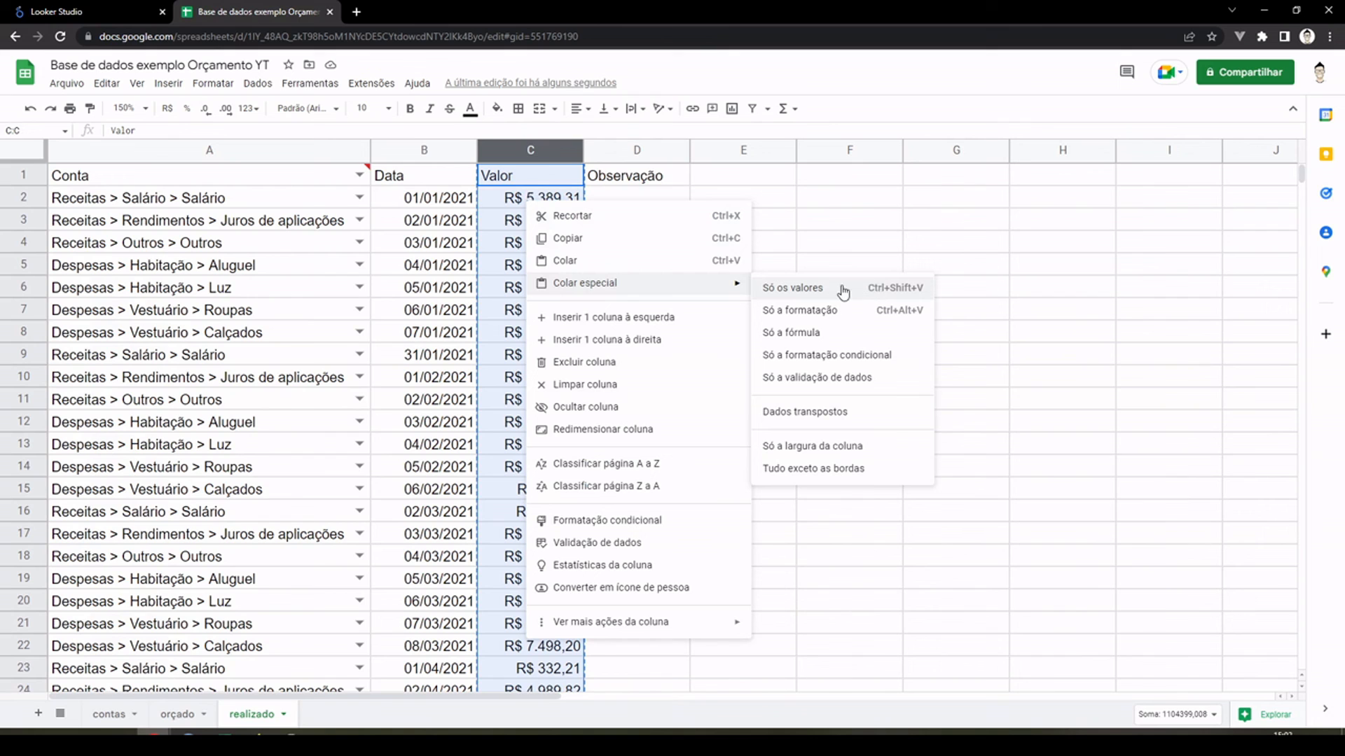
pyautogui.click(799, 288)
pyautogui.click(702, 261)
pyautogui.click(551, 203)
pyautogui.click(551, 280)
pyautogui.click(531, 400)
pyautogui.click(530, 250)
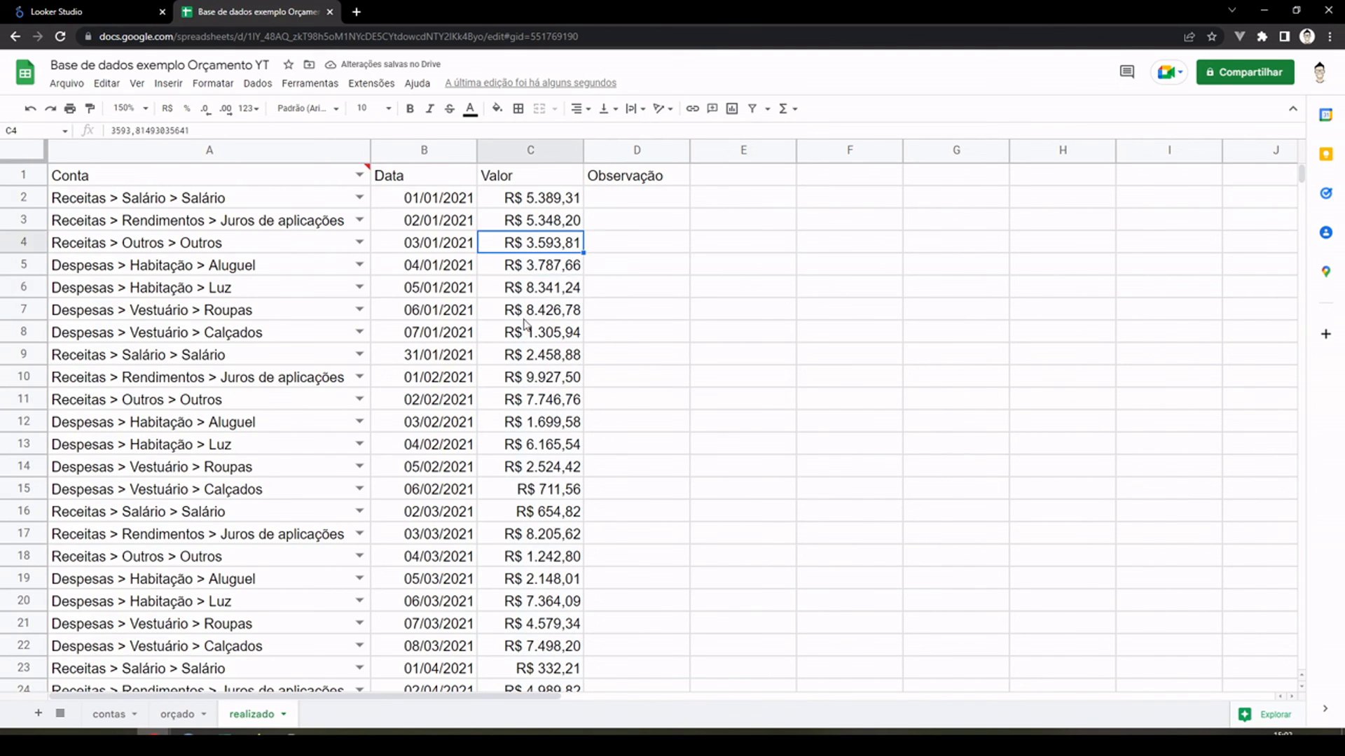
# Step: Replace the random formulas in column C of the "orçado" sheet with fixed numbers by copying and pasting values only
pyautogui.click(178, 713)
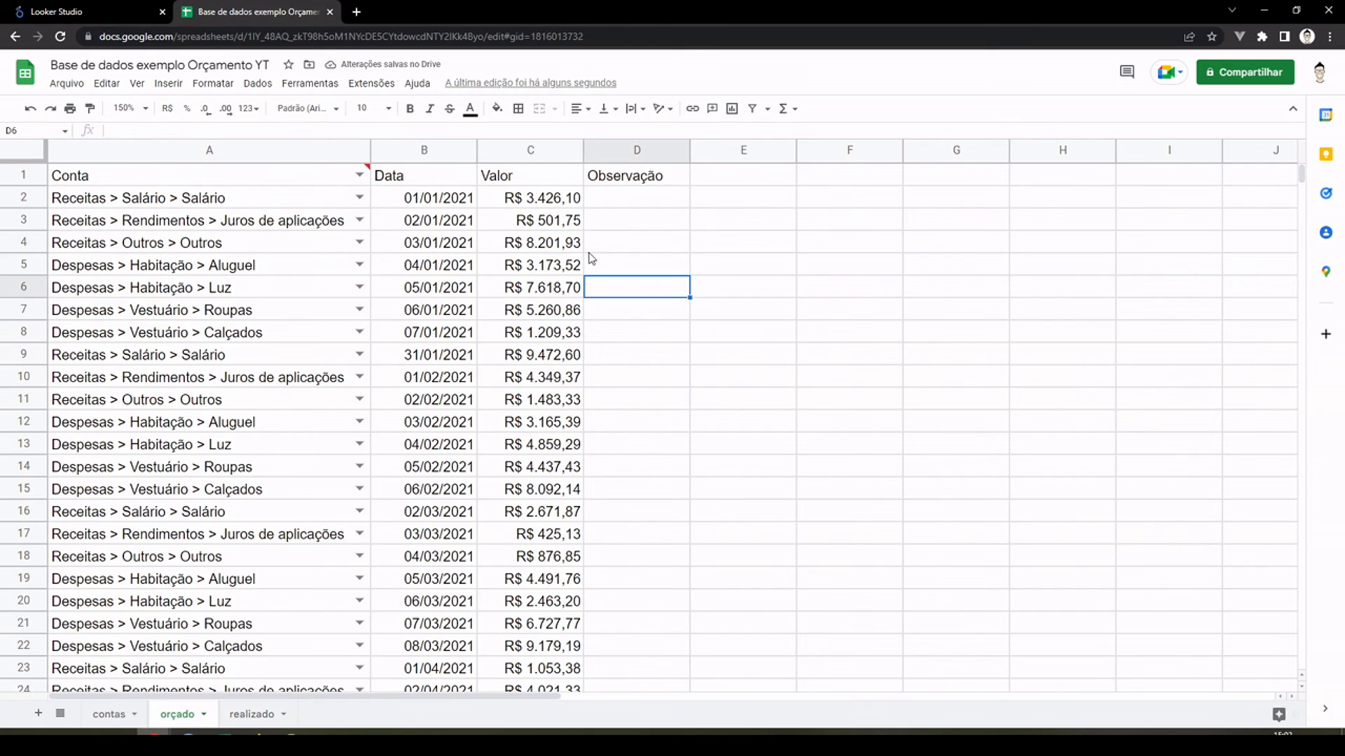
pyautogui.click(548, 150)
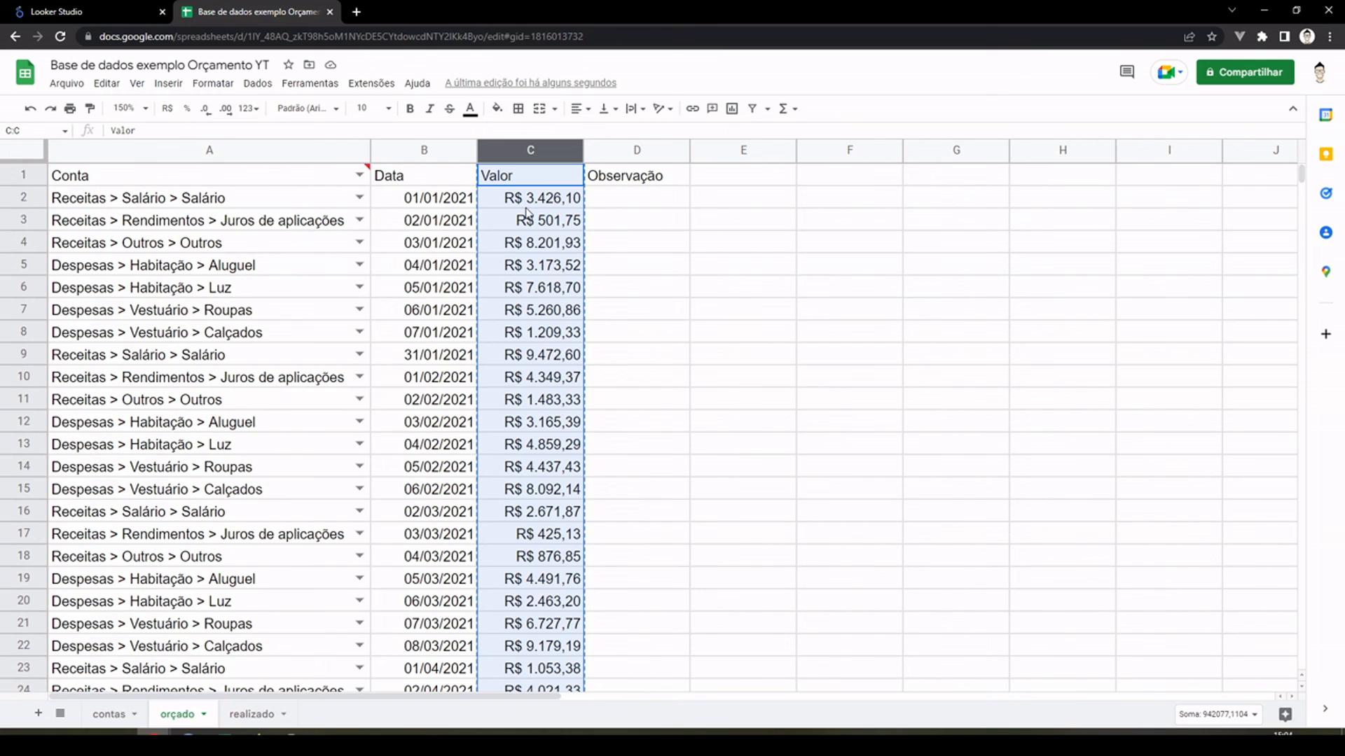
pyautogui.rightClick(527, 214)
pyautogui.moveTo(693, 294)
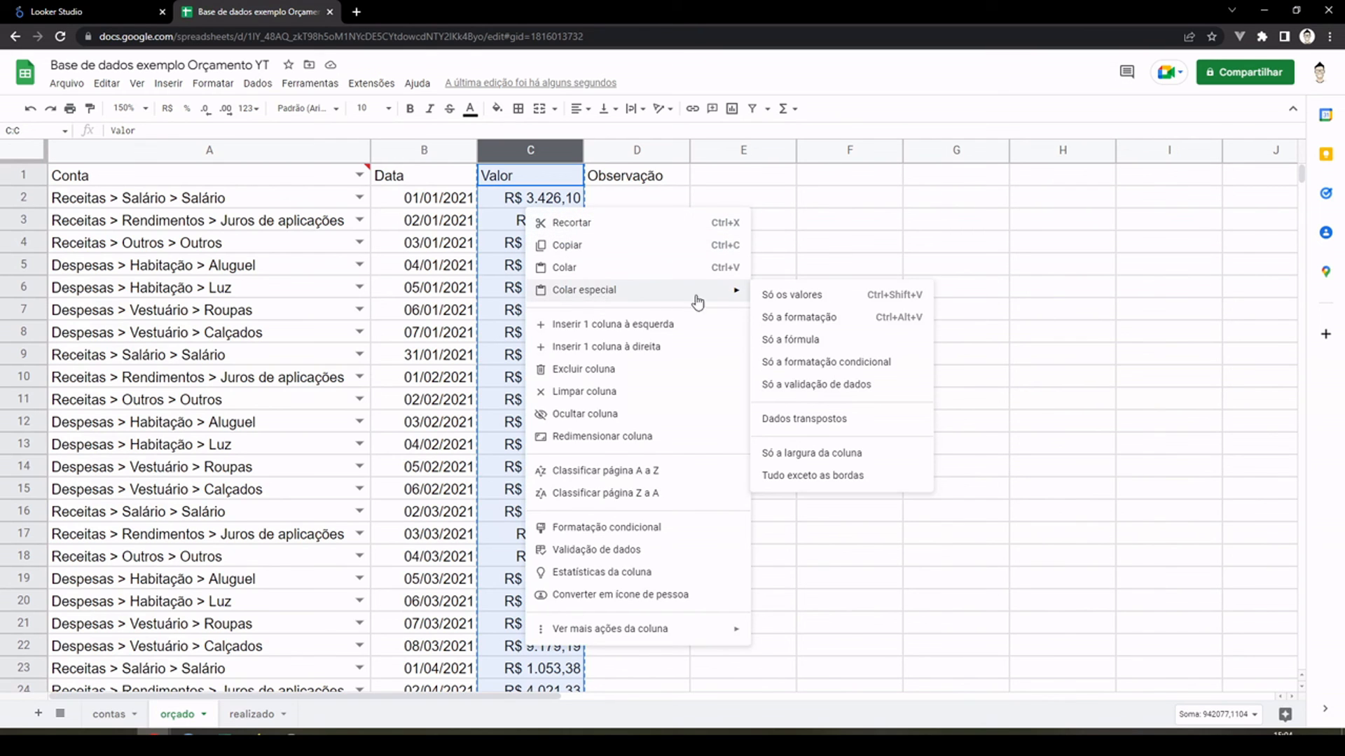
pyautogui.click(822, 297)
pyautogui.click(735, 246)
pyautogui.click(595, 220)
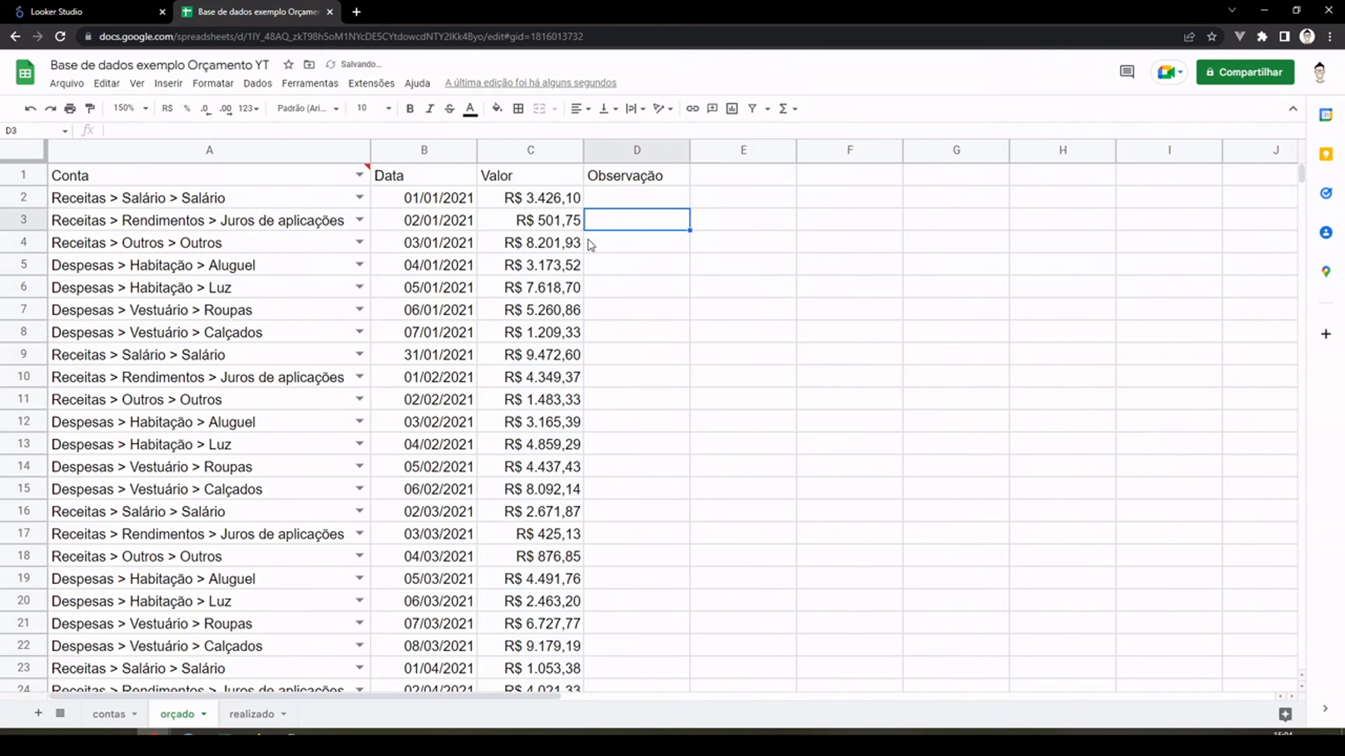
# Step: Look over the groups, categories and account IDs listed on the "contas" sheet
pyautogui.click(105, 716)
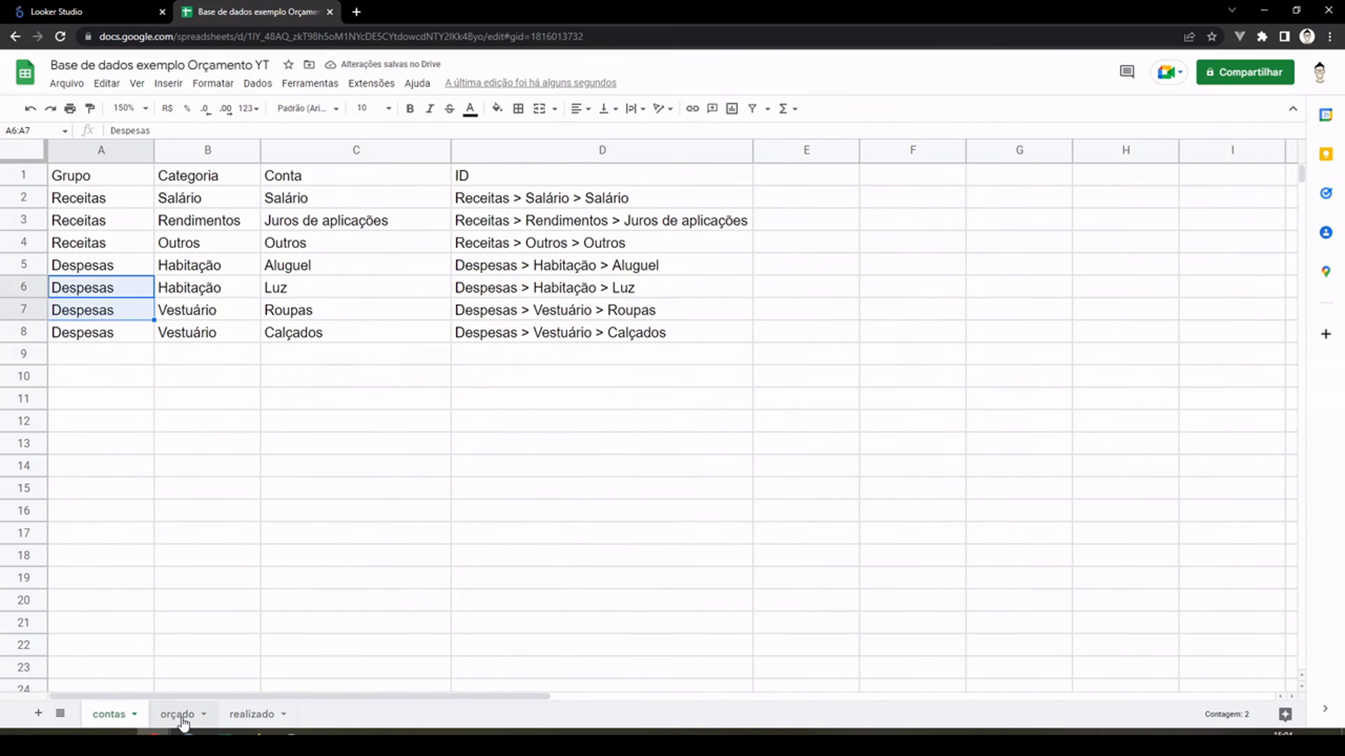
pyautogui.click(181, 716)
pyautogui.click(105, 715)
pyautogui.click(335, 484)
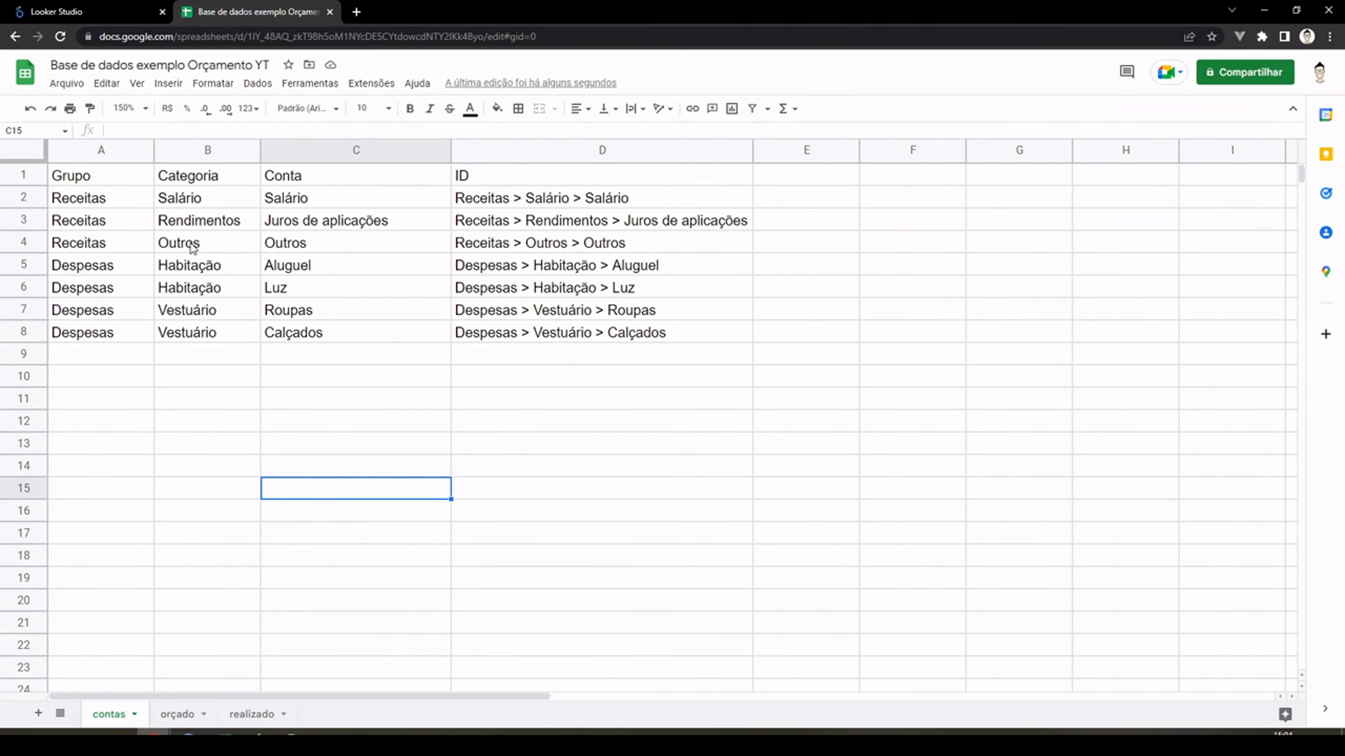
pyautogui.moveTo(115, 205); pyautogui.dragTo(140, 448)
pyautogui.click(214, 446)
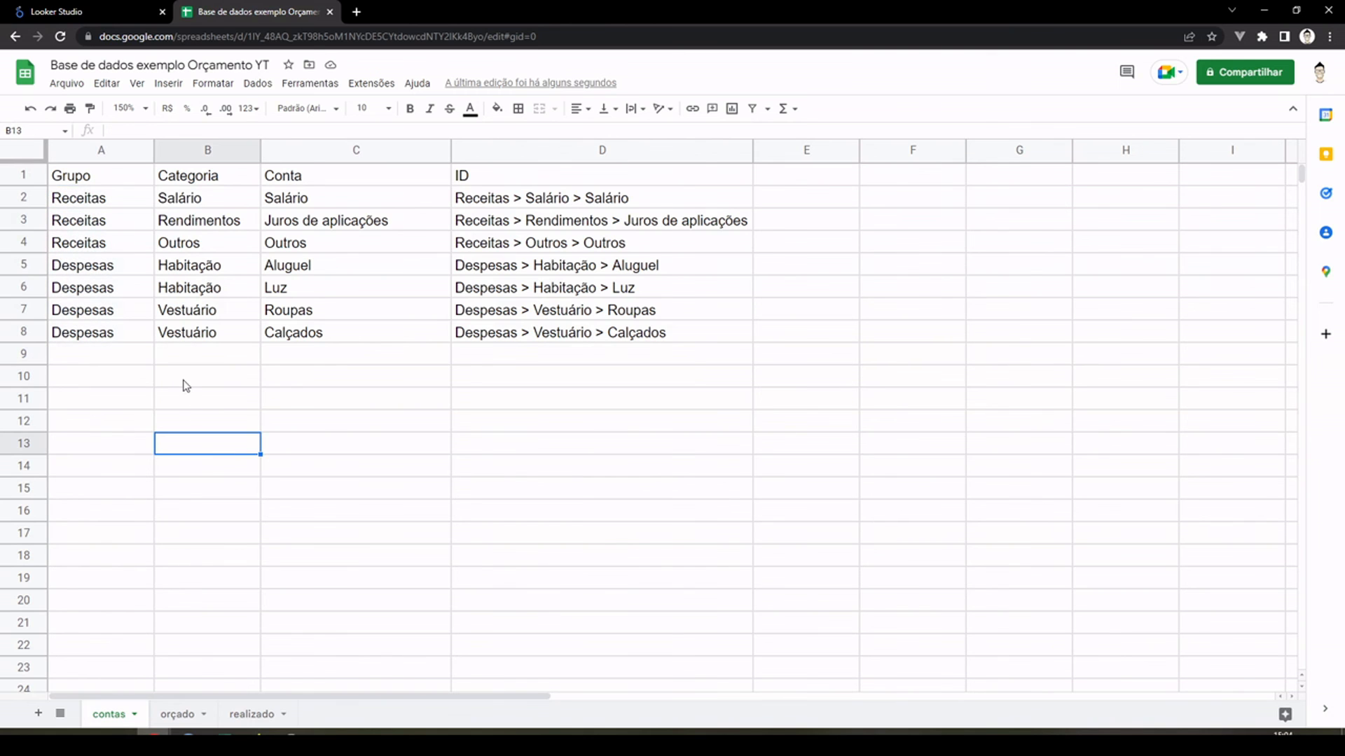
pyautogui.click(363, 402)
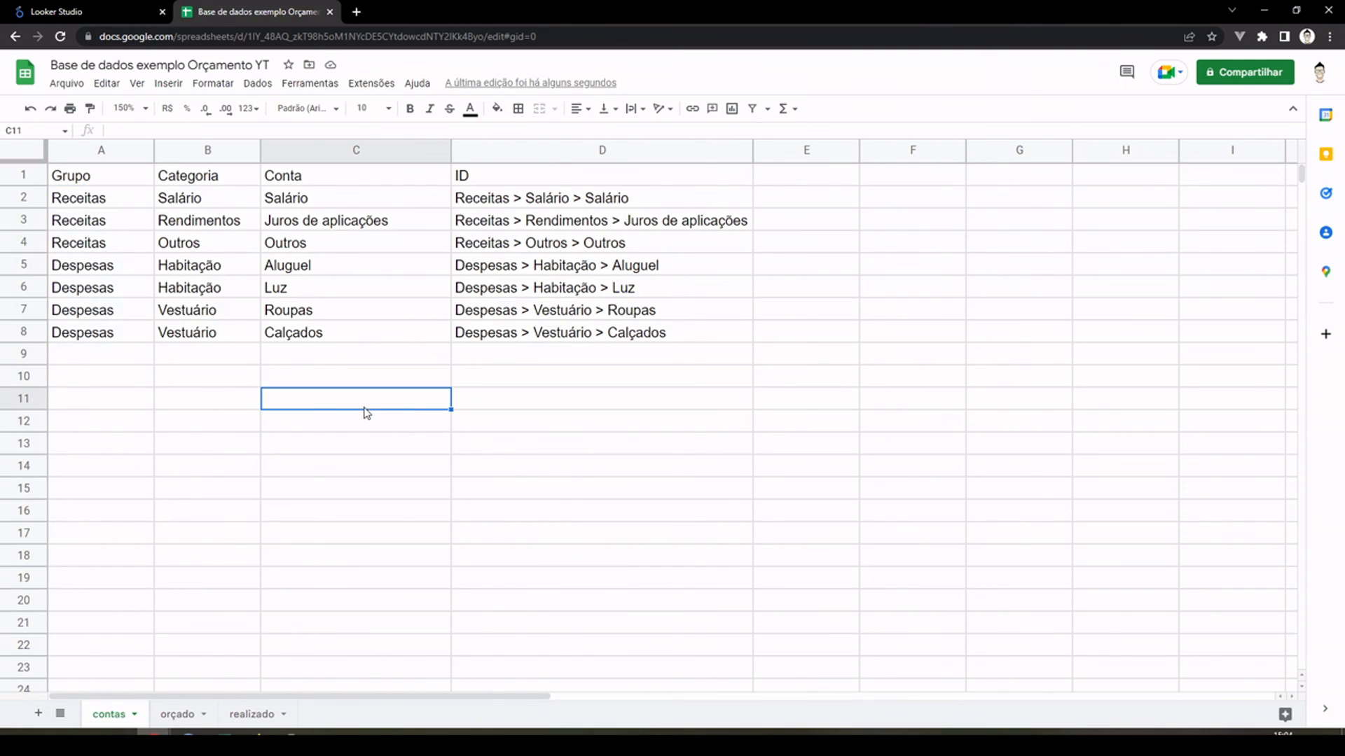